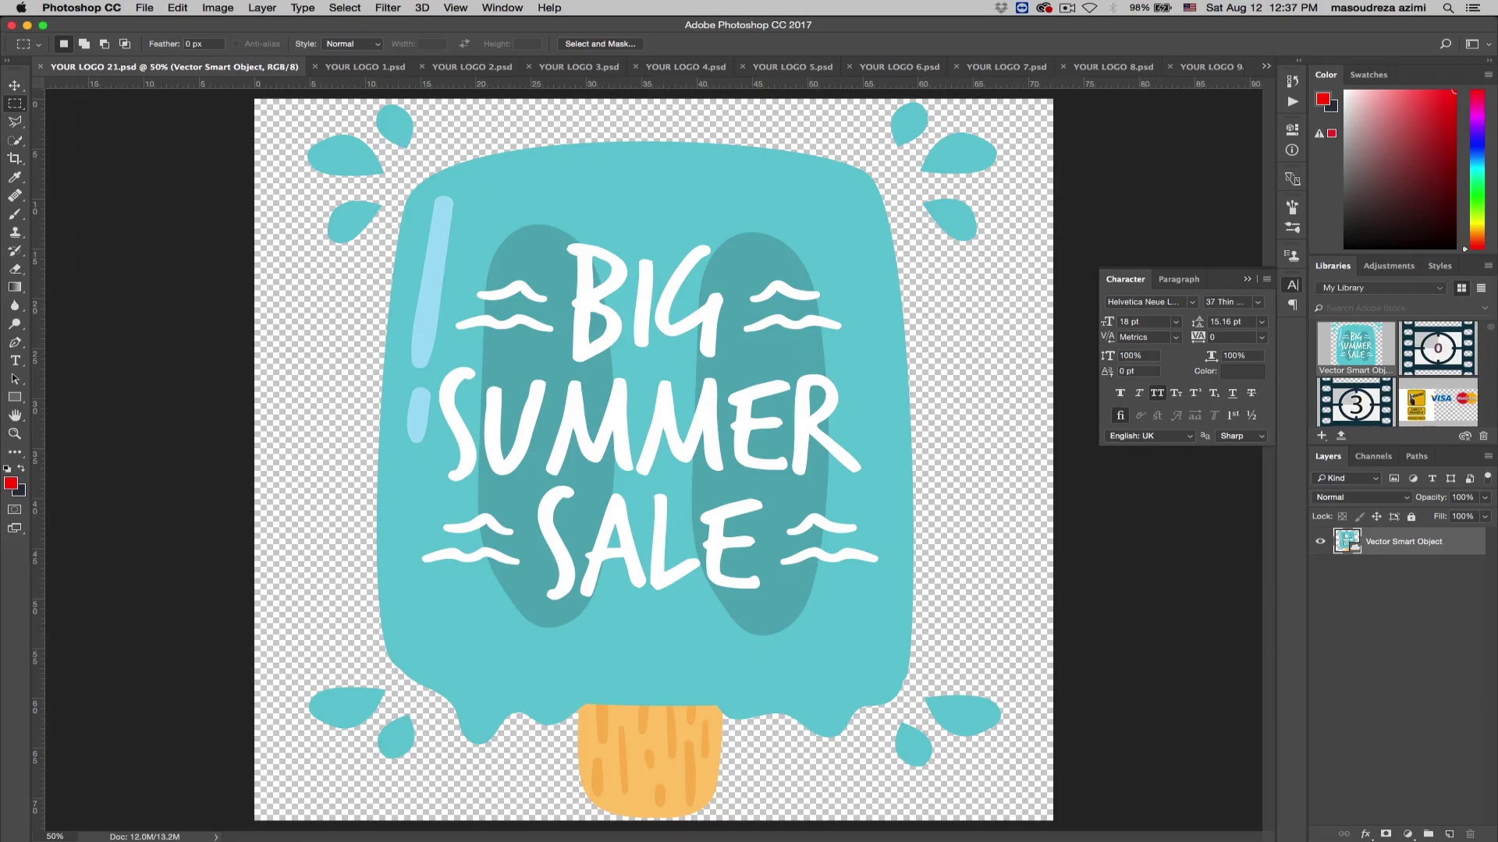
# - Look through the open summer-sale logo documents to compare the available artwork
pyautogui.hotkey('ctrl', 'Tab')
pyautogui.hotkey('ctrl', 'Tab')
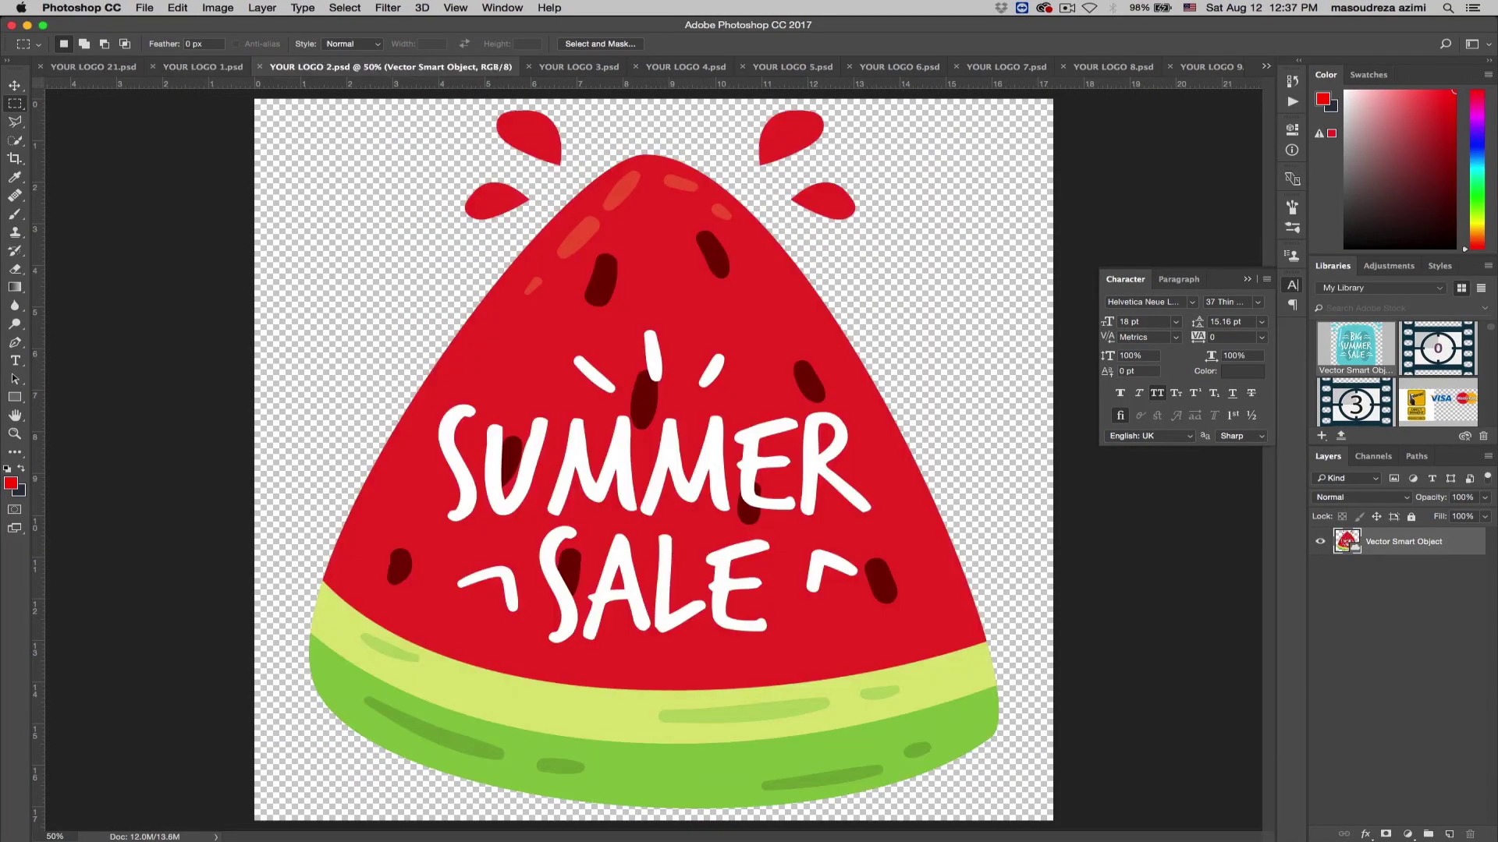
pyautogui.hotkey('ctrl', 'Tab')
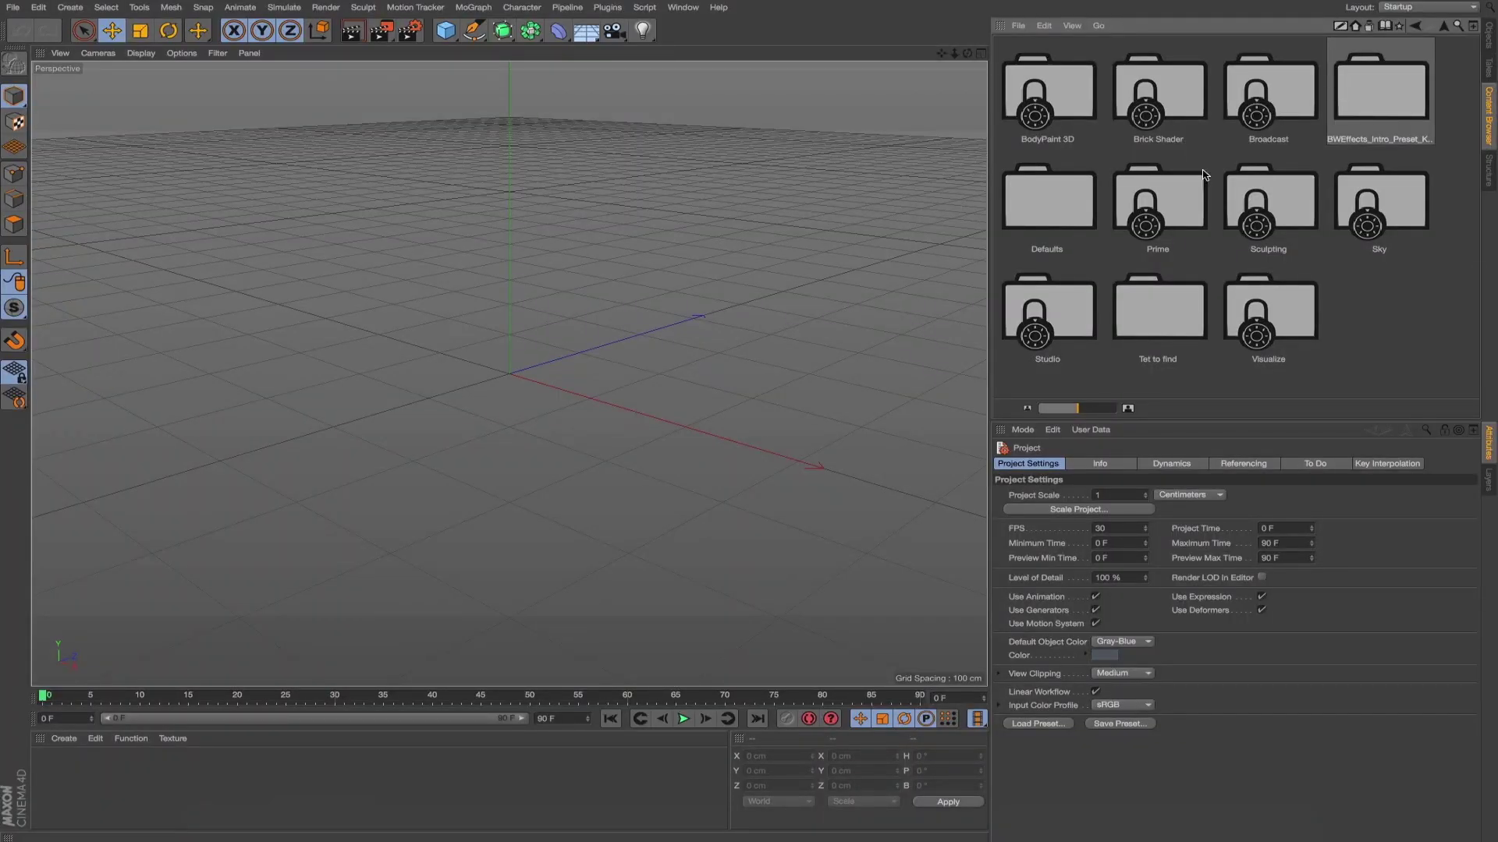
# - Switch to Cinema 4D, load Scene.c4d from the BWEffects intro preset kit and add the Logo V06 preset
pyautogui.doubleClick(1384, 107)
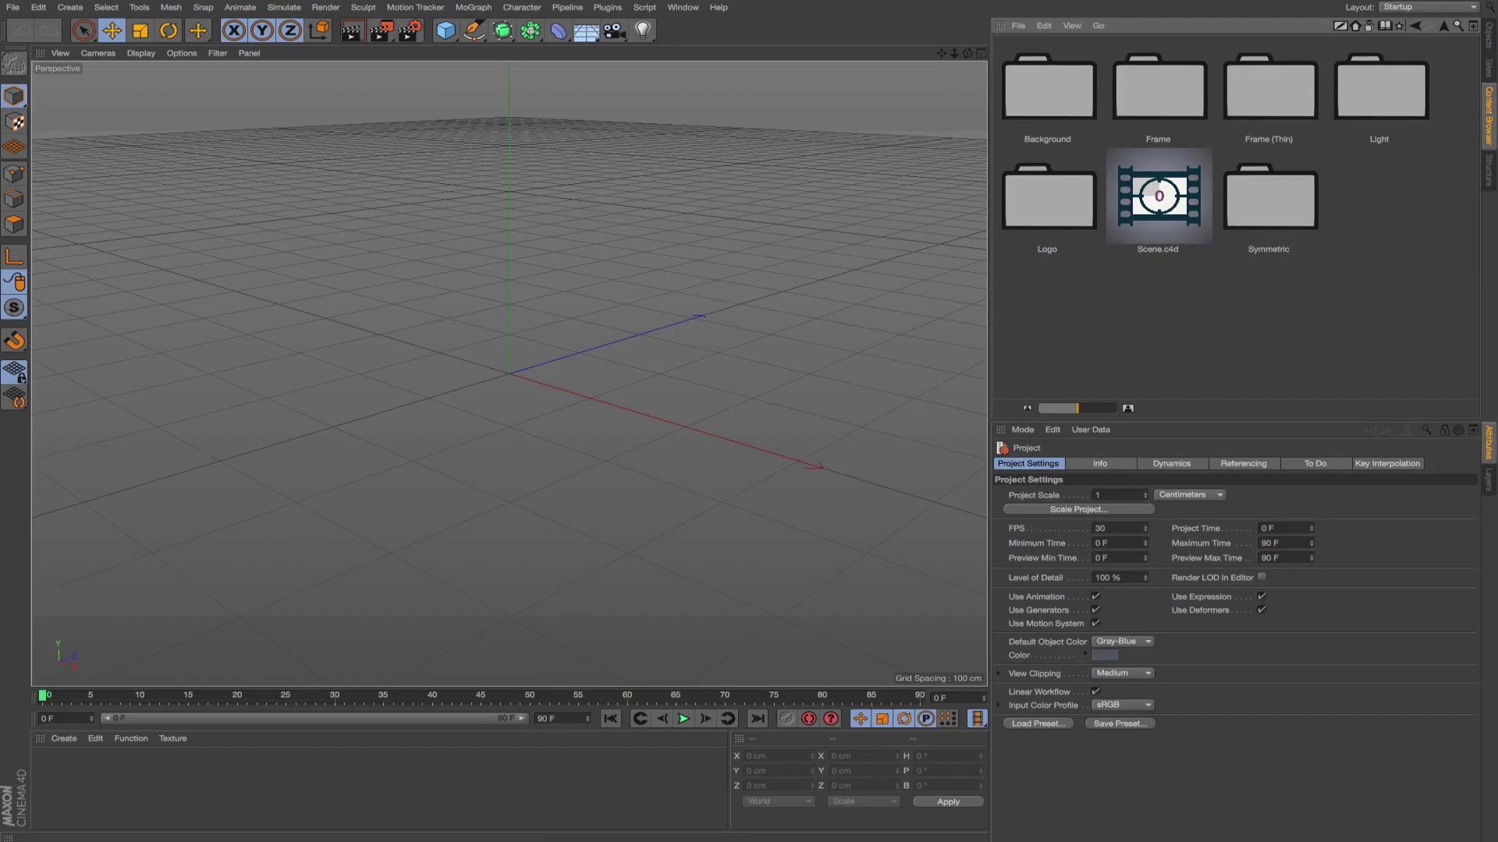
pyautogui.doubleClick(1158, 198)
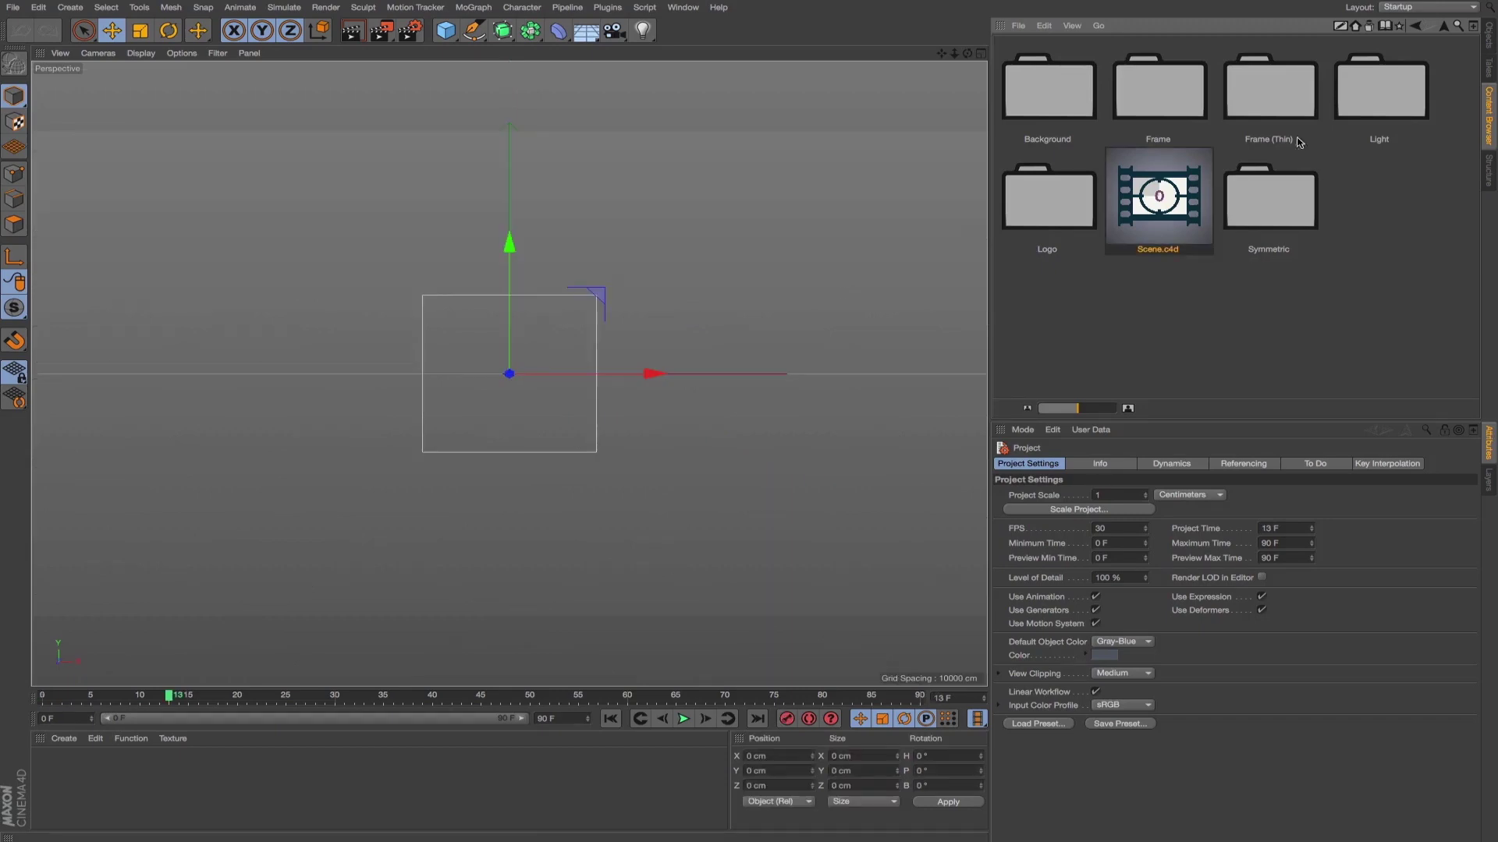
pyautogui.doubleClick(1073, 201)
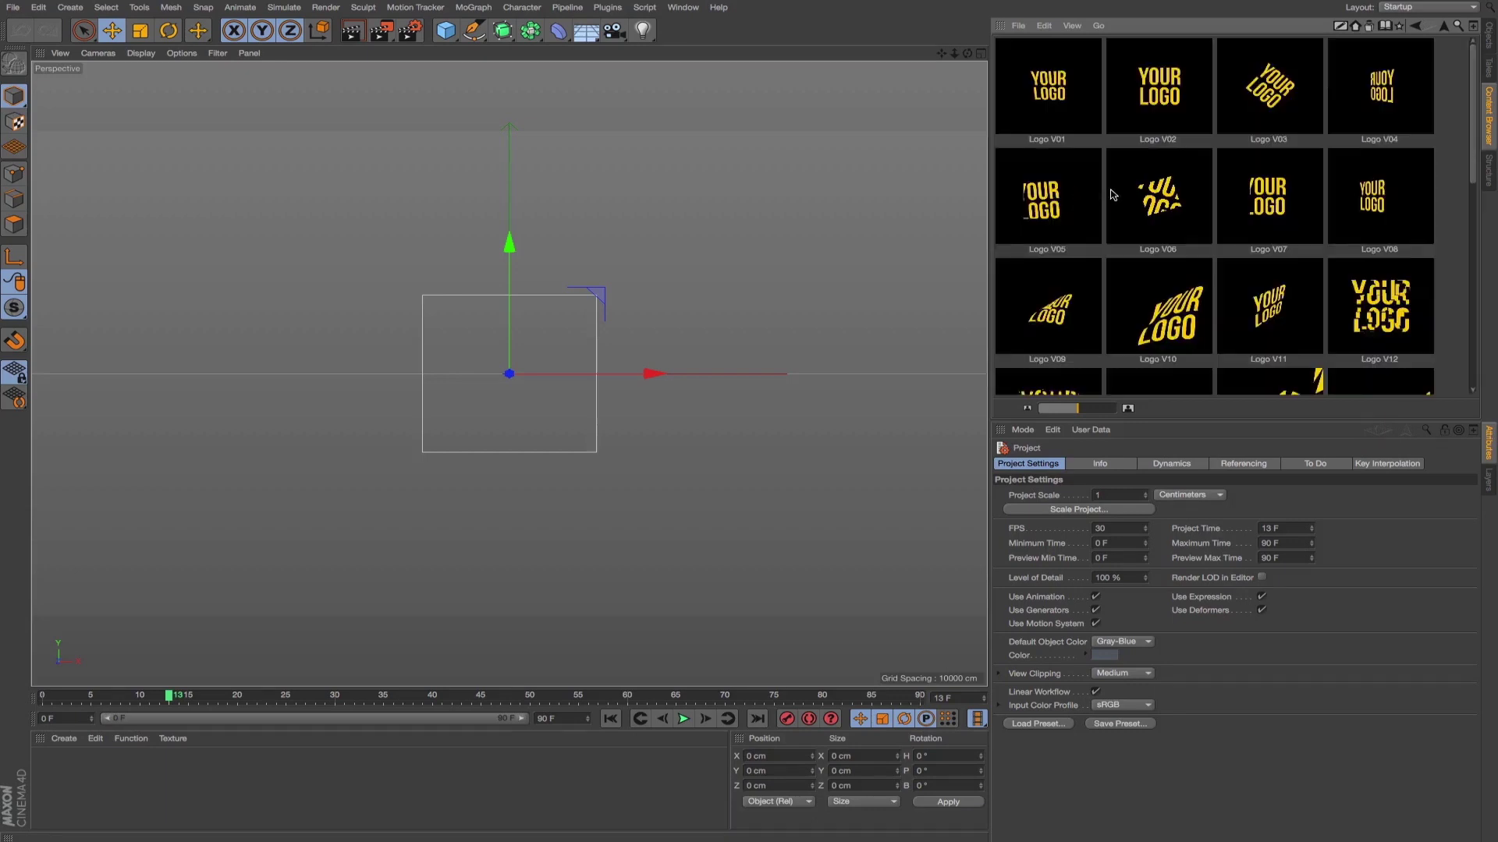
pyautogui.moveTo(1477, 142); pyautogui.dragTo(1465, 358)
pyautogui.scroll(10, 1323, 170)
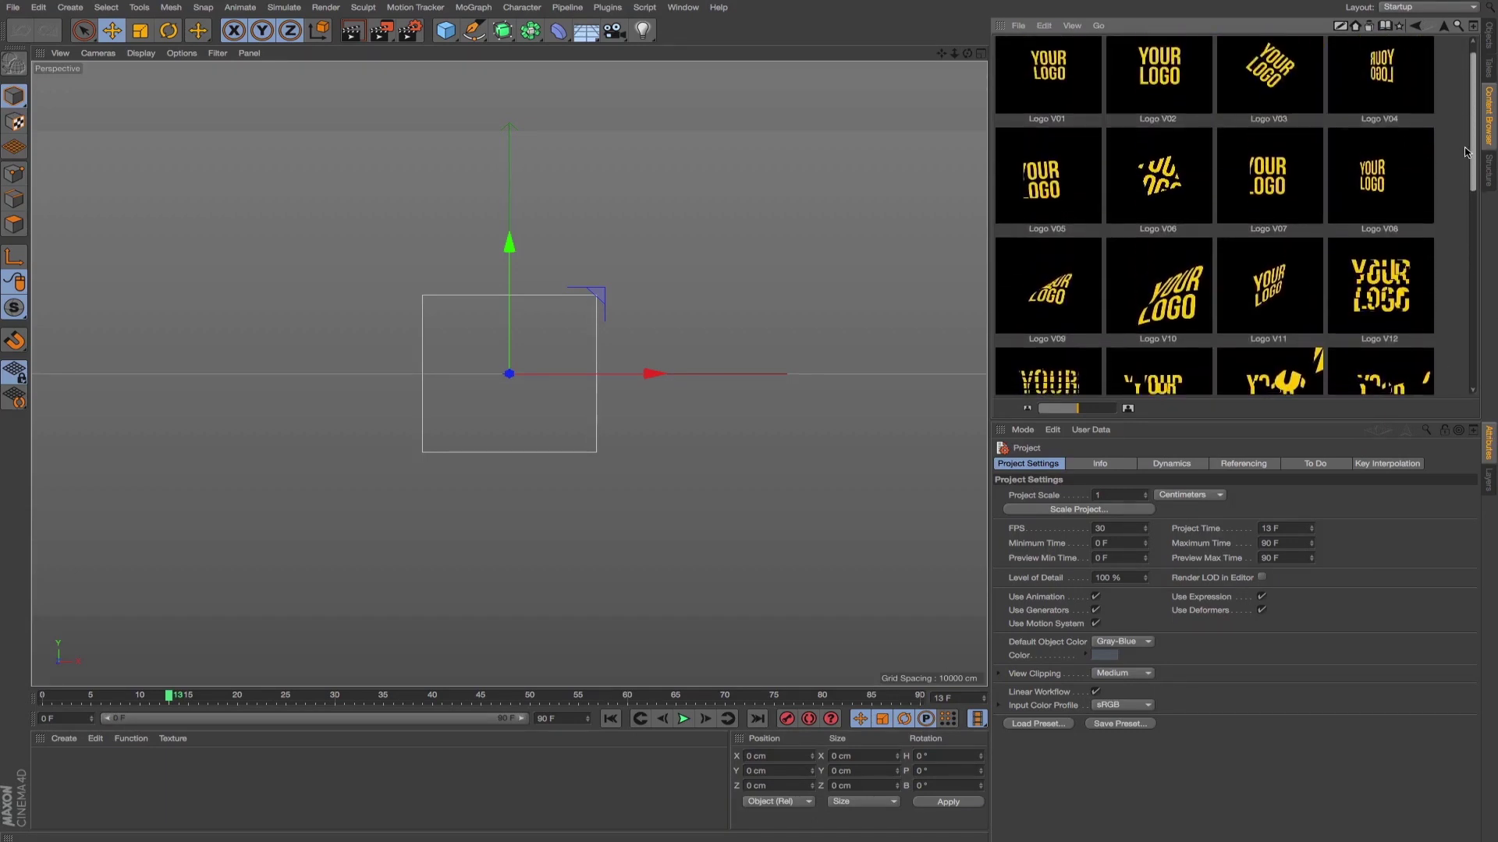
pyautogui.doubleClick(1162, 181)
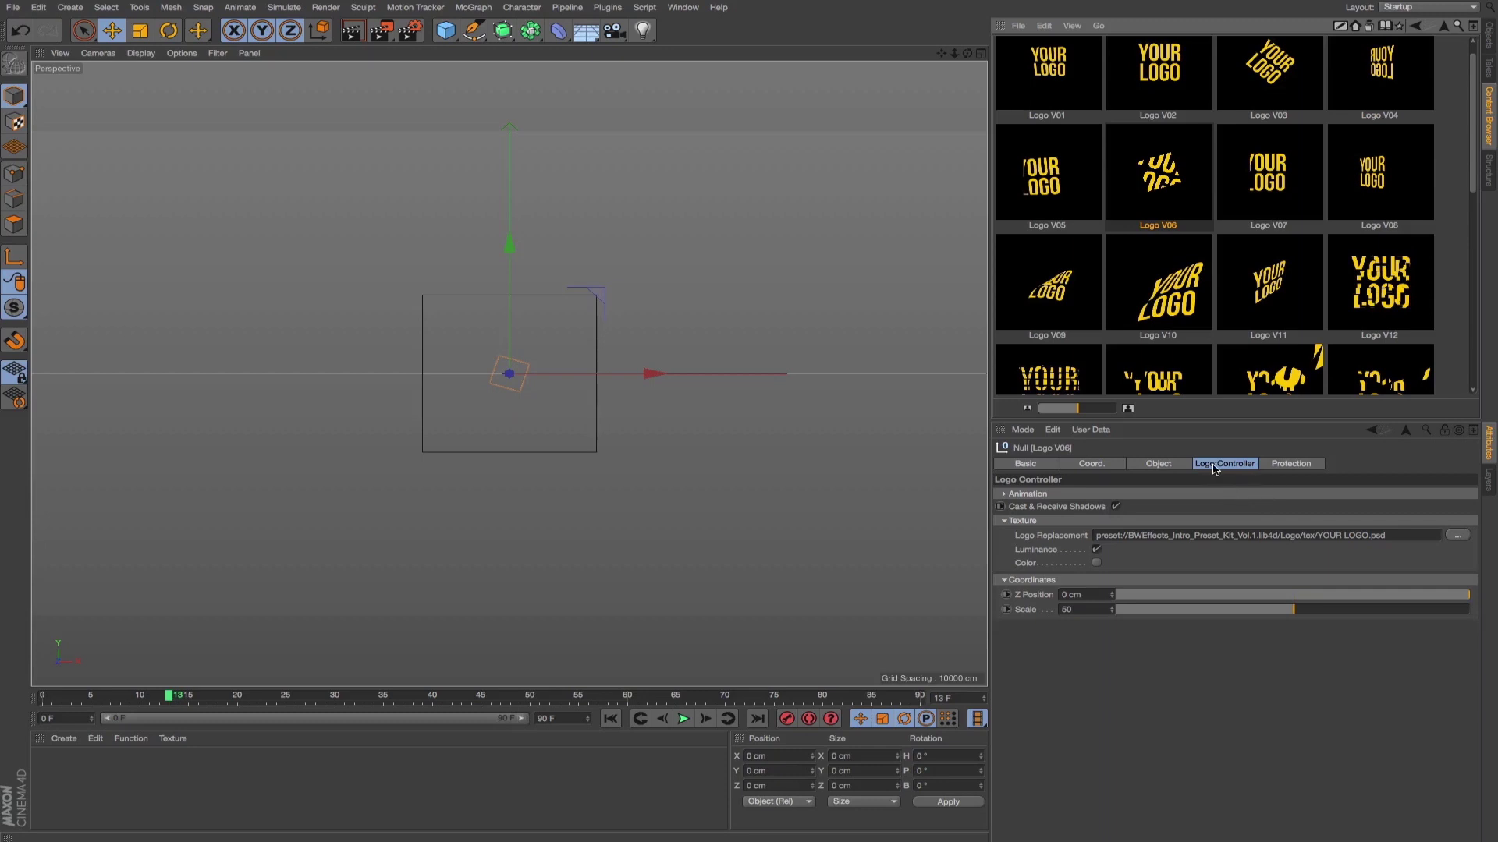
pyautogui.click(1488, 36)
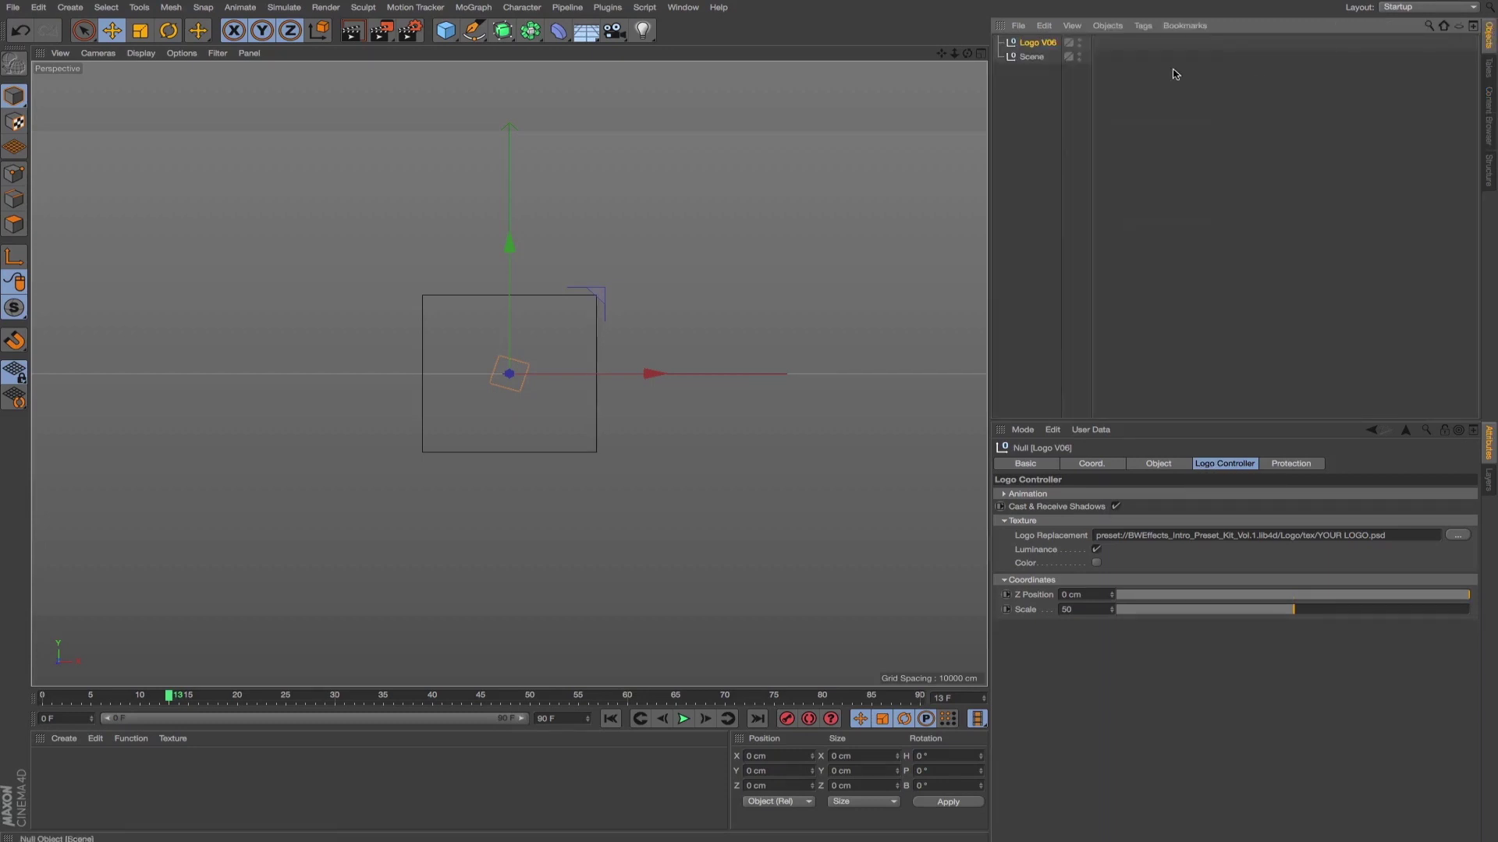
pyautogui.click(1490, 118)
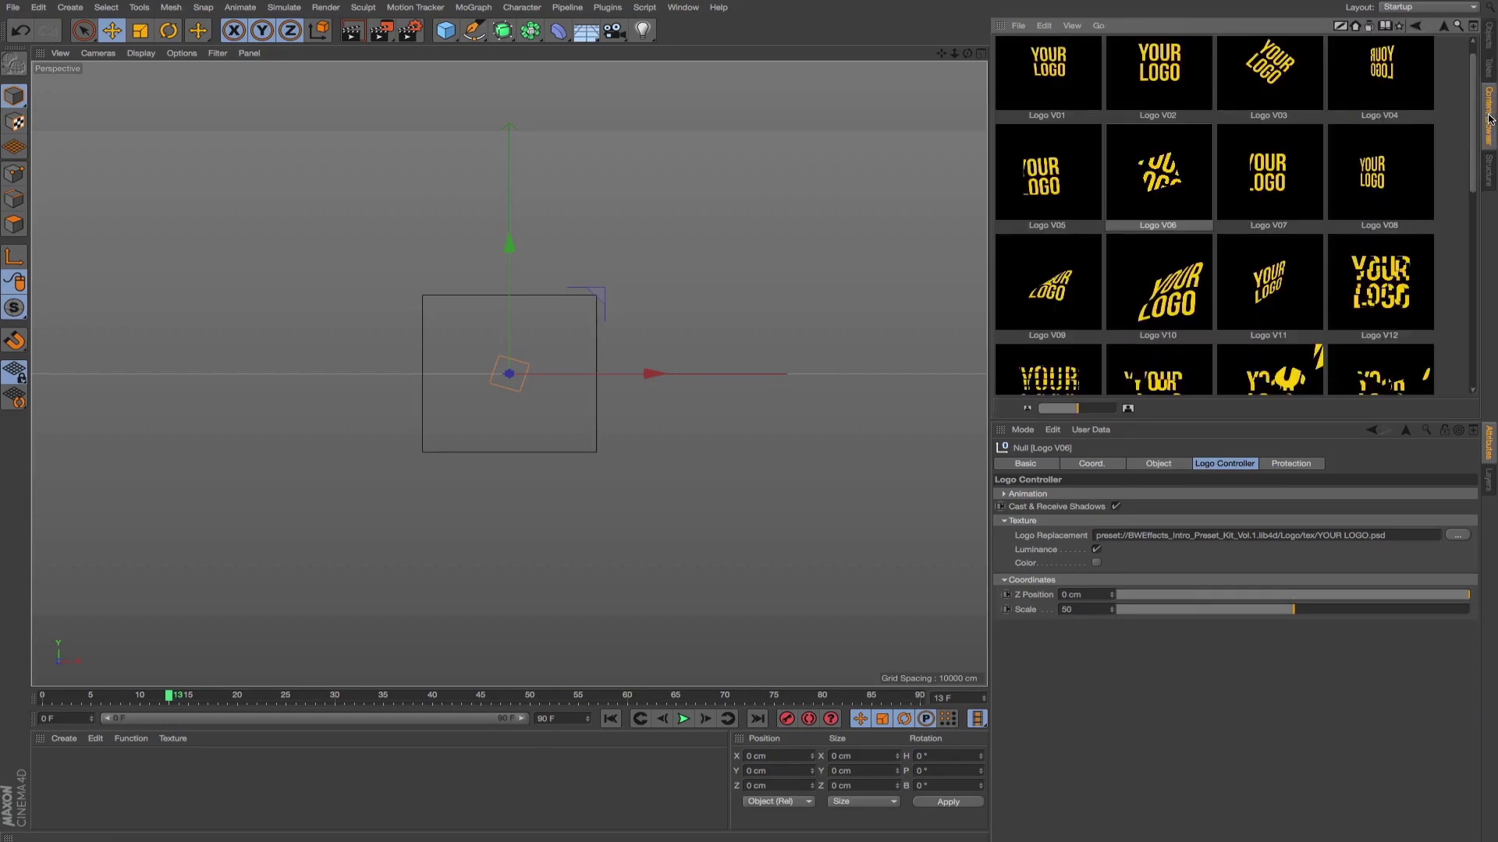
# - Replace the logo preset's texture with YOUR LOGO 21.psd from the Test Logos folder and scrub through the animation
pyautogui.click(1457, 537)
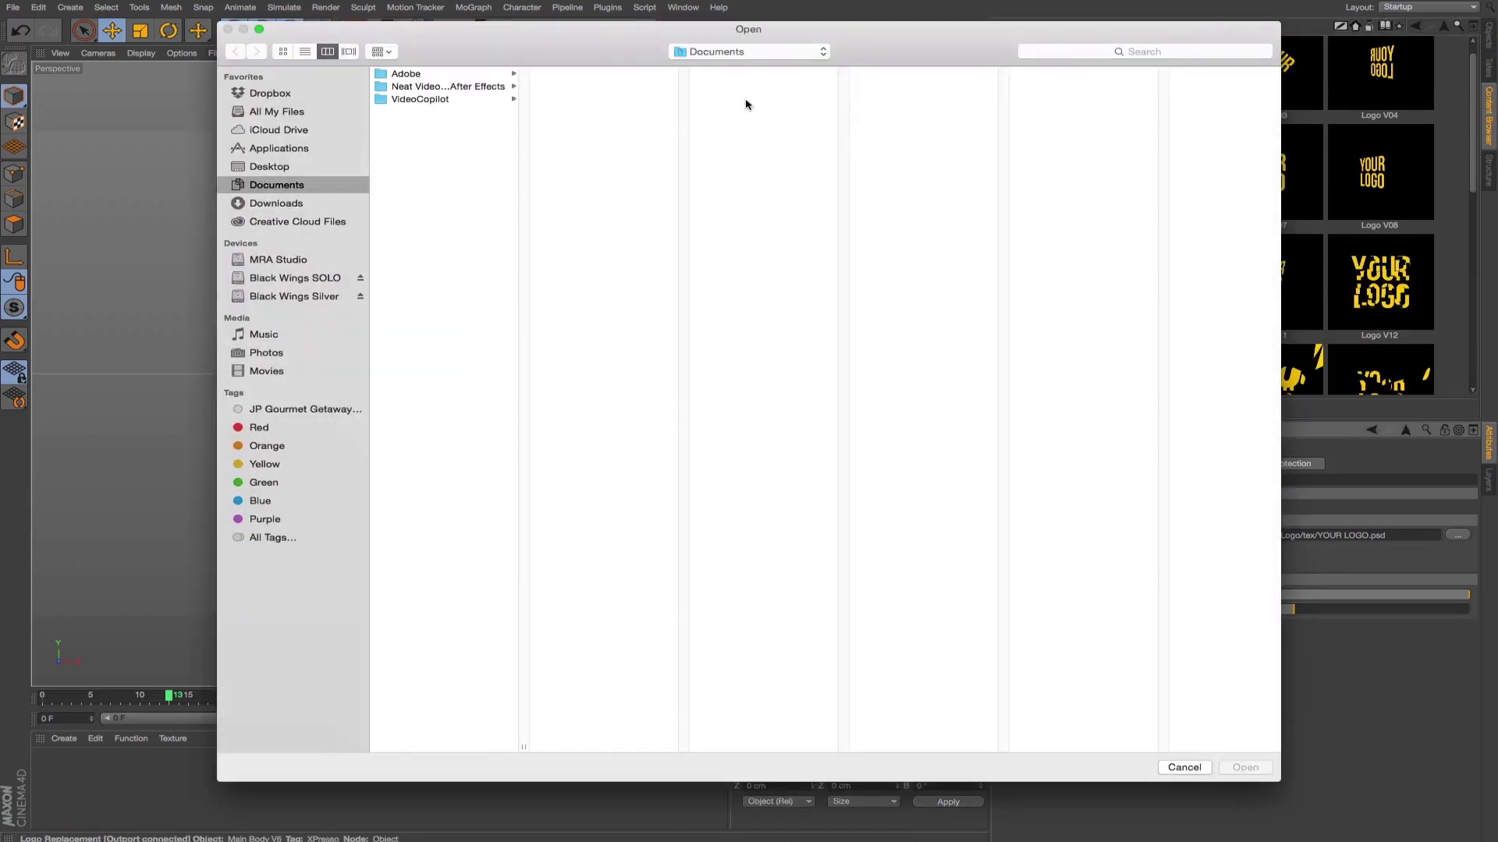
pyautogui.click(741, 63)
pyautogui.click(800, 144)
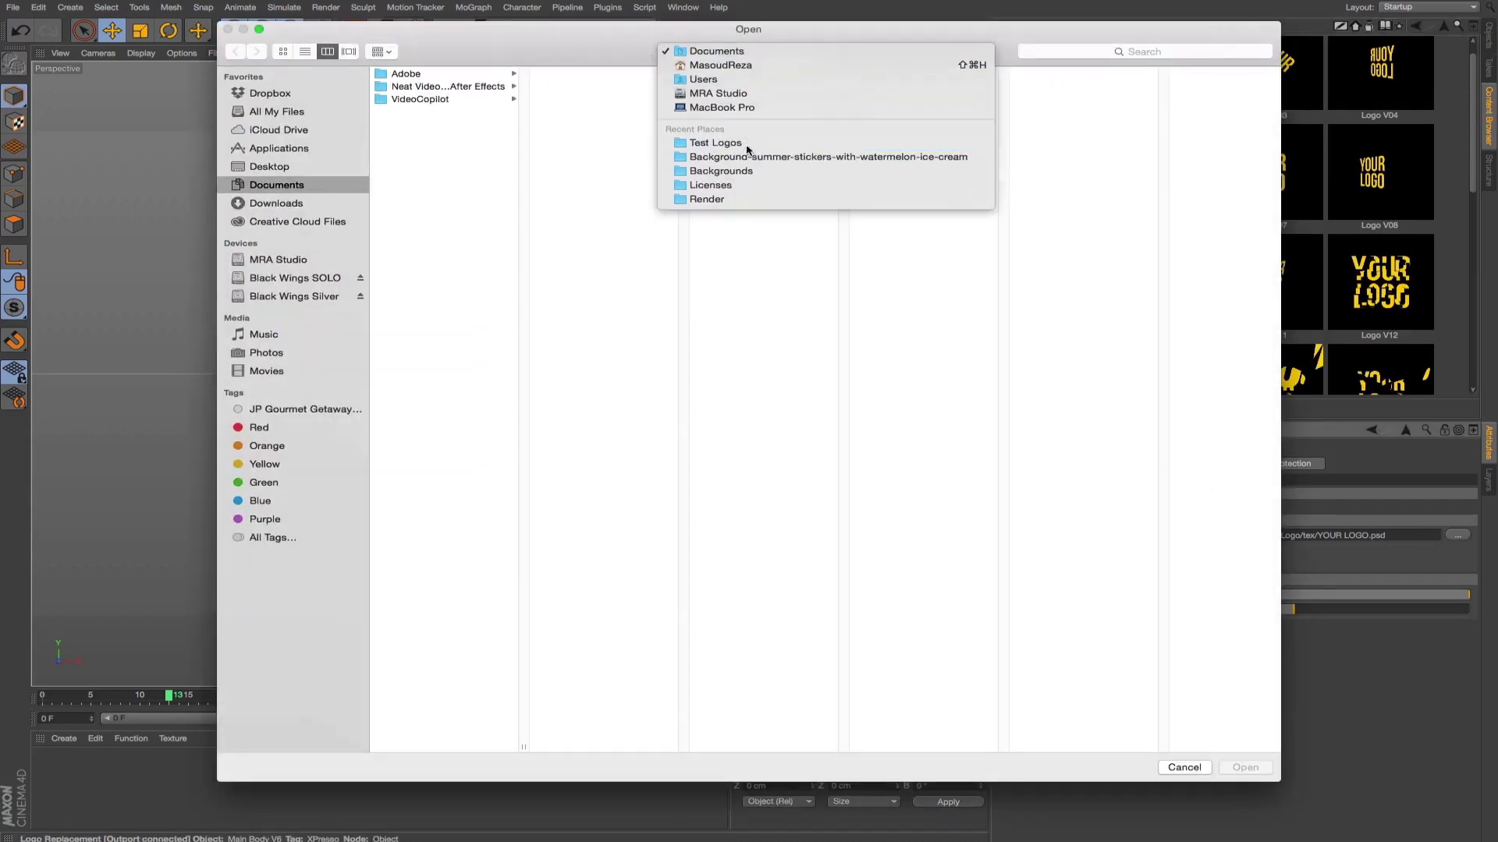
pyautogui.click(1061, 354)
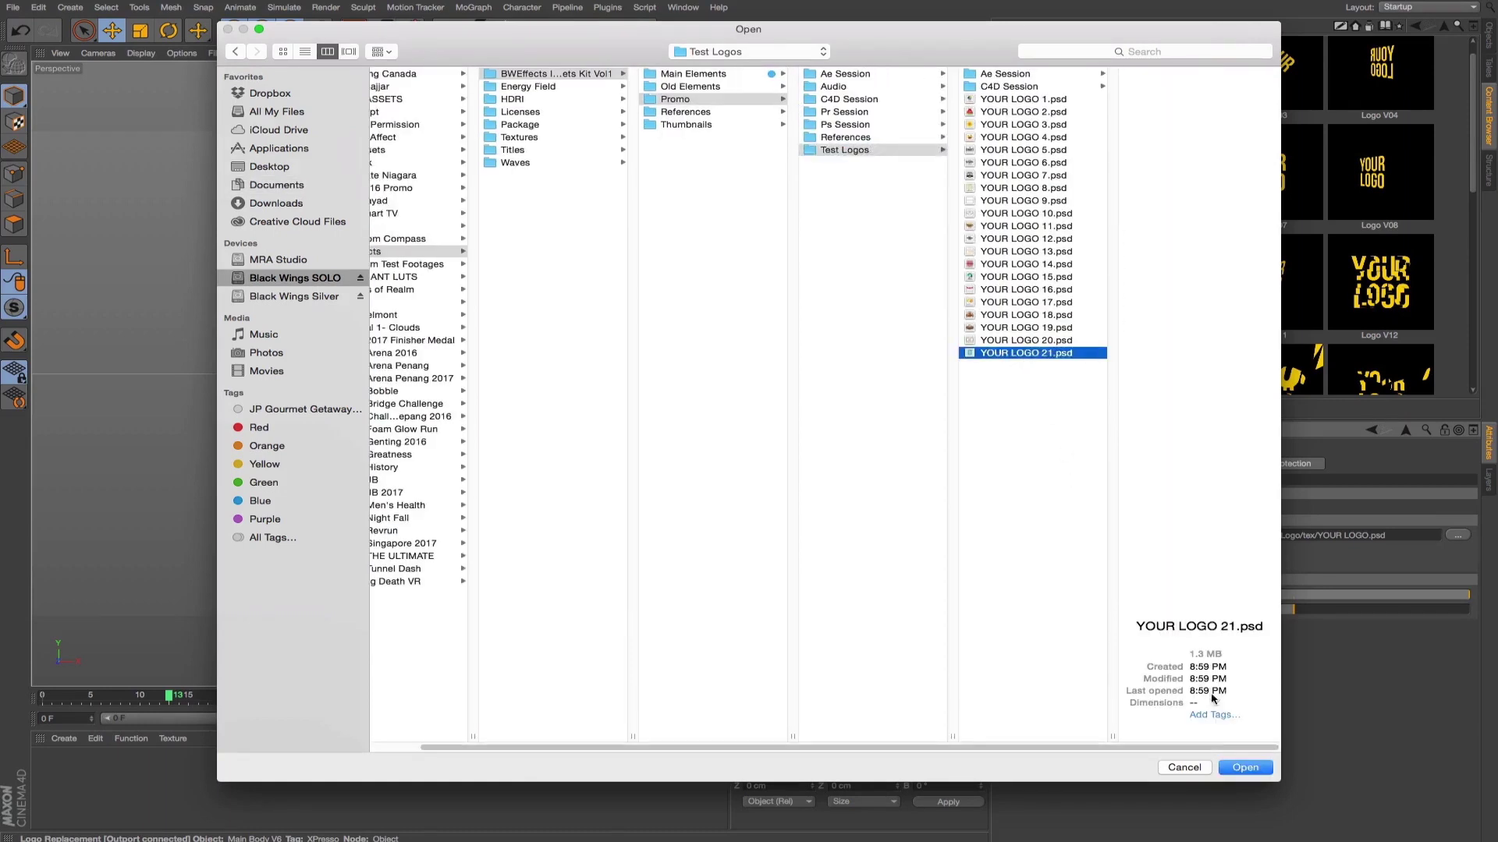
pyautogui.click(1244, 769)
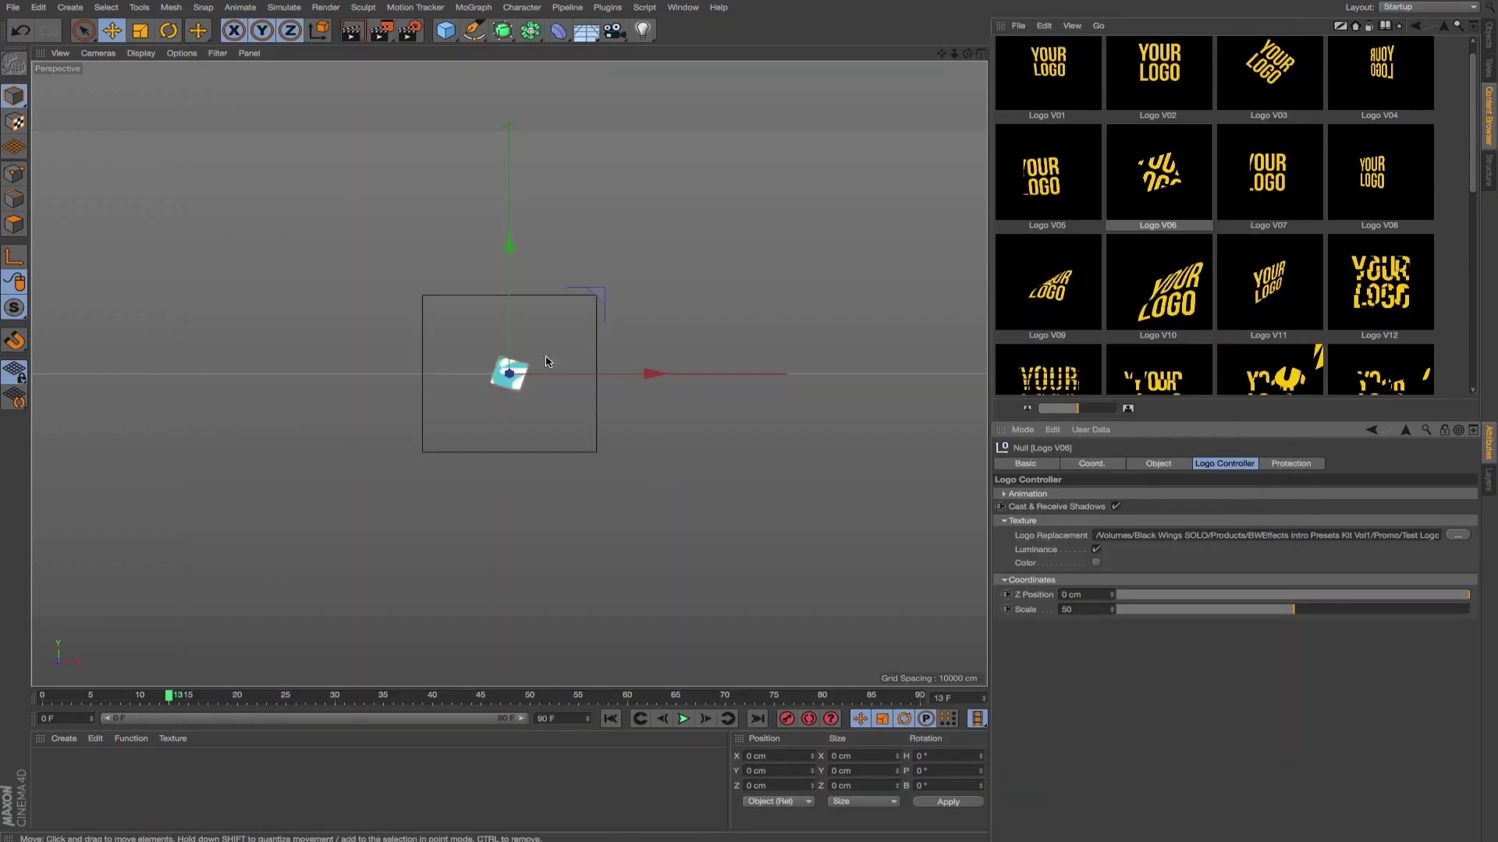
pyautogui.moveTo(198, 687); pyautogui.dragTo(469, 692)
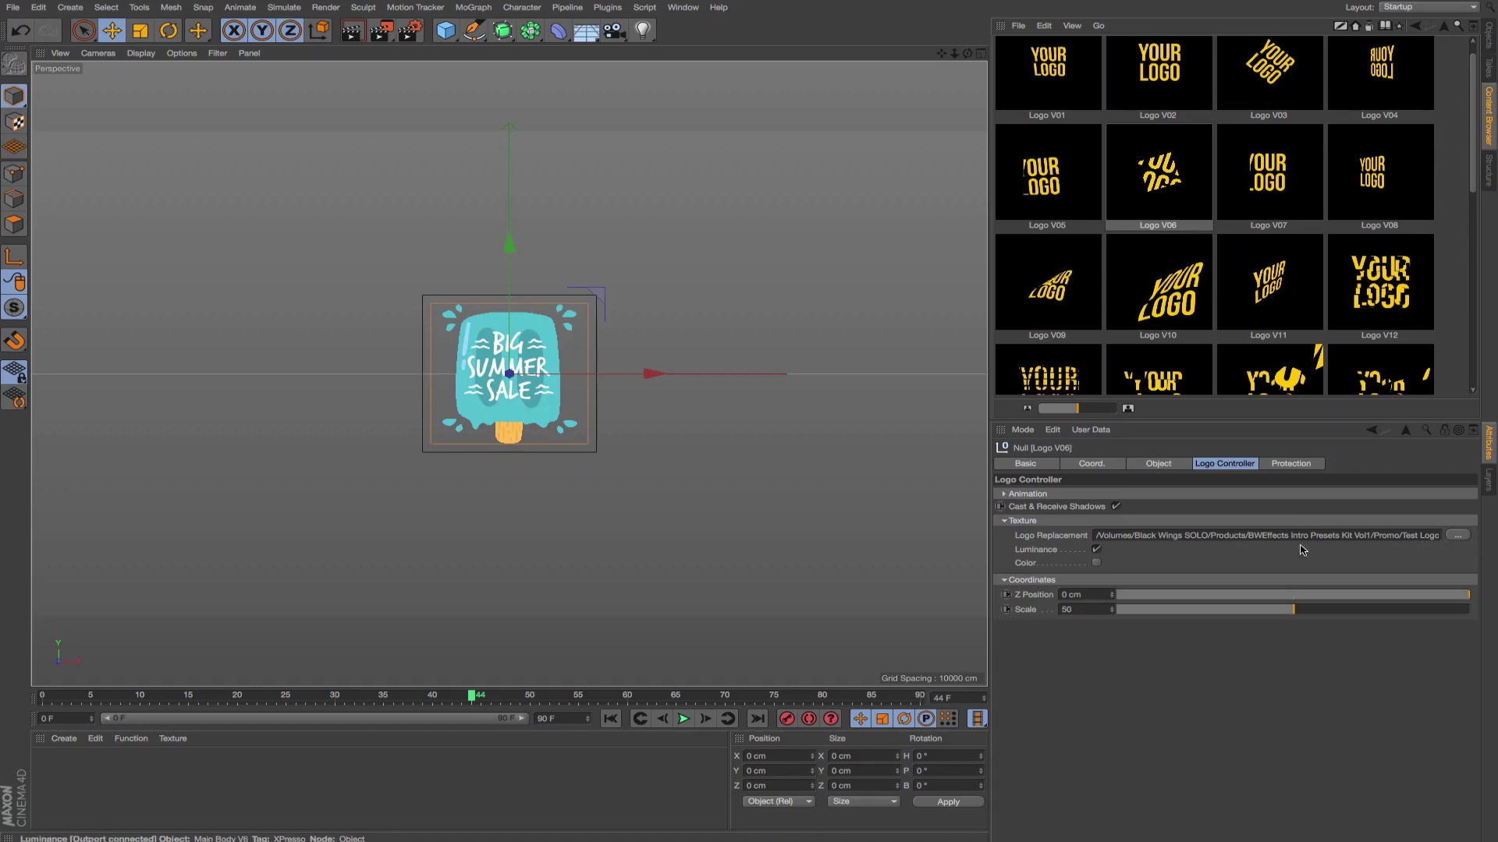
pyautogui.moveTo(480, 702); pyautogui.dragTo(433, 702)
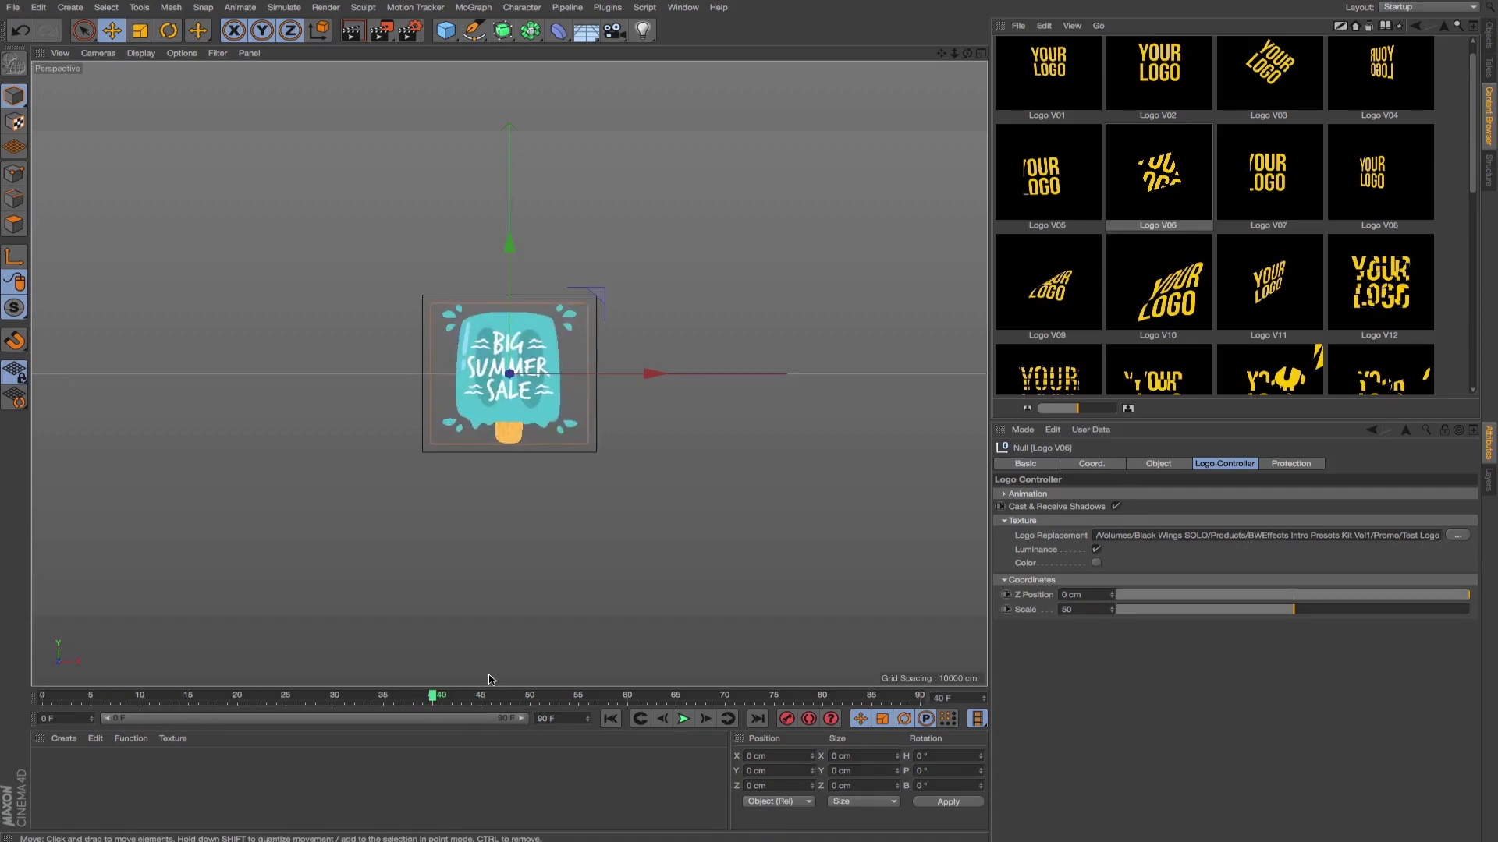
# - Add the Background V05 preset from the kit's Background folder and scrub through its animation
pyautogui.click(1443, 26)
pyautogui.doubleClick(1038, 104)
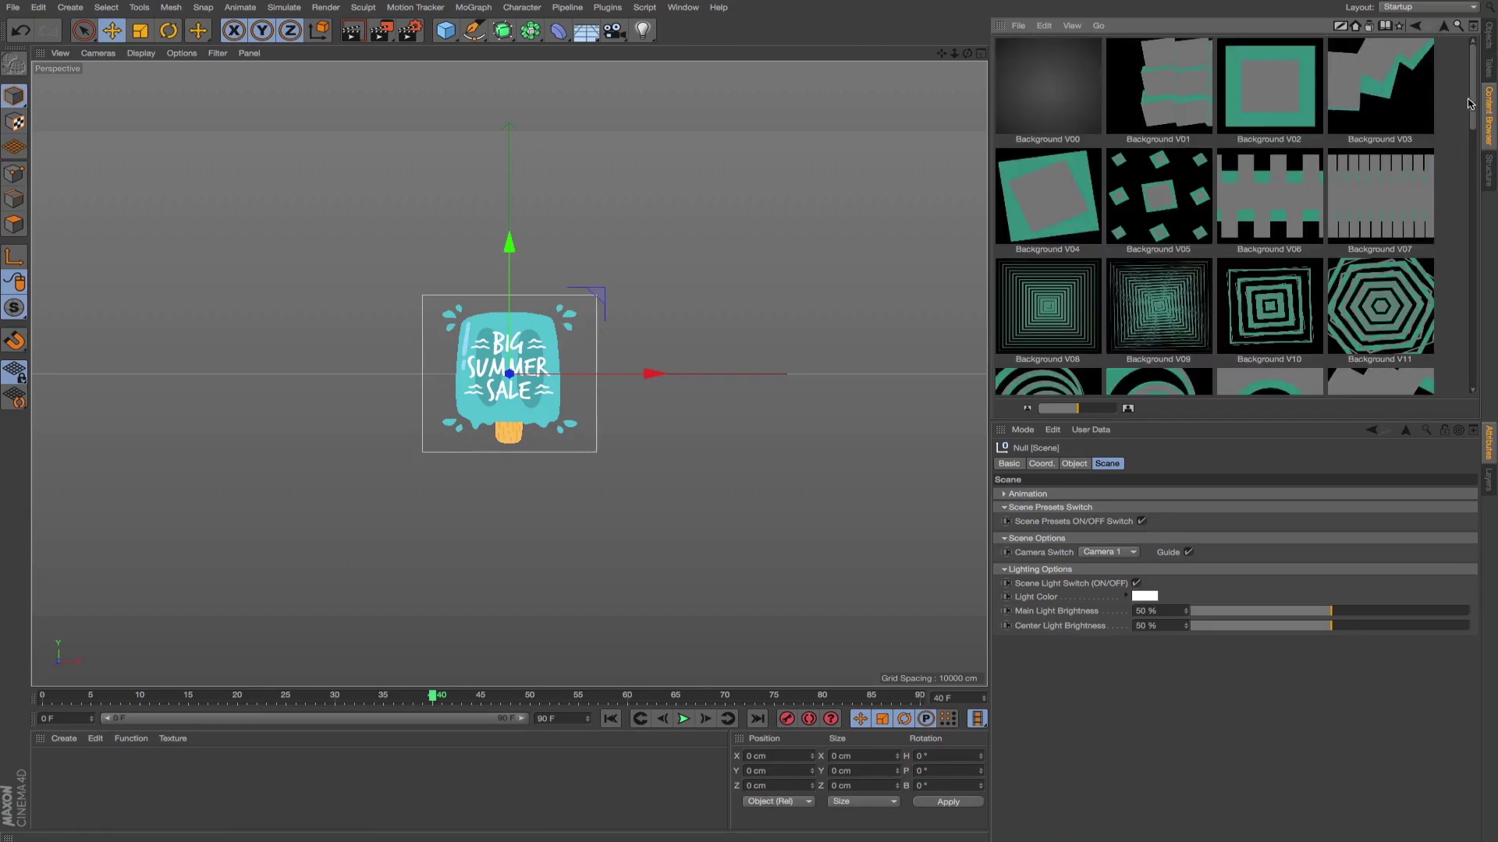
pyautogui.moveTo(1469, 103); pyautogui.dragTo(1432, 208)
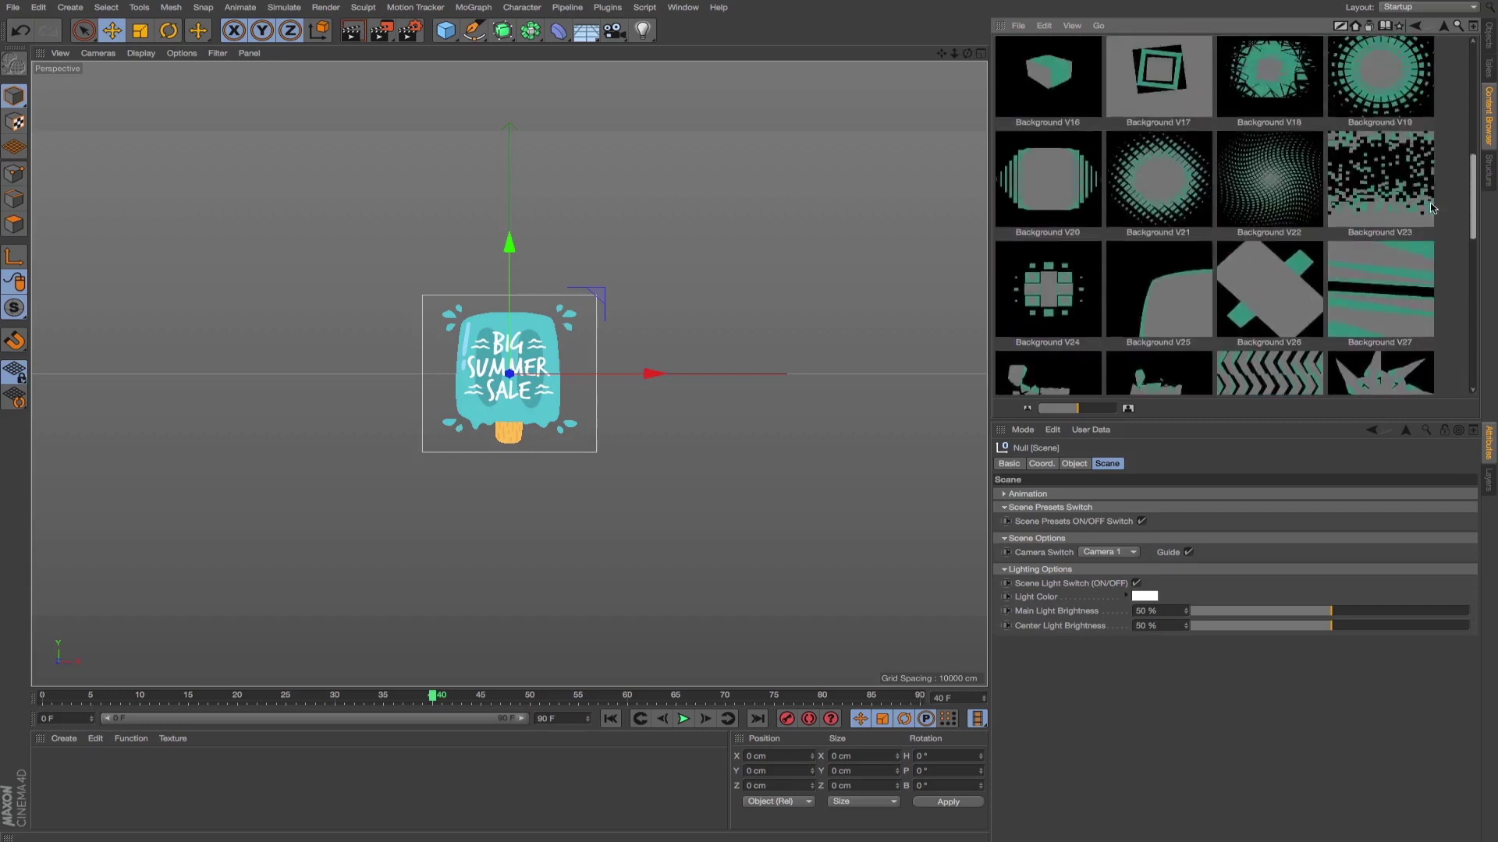
pyautogui.scroll(8, 1248, 187)
pyautogui.click(1163, 159)
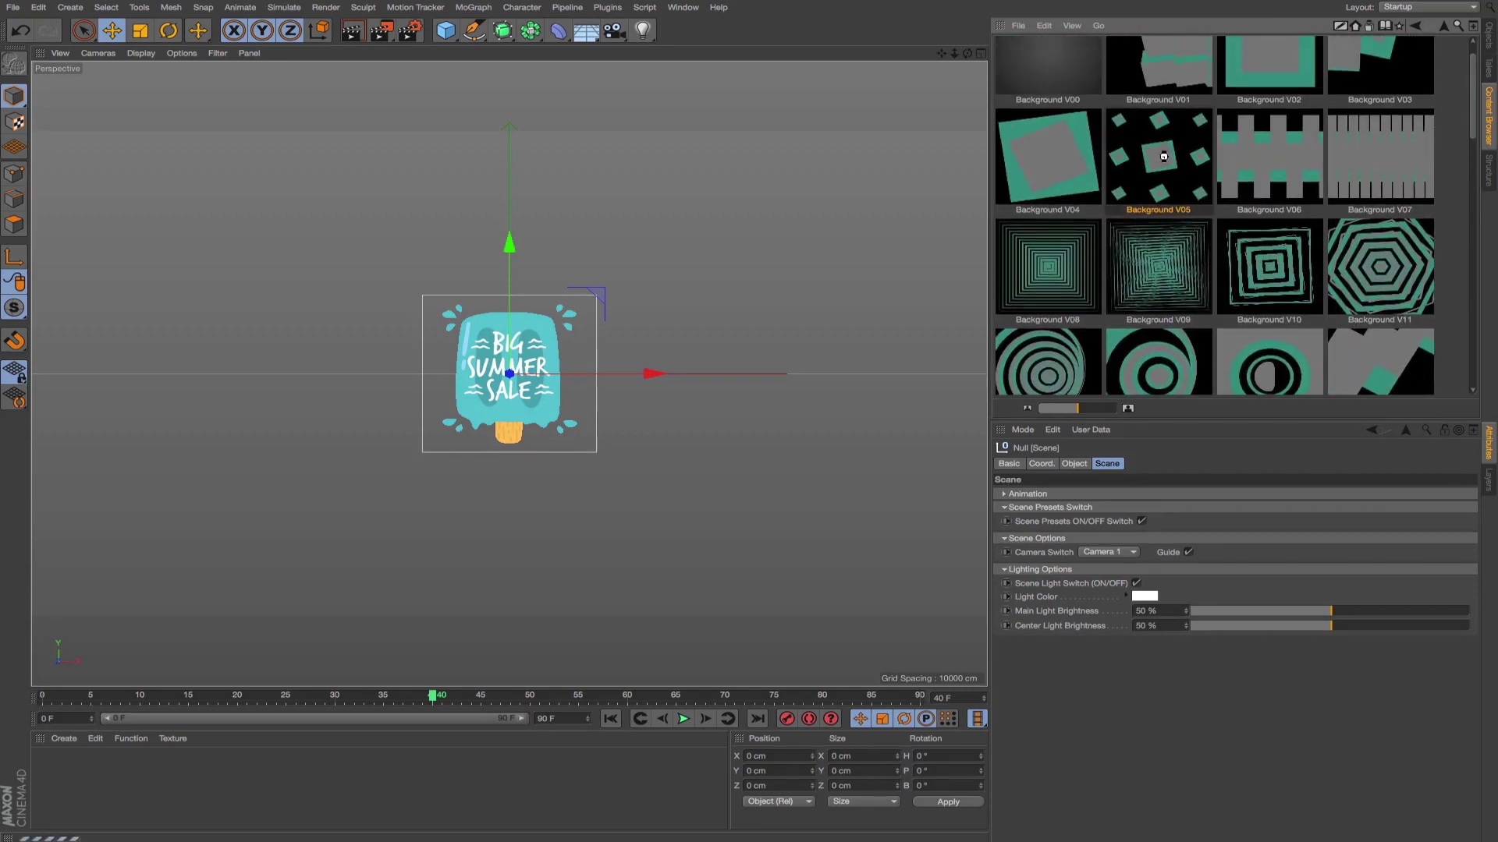
pyautogui.click(80, 695)
pyautogui.moveTo(69, 697); pyautogui.dragTo(462, 706)
# - Add the Frame V09 preset from the kit's Frame folder and scrub the timeline to frame 37
pyautogui.press('BackSpace')
pyautogui.doubleClick(1172, 96)
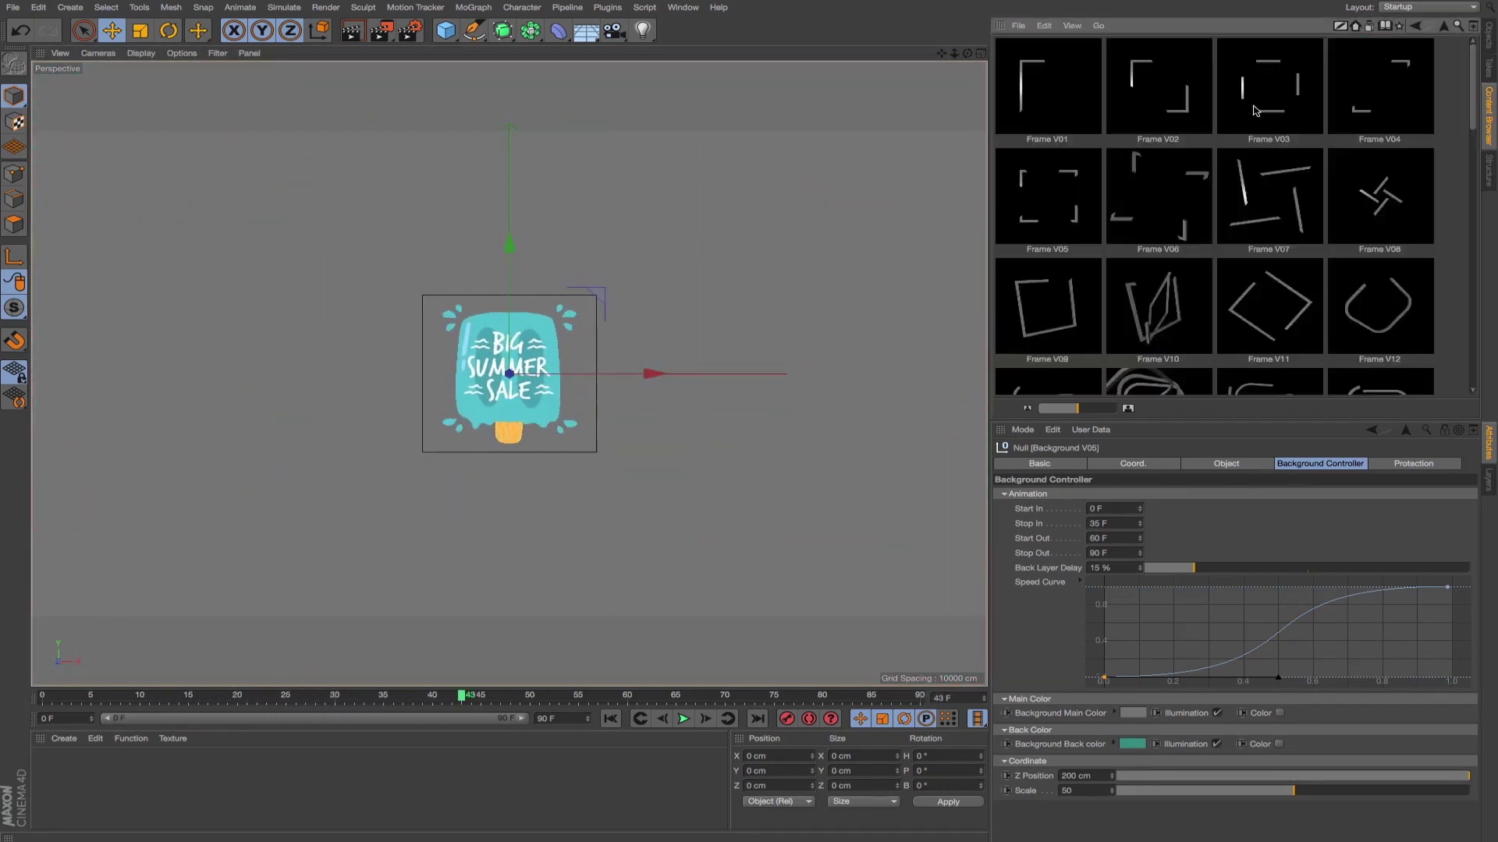
pyautogui.scroll(1, 1474, 117)
pyautogui.doubleClick(1045, 322)
pyautogui.moveTo(331, 700); pyautogui.dragTo(402, 702)
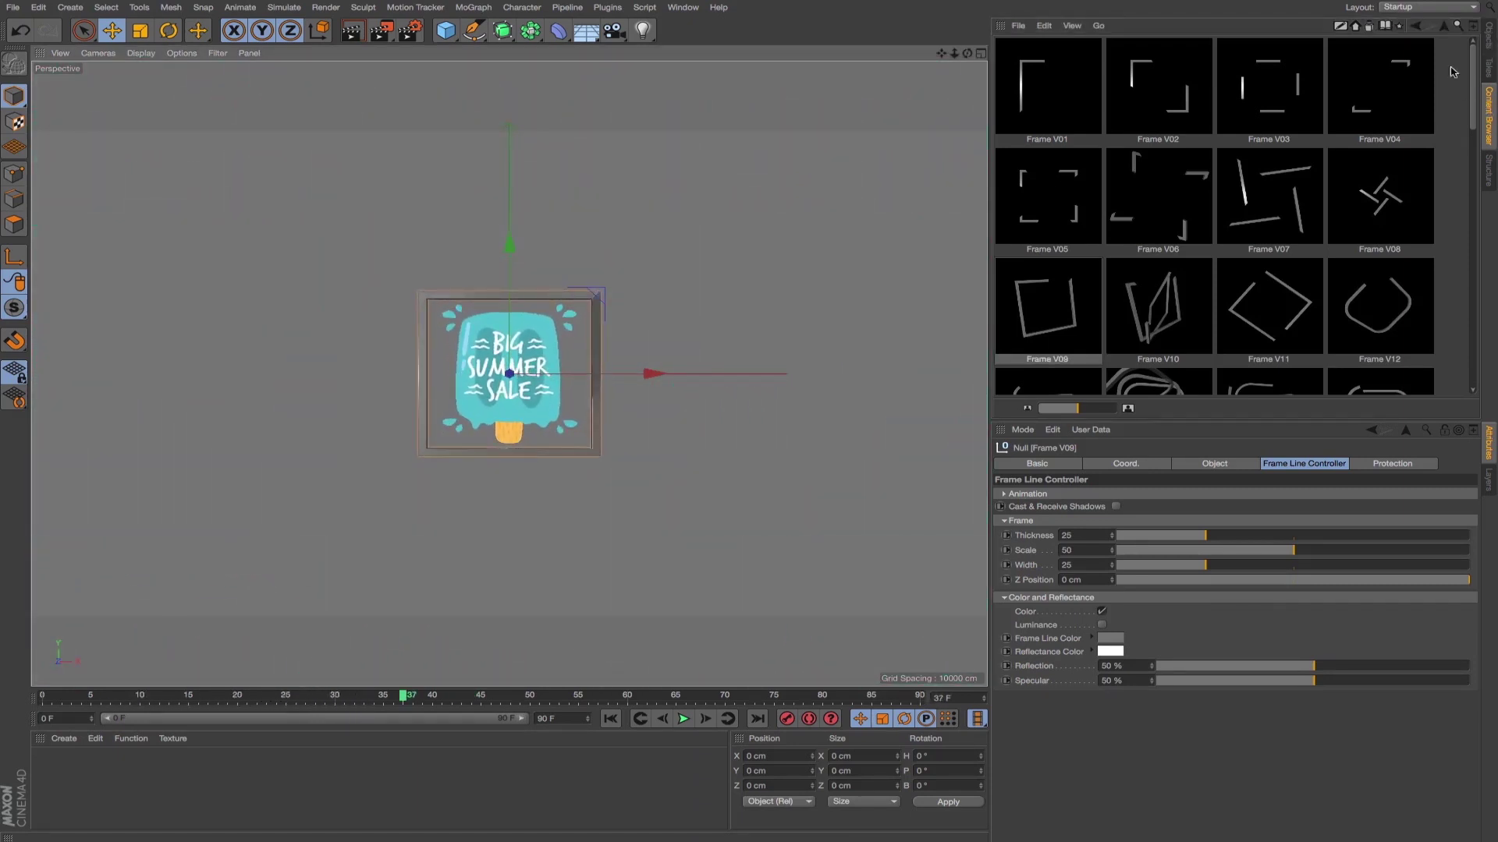
# - Add the Thin Line V09 preset from the Frame (Thin) folder and scrub the timeline to frame 24
pyautogui.click(1443, 26)
pyautogui.doubleClick(1276, 99)
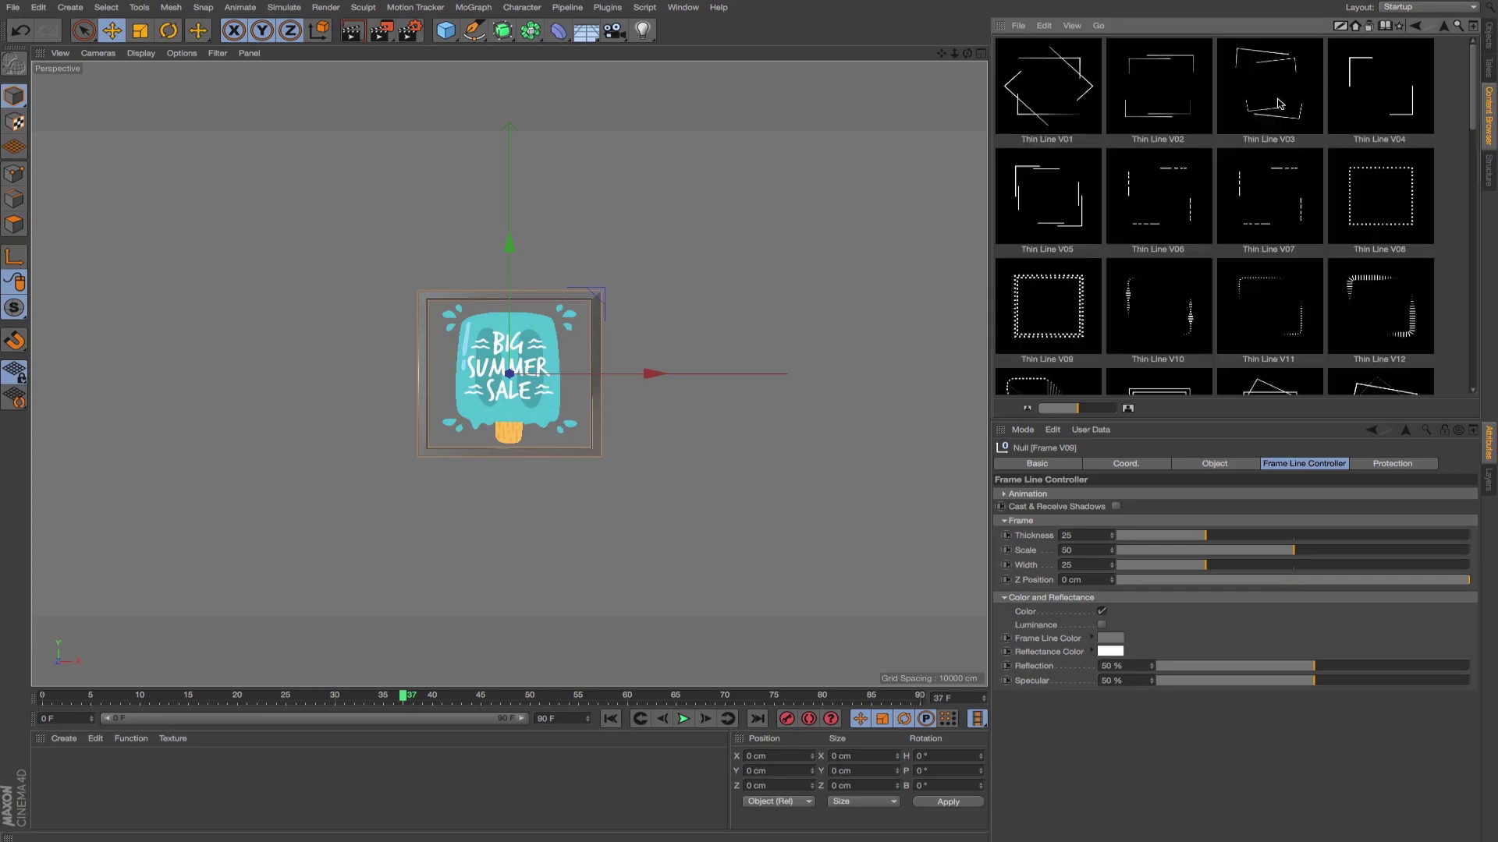
pyautogui.doubleClick(1041, 296)
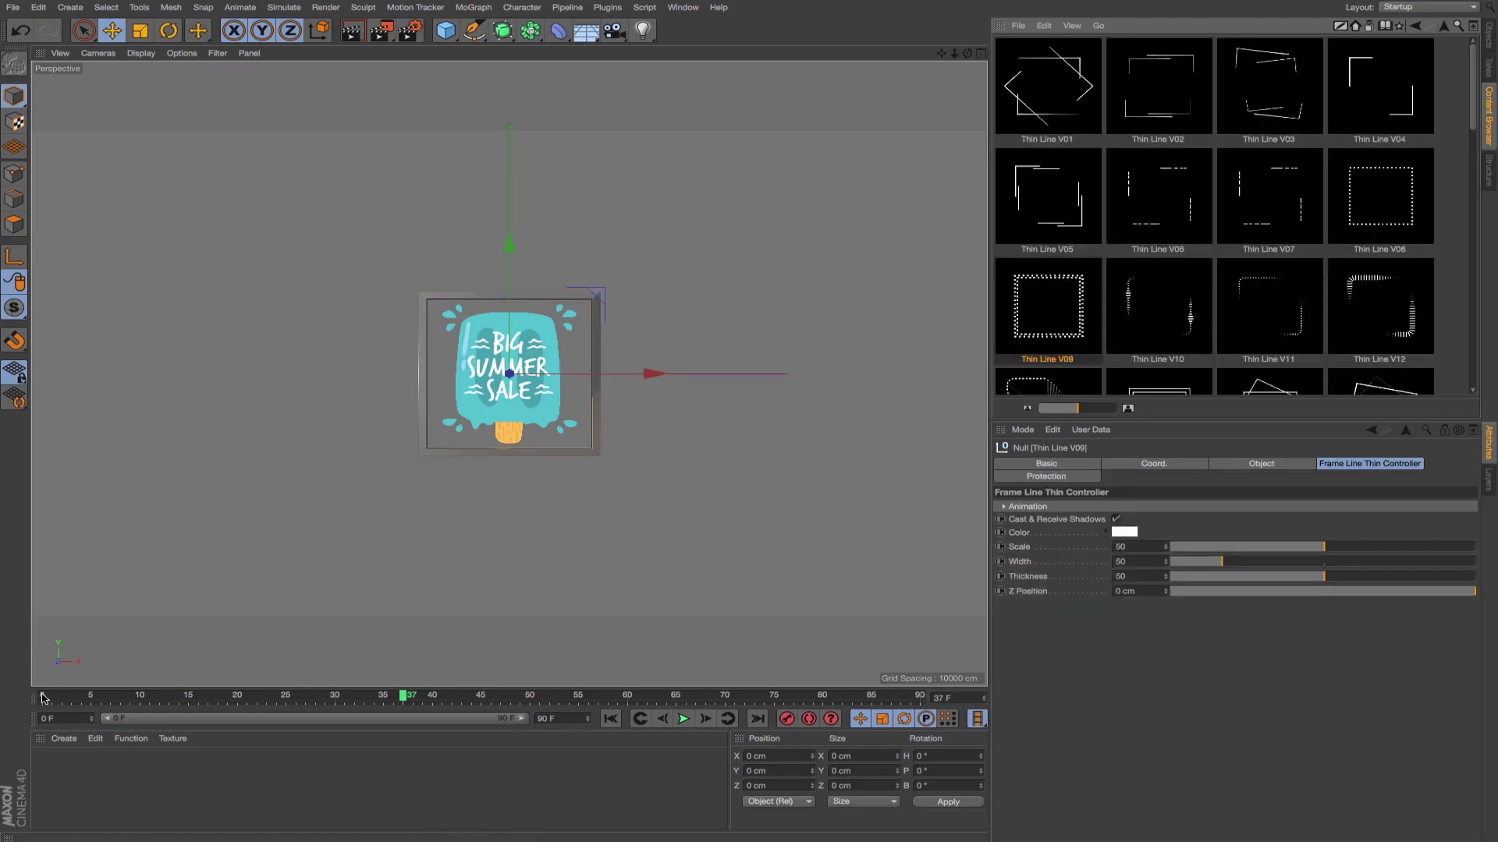
pyautogui.moveTo(91, 696); pyautogui.dragTo(278, 694)
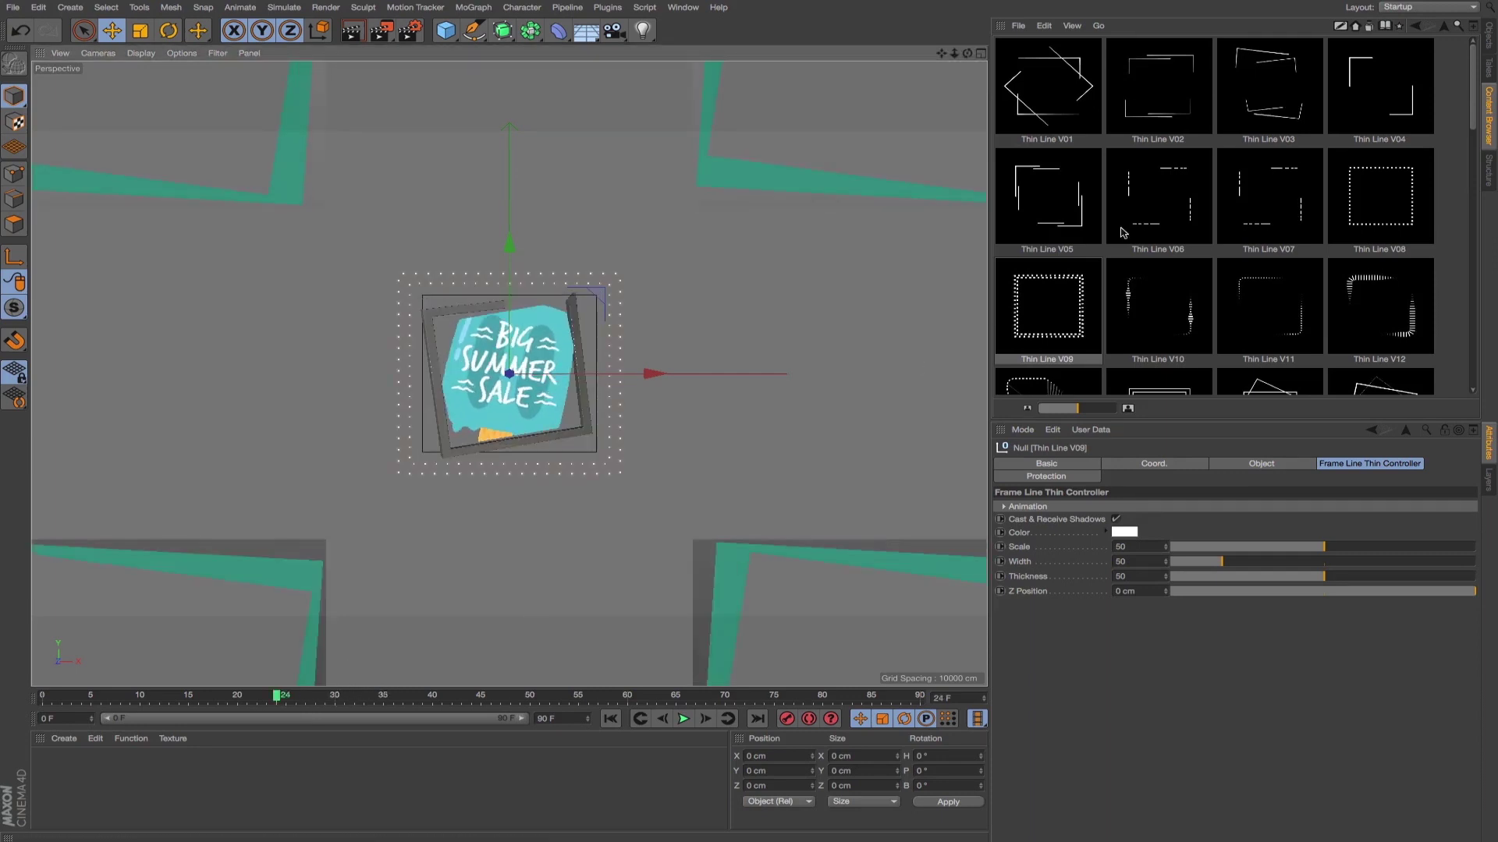
# - Add the Thin Line V03 preset as a second thin frame and scrub through the animation to frame 43
pyautogui.scroll(-2, 1256, 117)
pyautogui.scroll(2, 1256, 117)
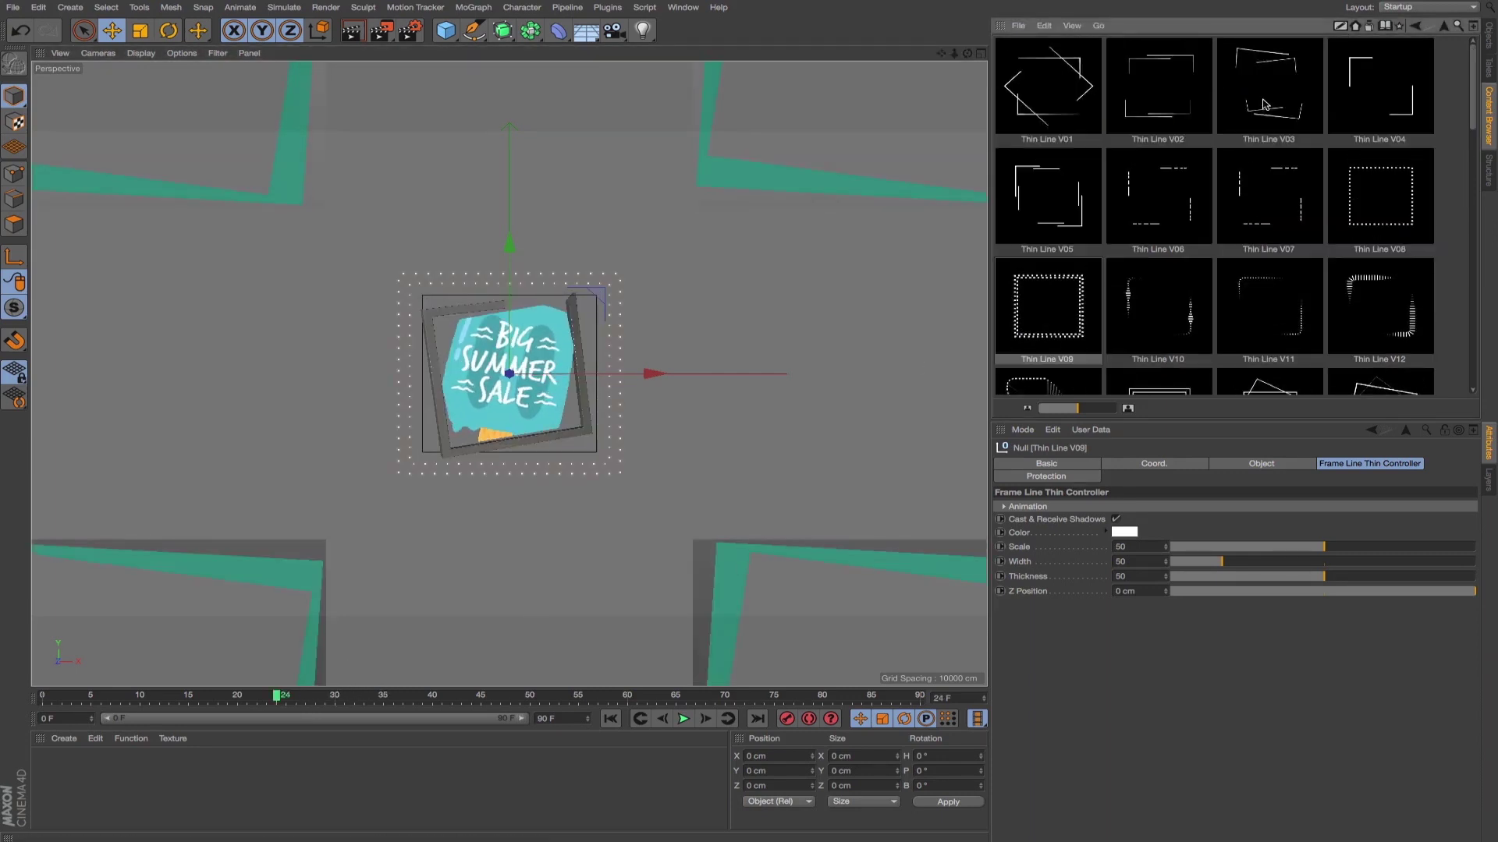
pyautogui.doubleClick(1253, 129)
pyautogui.moveTo(44, 697); pyautogui.dragTo(468, 693)
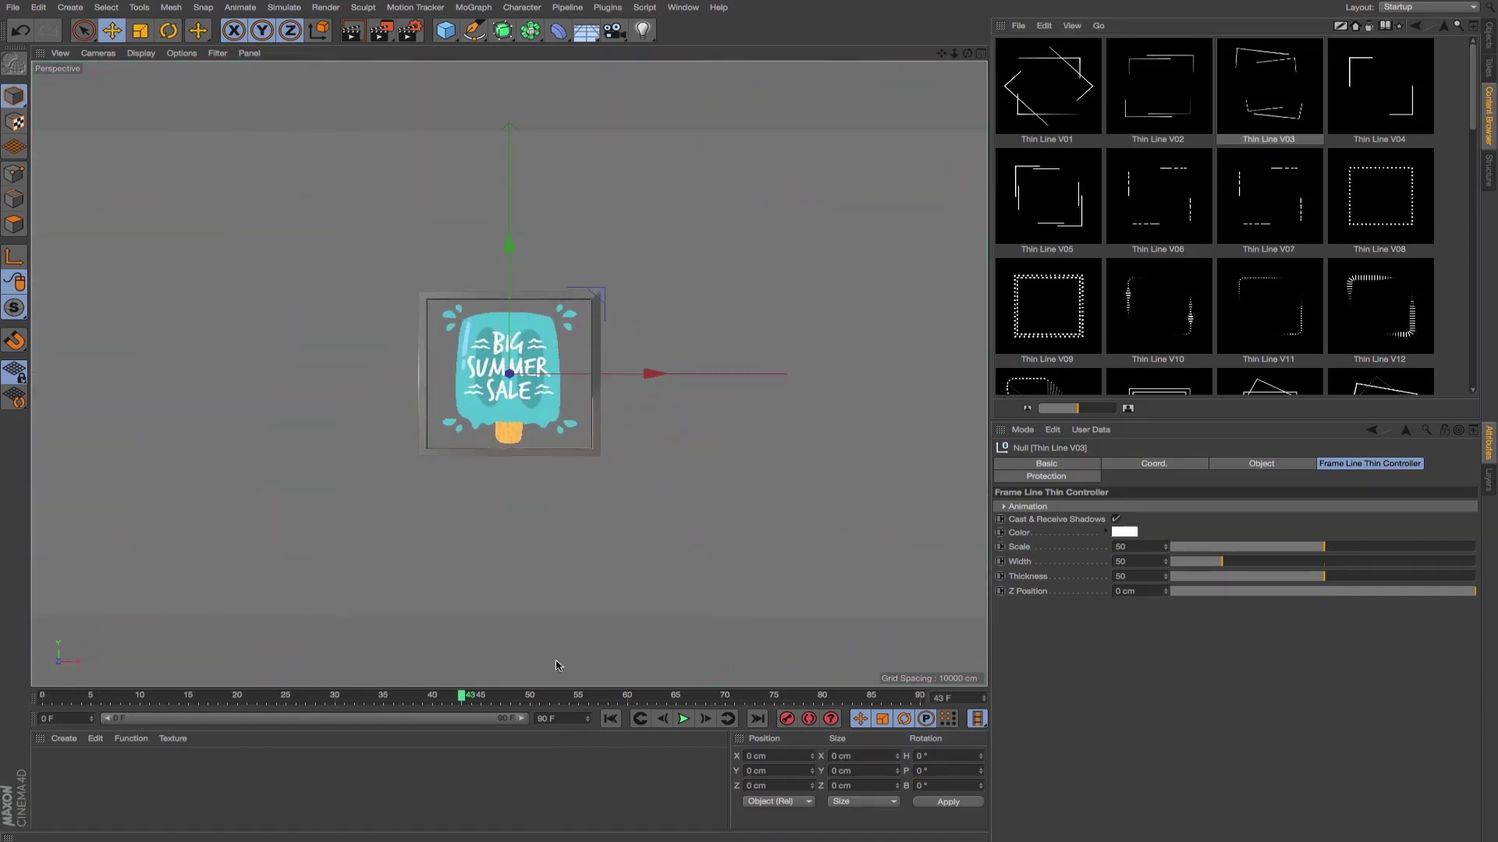
# - Add the Symmetric V10 preset from the Symmetric folder and preview its animation up to frame 41
pyautogui.click(1444, 28)
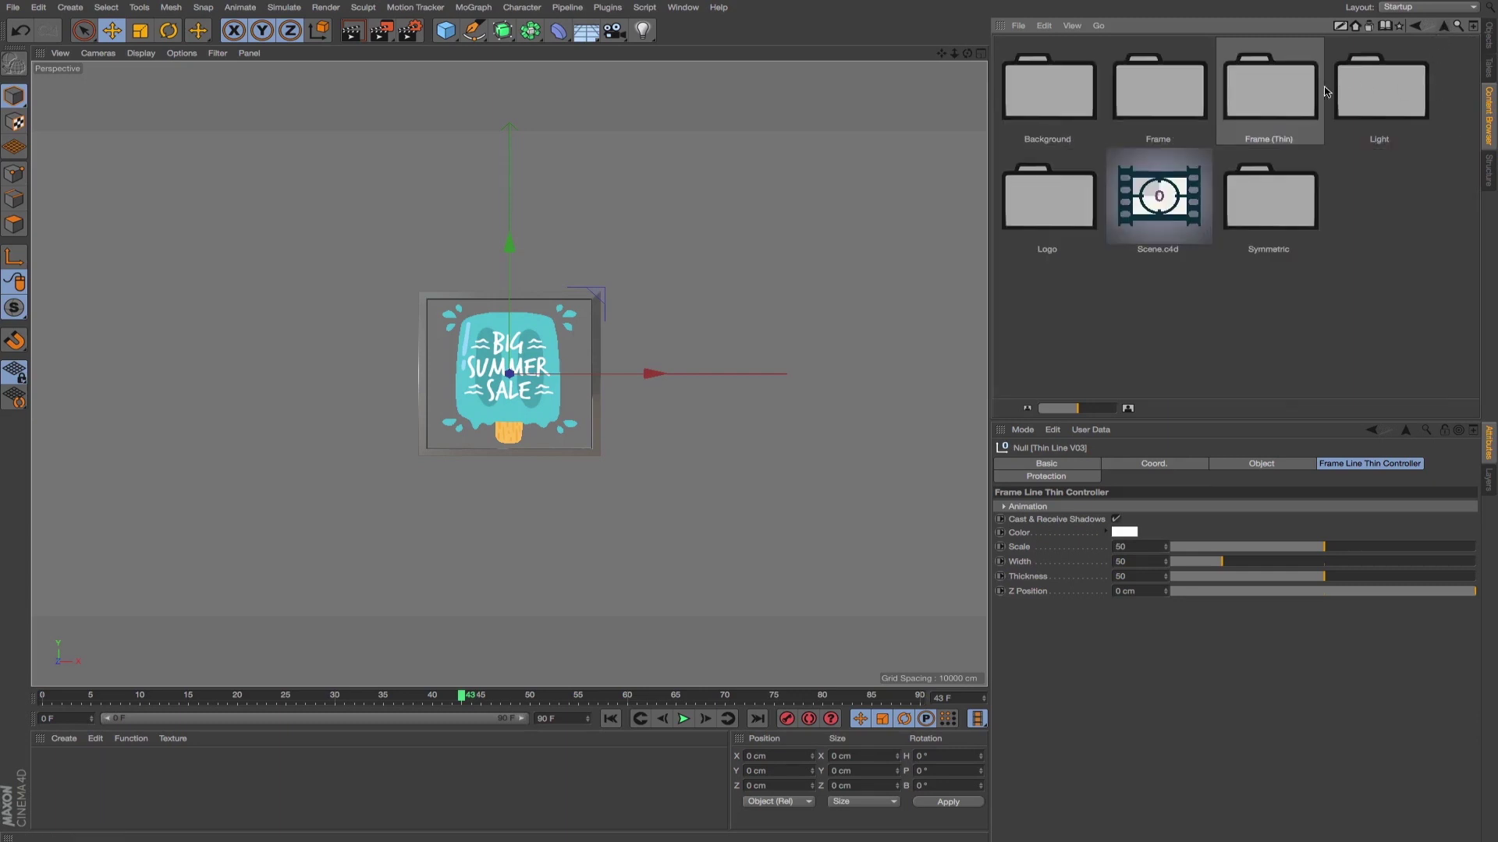
pyautogui.doubleClick(1279, 195)
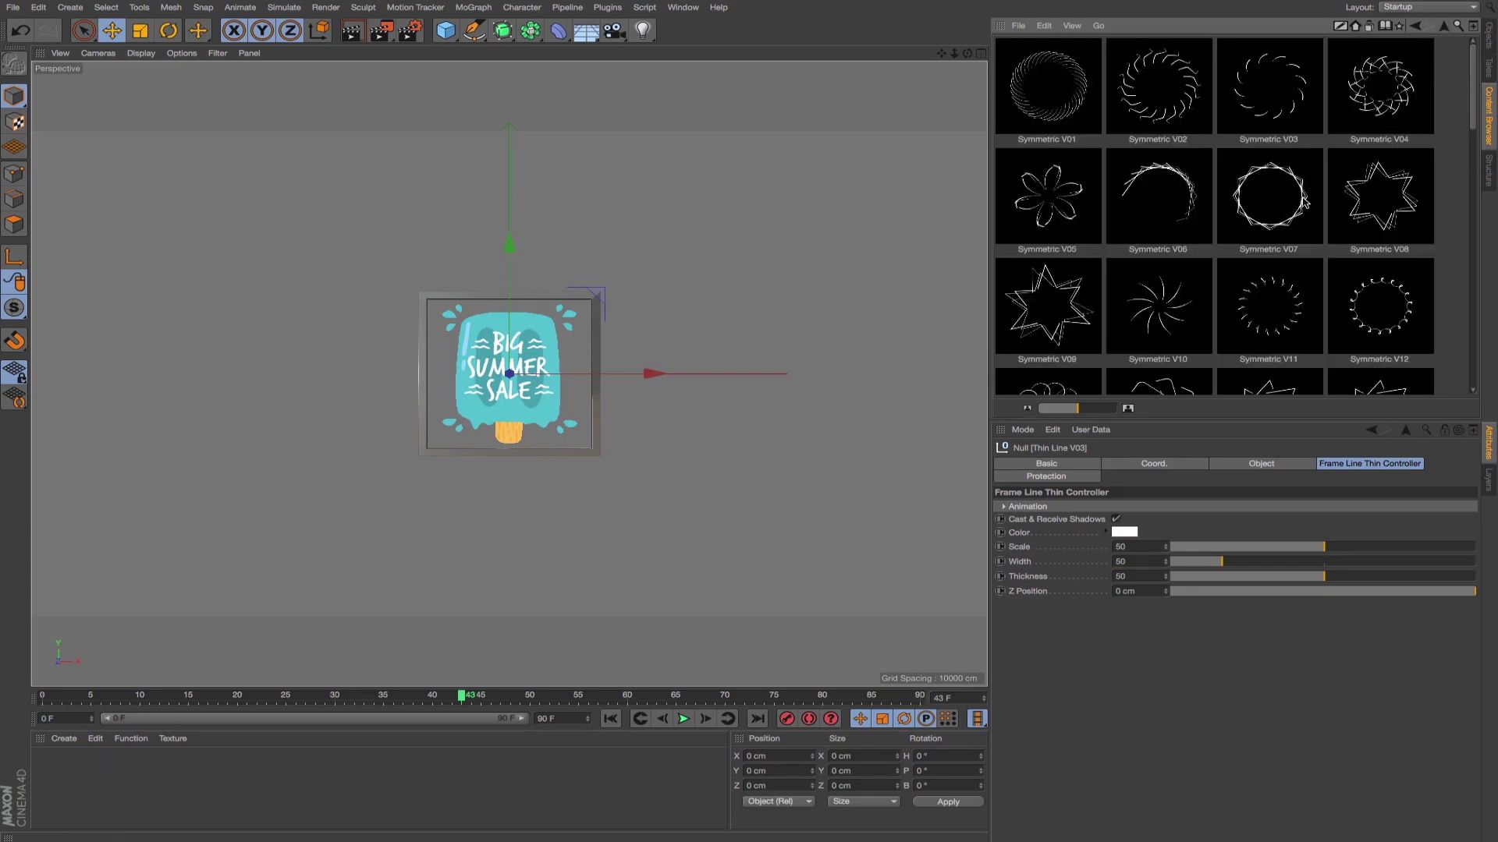
pyautogui.doubleClick(1160, 320)
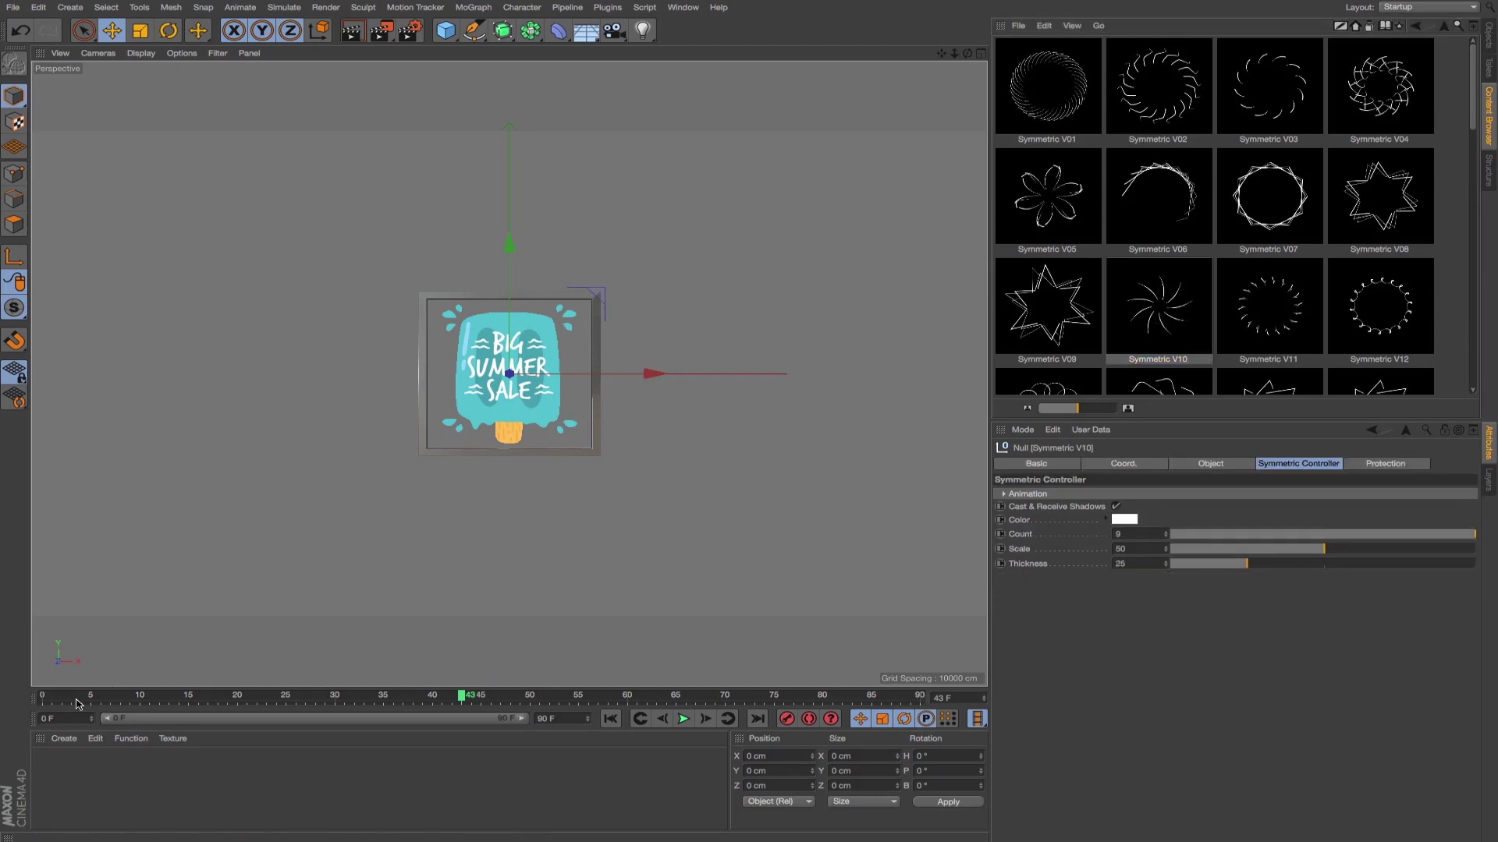
pyautogui.moveTo(77, 705); pyautogui.dragTo(441, 694)
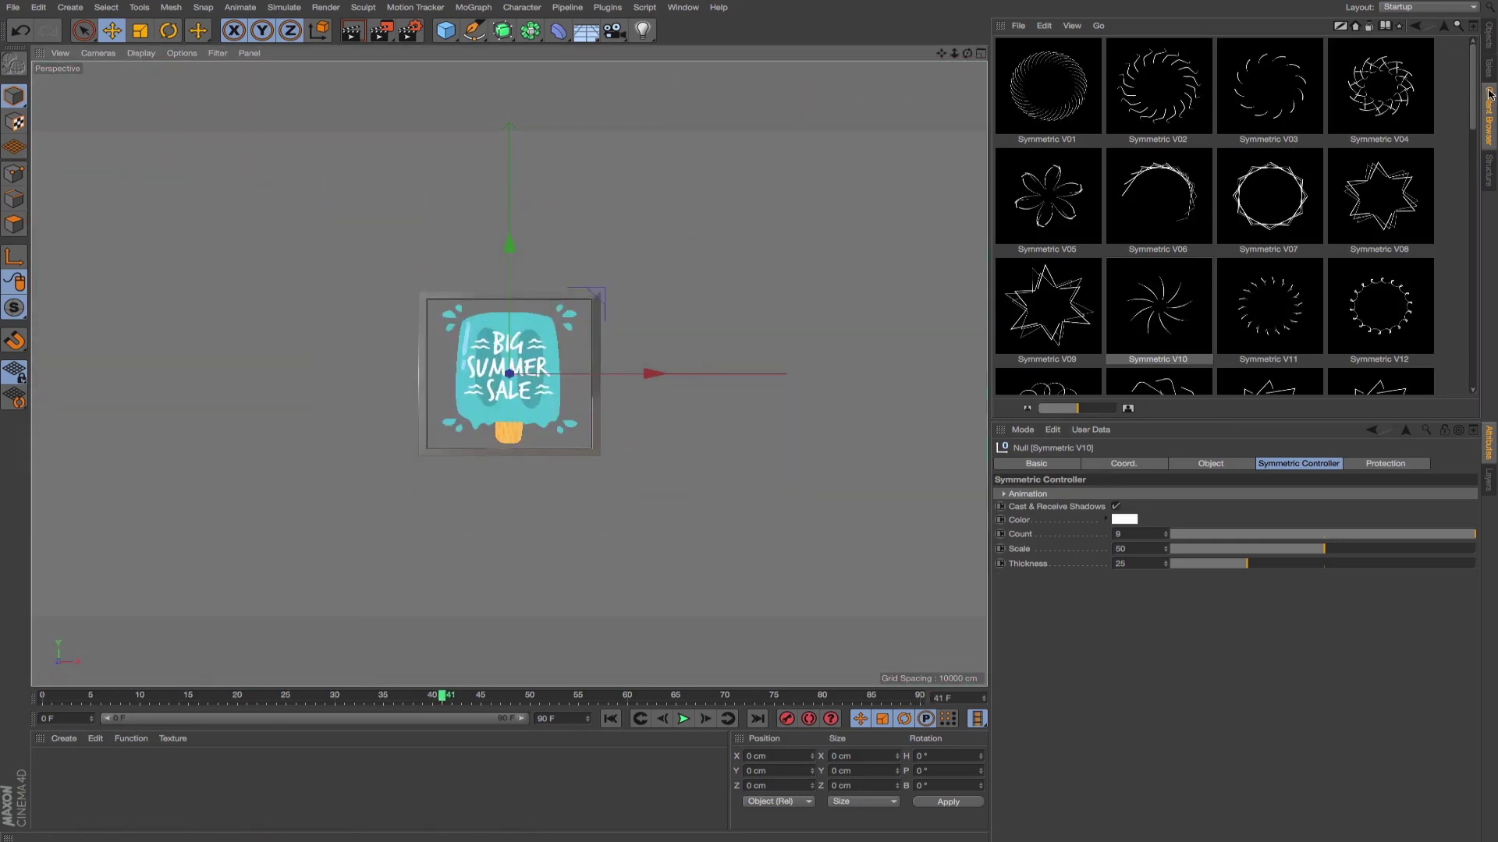
pyautogui.scroll(-10, 1457, 267)
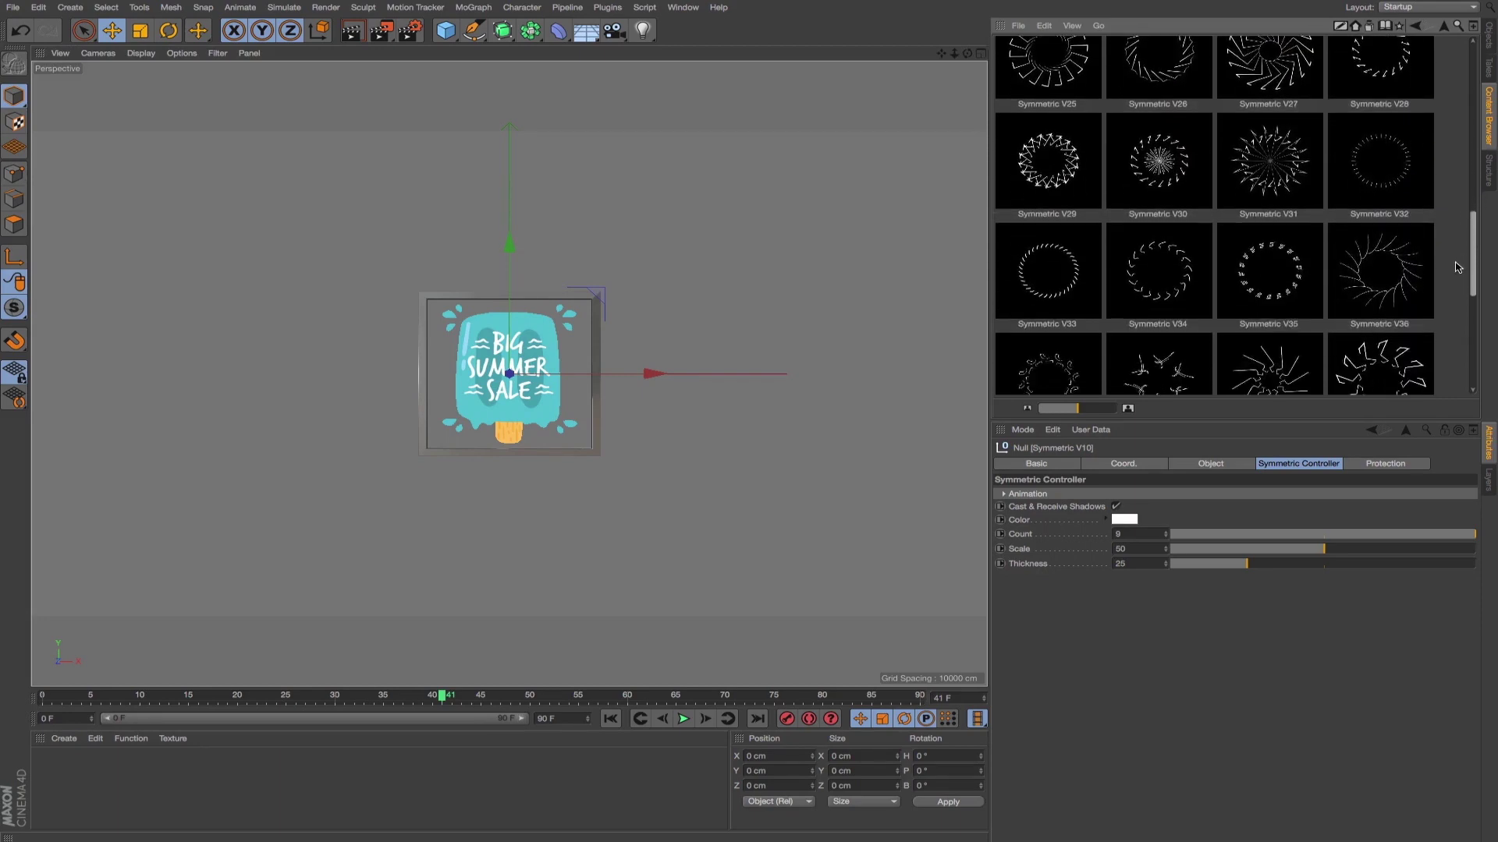
pyautogui.scroll(10, 1455, 267)
# - Add the Light V03 preset from the Light folder and bring up the scene's object list
pyautogui.click(1444, 26)
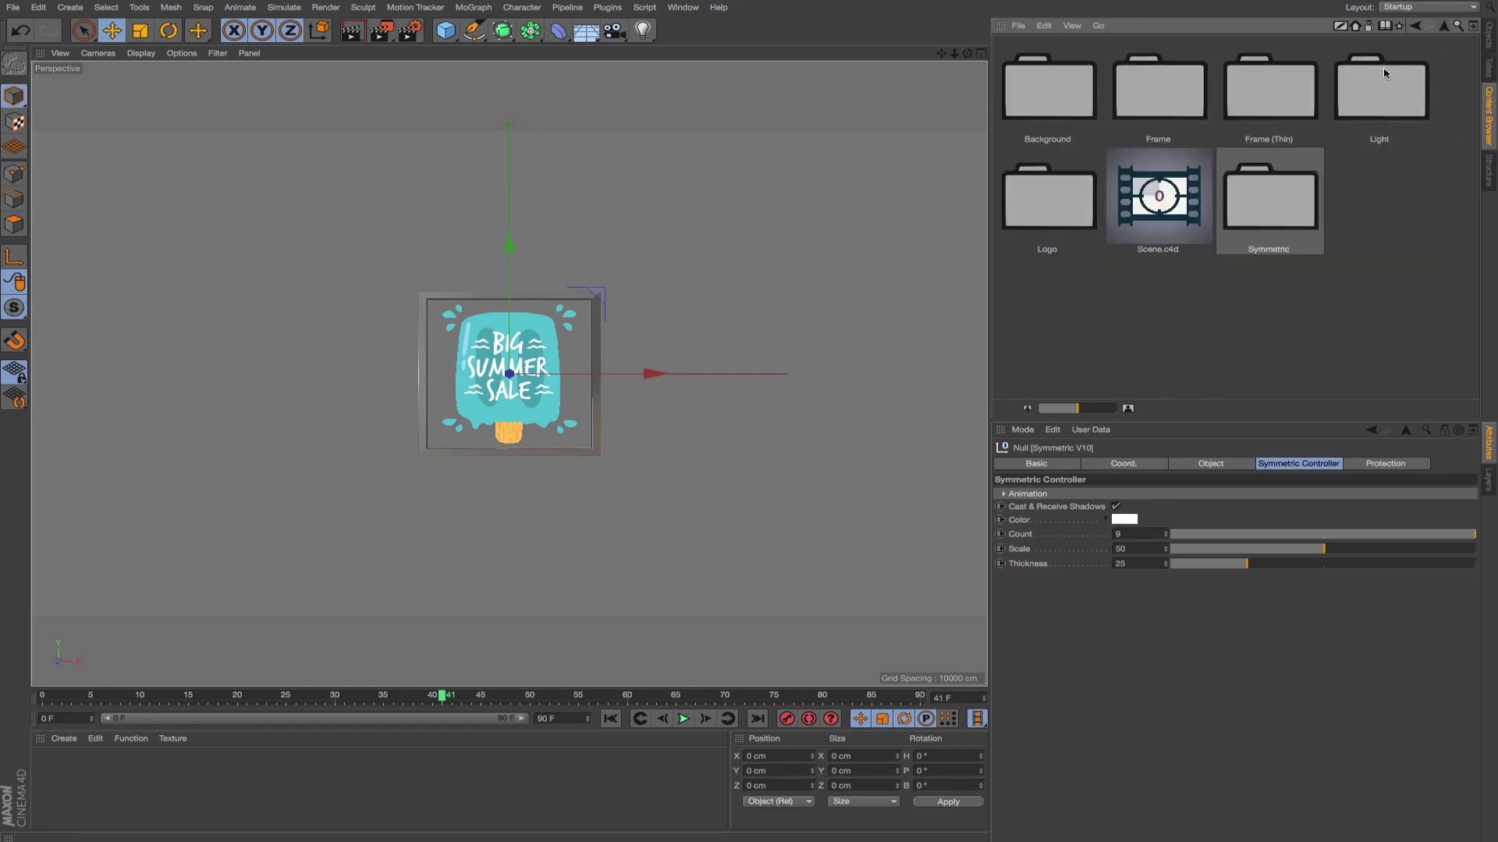
pyautogui.click(1370, 102)
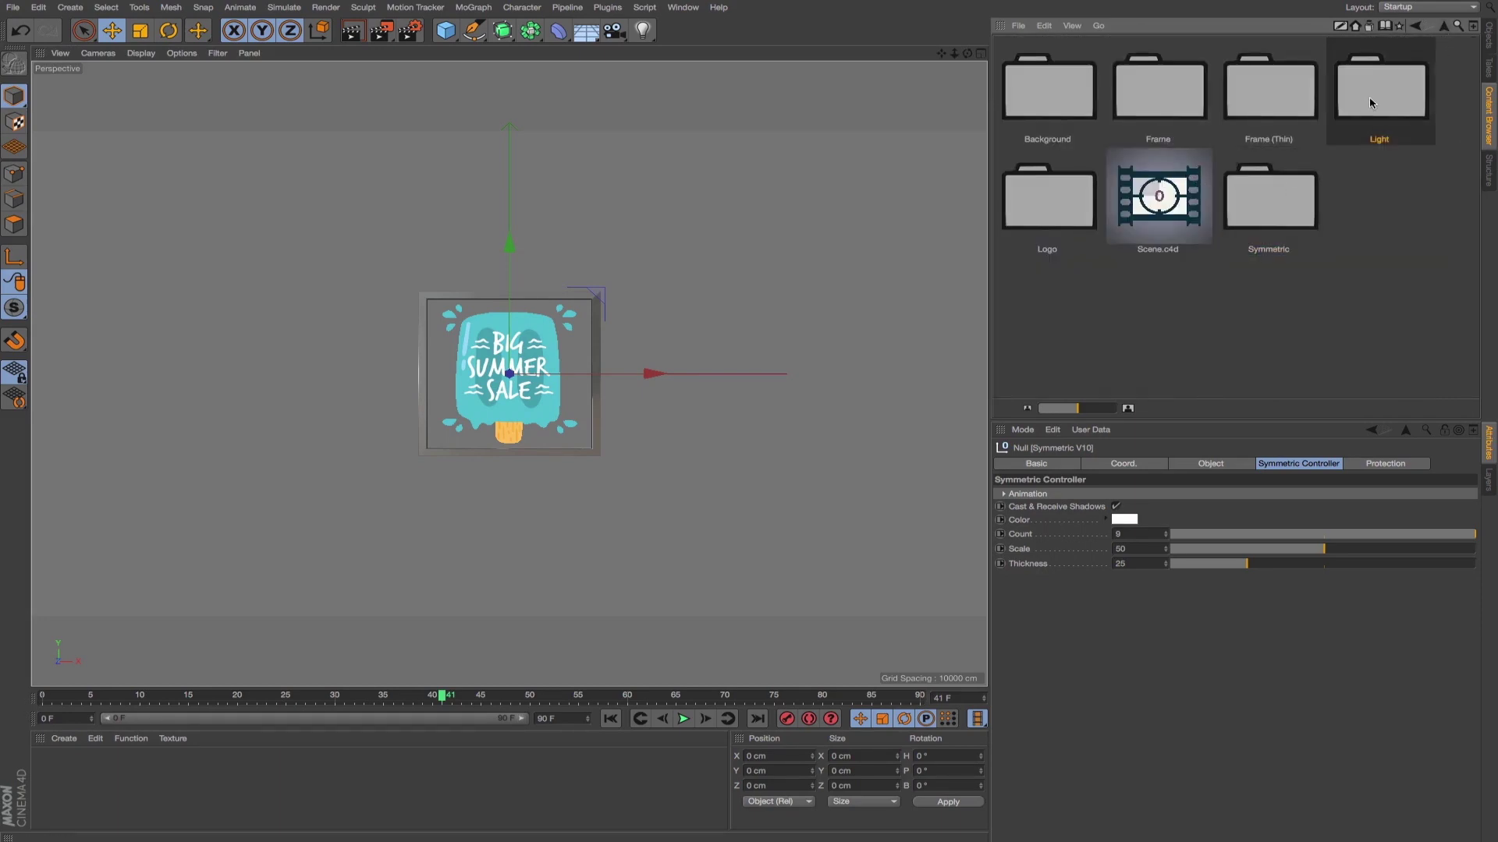
pyautogui.doubleClick(1369, 99)
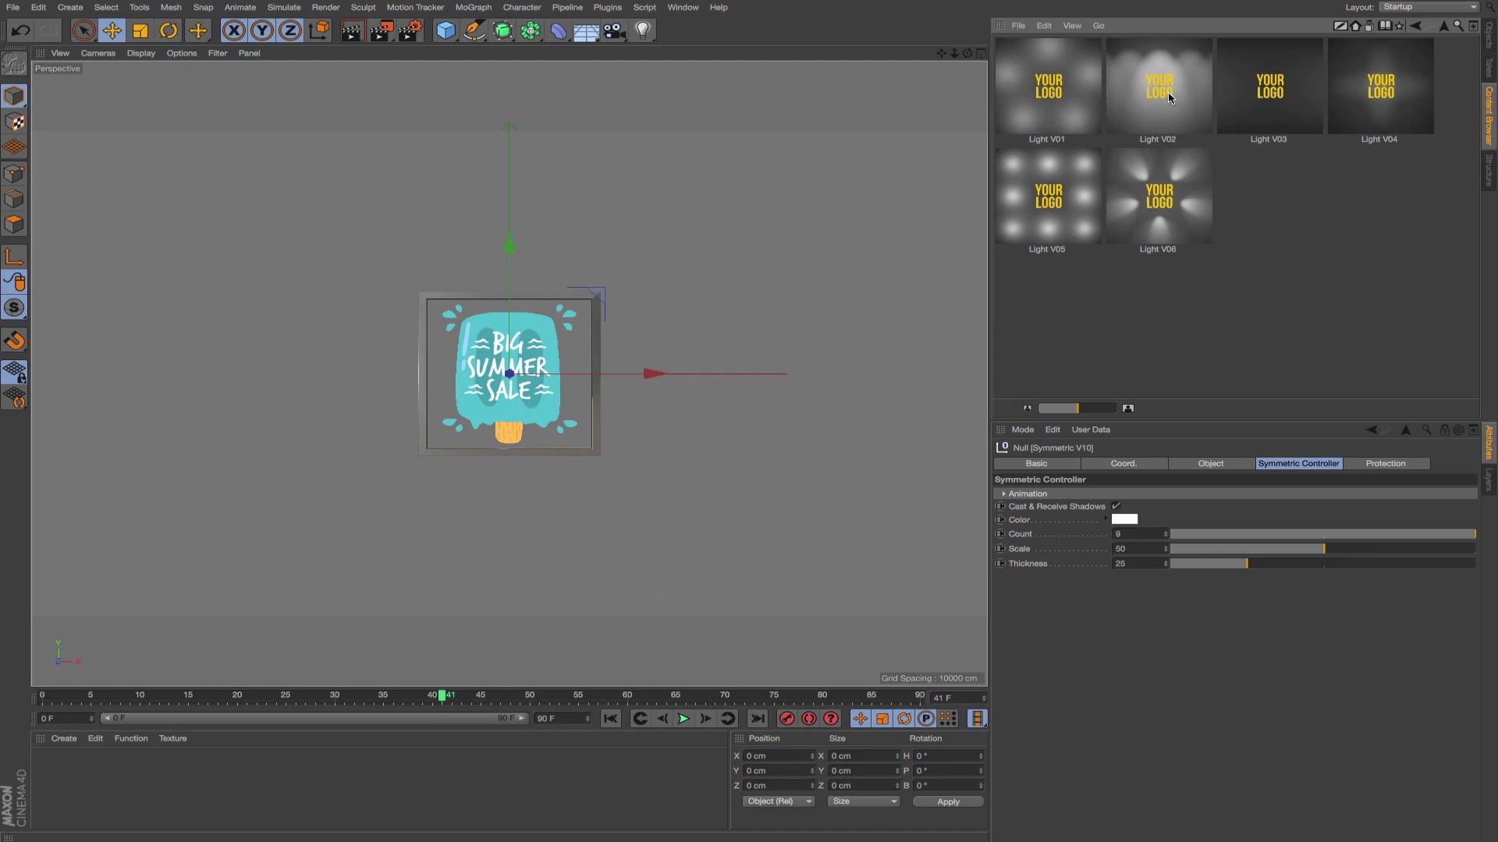
pyautogui.doubleClick(1269, 92)
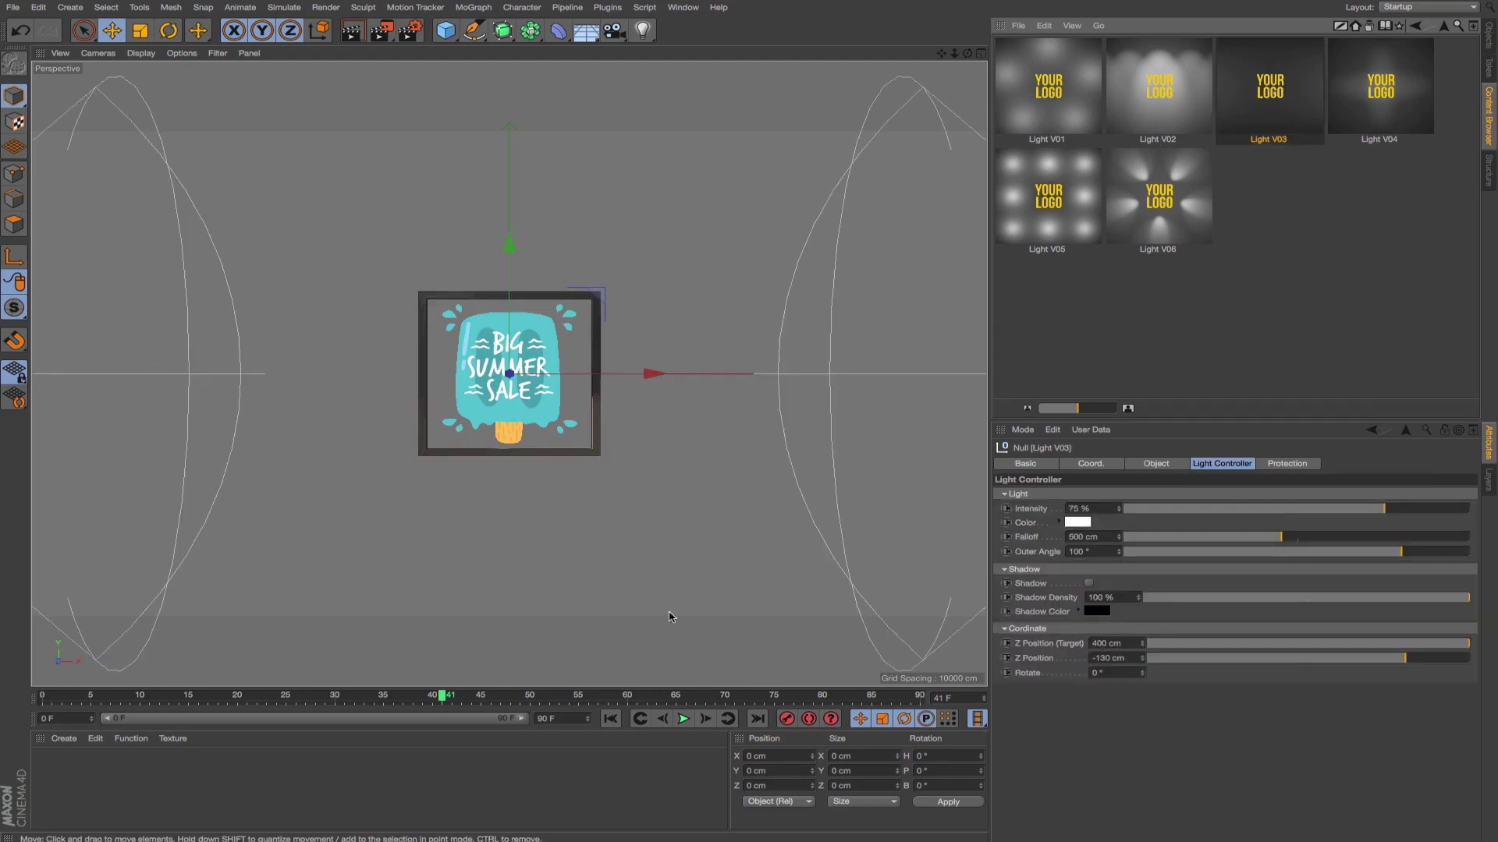
pyautogui.click(1488, 35)
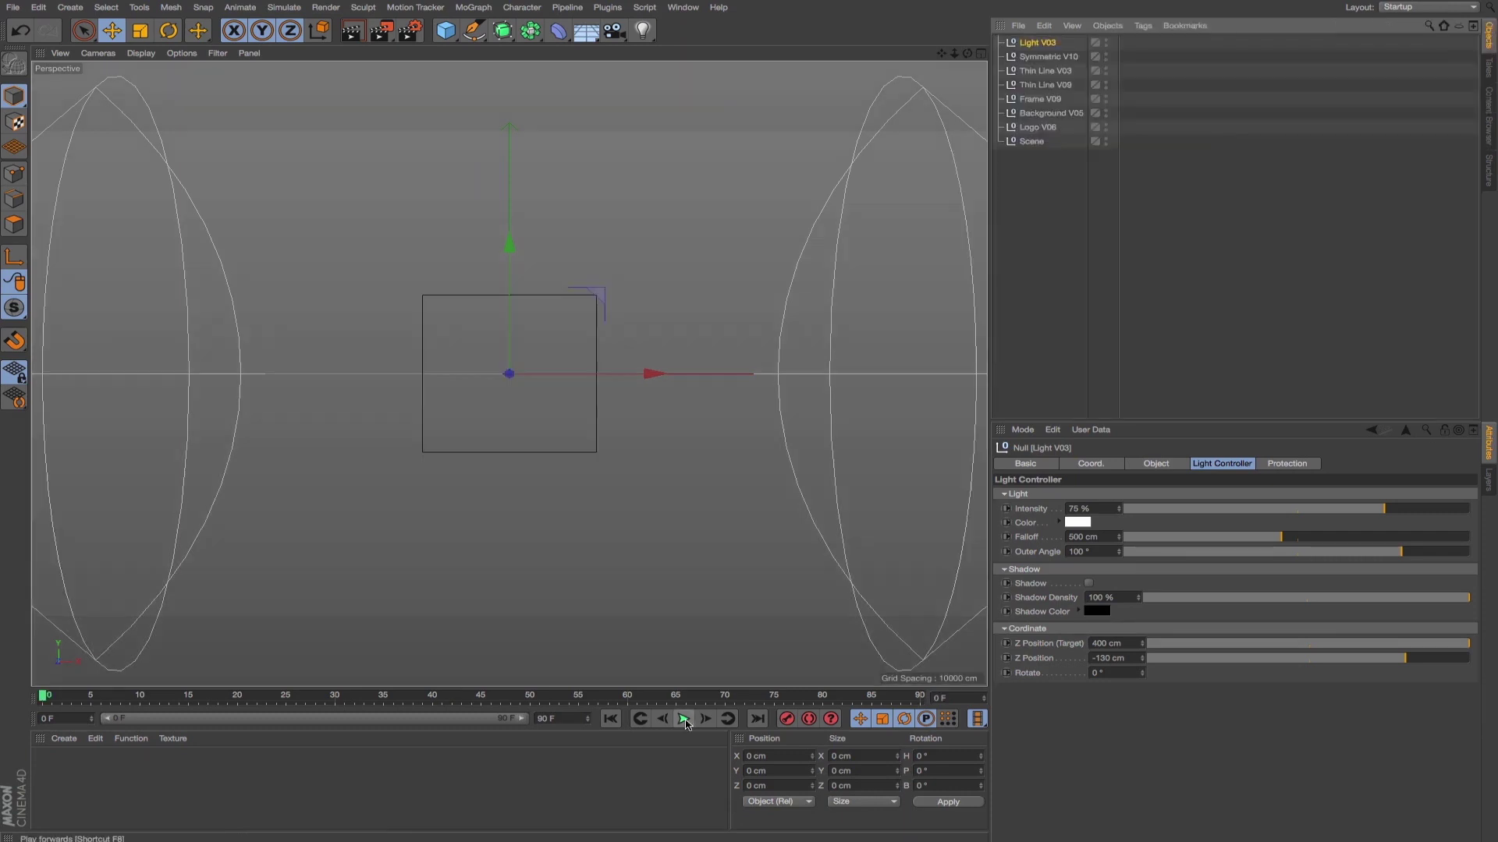
# - Play back the animation with the new light, stop it, and scrub the timeline to frame 37
pyautogui.click(684, 719)
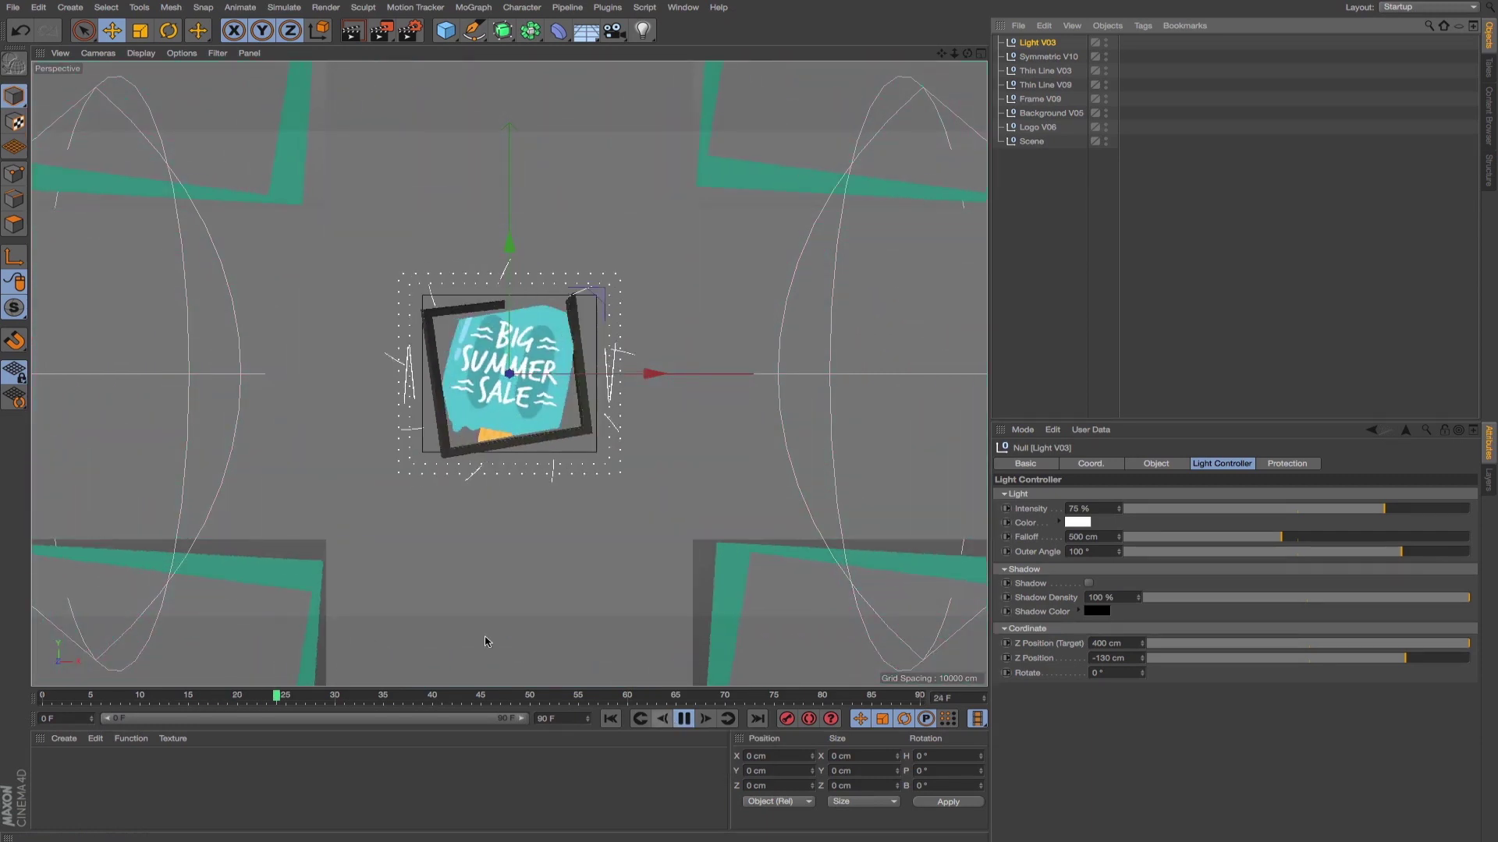
pyautogui.click(684, 719)
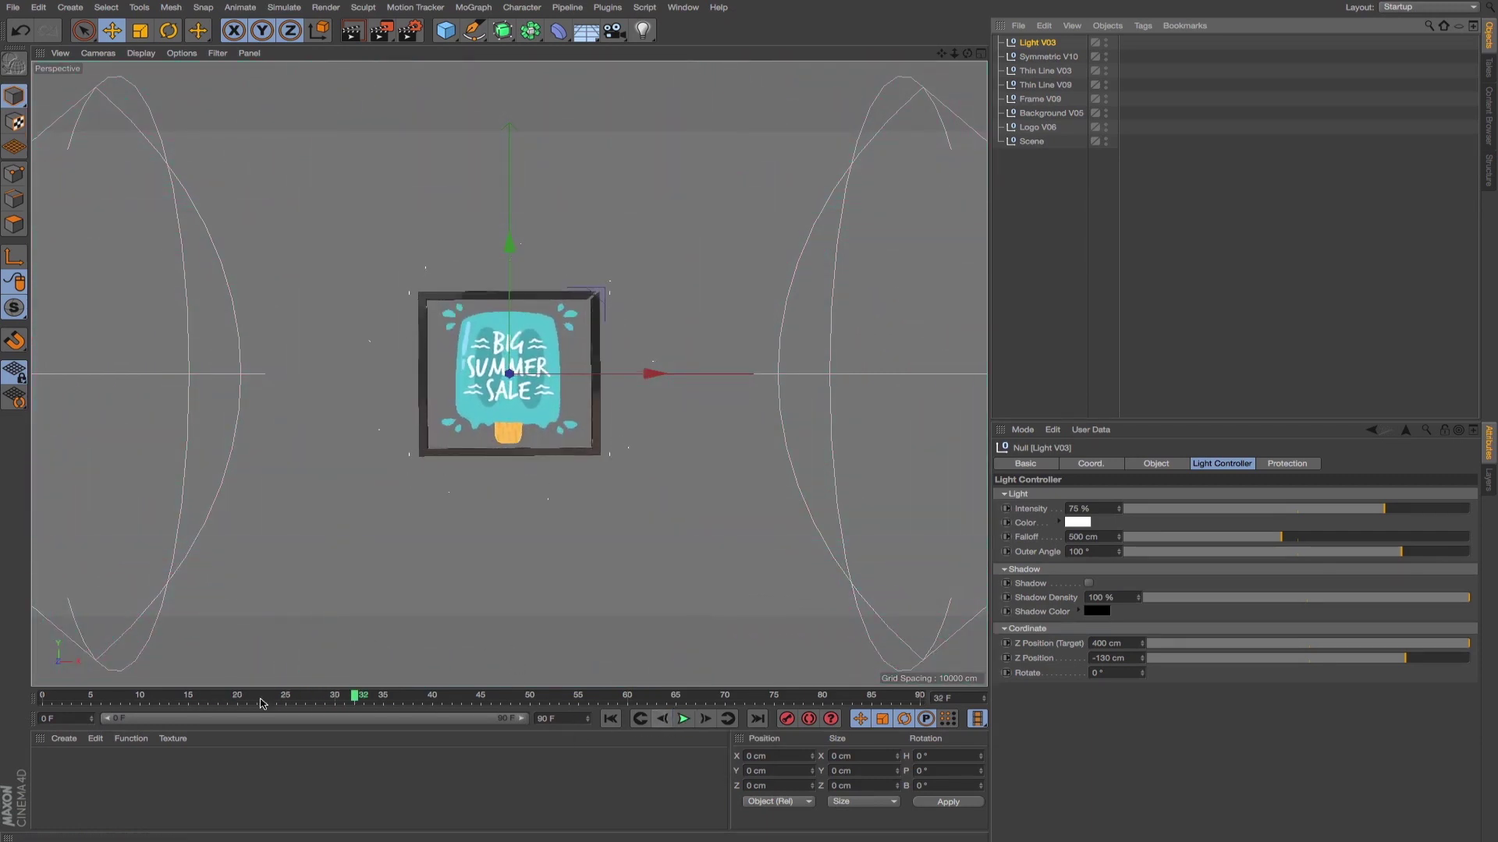
pyautogui.moveTo(274, 696); pyautogui.dragTo(404, 697)
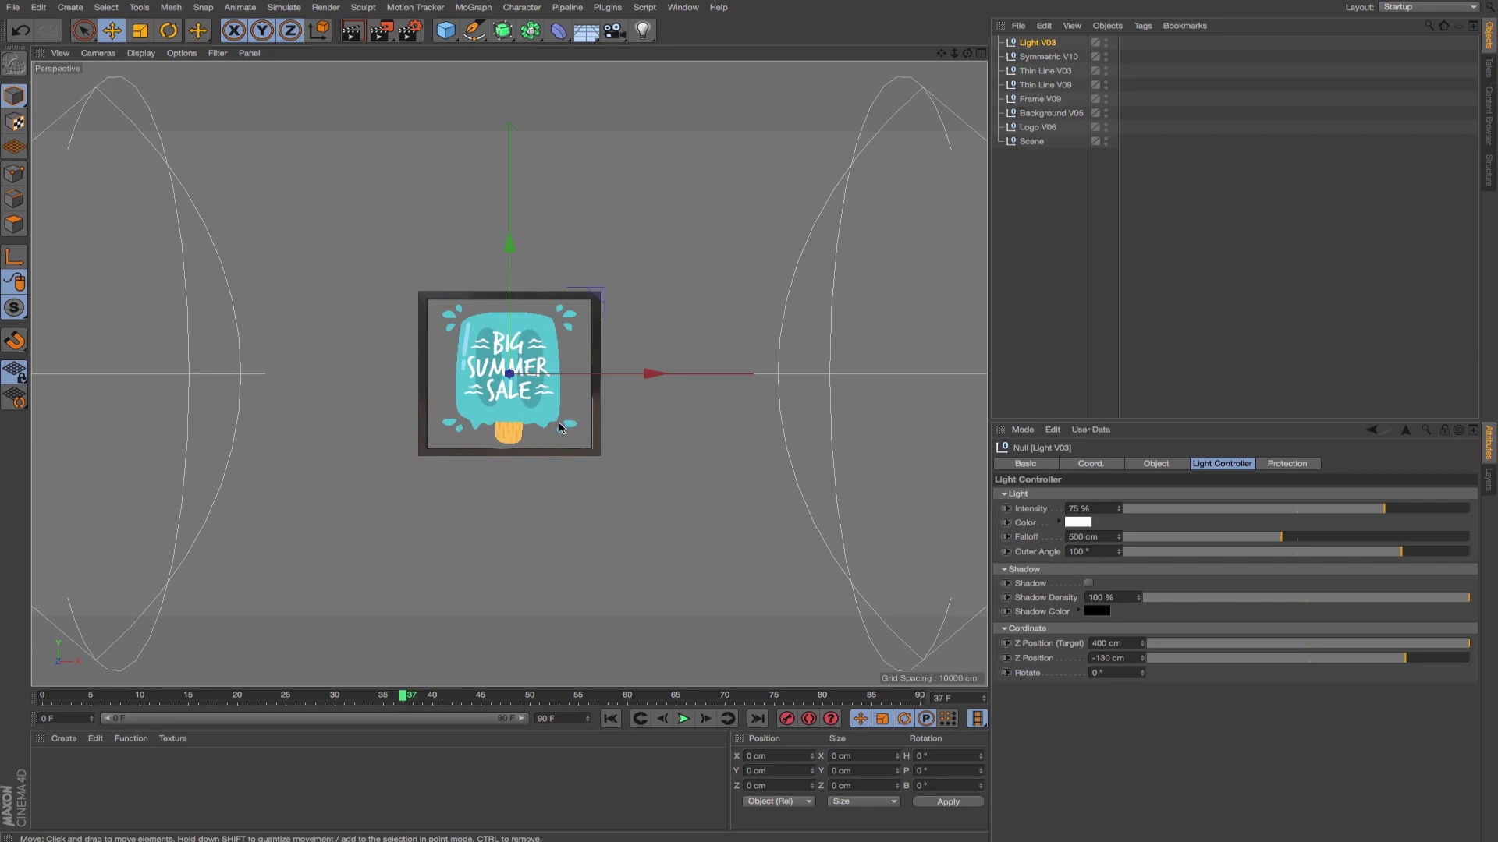
# - Set the Frame V09 line color to the turquoise sampled from the popsicle in the logo
pyautogui.click(1040, 99)
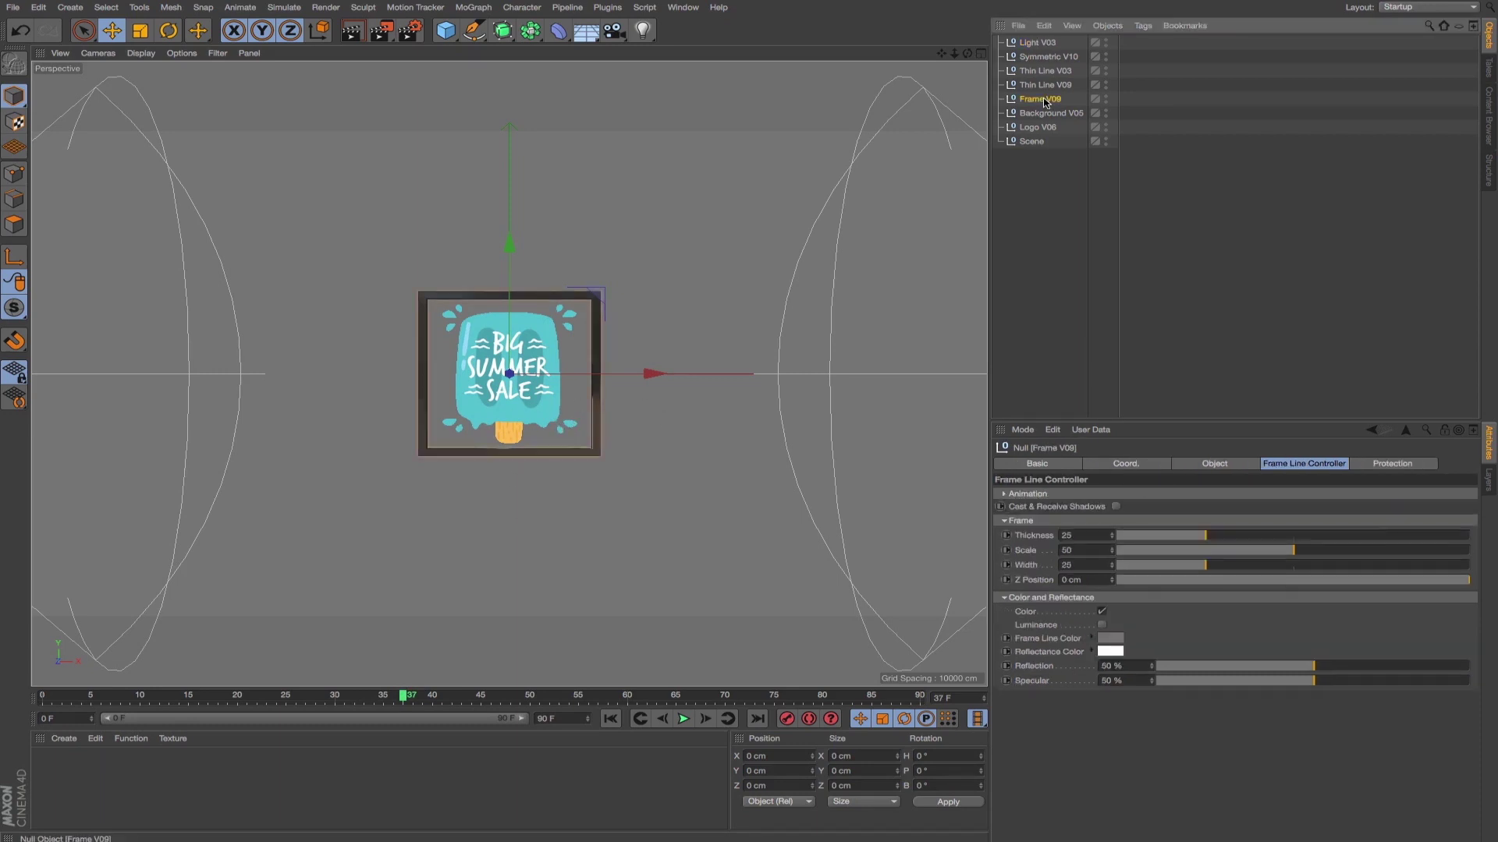
pyautogui.click(1111, 642)
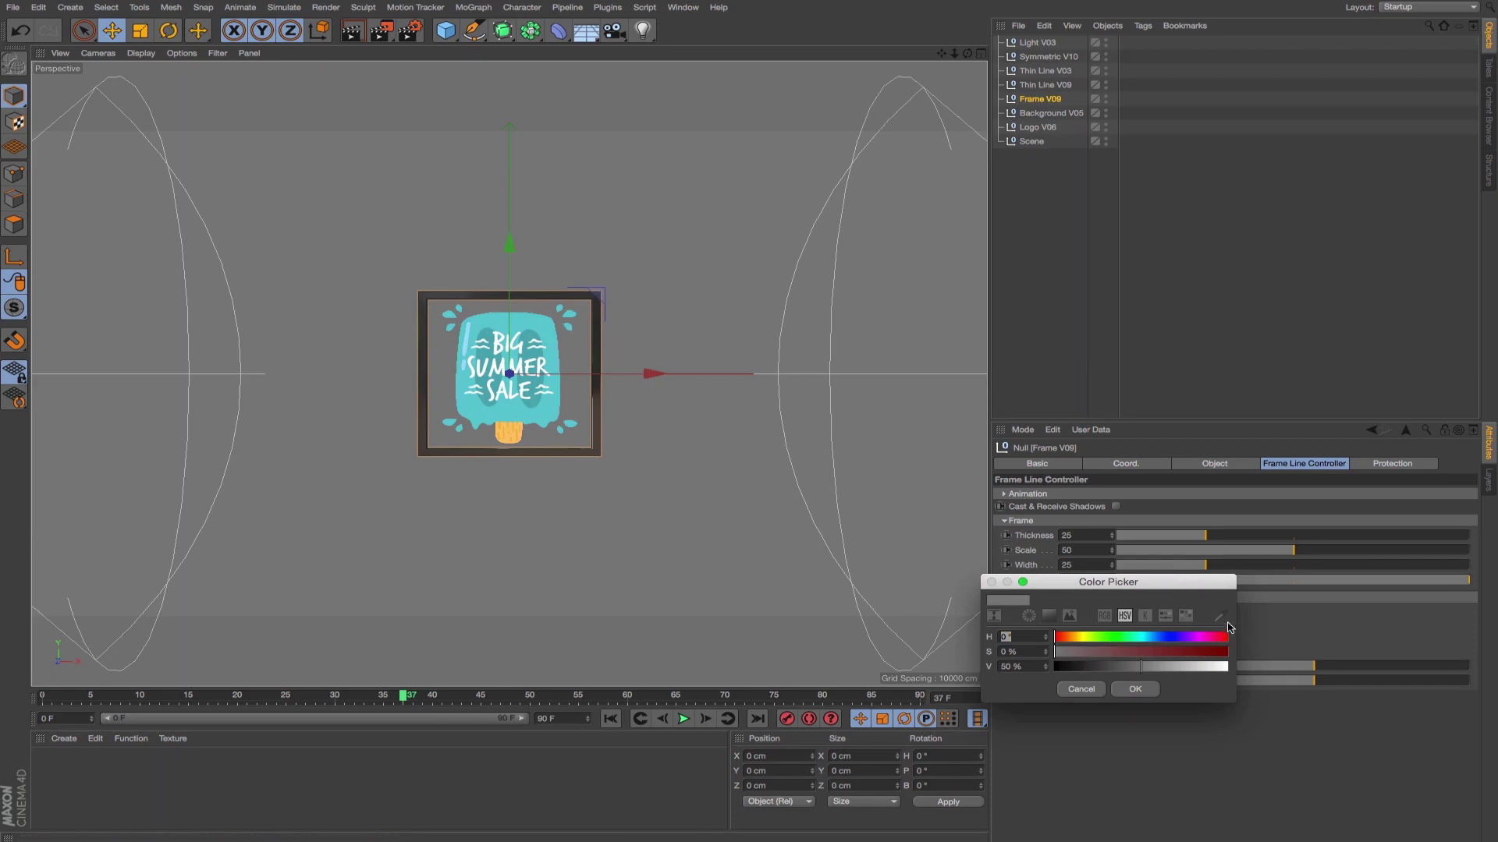
pyautogui.click(1223, 615)
pyautogui.click(539, 413)
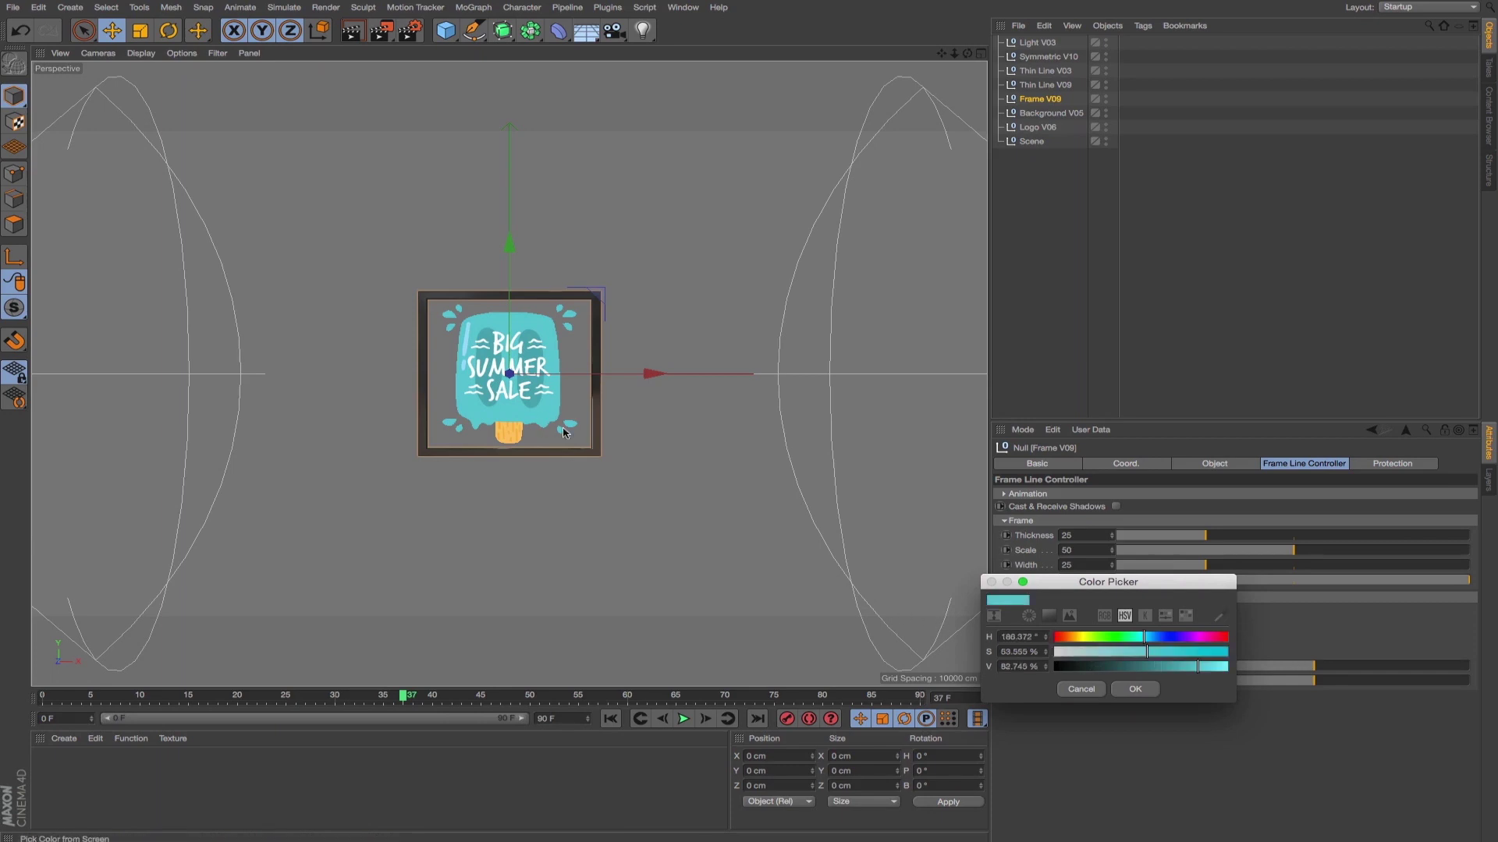
pyautogui.click(1135, 689)
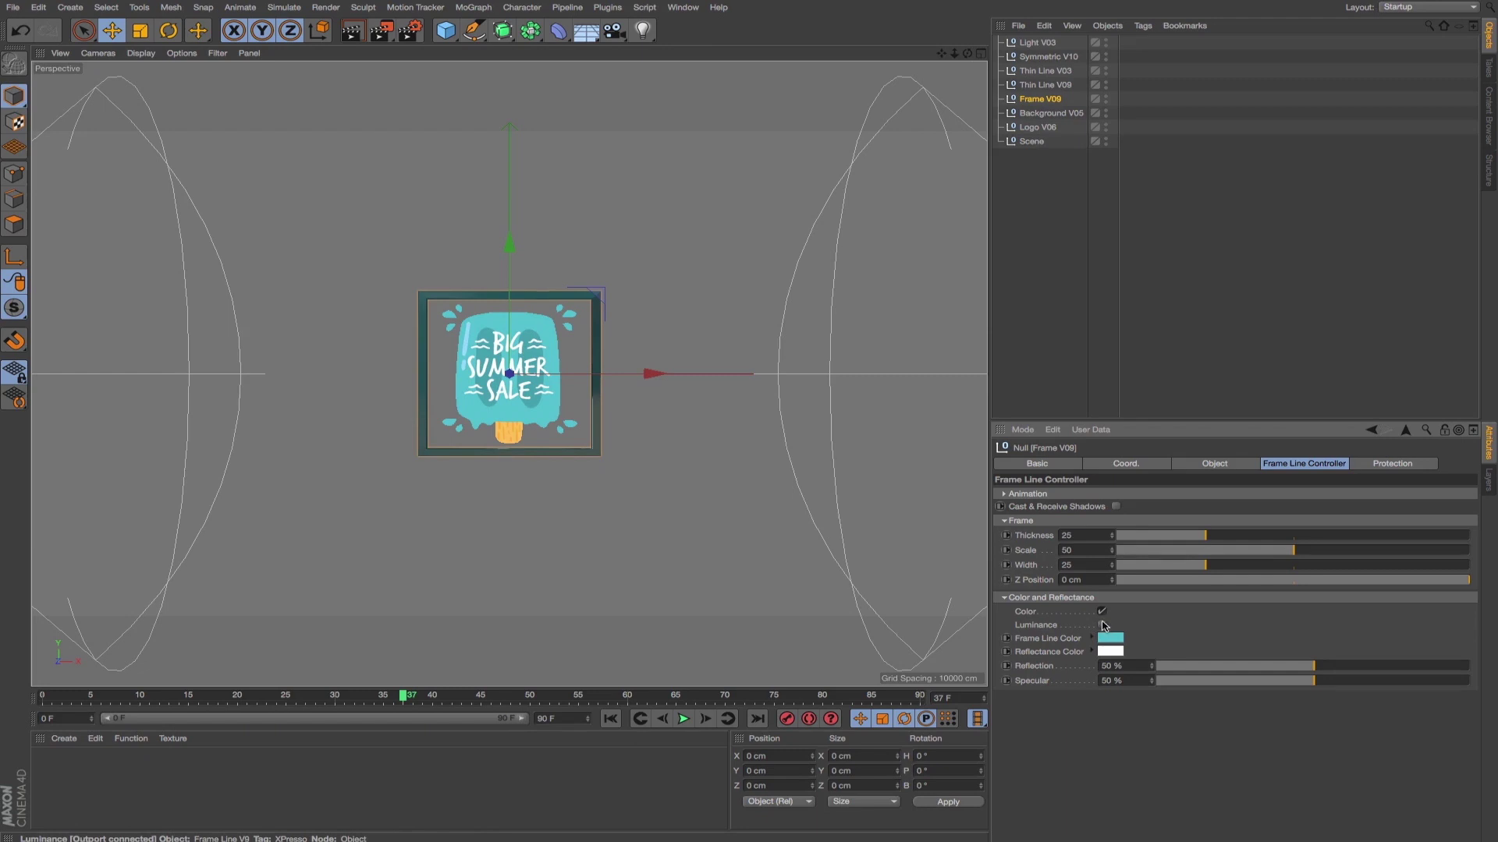
# - Switch the Frame V09 material from Color to Luminance and set the frame's scale to 57
pyautogui.click(1101, 611)
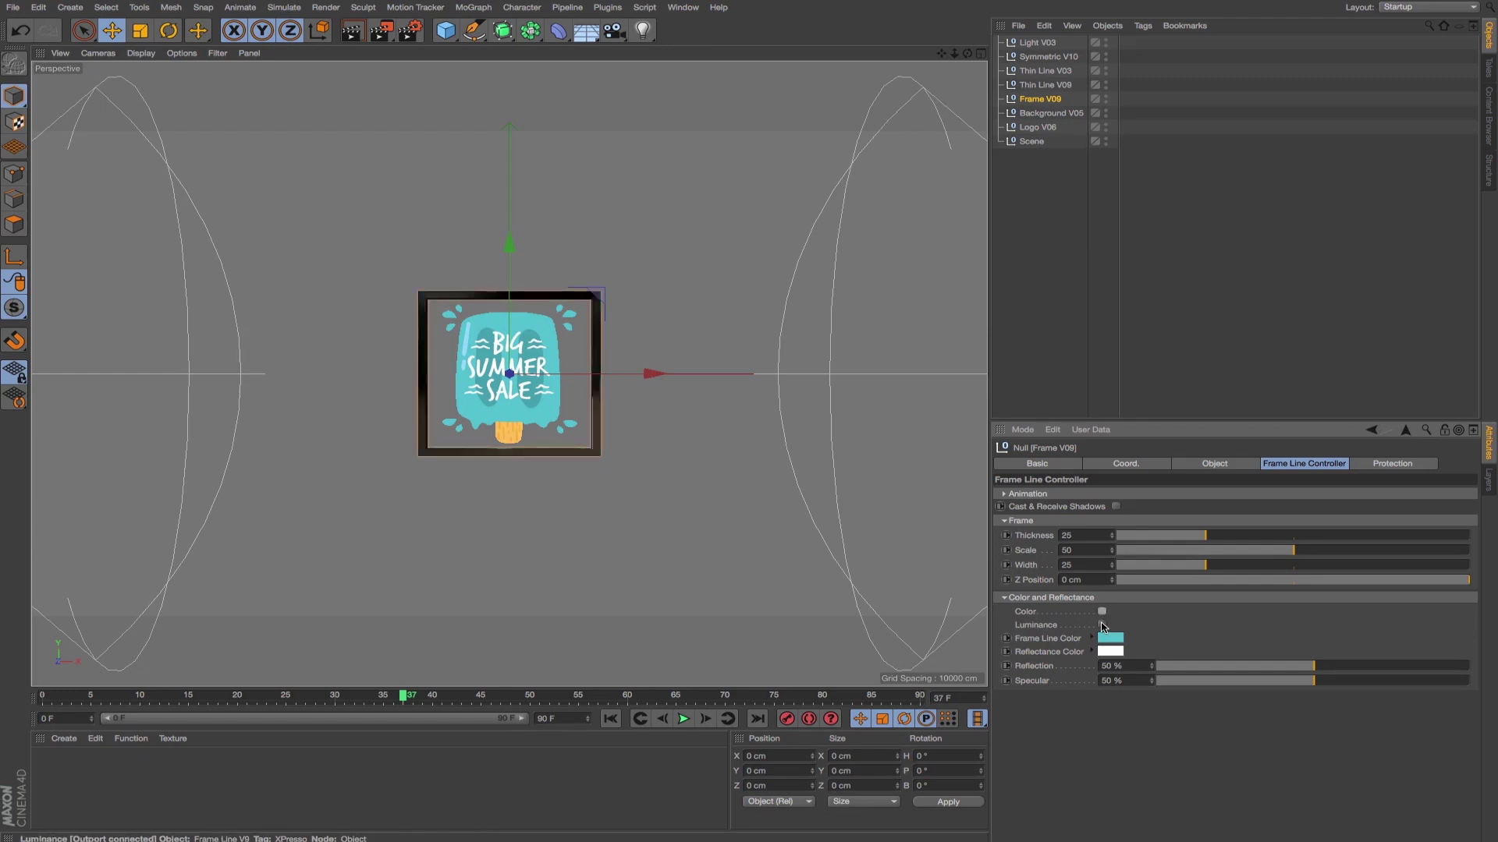
pyautogui.click(1101, 625)
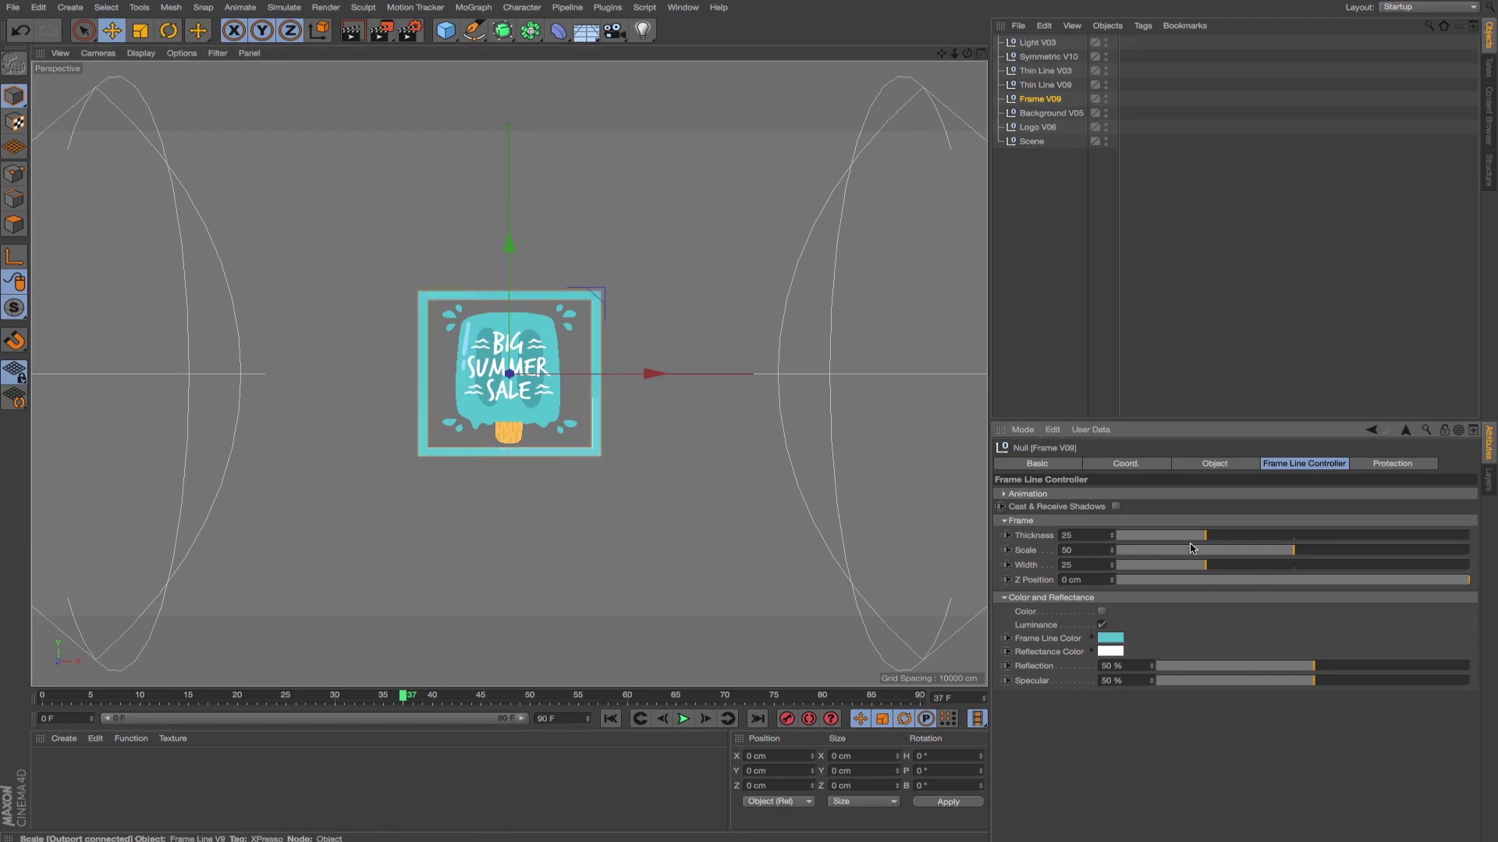
pyautogui.moveTo(1293, 554); pyautogui.dragTo(1320, 556)
# - At frame 18, set the dotted Thin Line V09's thickness to 24 and its scale to 52
pyautogui.moveTo(375, 691); pyautogui.dragTo(218, 693)
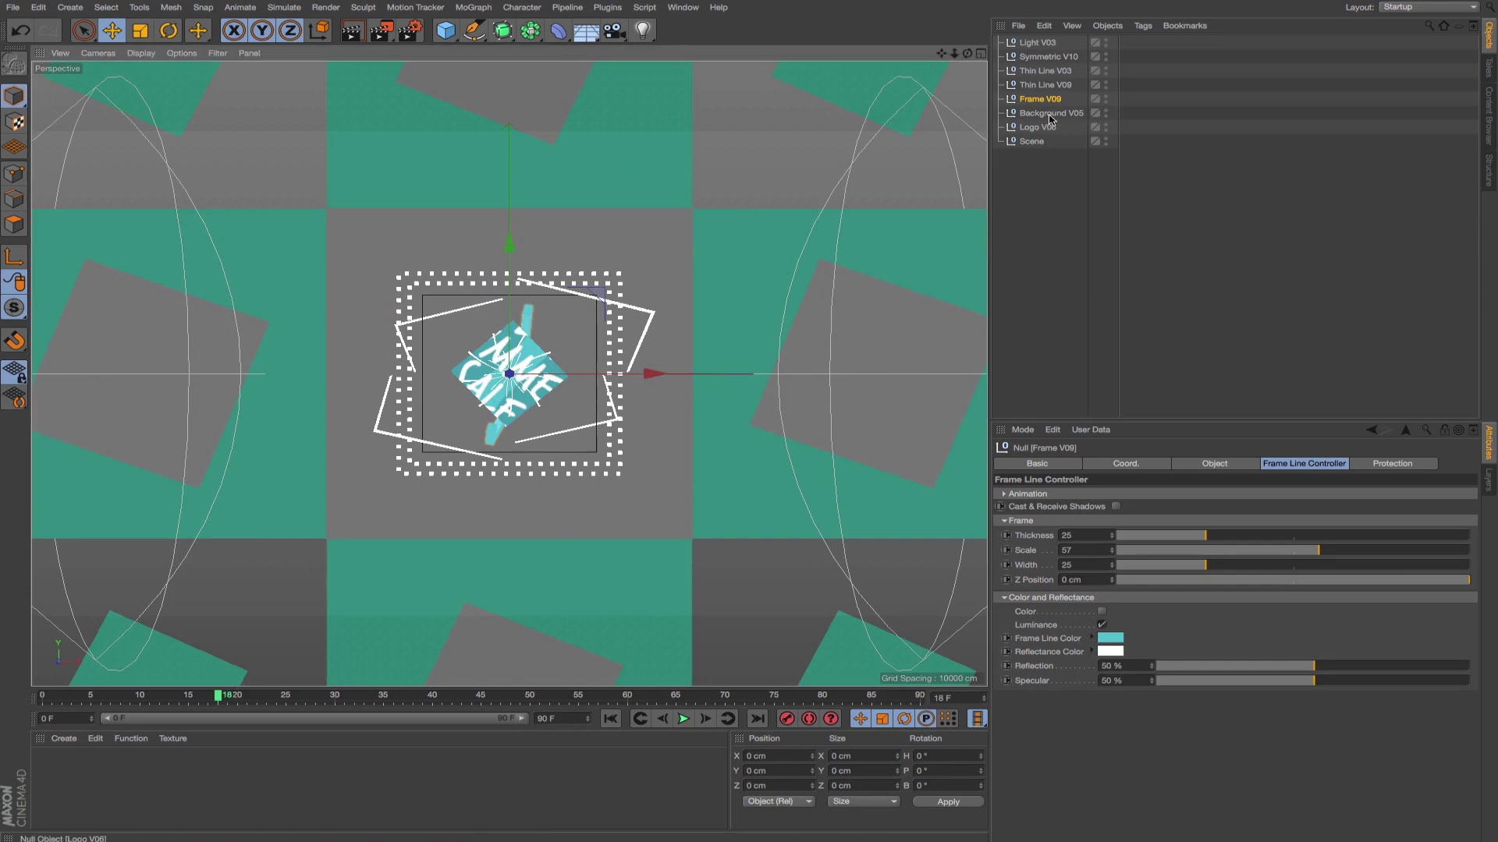
pyautogui.click(1037, 87)
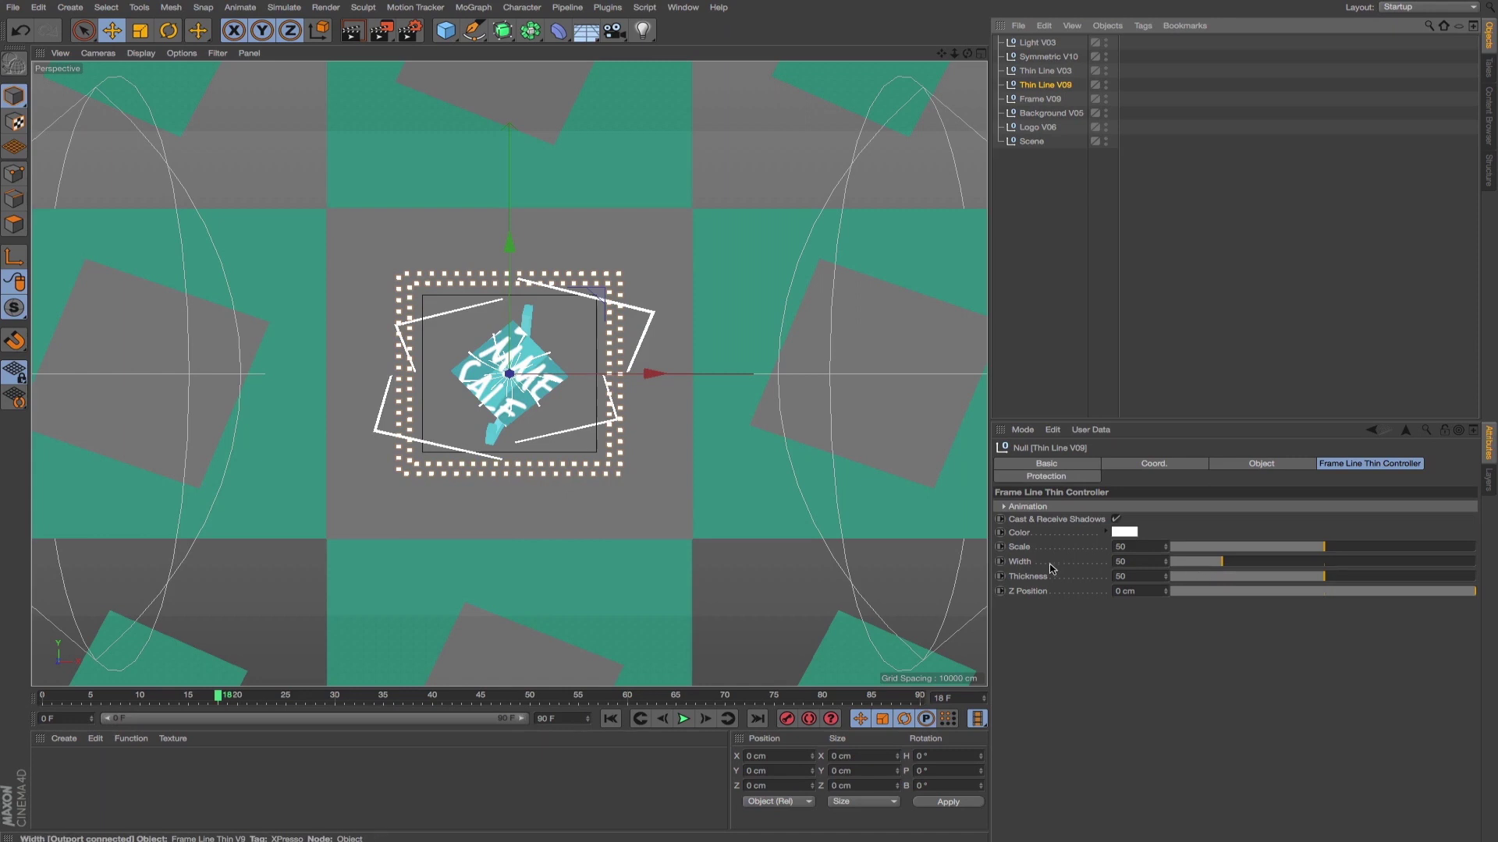
pyautogui.moveTo(1320, 581); pyautogui.dragTo(1285, 582)
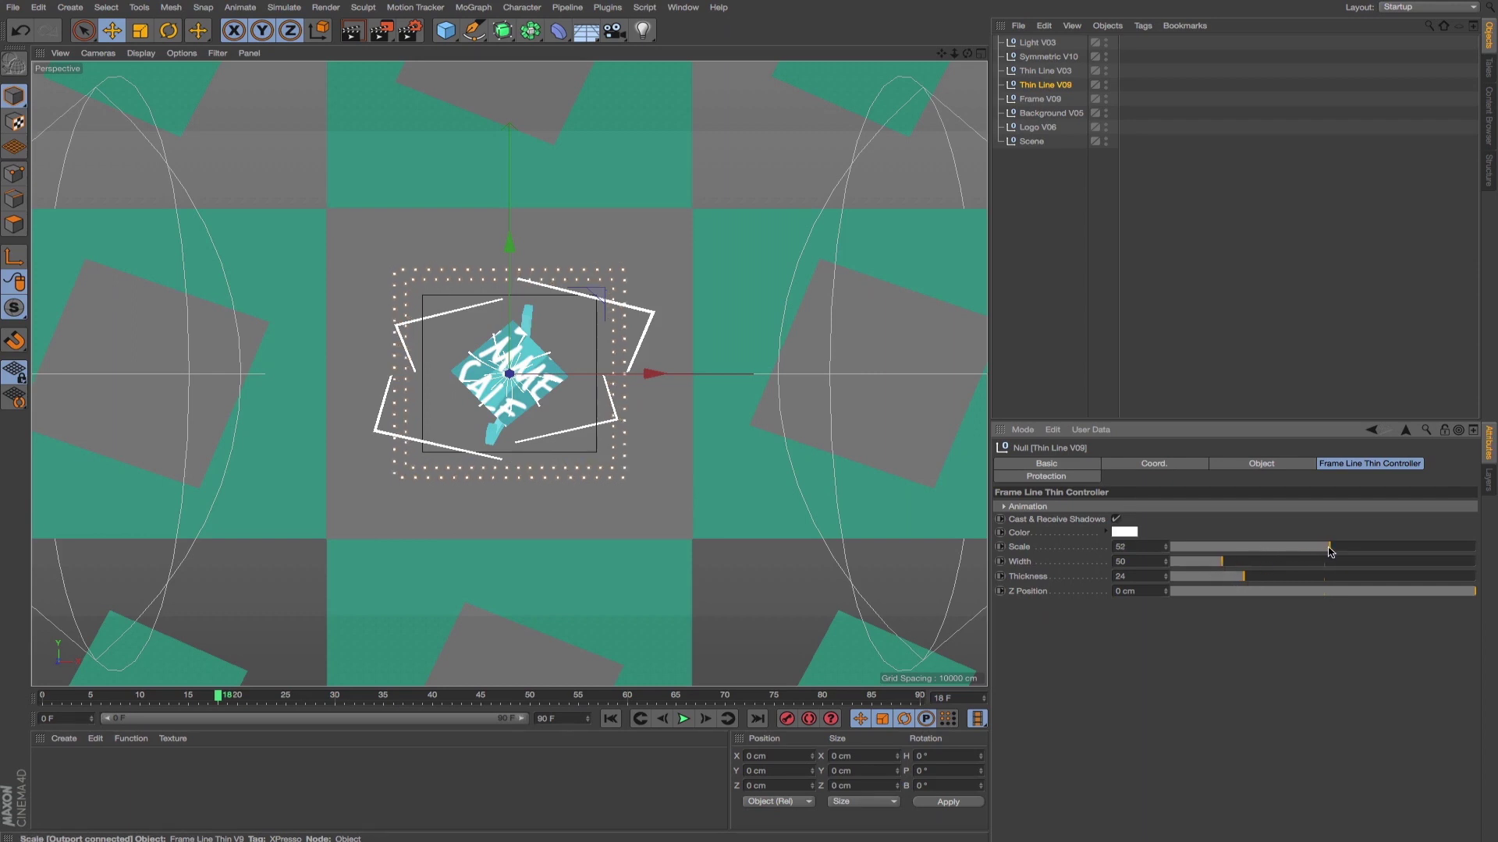
# - Set the thickness of Thin Line V03 to 23 and scrub the timeline to frame 21
pyautogui.click(1053, 72)
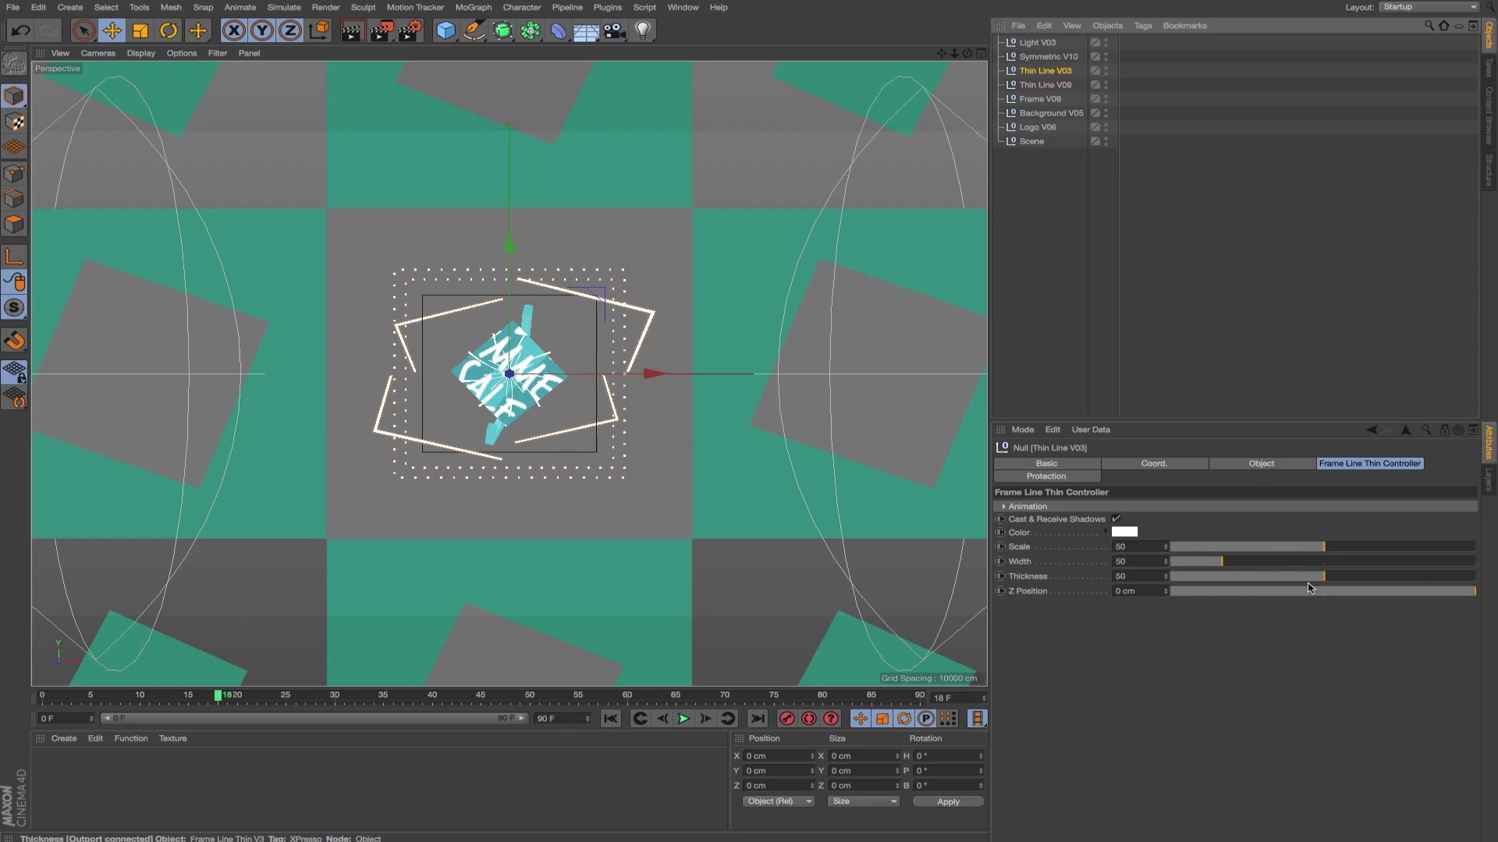
pyautogui.moveTo(1324, 577); pyautogui.dragTo(1237, 583)
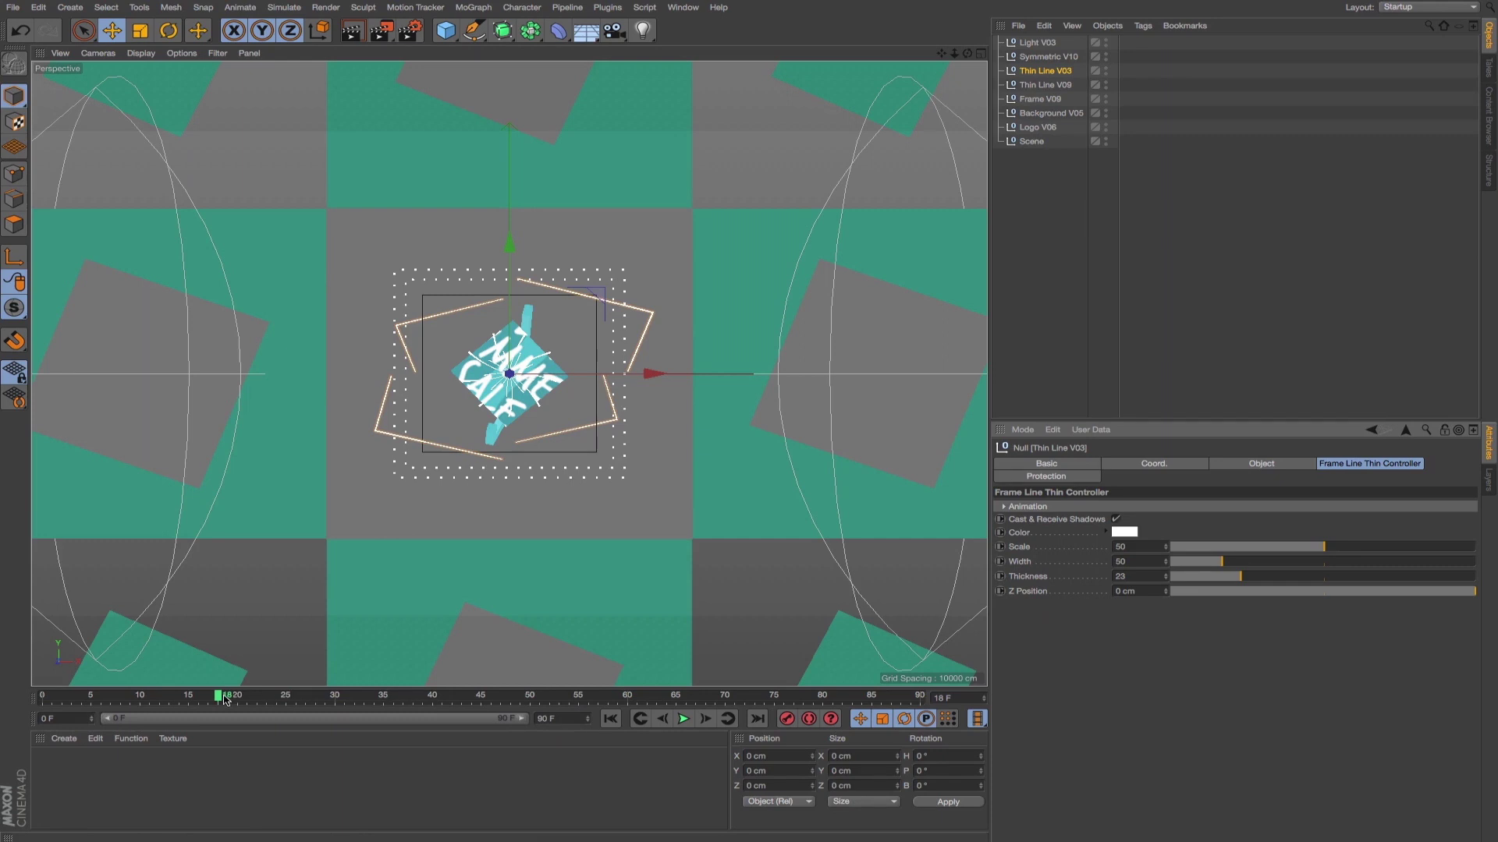
pyautogui.moveTo(224, 698)
pyautogui.mouseDown()
pyautogui.moveTo(367, 696)
pyautogui.moveTo(68, 697)
pyautogui.moveTo(247, 694)
pyautogui.mouseUp()
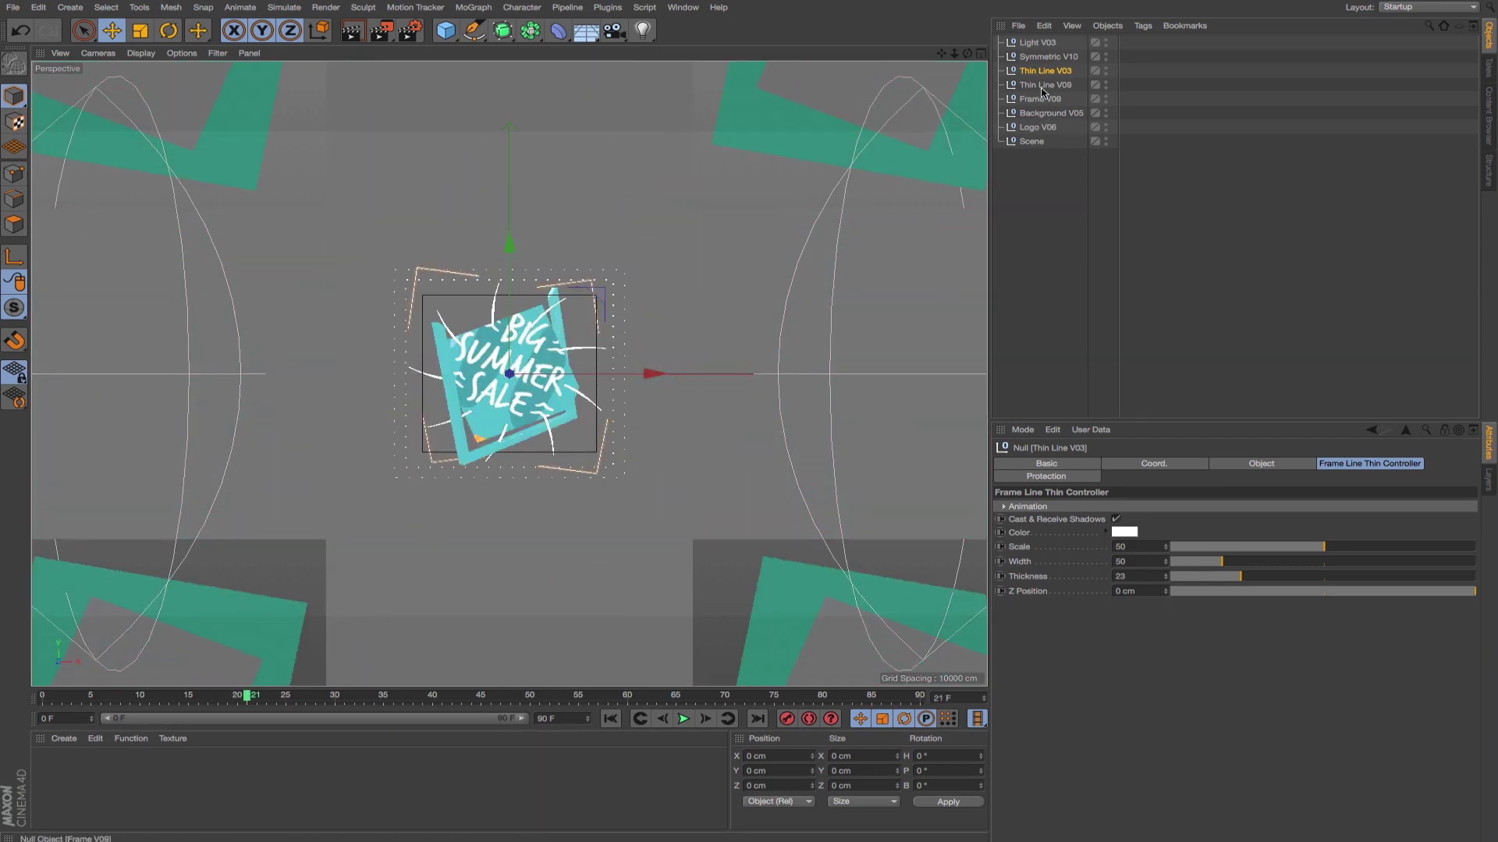
# - Reduce the Symmetric V10 count to 6, keeping its scale at 50, and scrub the timeline to frame 43
pyautogui.click(1048, 58)
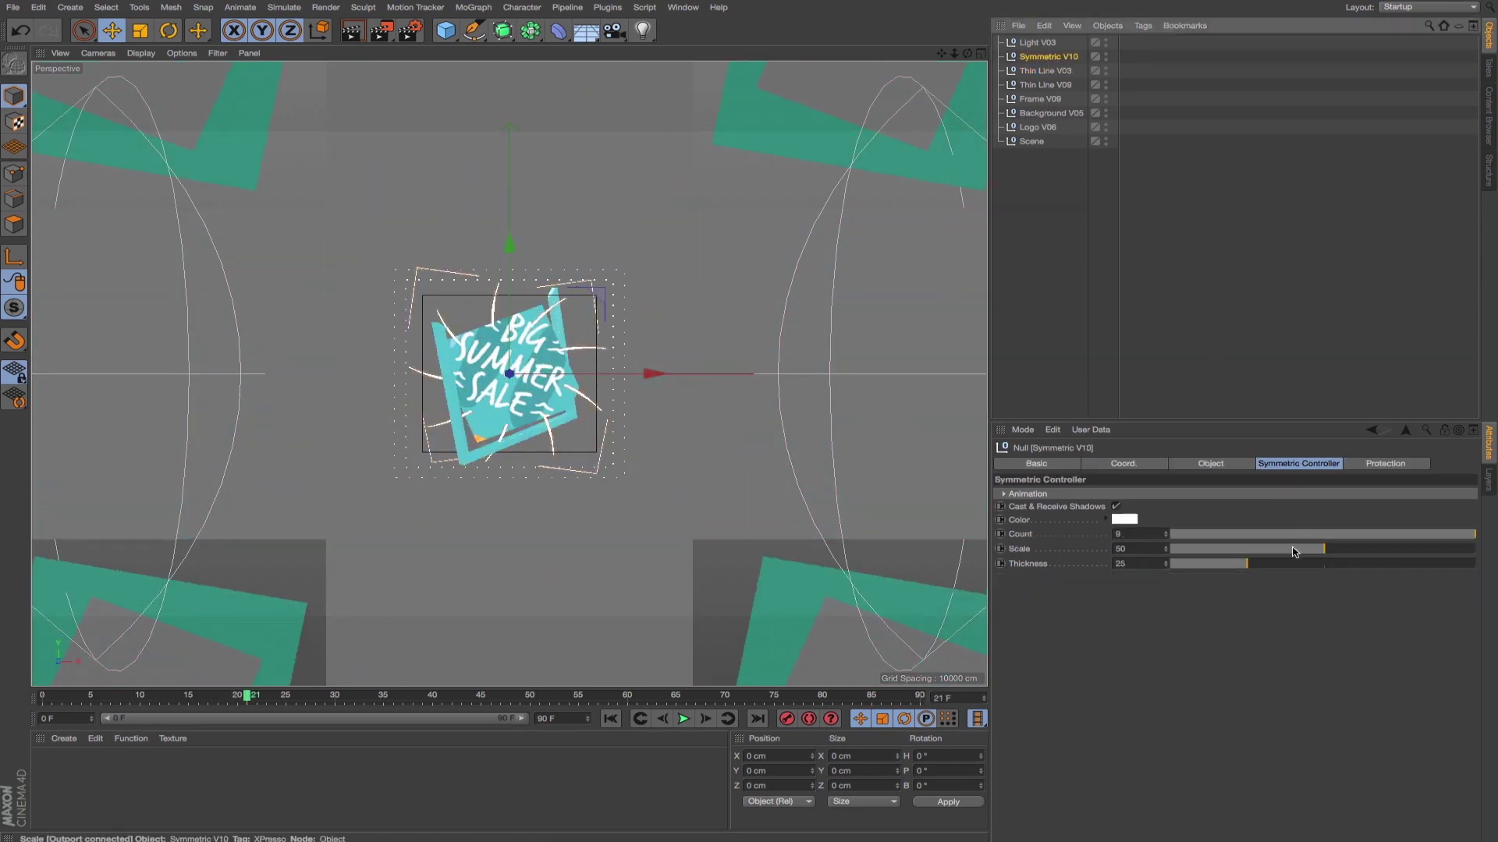
pyautogui.moveTo(1305, 558)
pyautogui.mouseDown()
pyautogui.moveTo(1273, 554)
pyautogui.moveTo(1358, 555)
pyautogui.moveTo(1331, 553)
pyautogui.mouseUp()
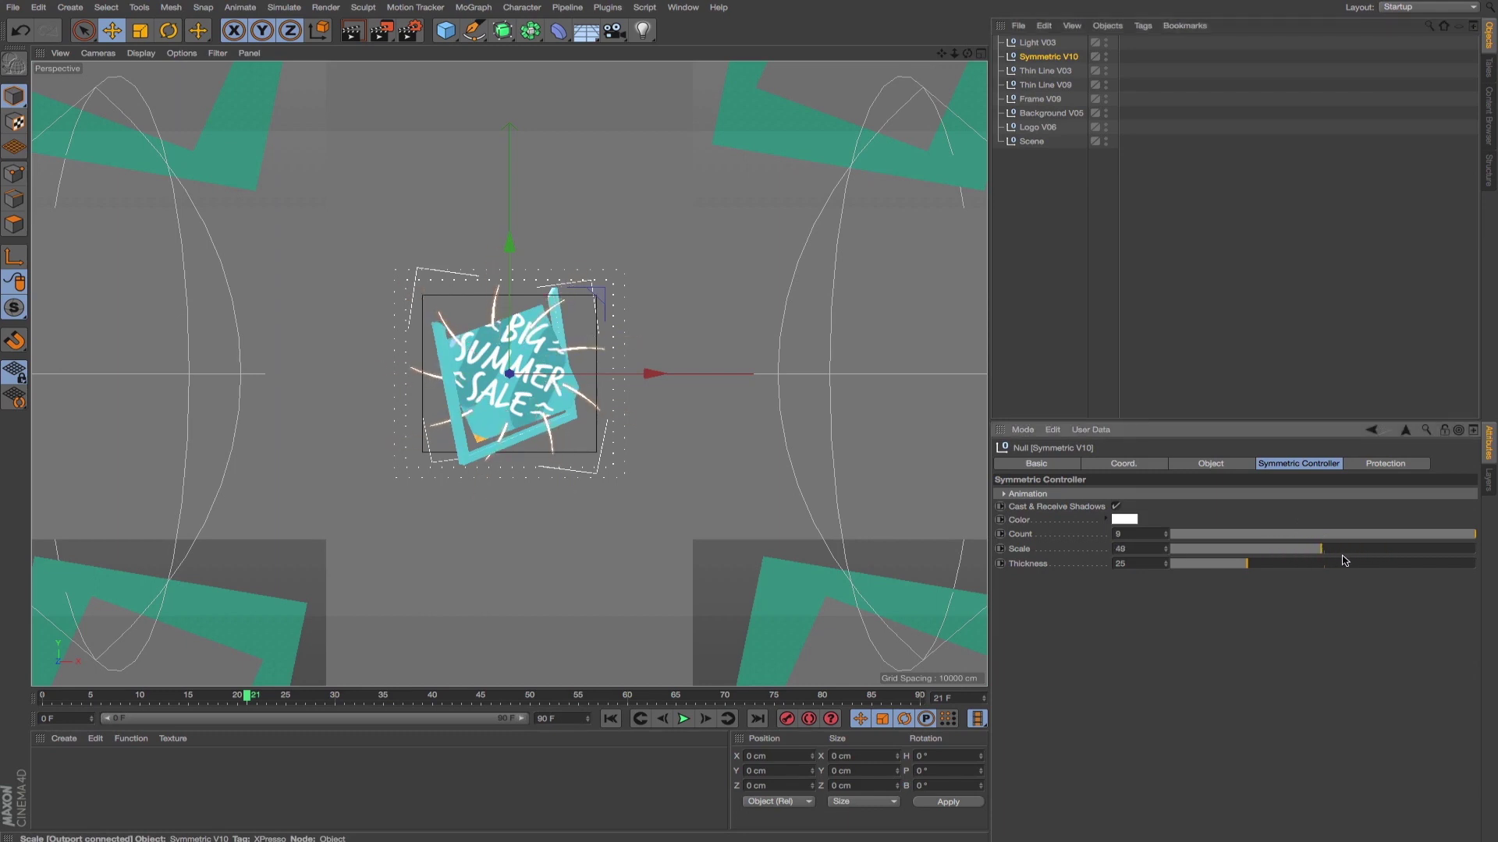
pyautogui.hotkey('ctrl', 'z')
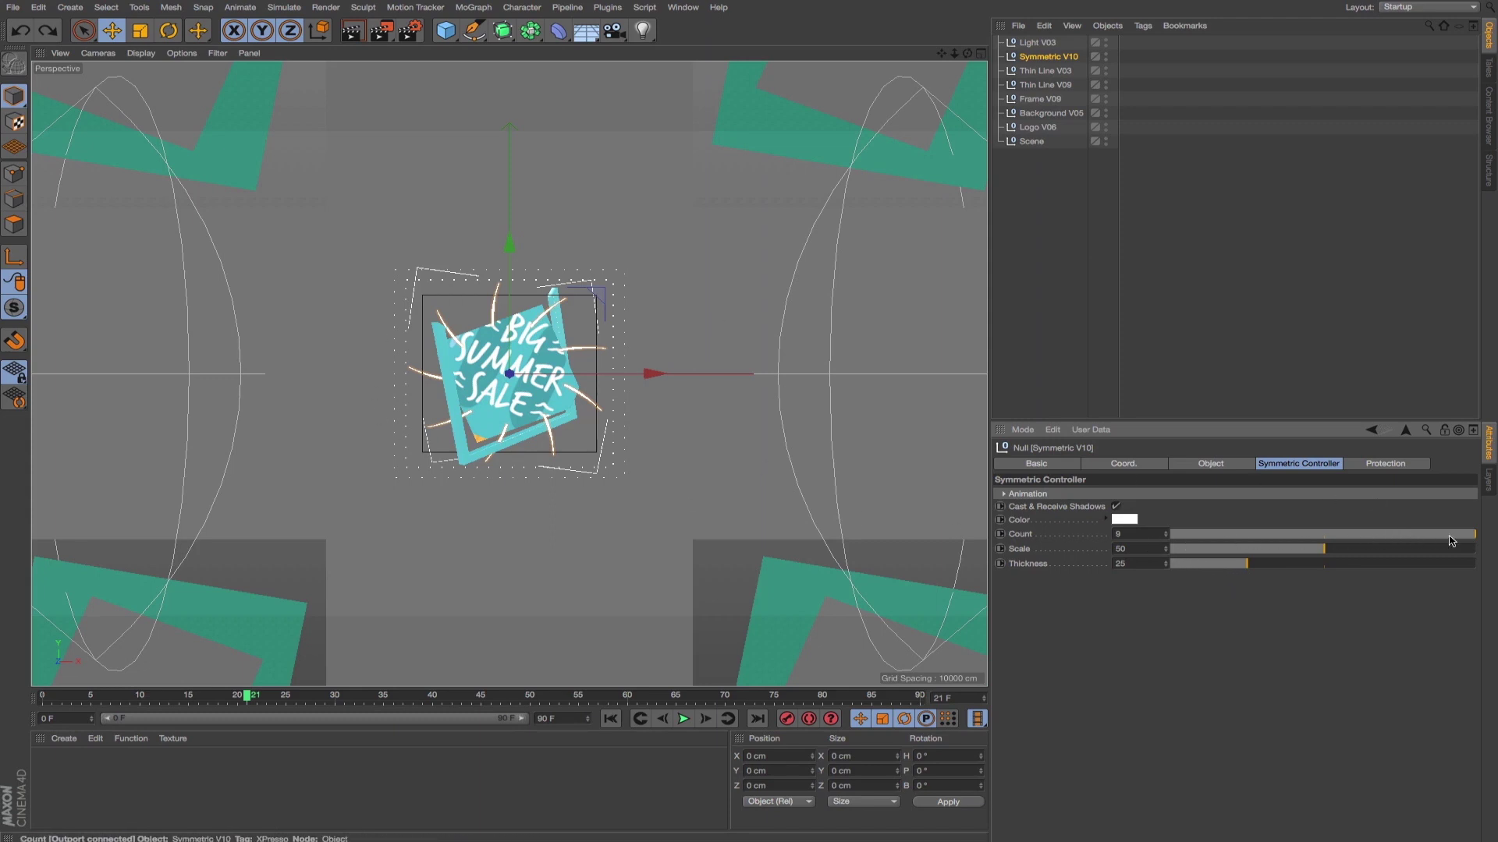
pyautogui.moveTo(1467, 538); pyautogui.dragTo(1311, 535)
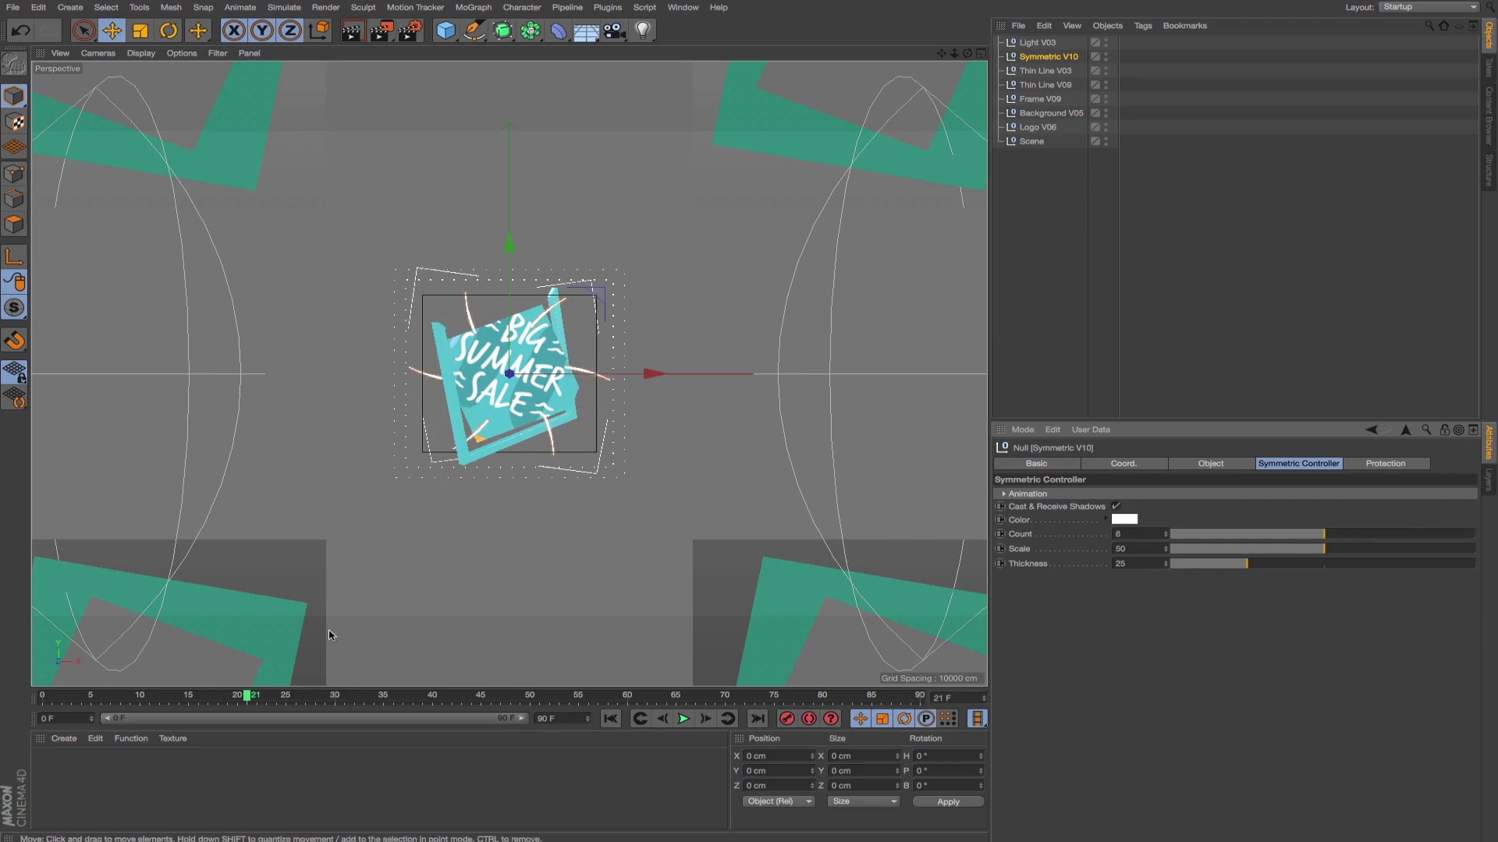
pyautogui.moveTo(249, 697); pyautogui.dragTo(461, 694)
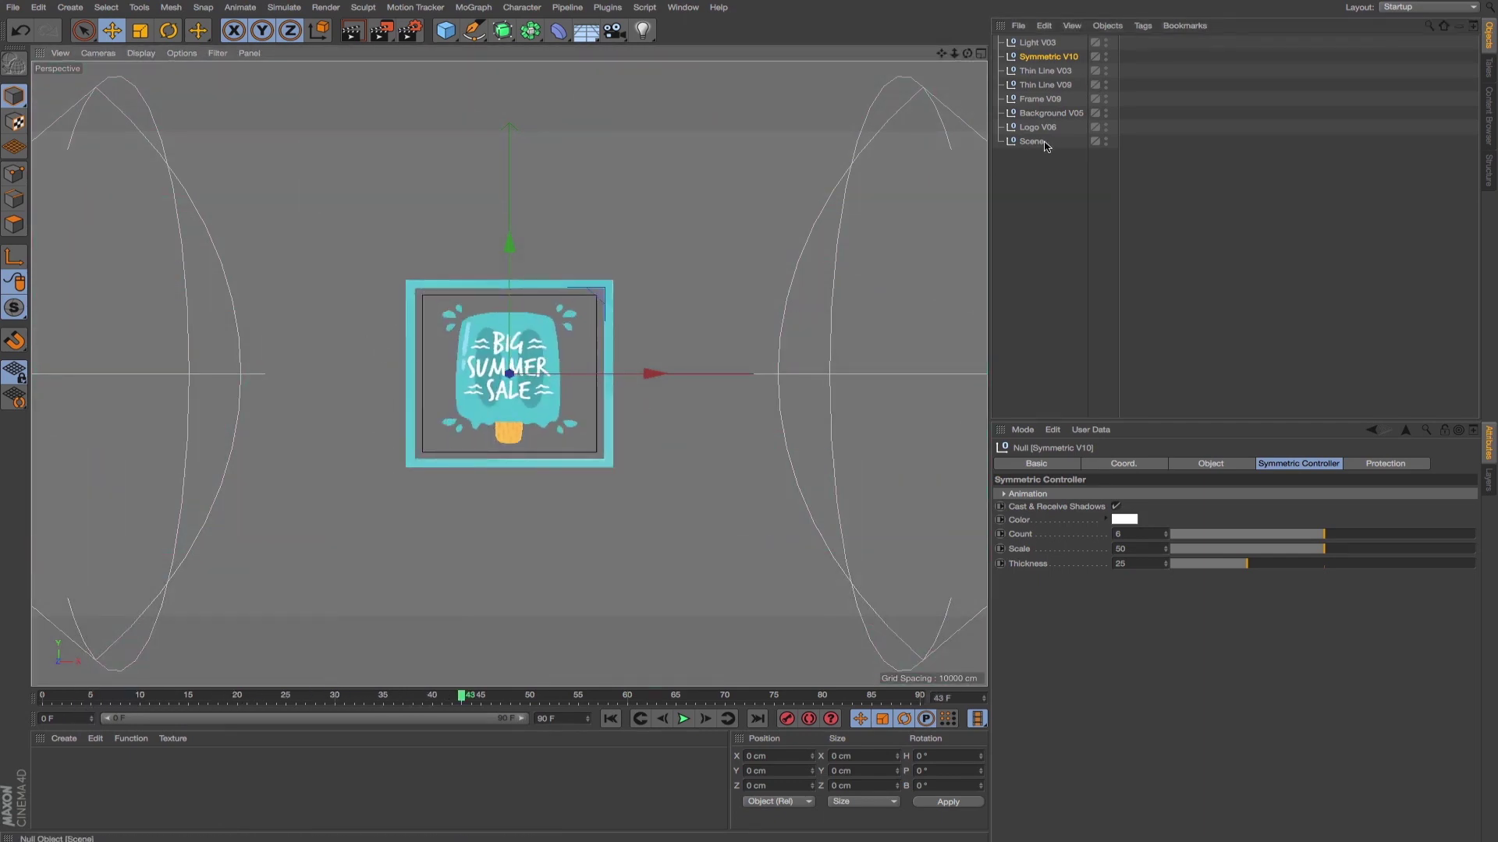
# - Turn off the Scene Light Switch in the Scene object's lighting options
pyautogui.click(1020, 43)
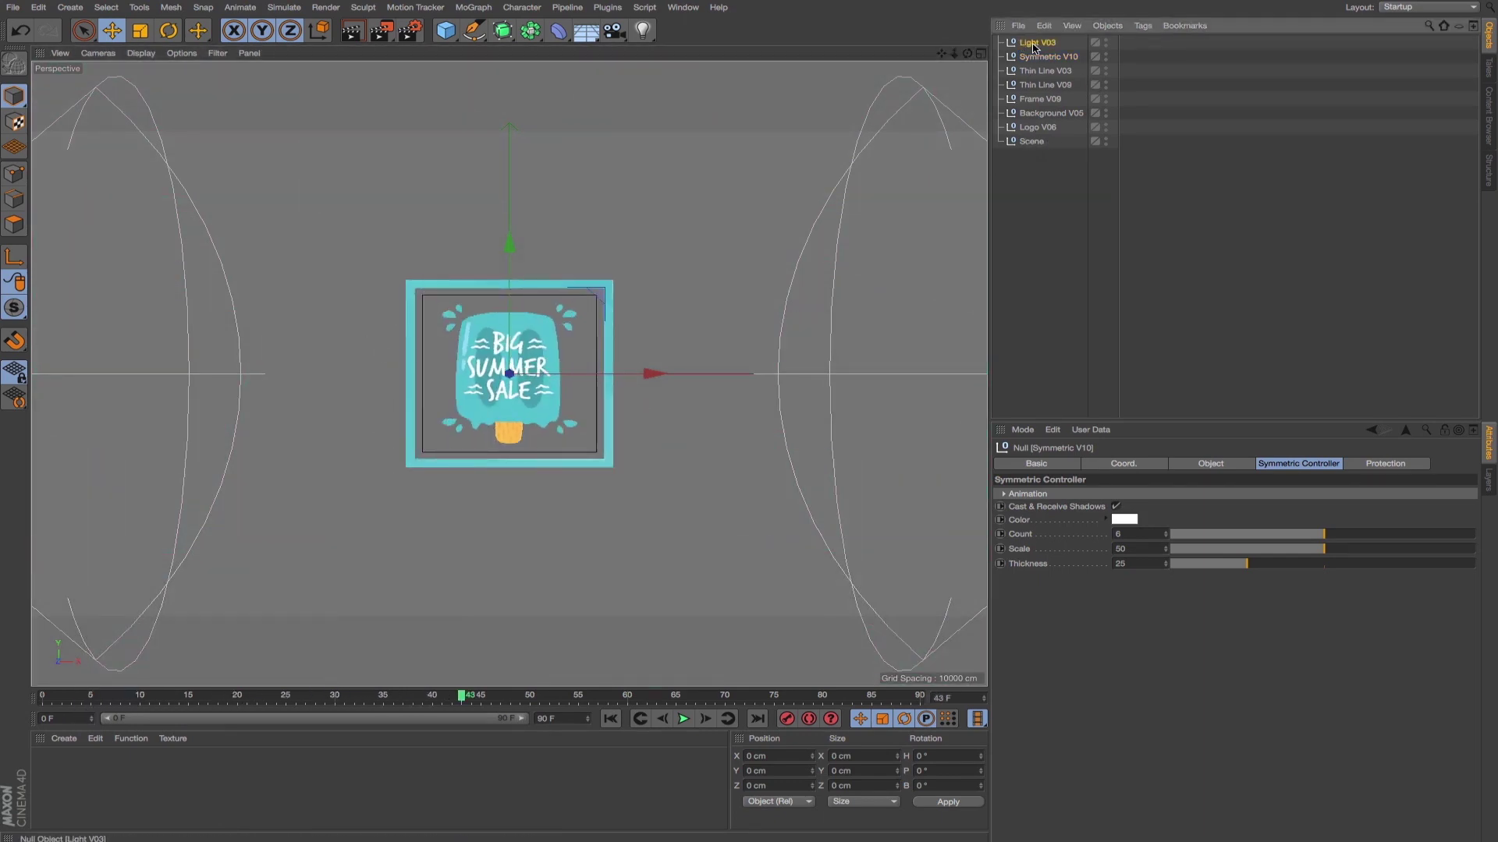
pyautogui.click(1031, 142)
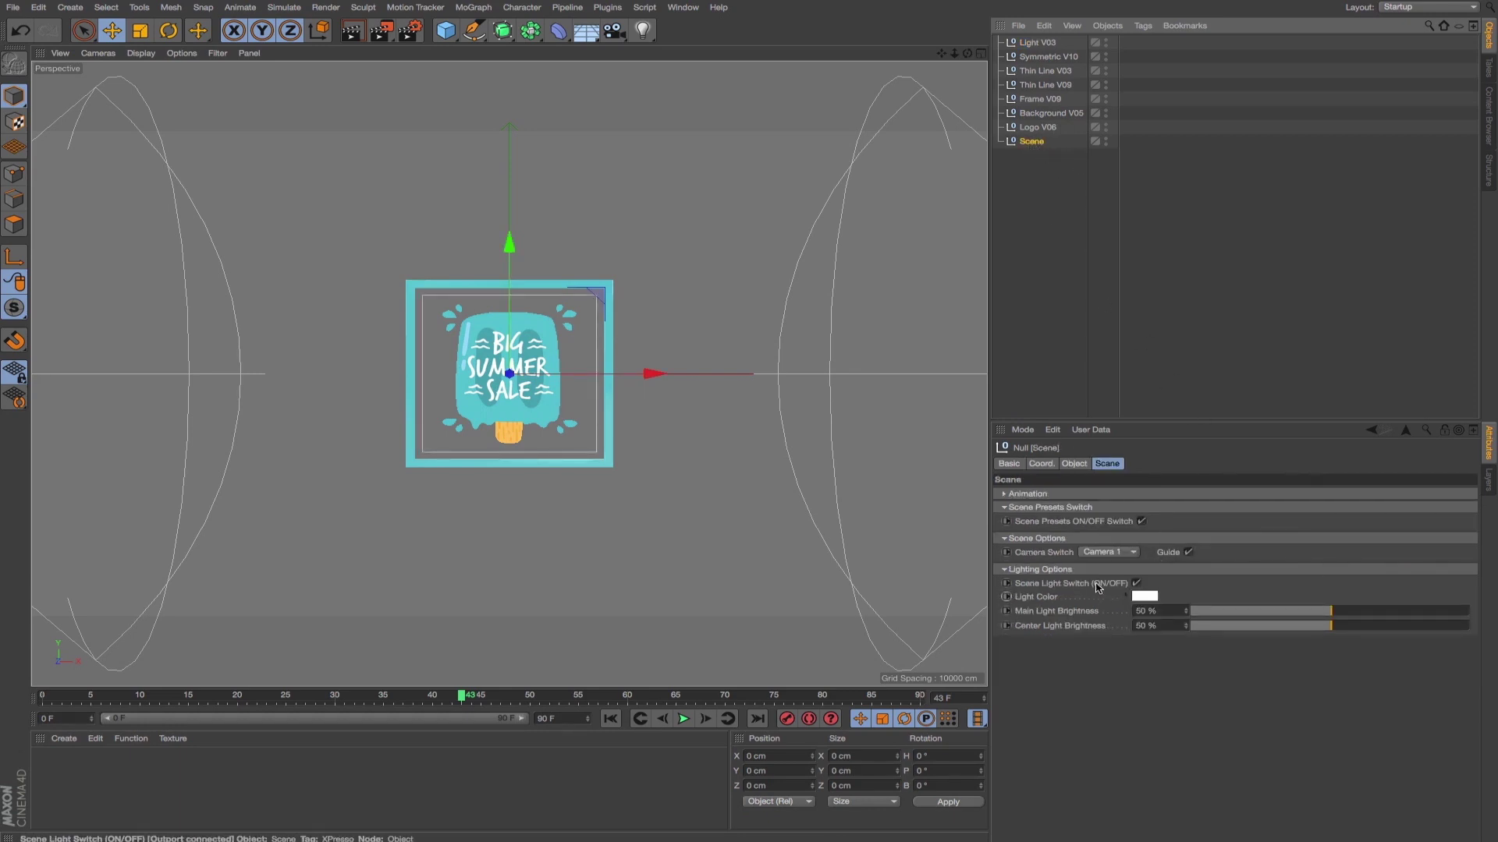
pyautogui.click(1136, 584)
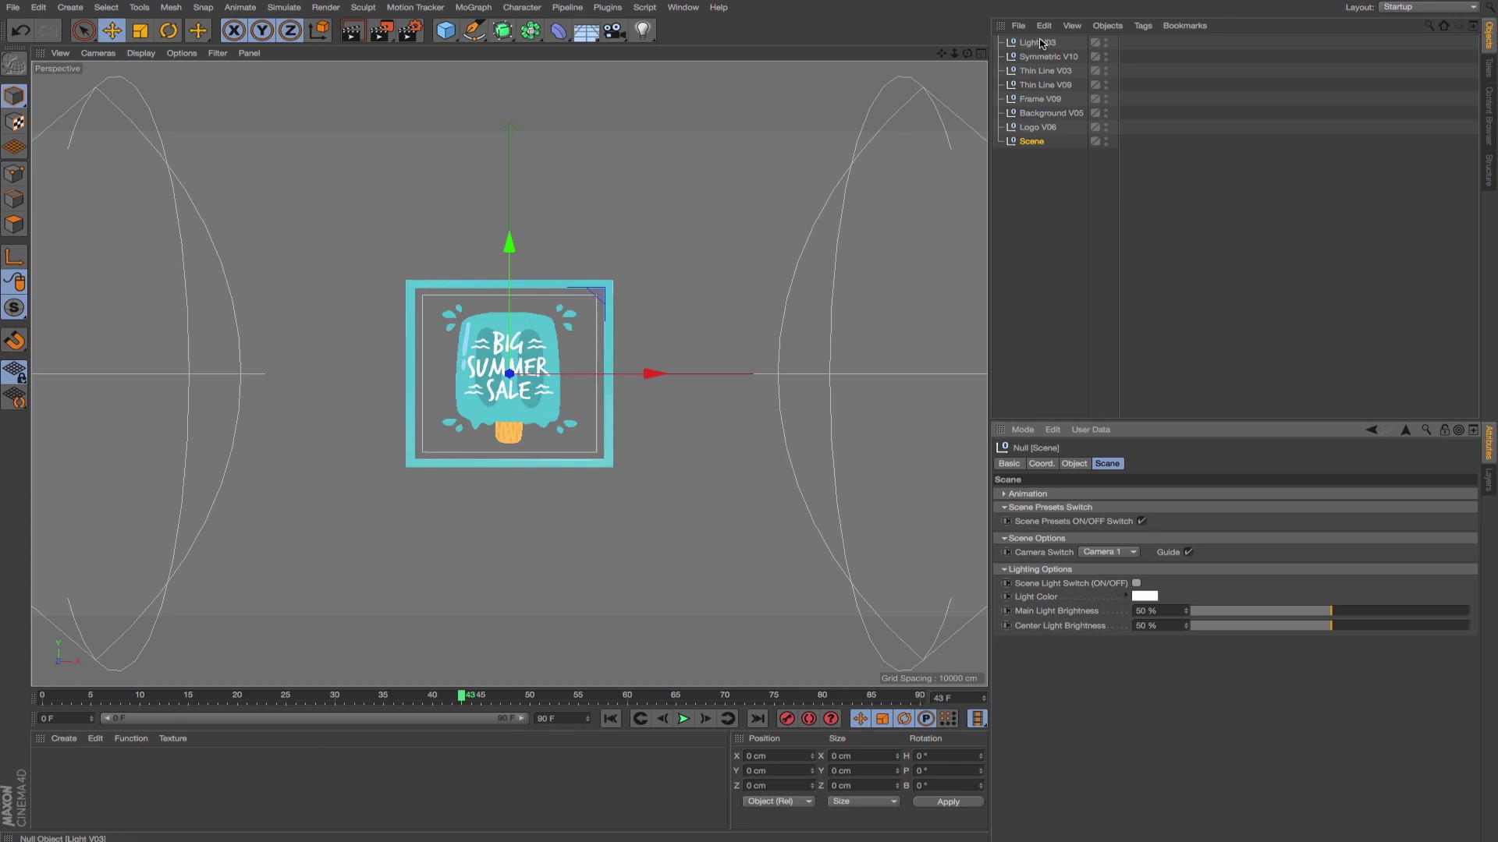
# - Switch both the main and back colors of Background V05 from Illumination to Color
pyautogui.click(1038, 119)
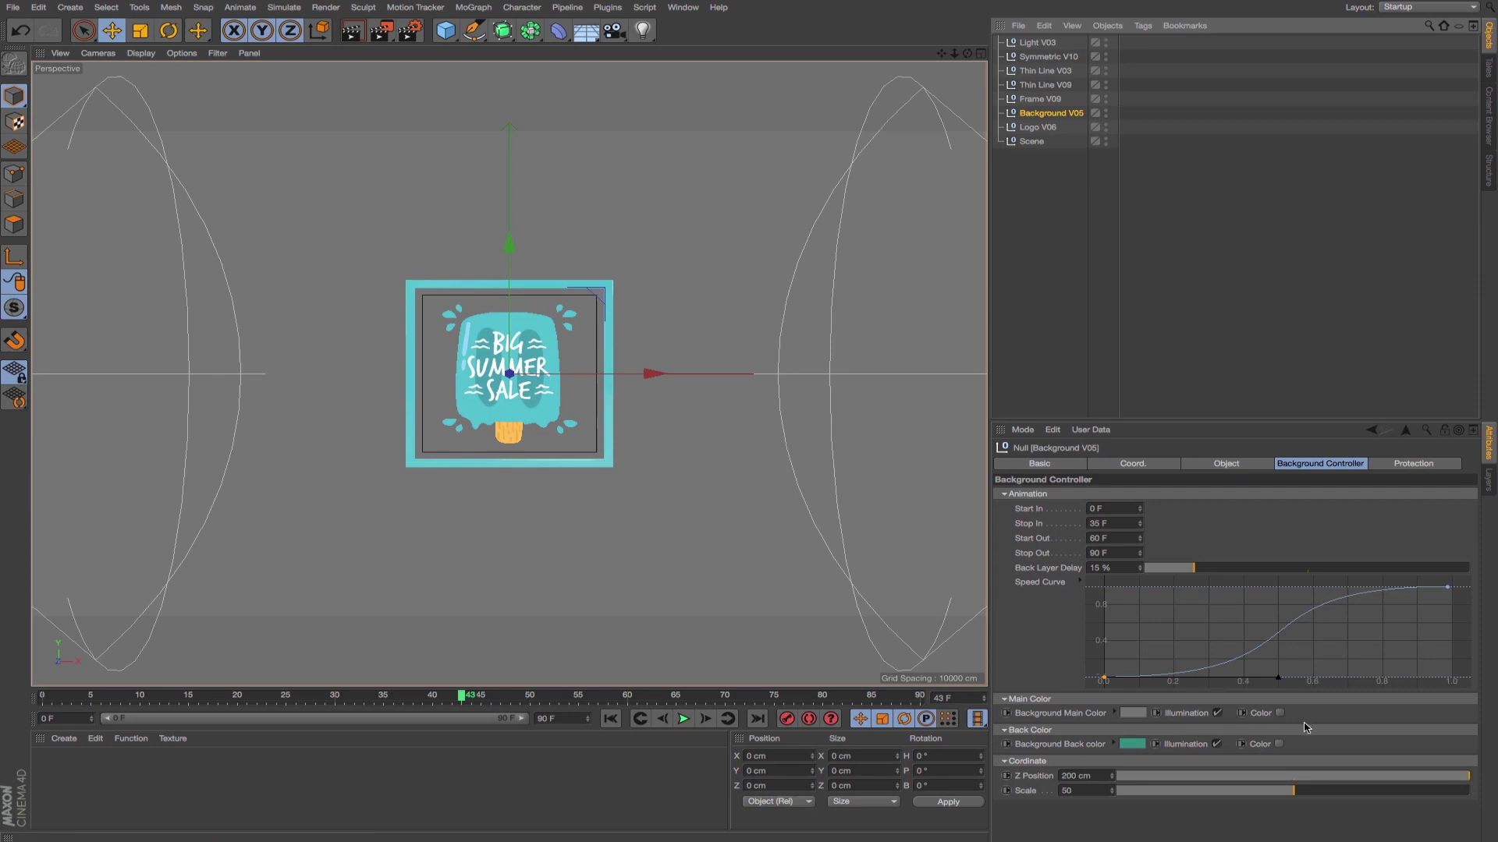
pyautogui.click(1218, 713)
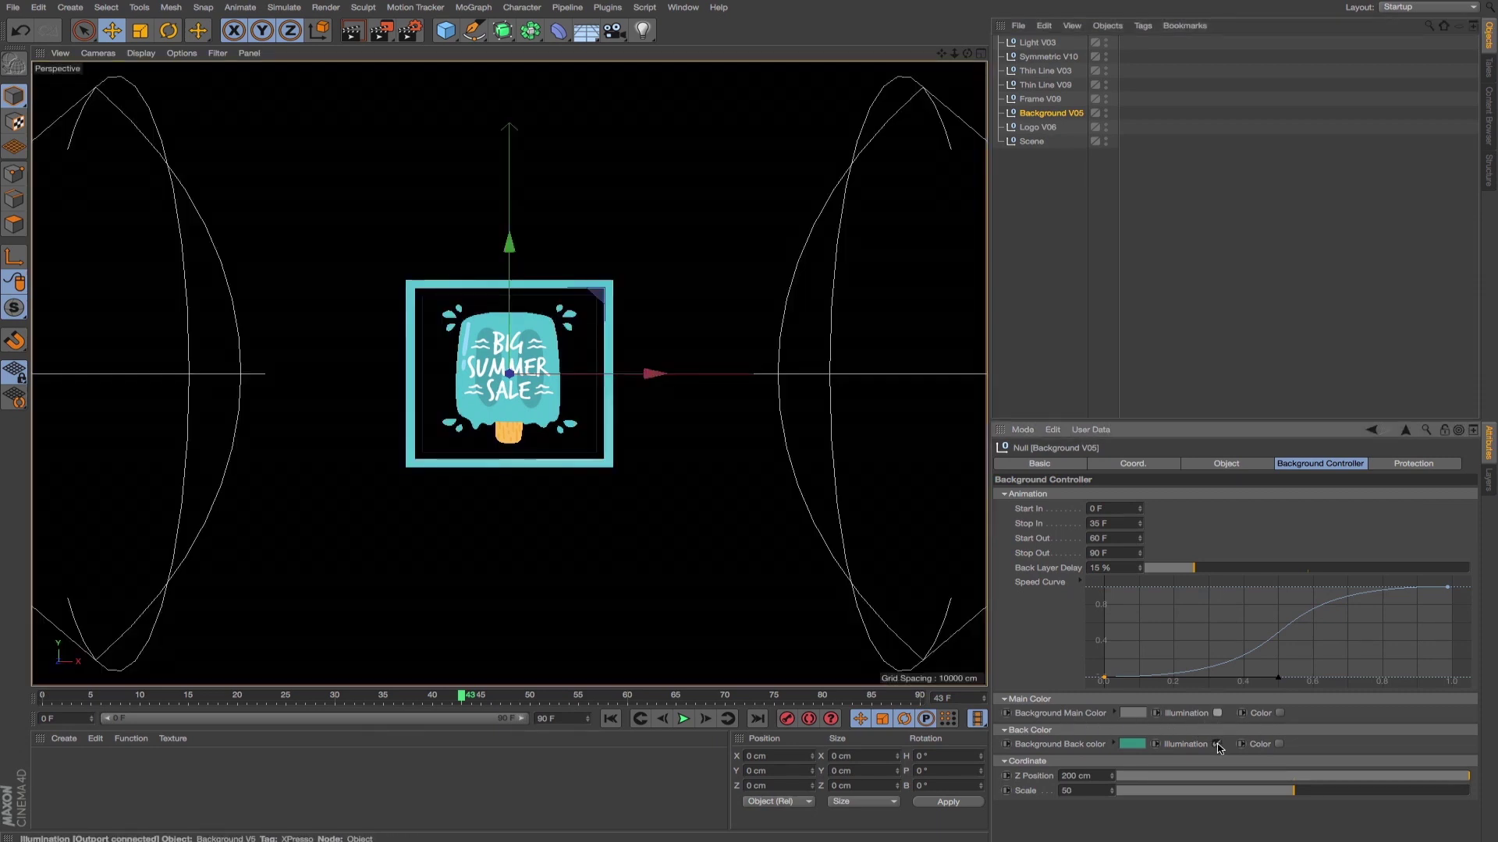
pyautogui.click(1279, 712)
pyautogui.click(1278, 743)
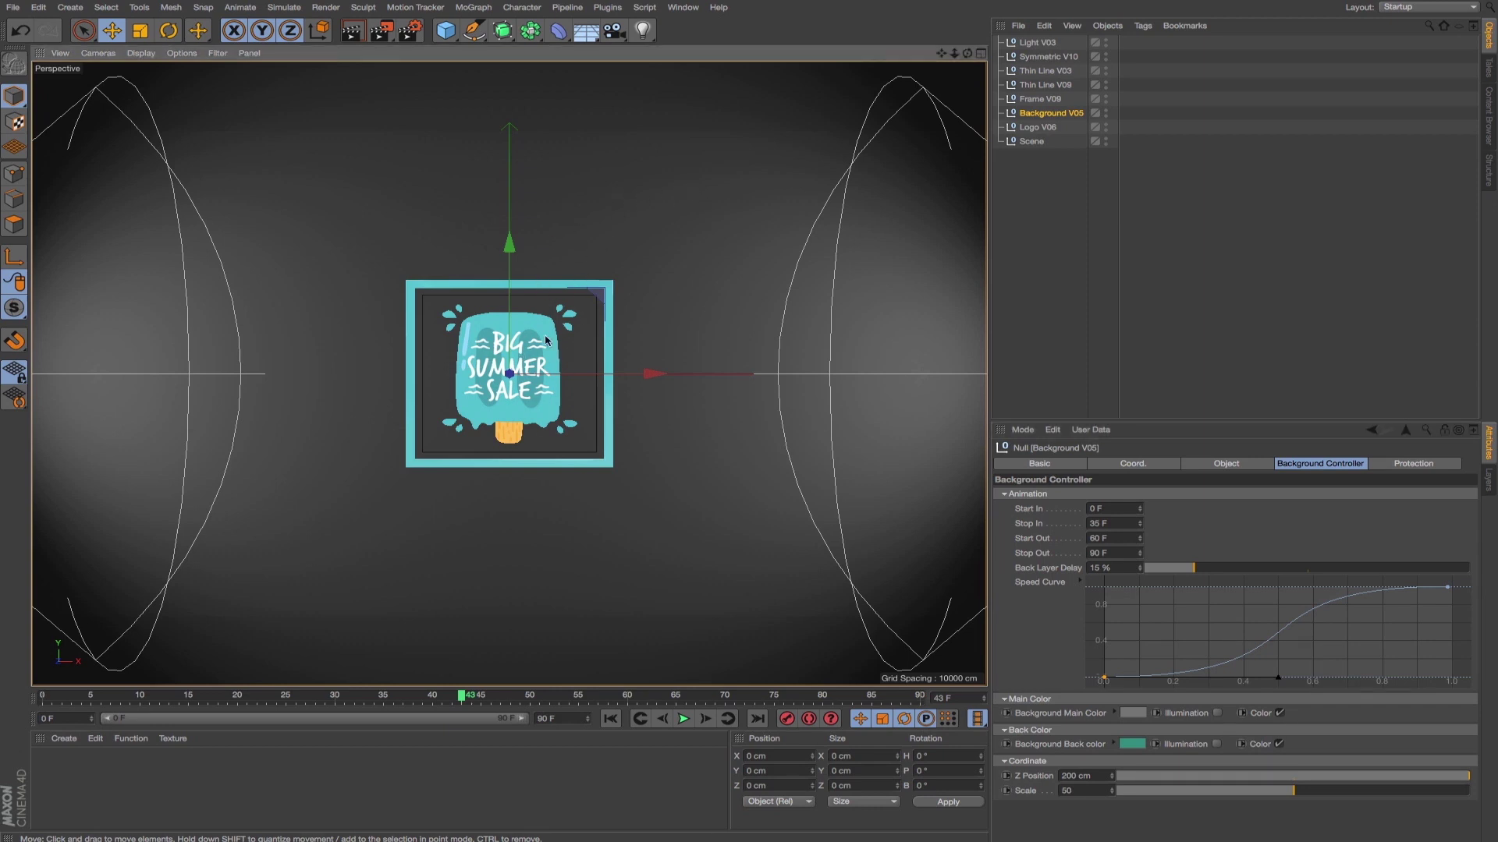
# - Using the four-view layout, move Background V05 closer to the logo by setting its Z position to 23 cm
pyautogui.middleClick(654, 298)
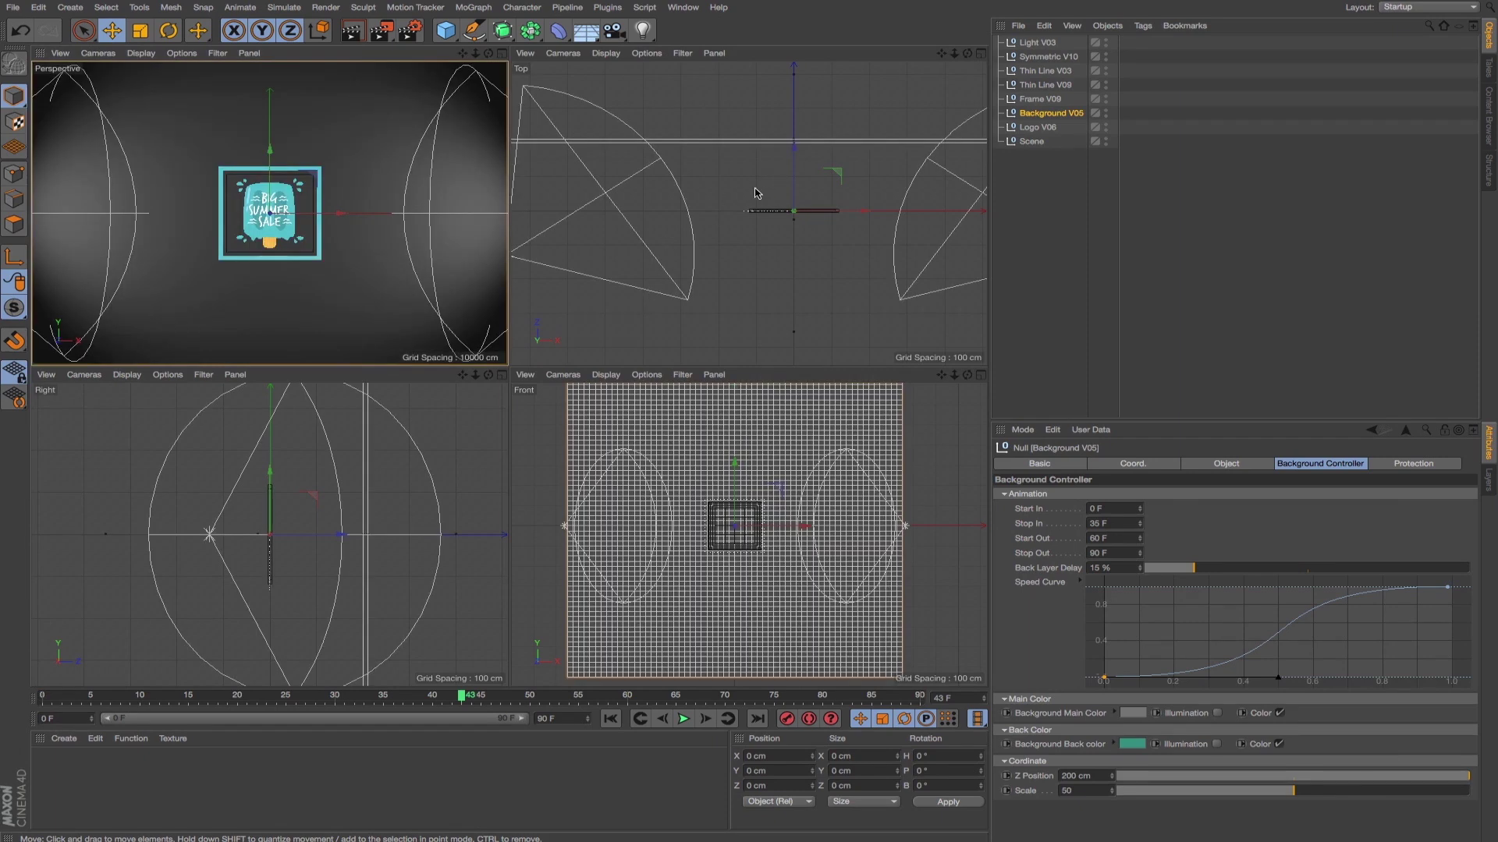
pyautogui.keyDown('alt'); pyautogui.moveTo(754, 193); pyautogui.dragTo(706, 193, button='middle'); pyautogui.keyUp('alt')
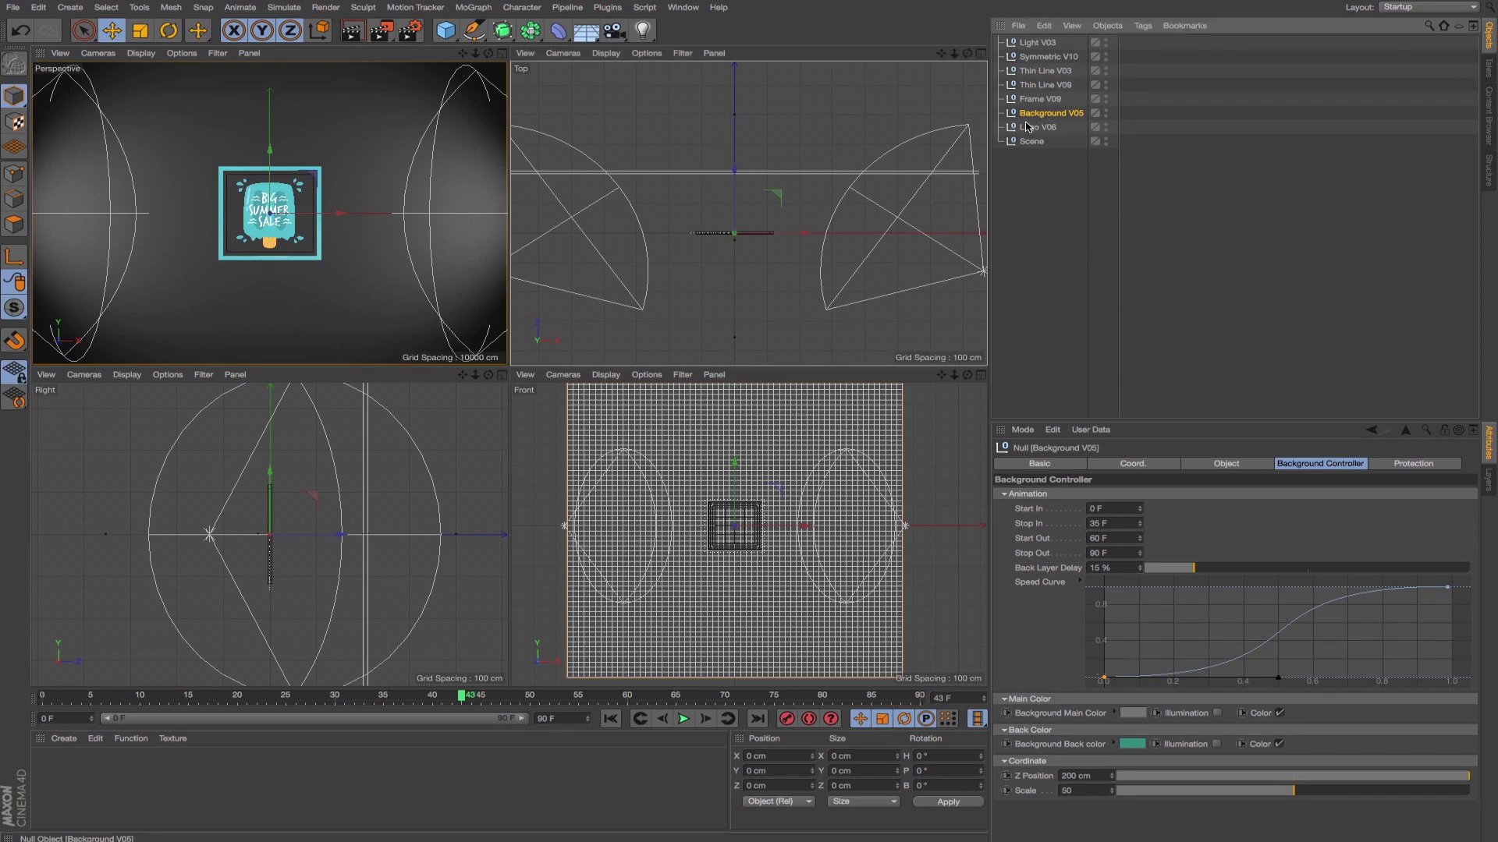
pyautogui.moveTo(1466, 776); pyautogui.dragTo(1156, 784)
pyautogui.middleClick(415, 298)
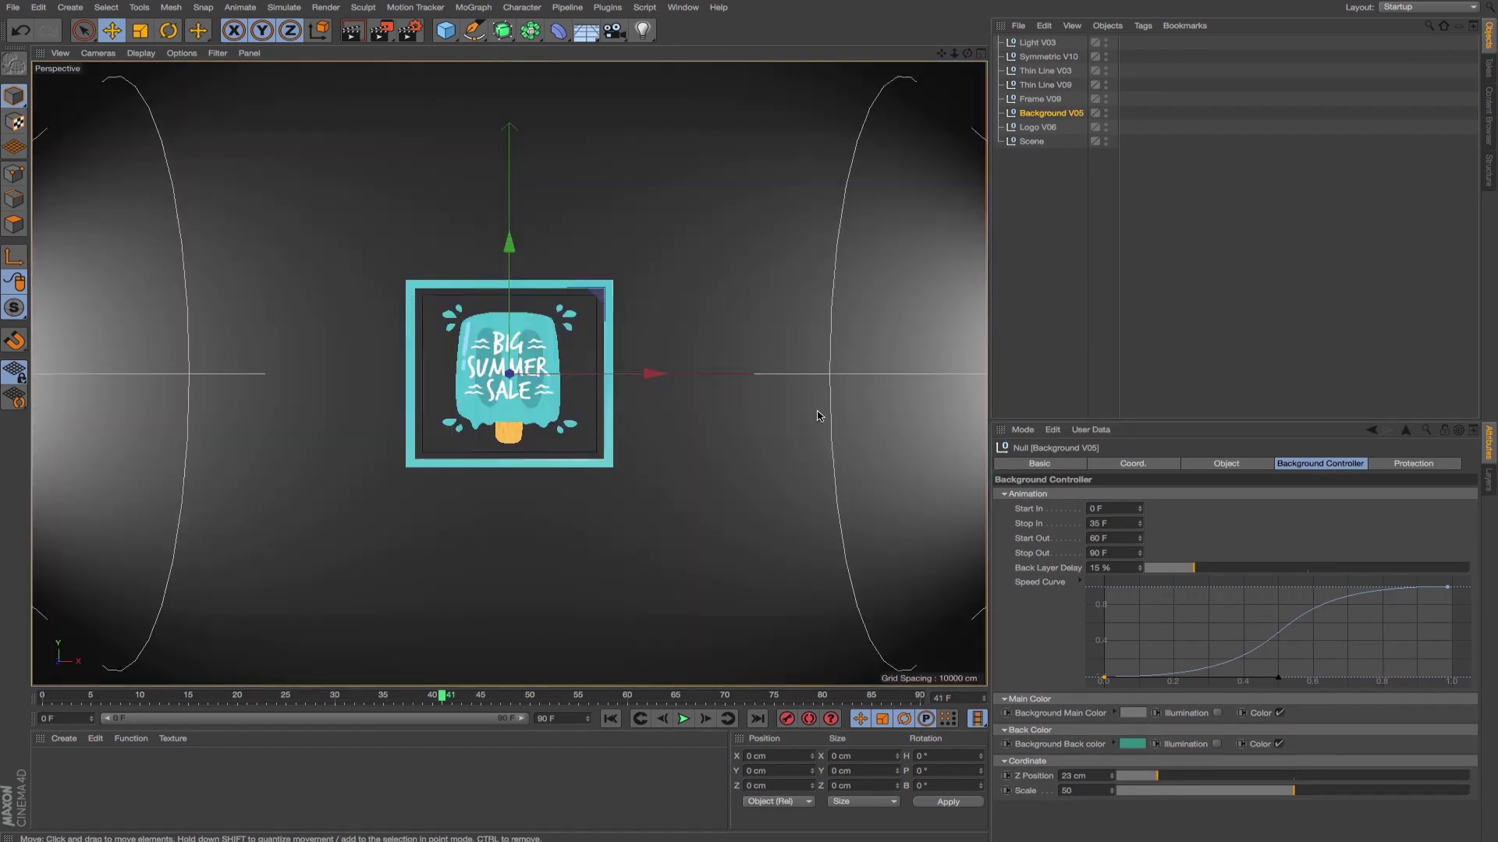
# - At frame 31, set the Thin Line V09 color to the orange sampled from the popsicle stick
pyautogui.click(1036, 100)
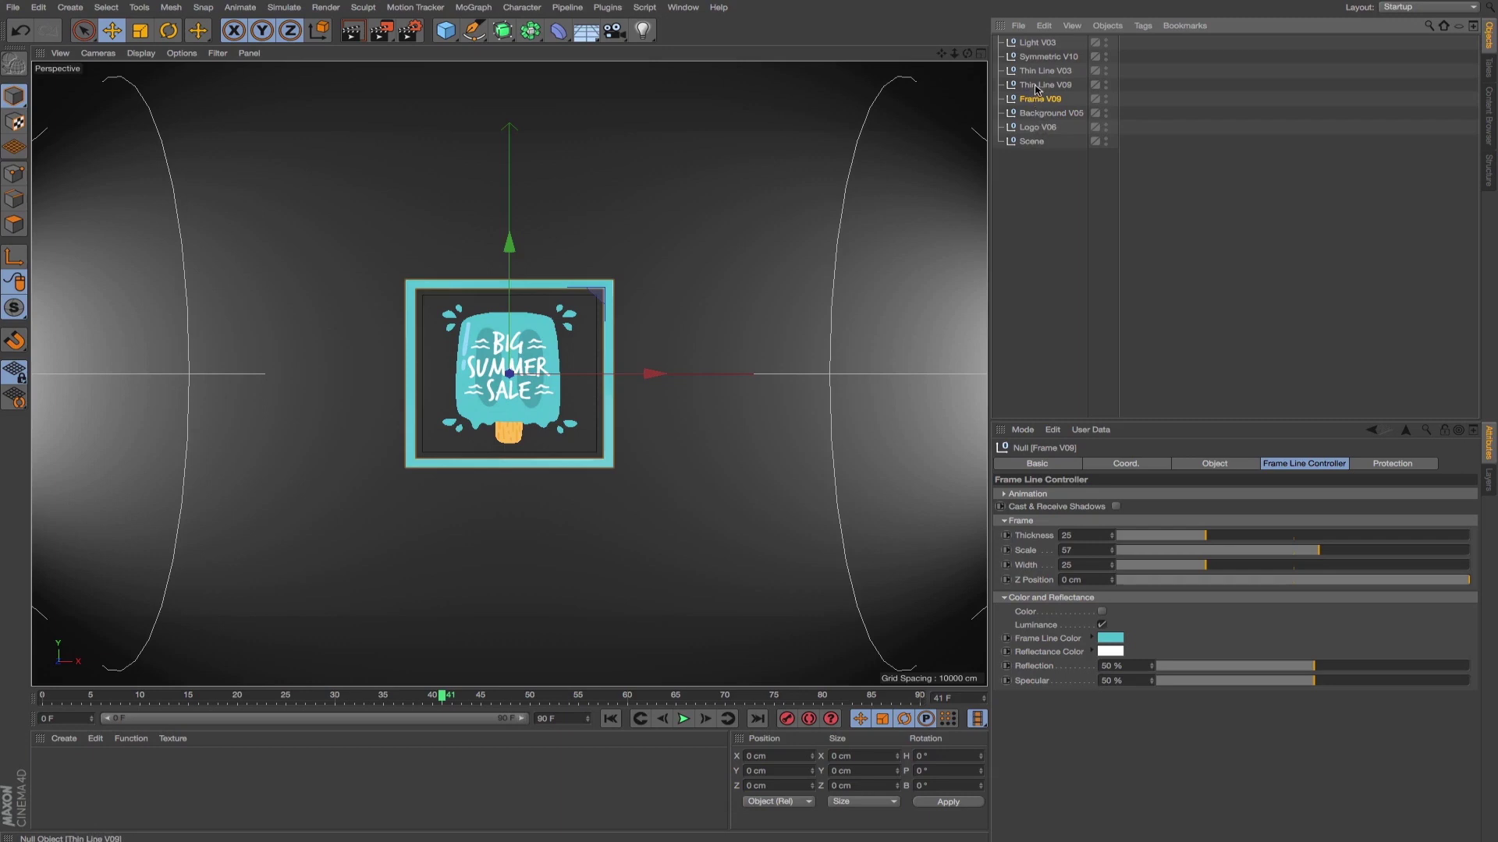
pyautogui.click(1046, 86)
pyautogui.moveTo(132, 695); pyautogui.dragTo(346, 694)
pyautogui.click(1124, 532)
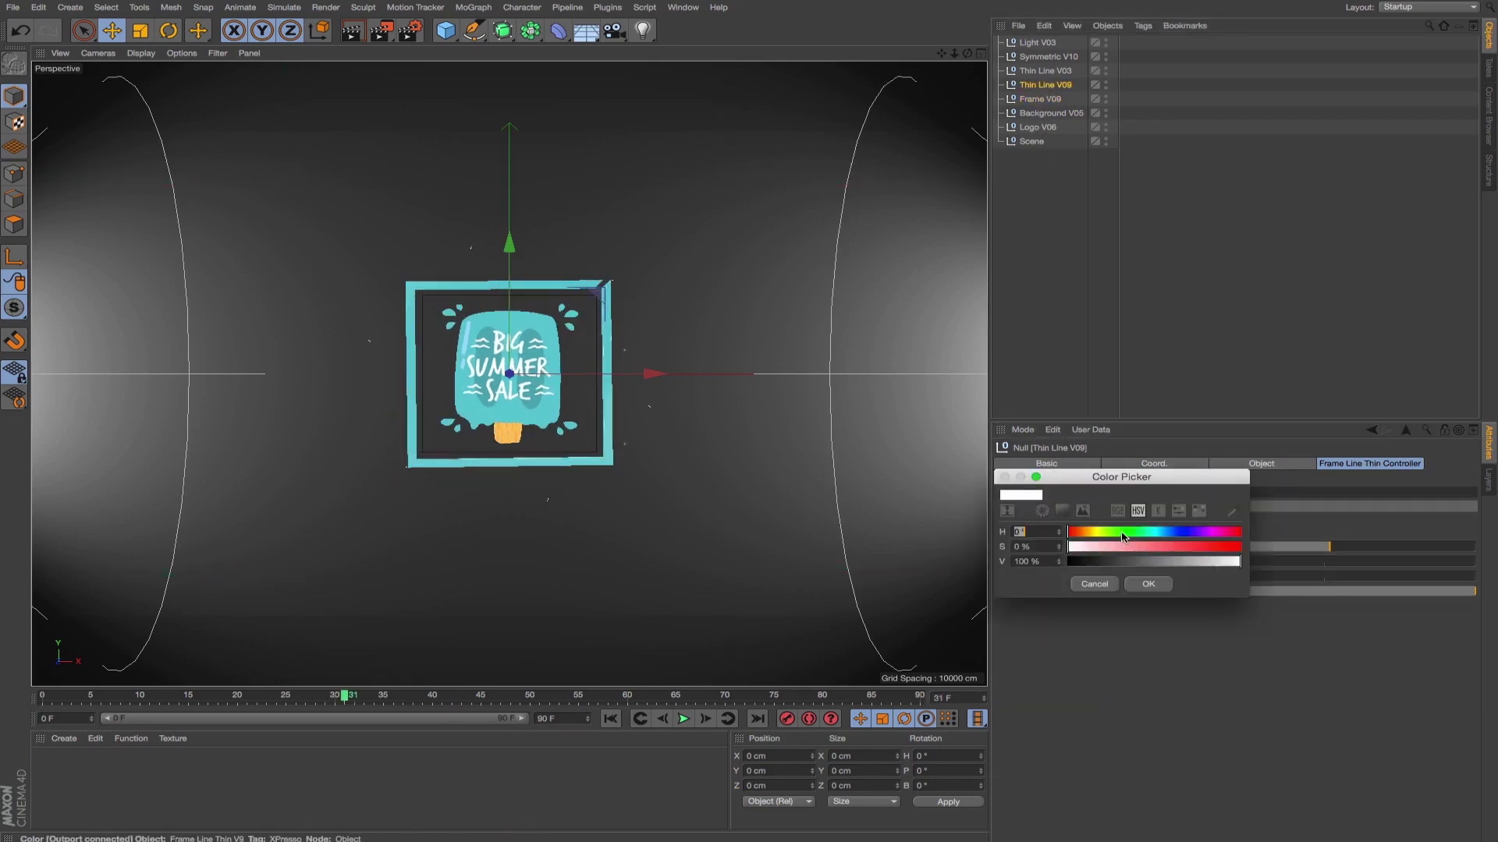
pyautogui.click(1230, 514)
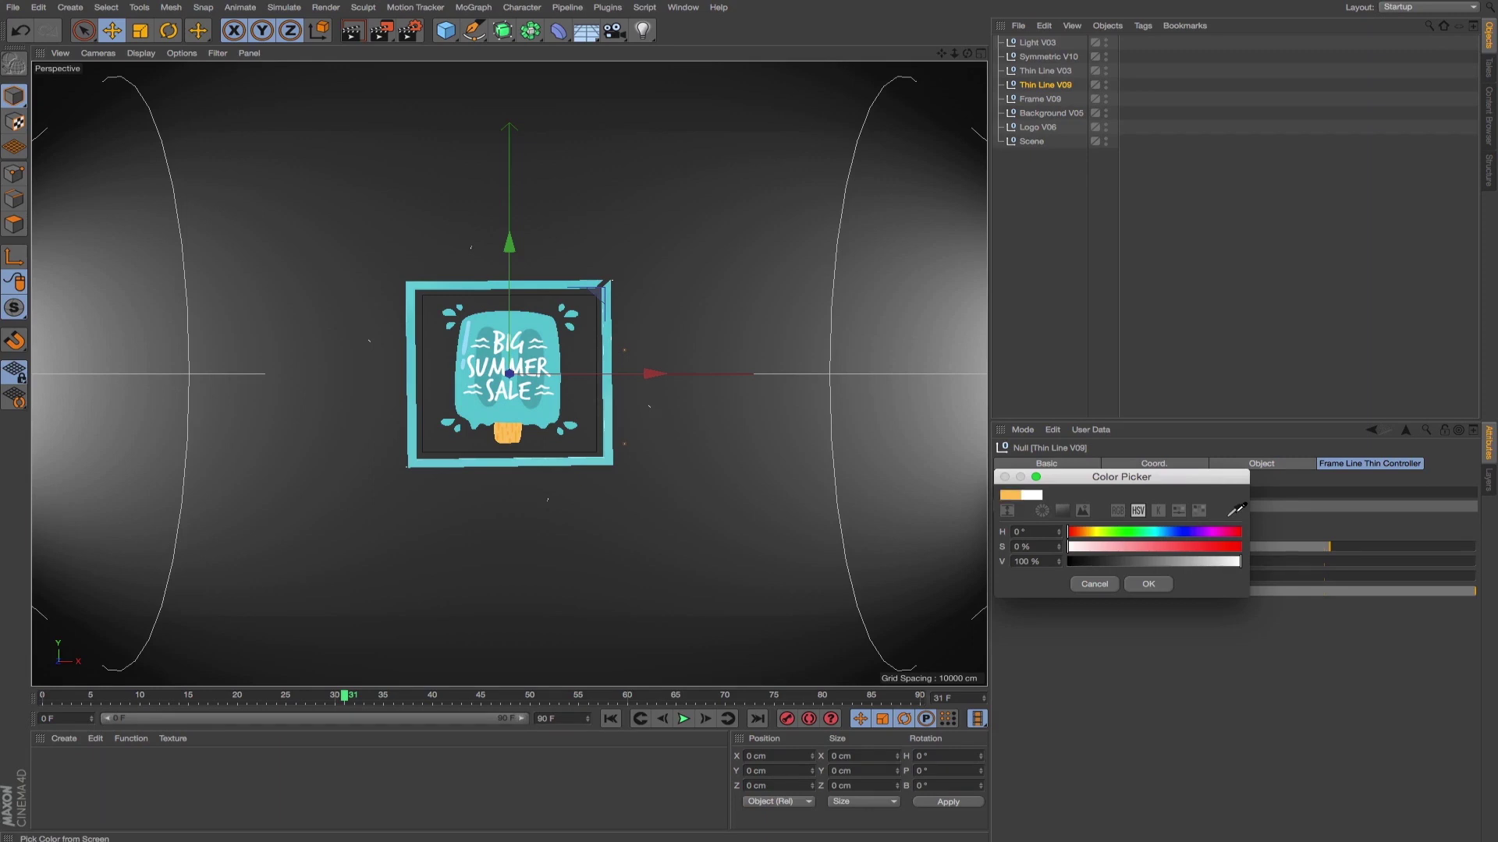
pyautogui.click(508, 431)
pyautogui.click(1149, 584)
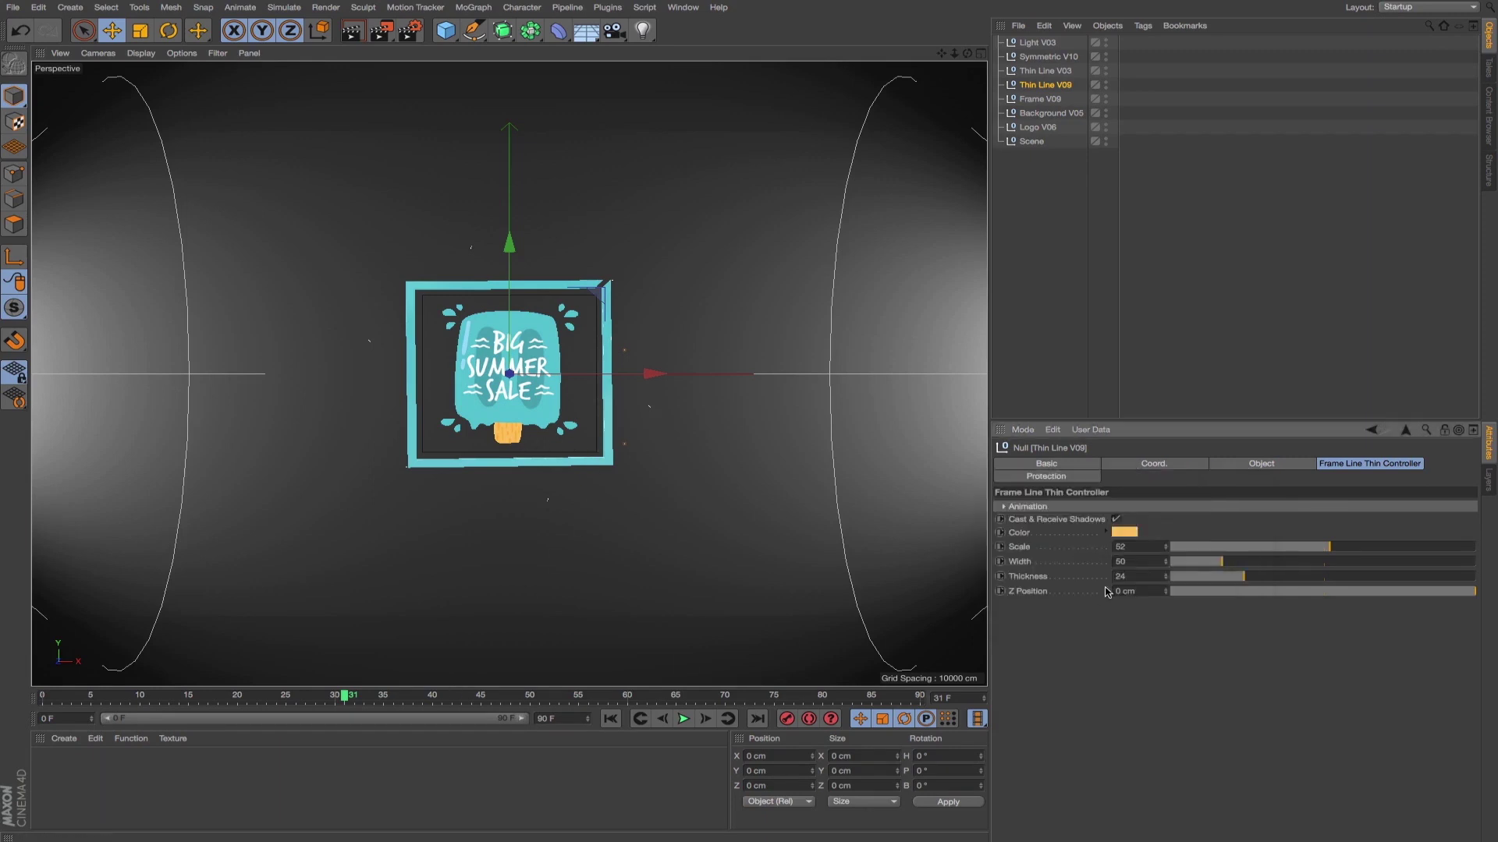
# - Scrub through the animation to frame 42 and enable Cast & Receive Shadows for Frame V09
pyautogui.click(258, 696)
pyautogui.moveTo(194, 700); pyautogui.dragTo(452, 692)
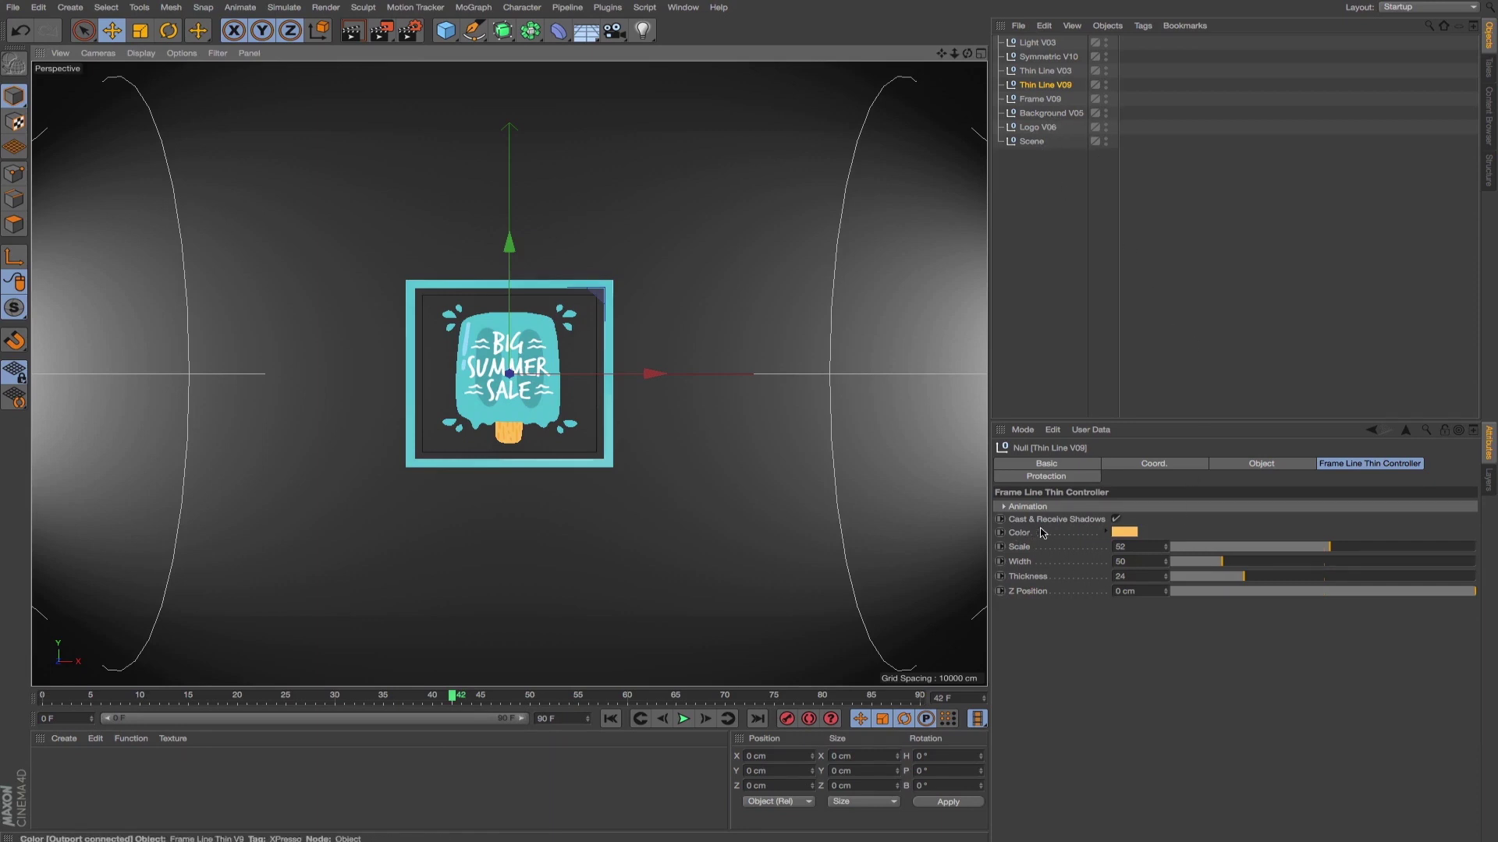
pyautogui.click(1036, 100)
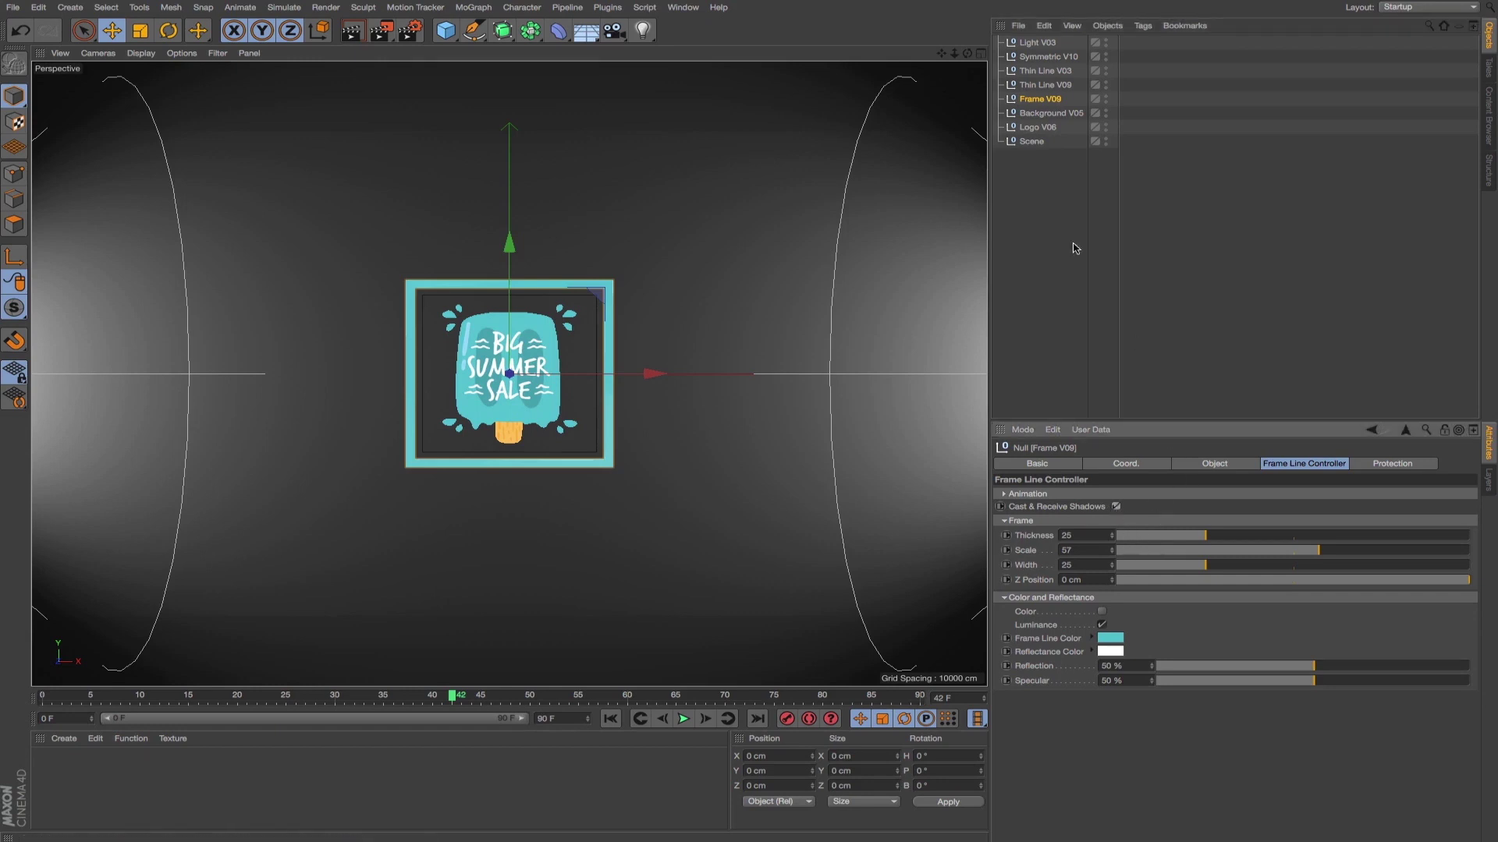
# - Disable Cast & Receive Shadows for Thin Line V09, Thin Line V03 and Symmetric V10
pyautogui.click(1054, 86)
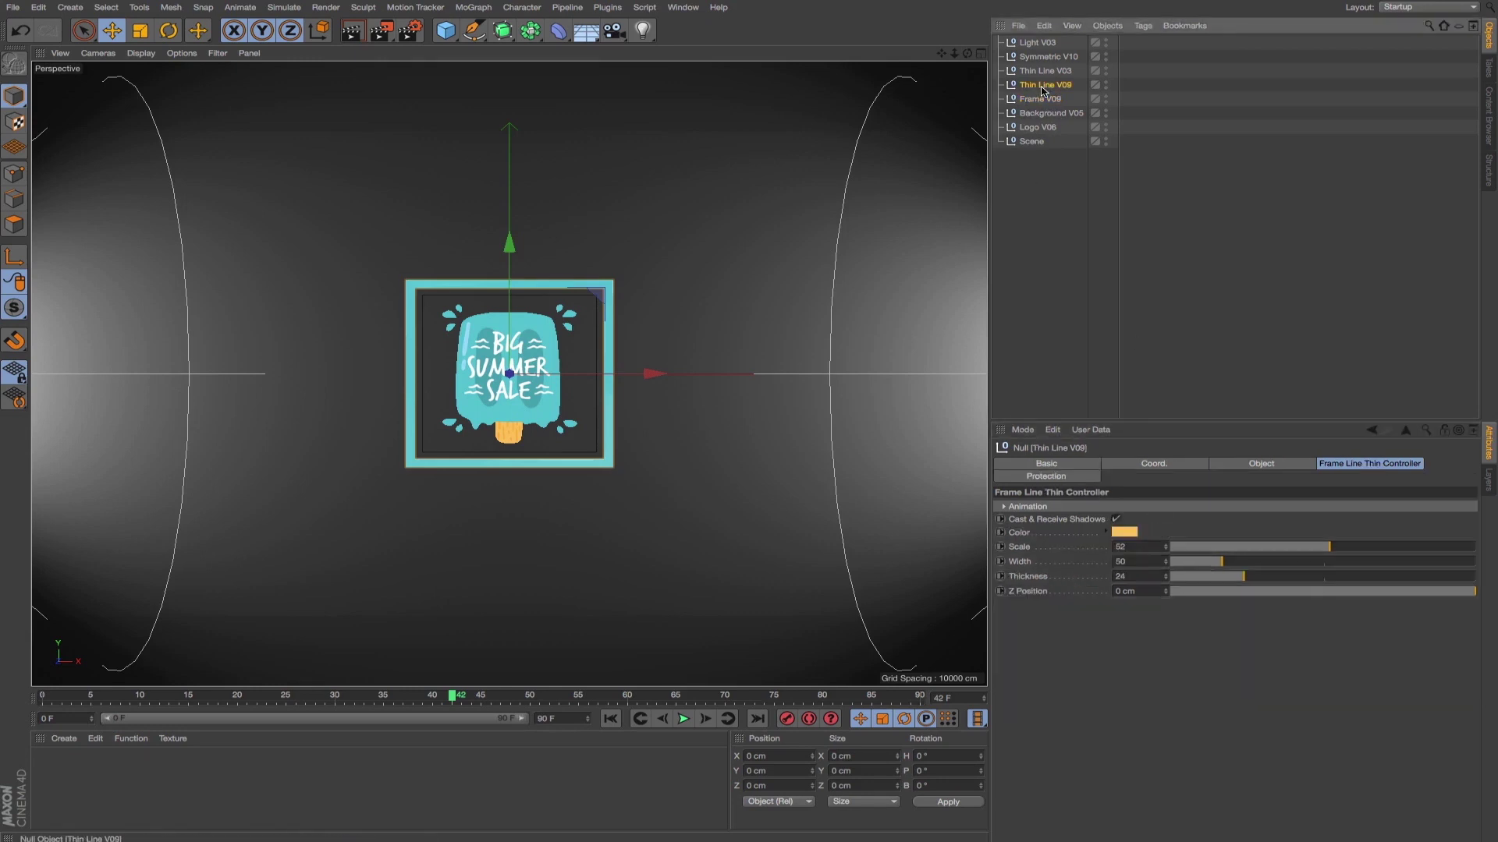
pyautogui.click(1117, 521)
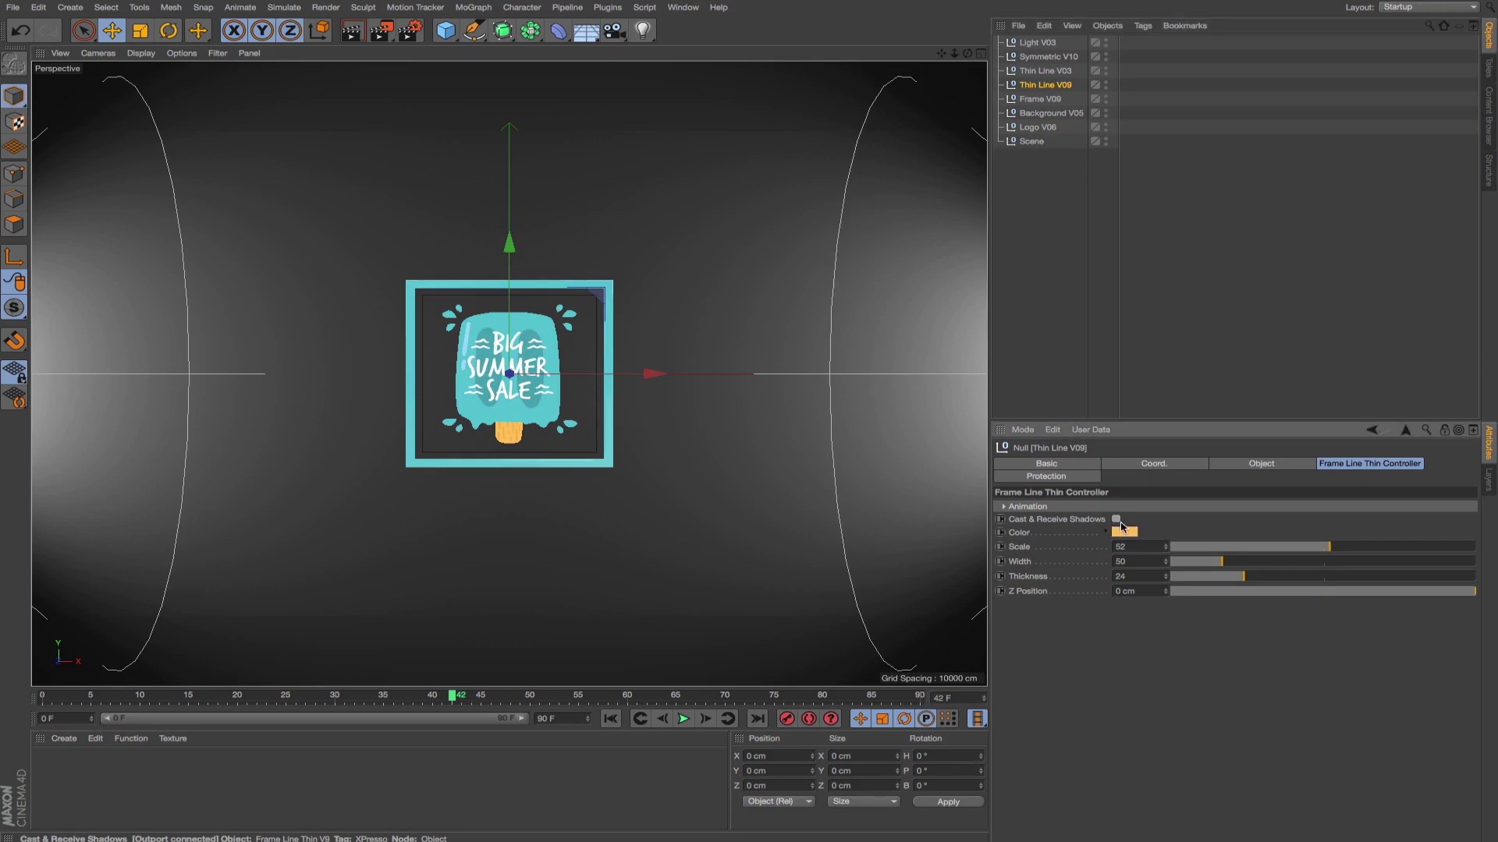
pyautogui.click(1039, 129)
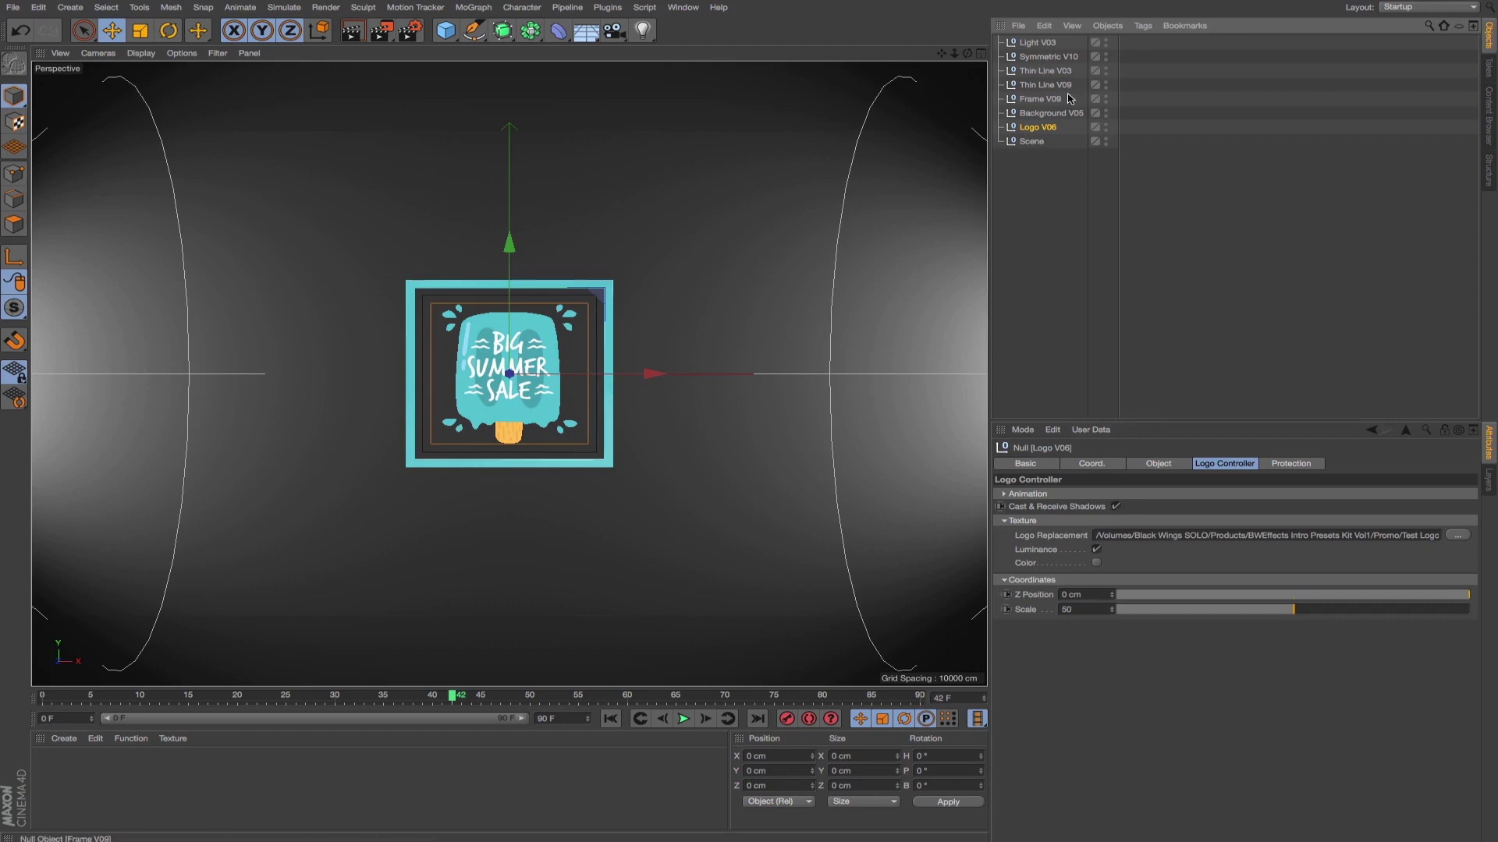
pyautogui.click(1046, 77)
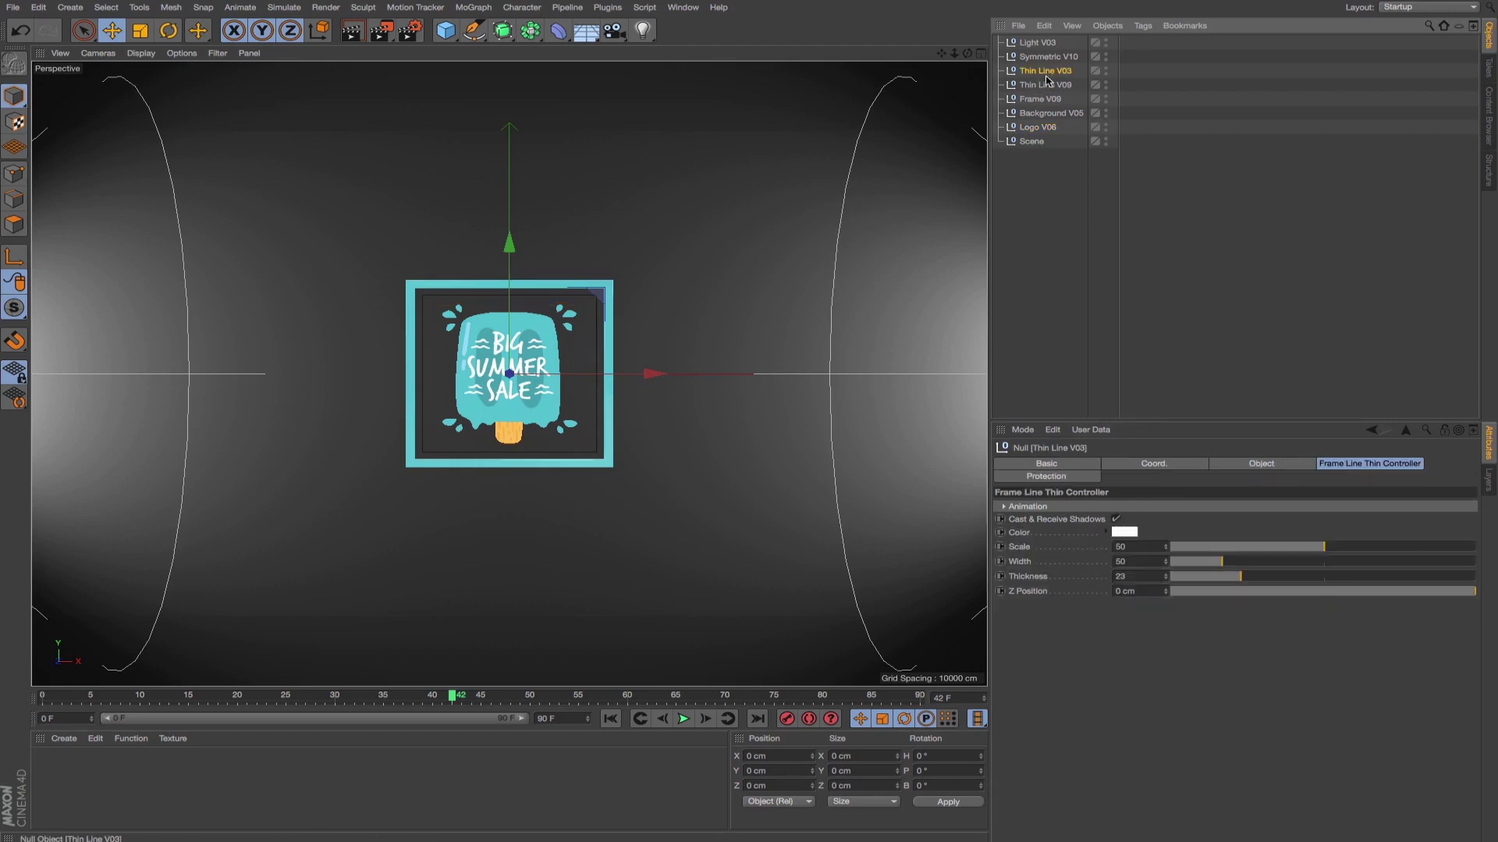
pyautogui.click(1116, 520)
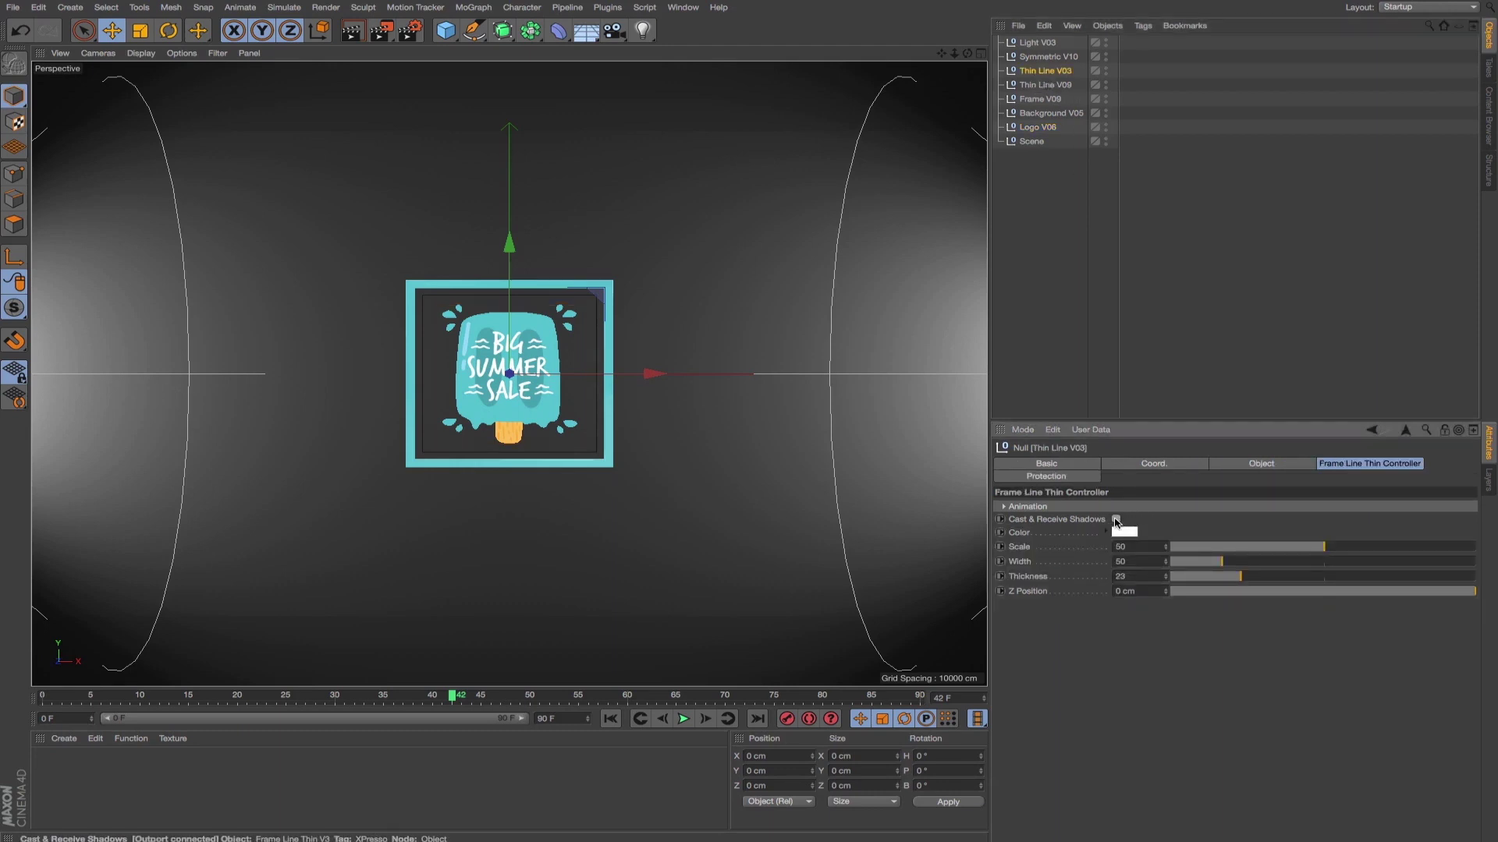
pyautogui.click(1052, 58)
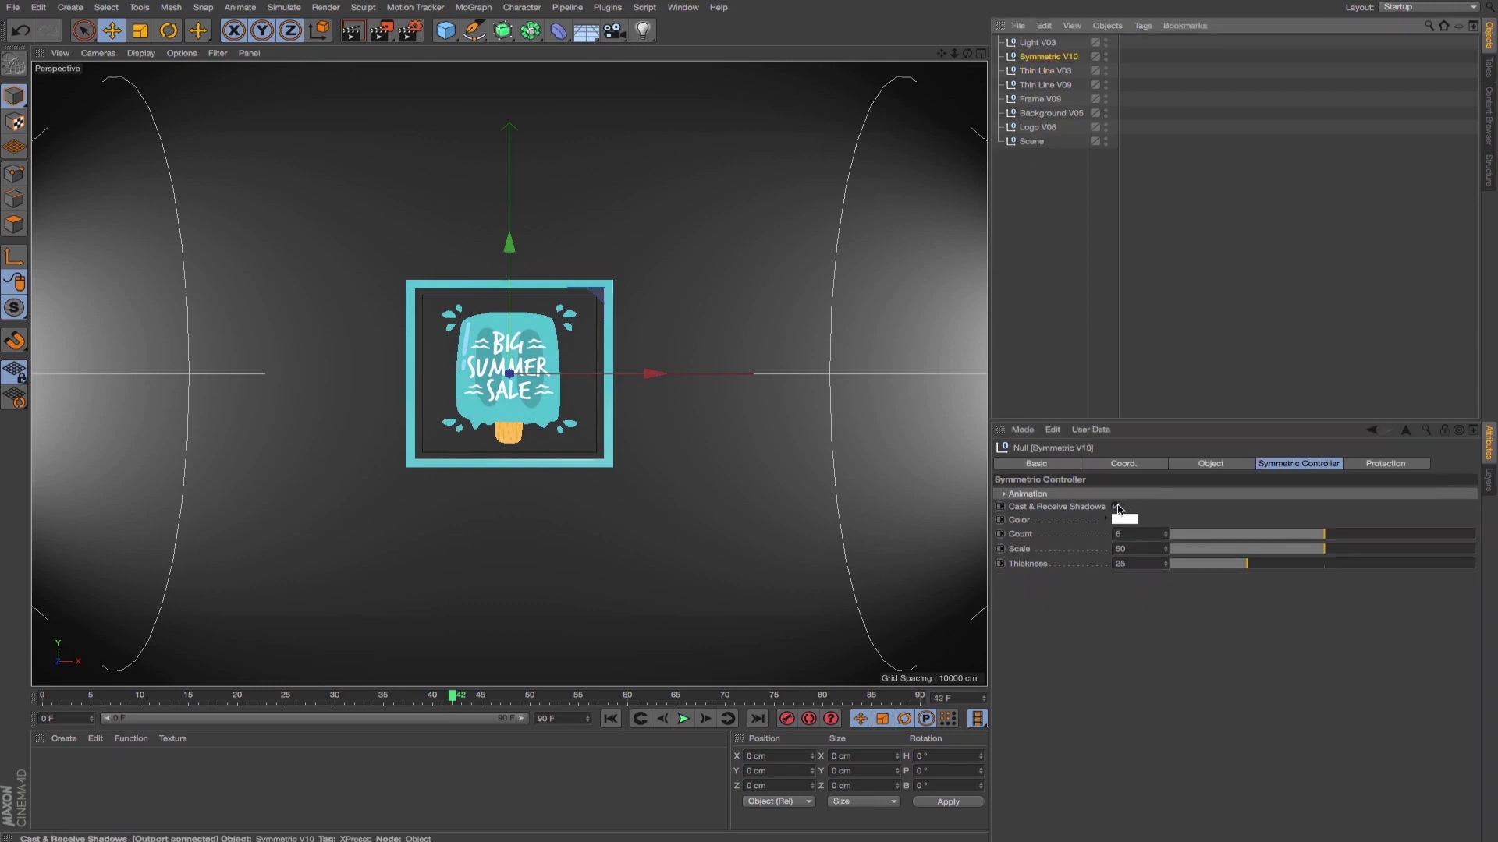
pyautogui.click(1116, 507)
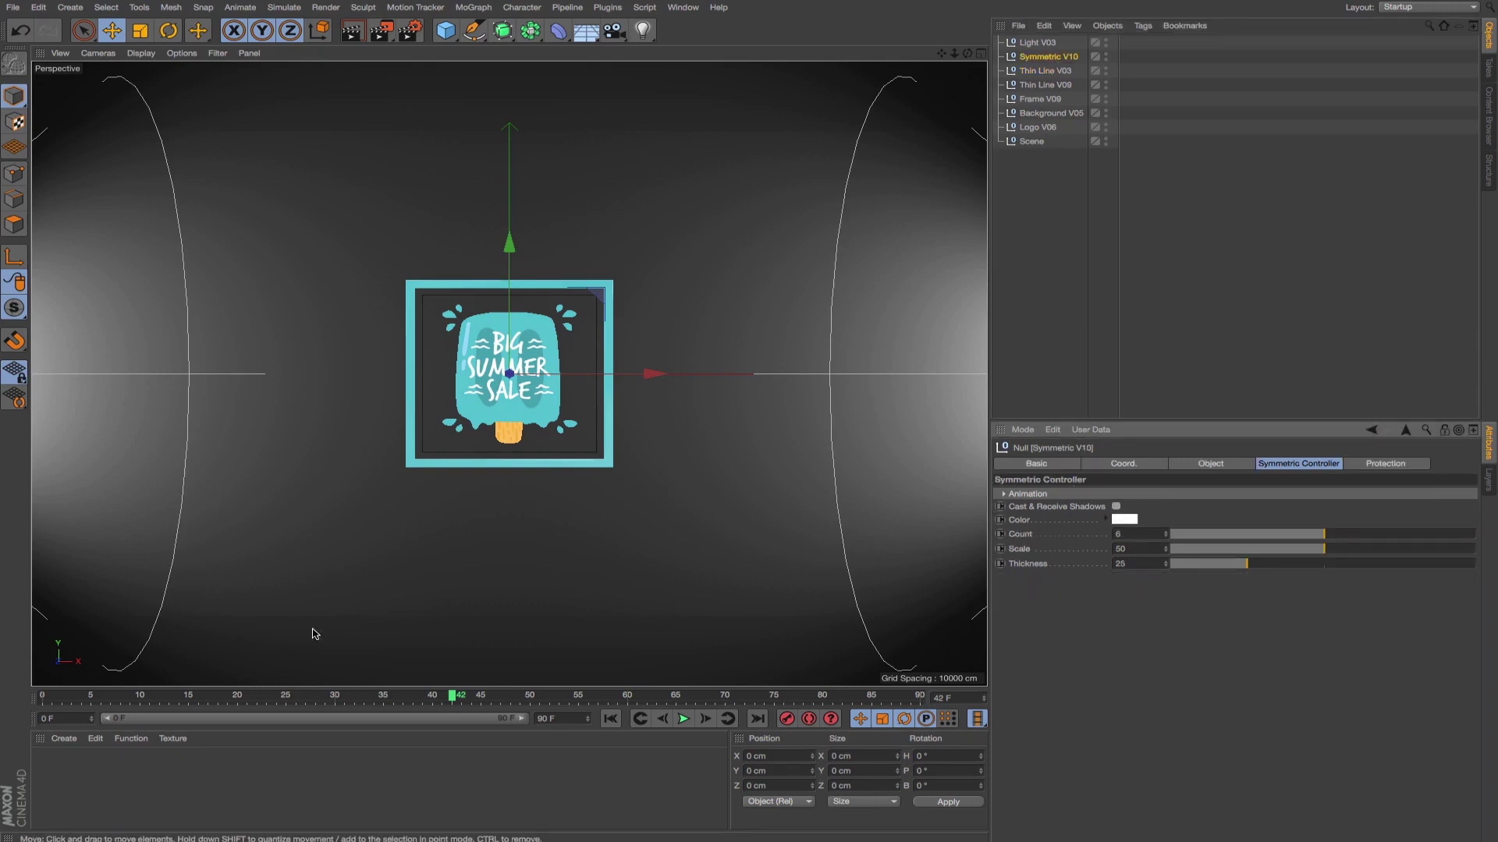
# - At frame 46, set Light V03's Z position to -309 cm and its target Z position to 395 cm, using the four-view layout
pyautogui.moveTo(446, 695)
pyautogui.mouseDown()
pyautogui.moveTo(211, 701)
pyautogui.moveTo(493, 699)
pyautogui.mouseUp()
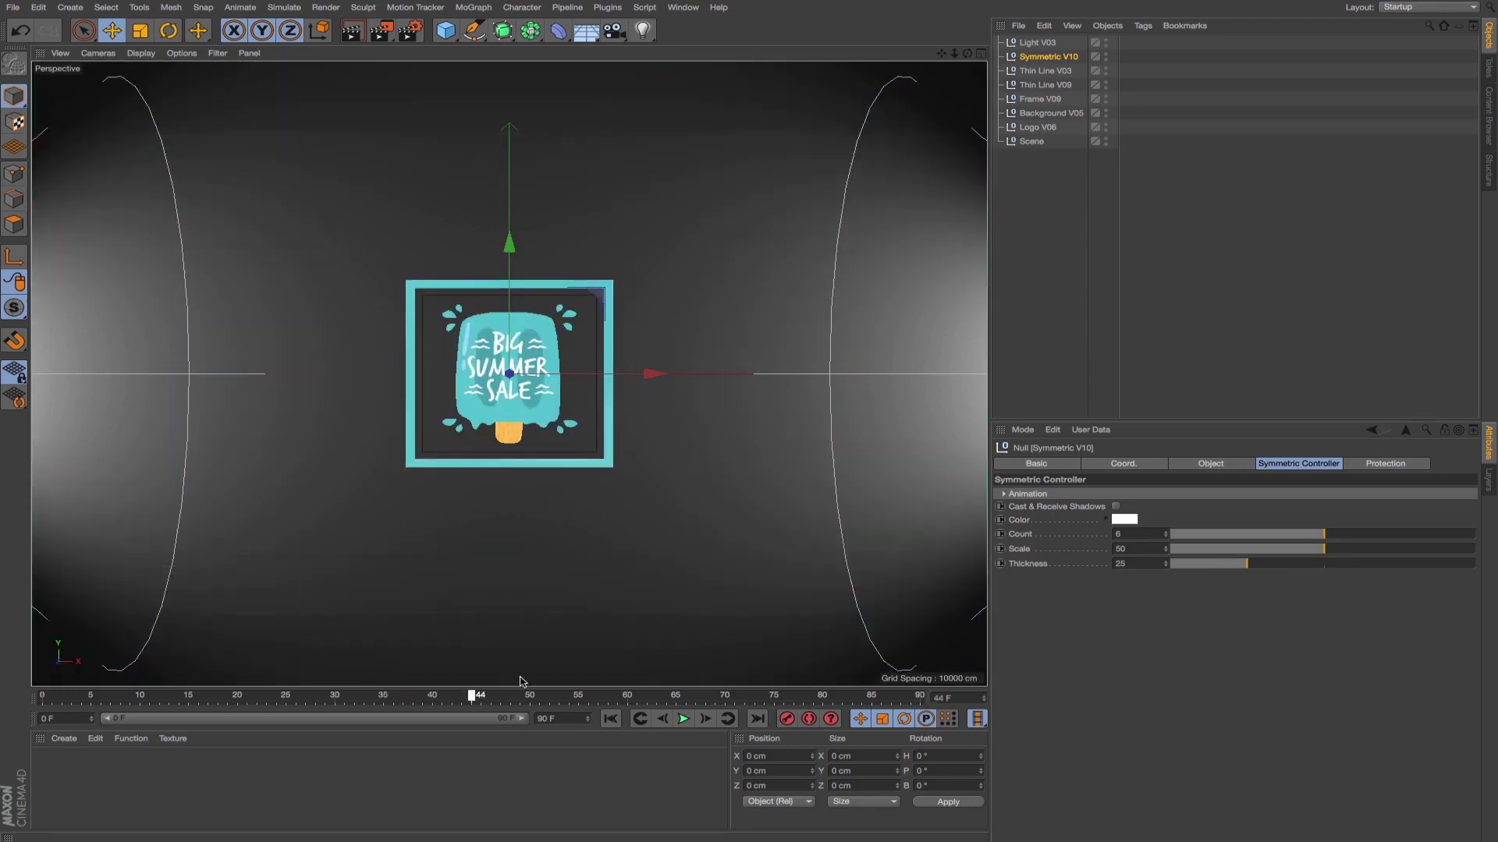
pyautogui.click(1038, 42)
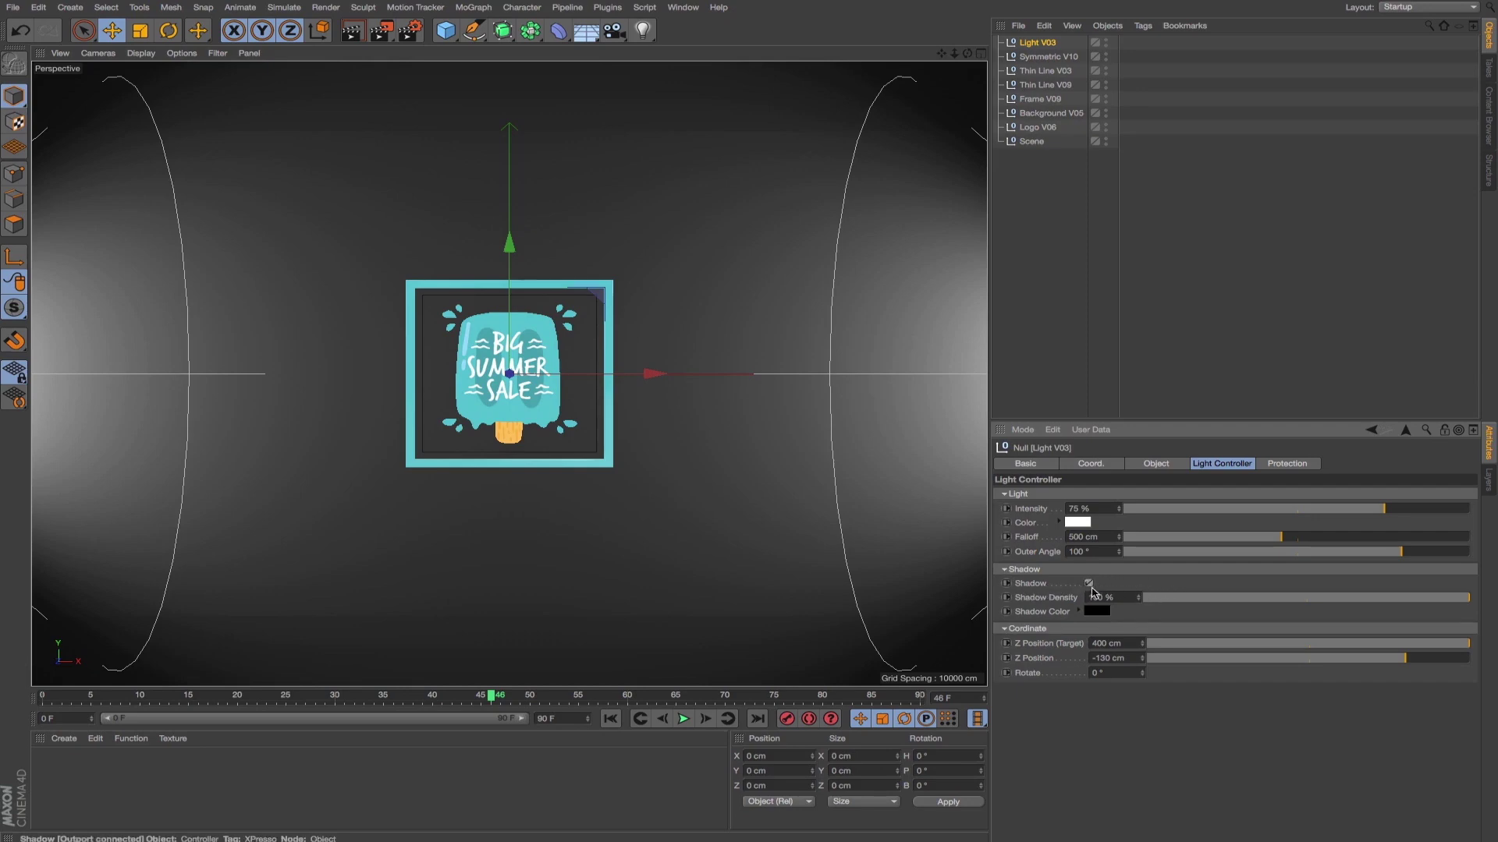
pyautogui.press('F5')
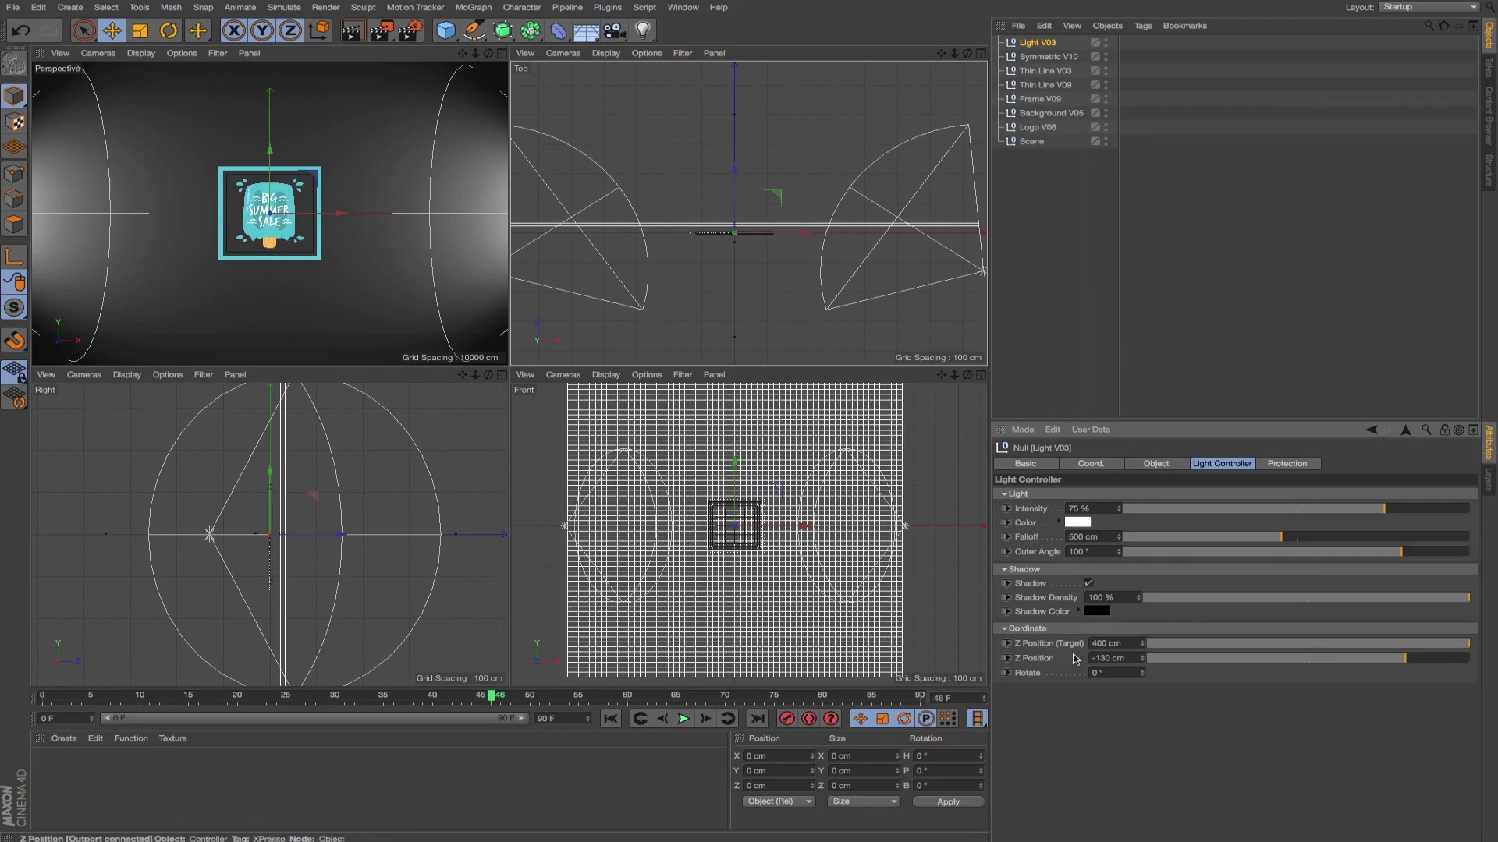
pyautogui.click(1393, 664)
pyautogui.moveTo(1393, 664); pyautogui.dragTo(1311, 663)
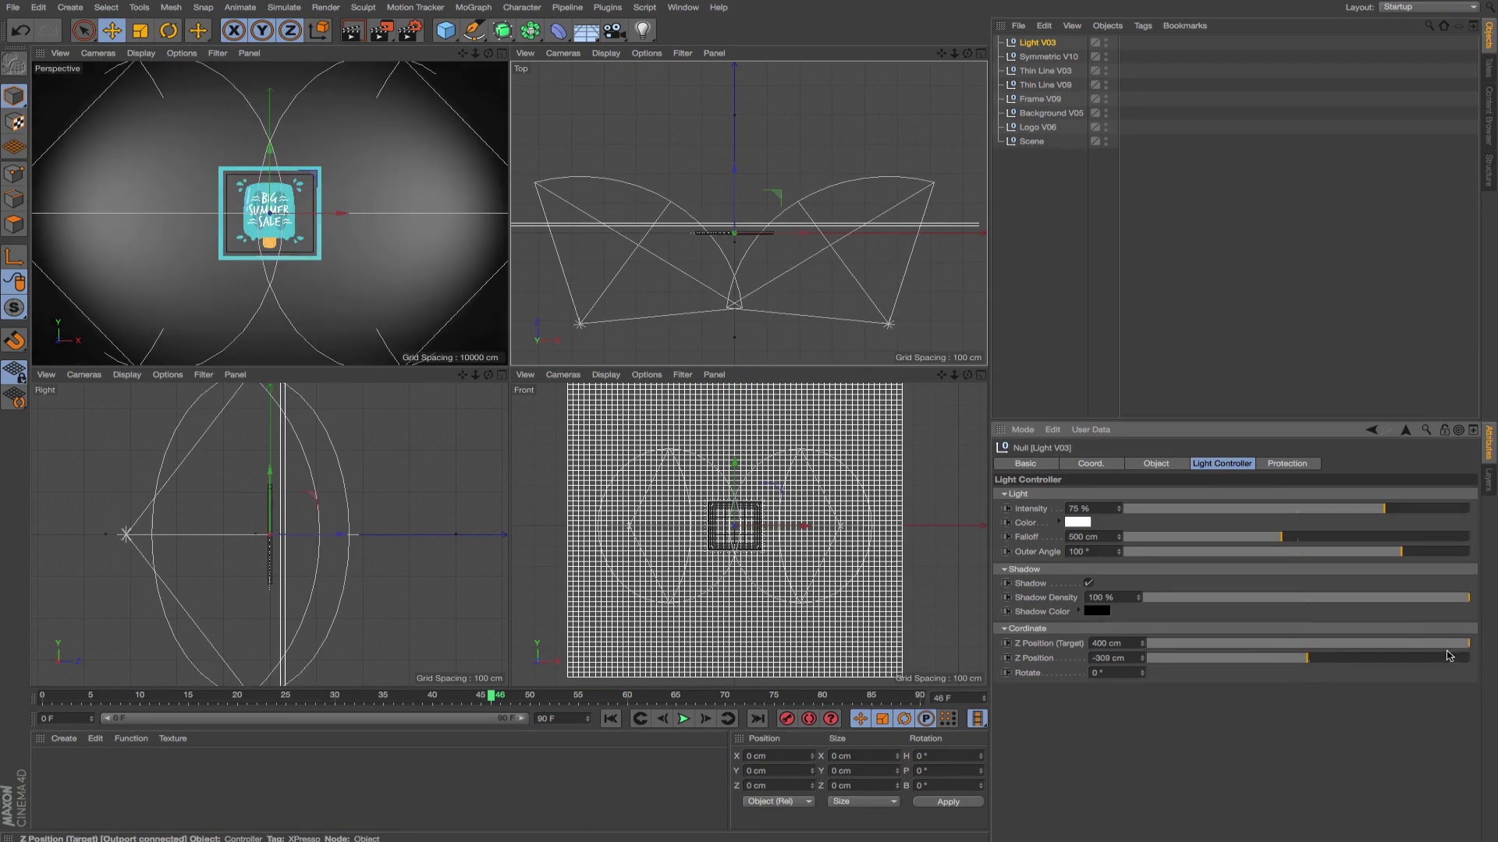
pyautogui.moveTo(1451, 646)
pyautogui.mouseDown()
pyautogui.moveTo(1217, 652)
pyautogui.moveTo(1496, 665)
pyautogui.moveTo(1342, 647)
pyautogui.moveTo(1264, 649)
pyautogui.moveTo(1495, 657)
pyautogui.moveTo(1107, 662)
pyautogui.moveTo(1454, 648)
pyautogui.mouseUp()
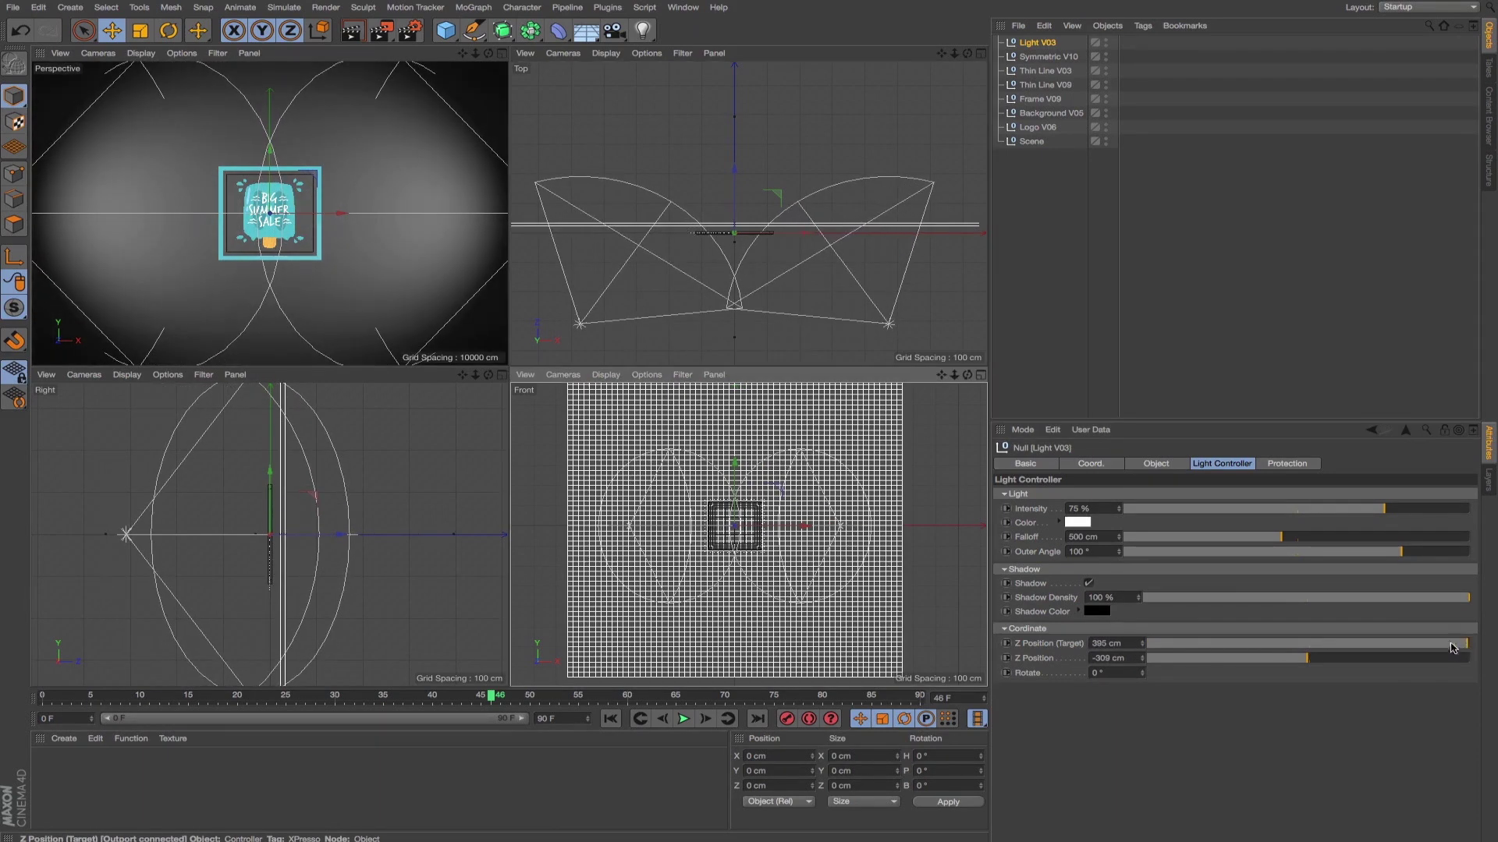
pyautogui.middleClick(323, 267)
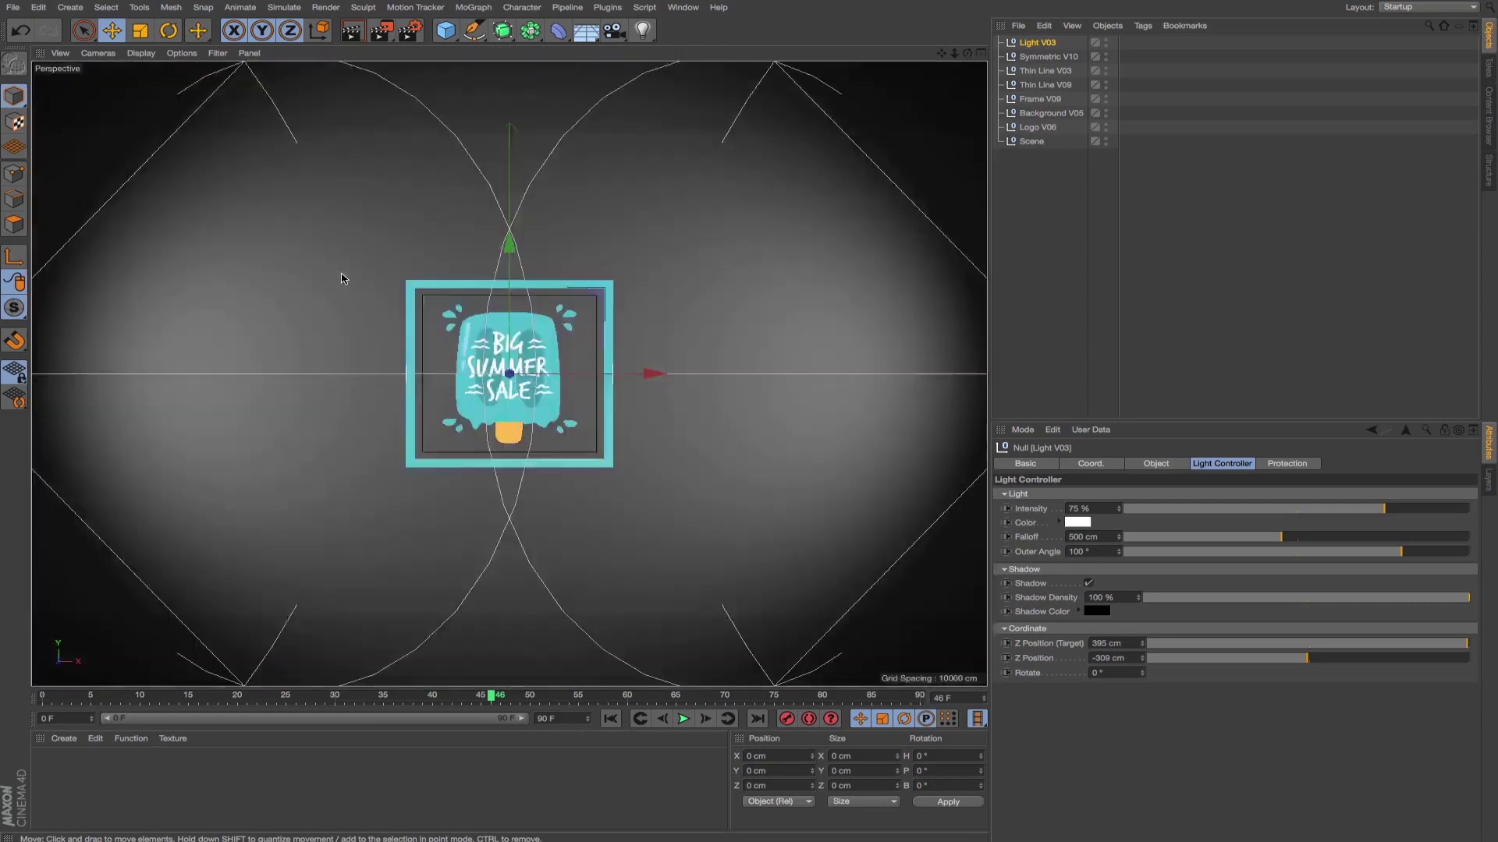
pyautogui.moveTo(1143, 673); pyautogui.dragTo(1159, 663)
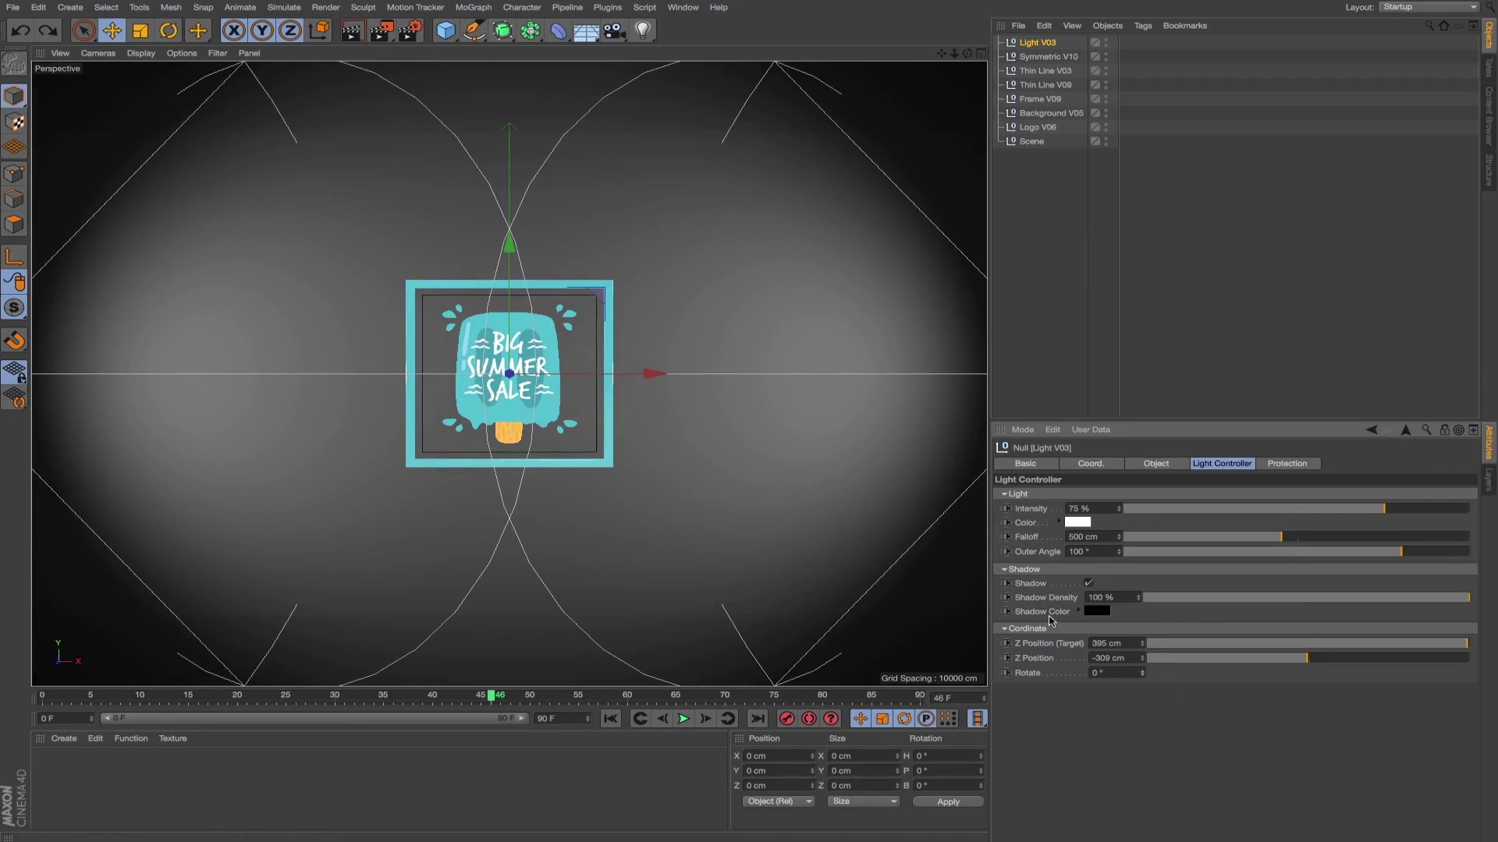
# - Set the render frame range to Current Frame and render a test image of frame 46
pyautogui.click(411, 30)
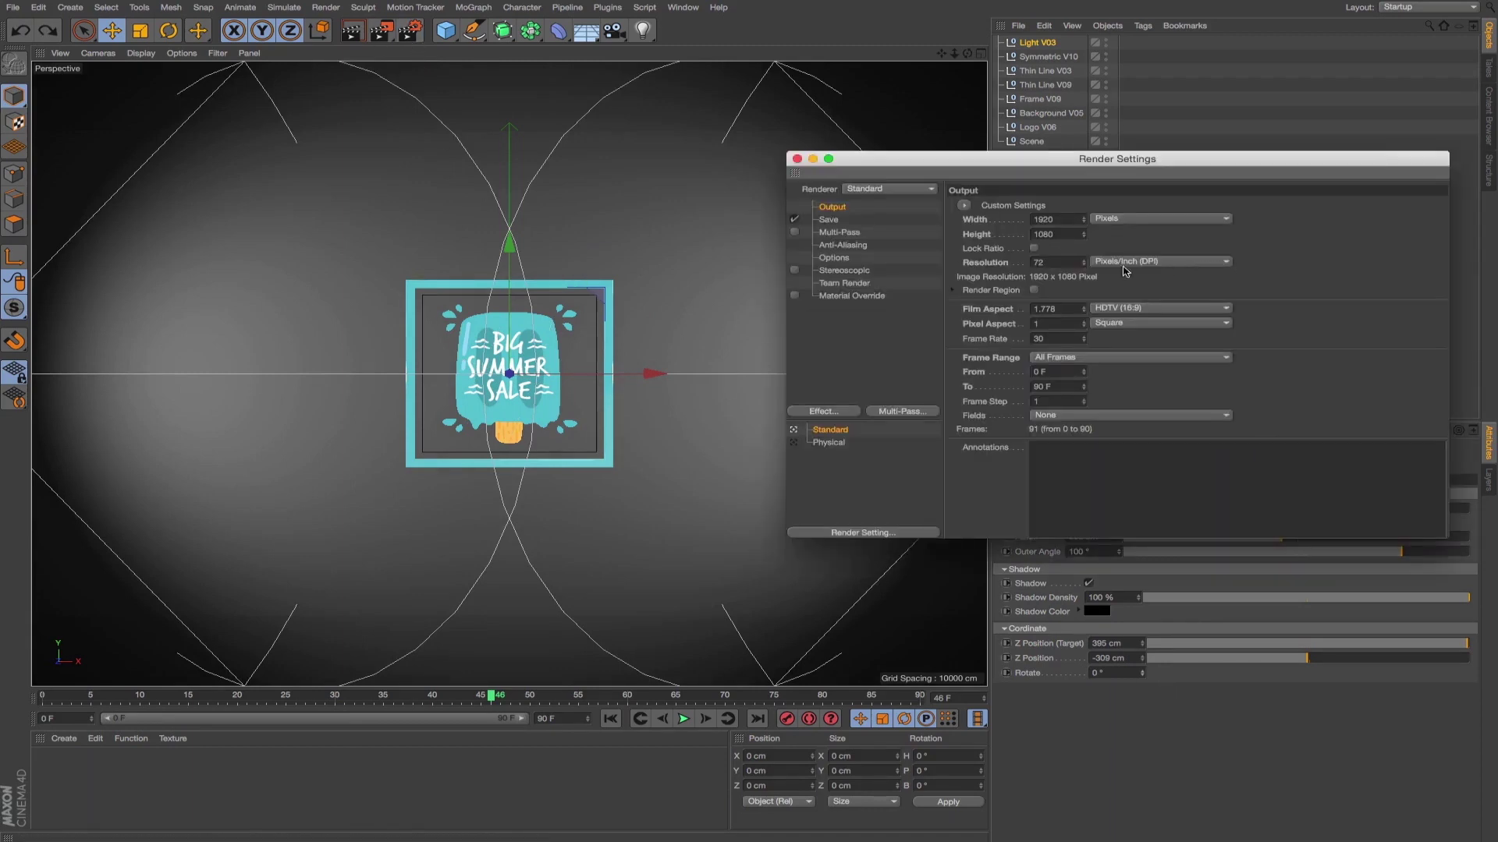
pyautogui.click(1070, 357)
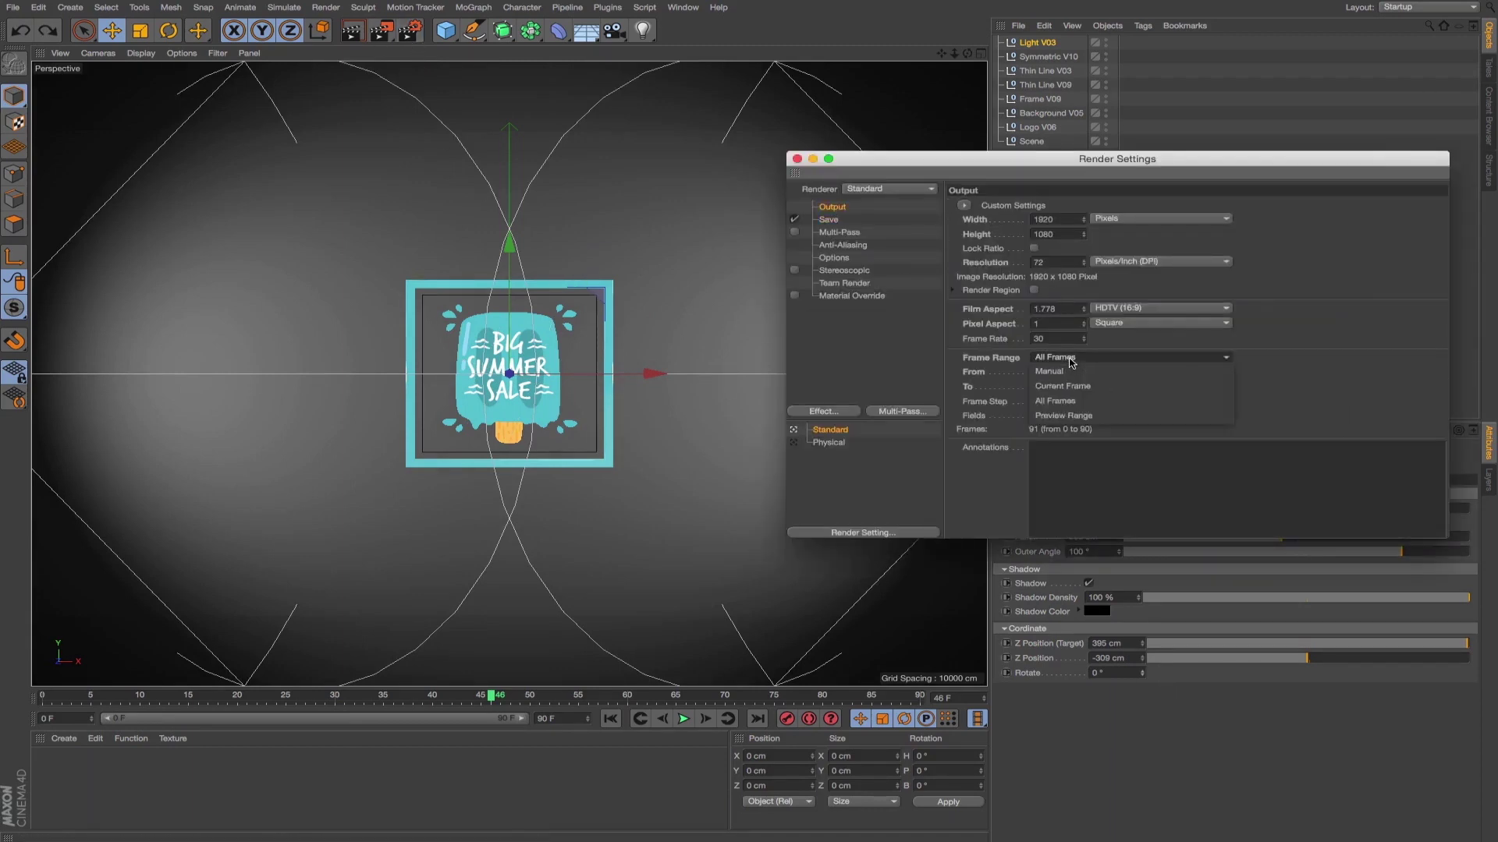
pyautogui.click(1061, 380)
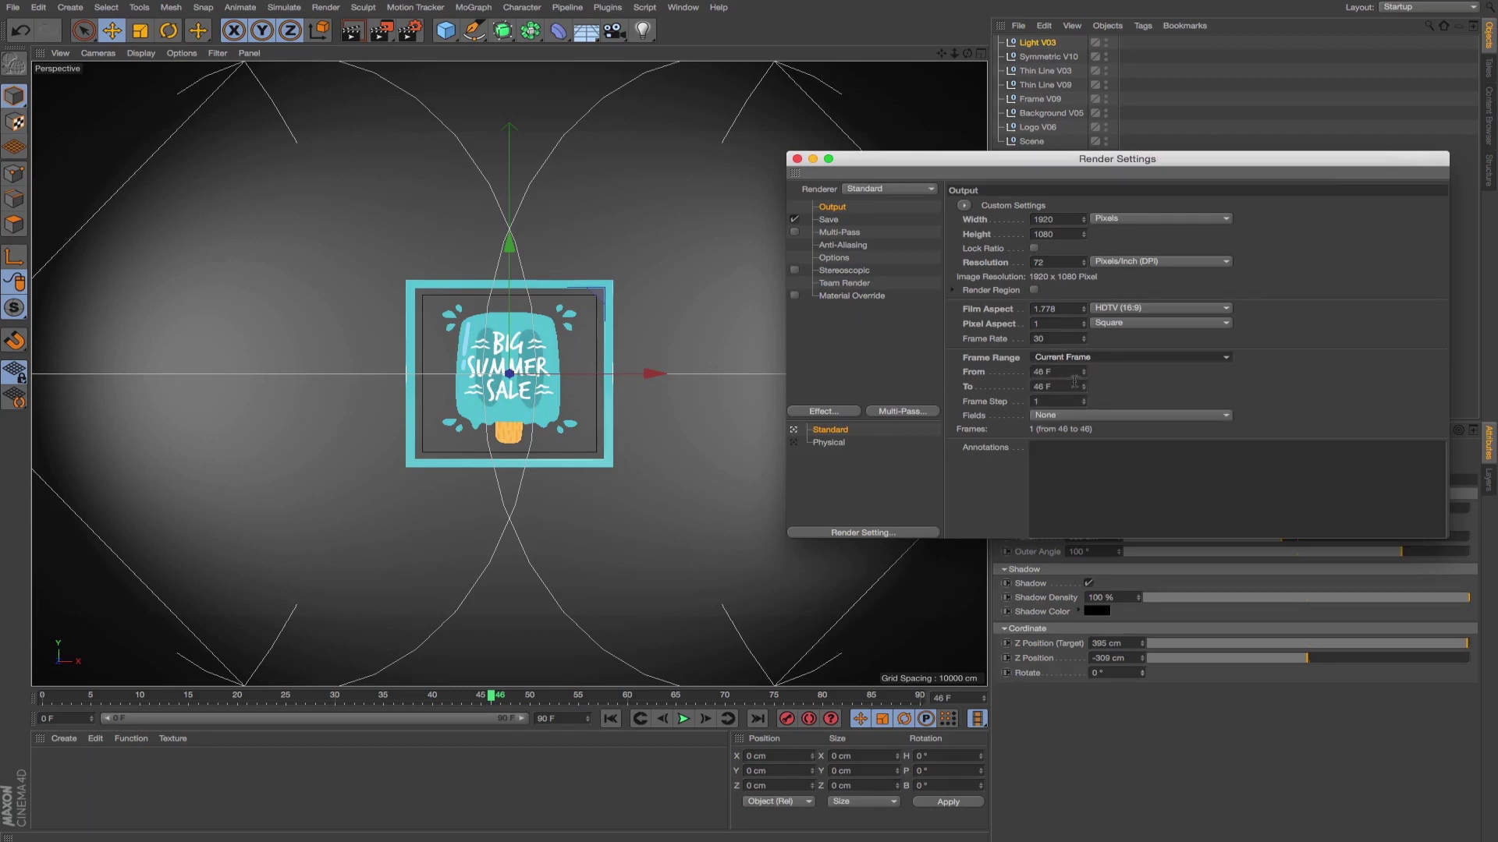
pyautogui.hotkey('shift', 'r')
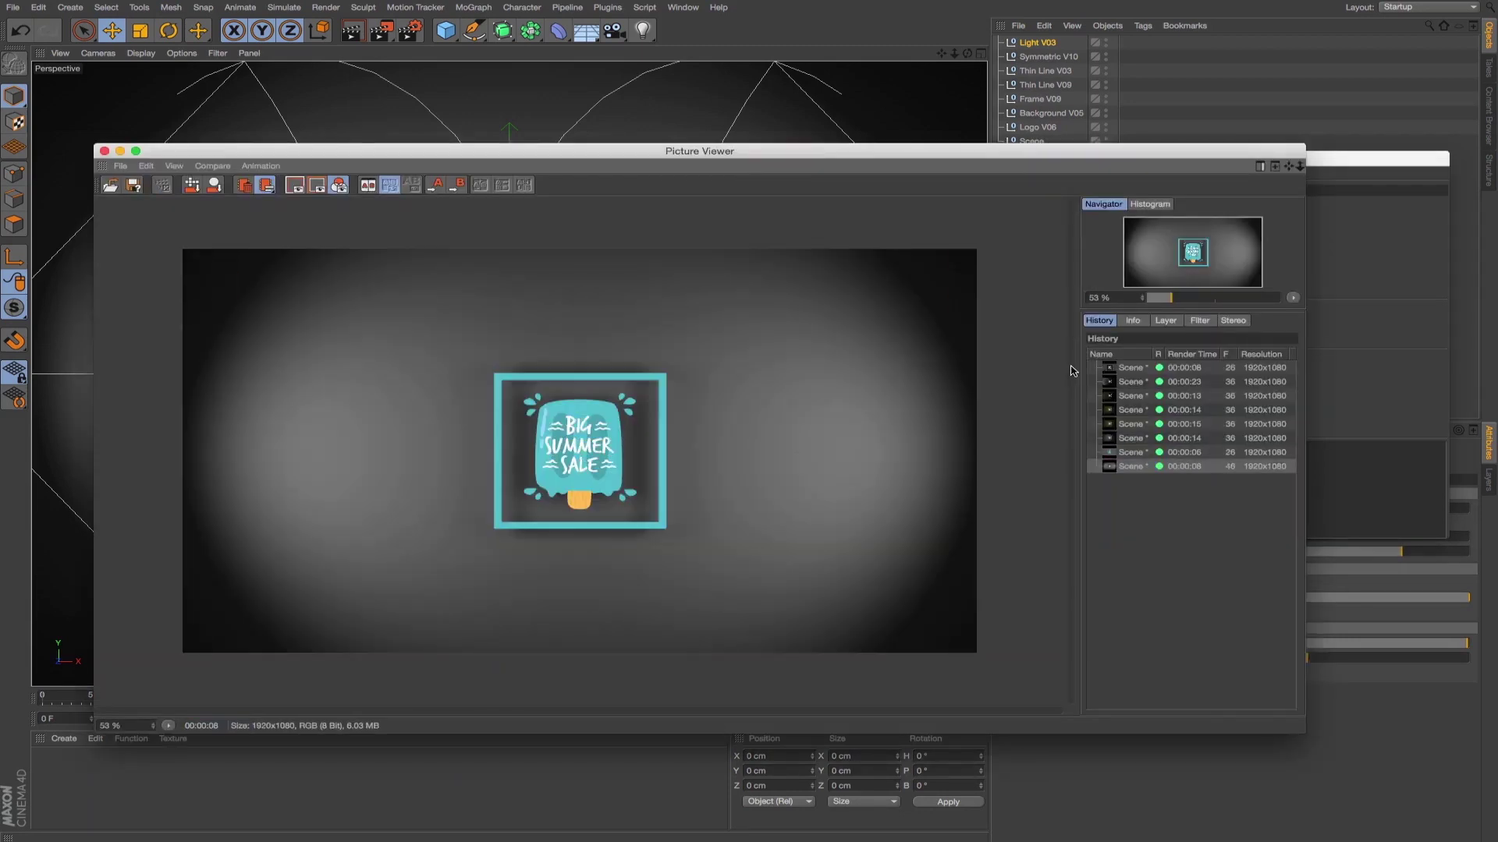
pyautogui.click(104, 152)
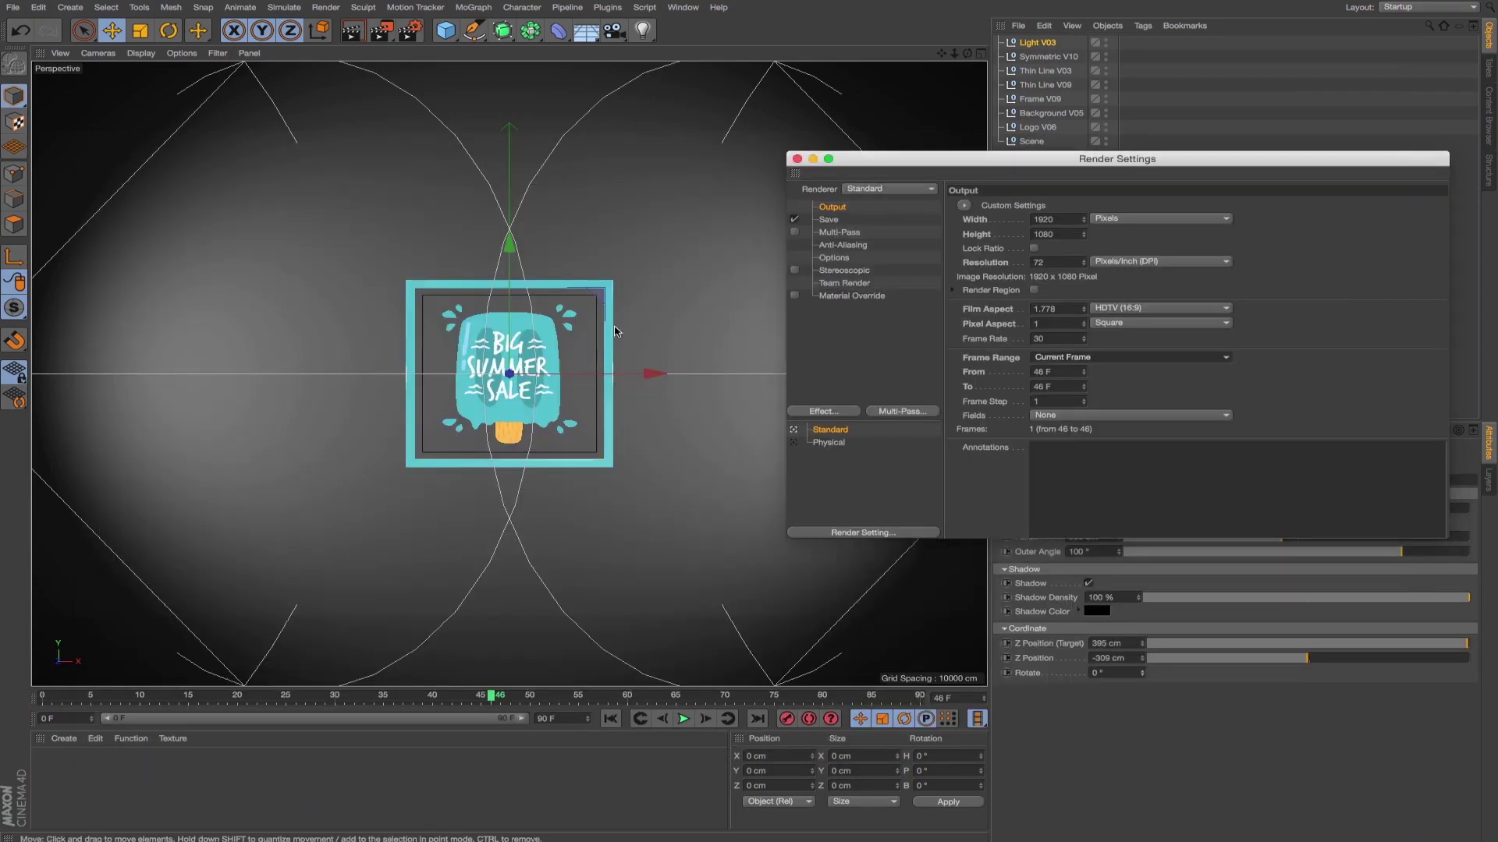
pyautogui.click(796, 159)
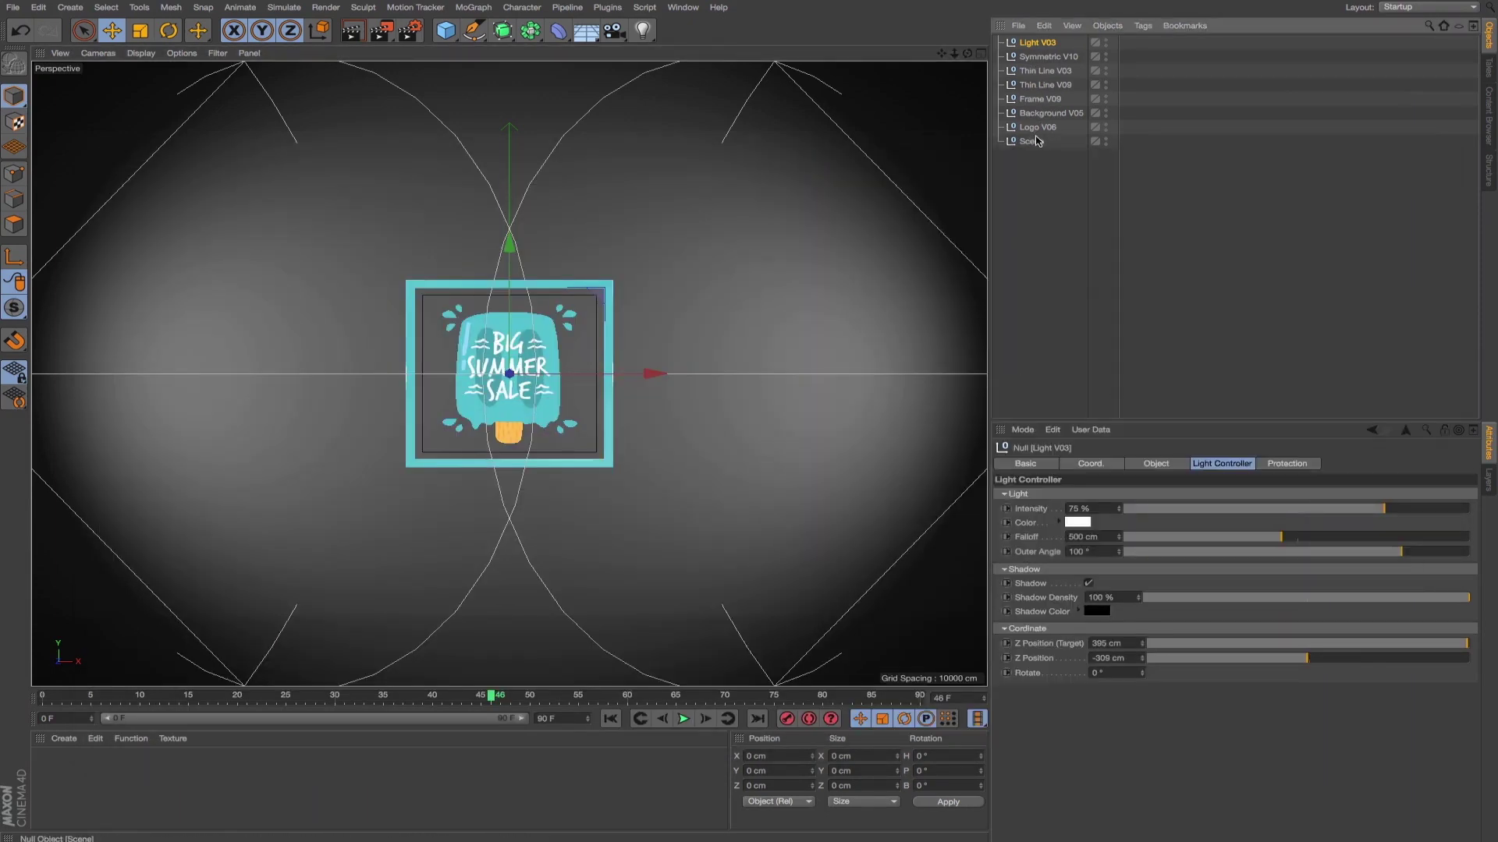
# - Set the Z position of Background V05 to 10 cm and render a test image of the current frame
pyautogui.click(1049, 113)
pyautogui.click(1141, 778)
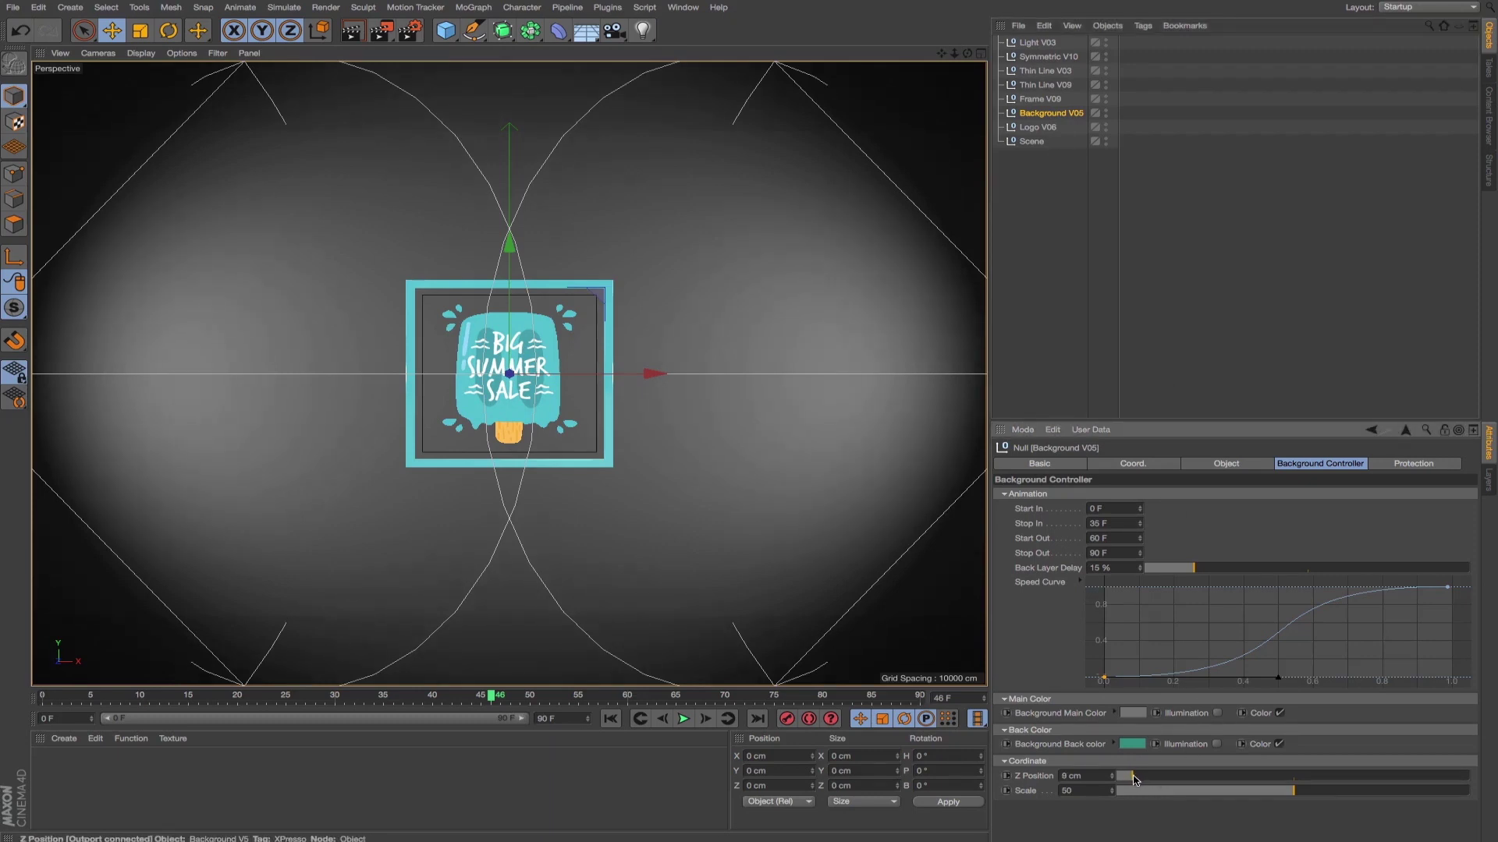
pyautogui.hotkey('shift', 'r')
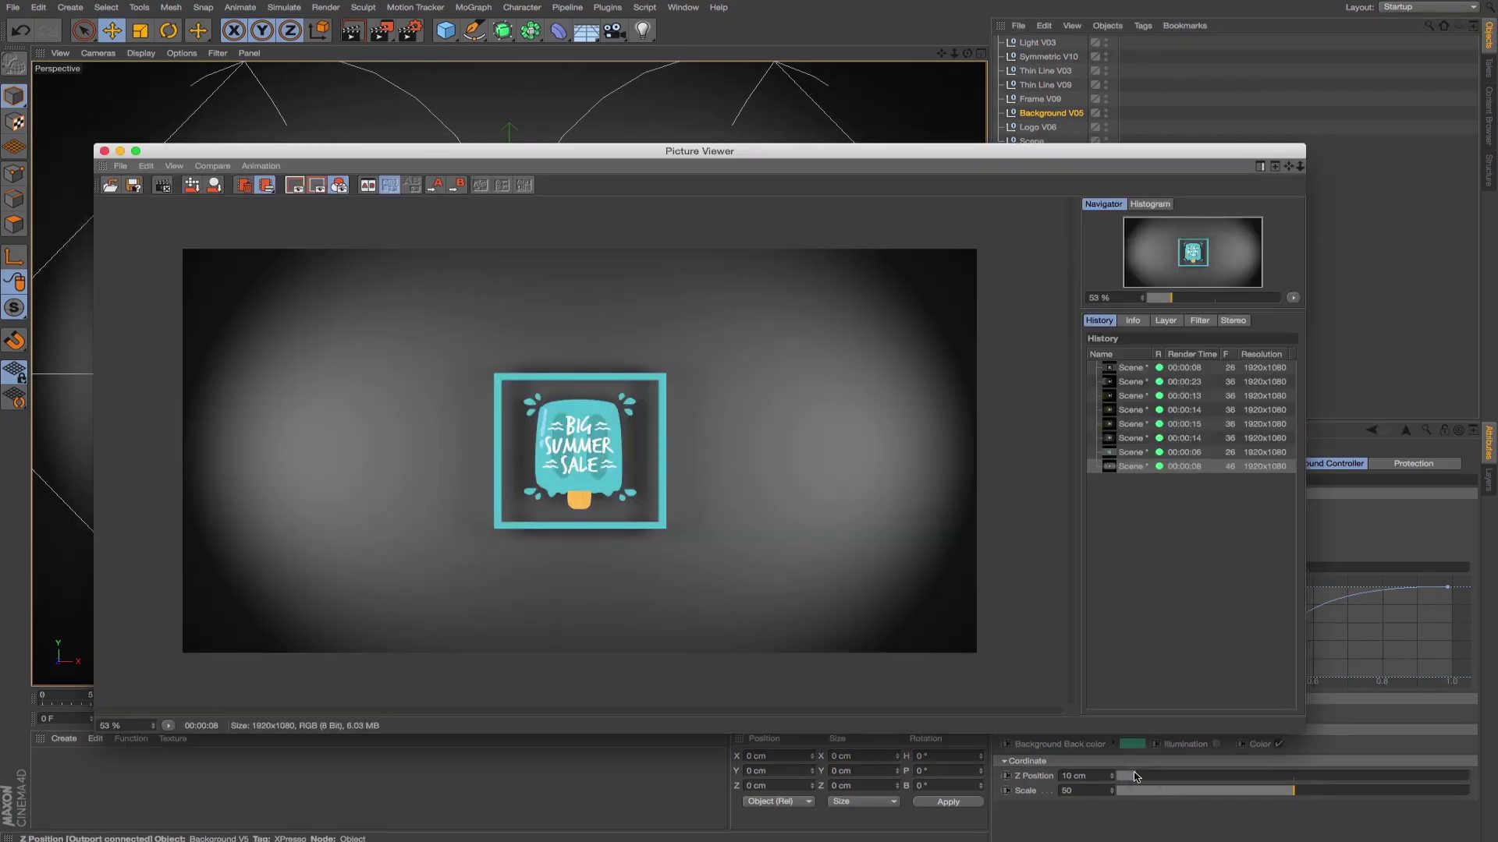
pyautogui.click(104, 151)
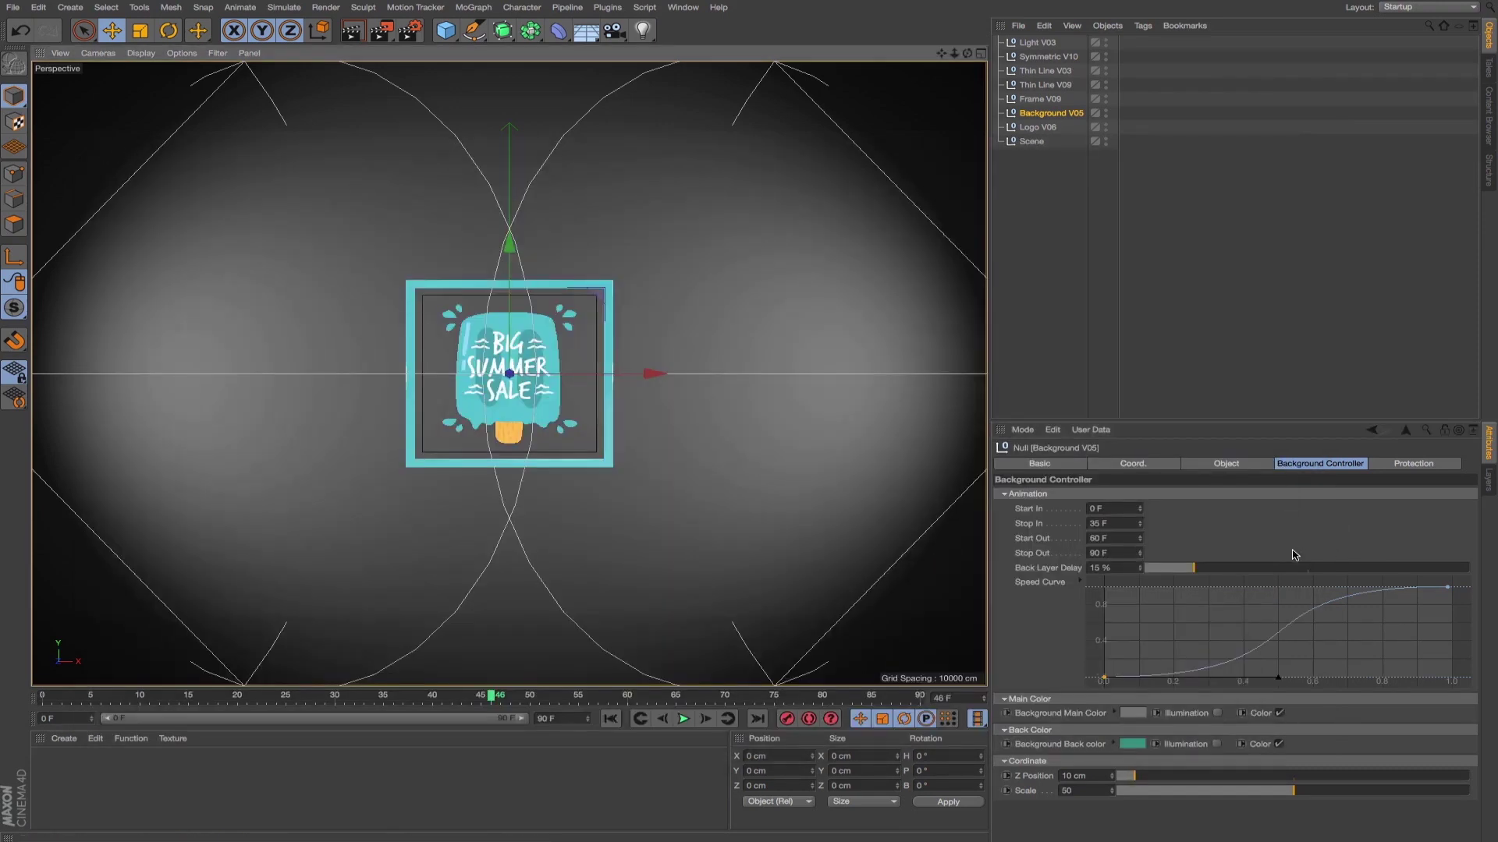
# - Set Light V03 to 74 % intensity, 639 cm falloff and 120° outer angle, and test-render the frame
pyautogui.click(1038, 46)
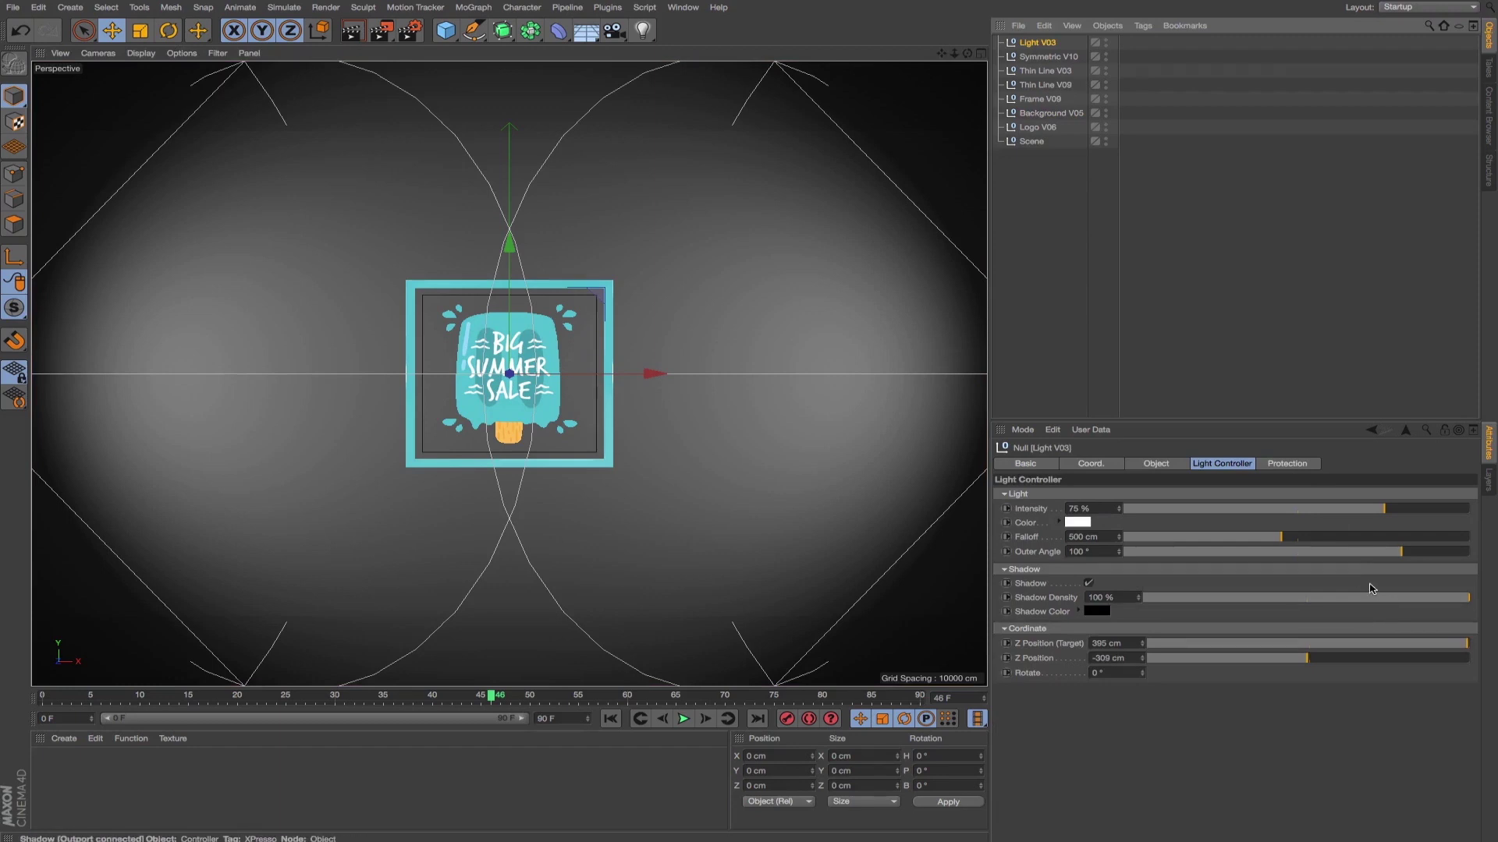
pyautogui.moveTo(1387, 512); pyautogui.dragTo(1474, 513)
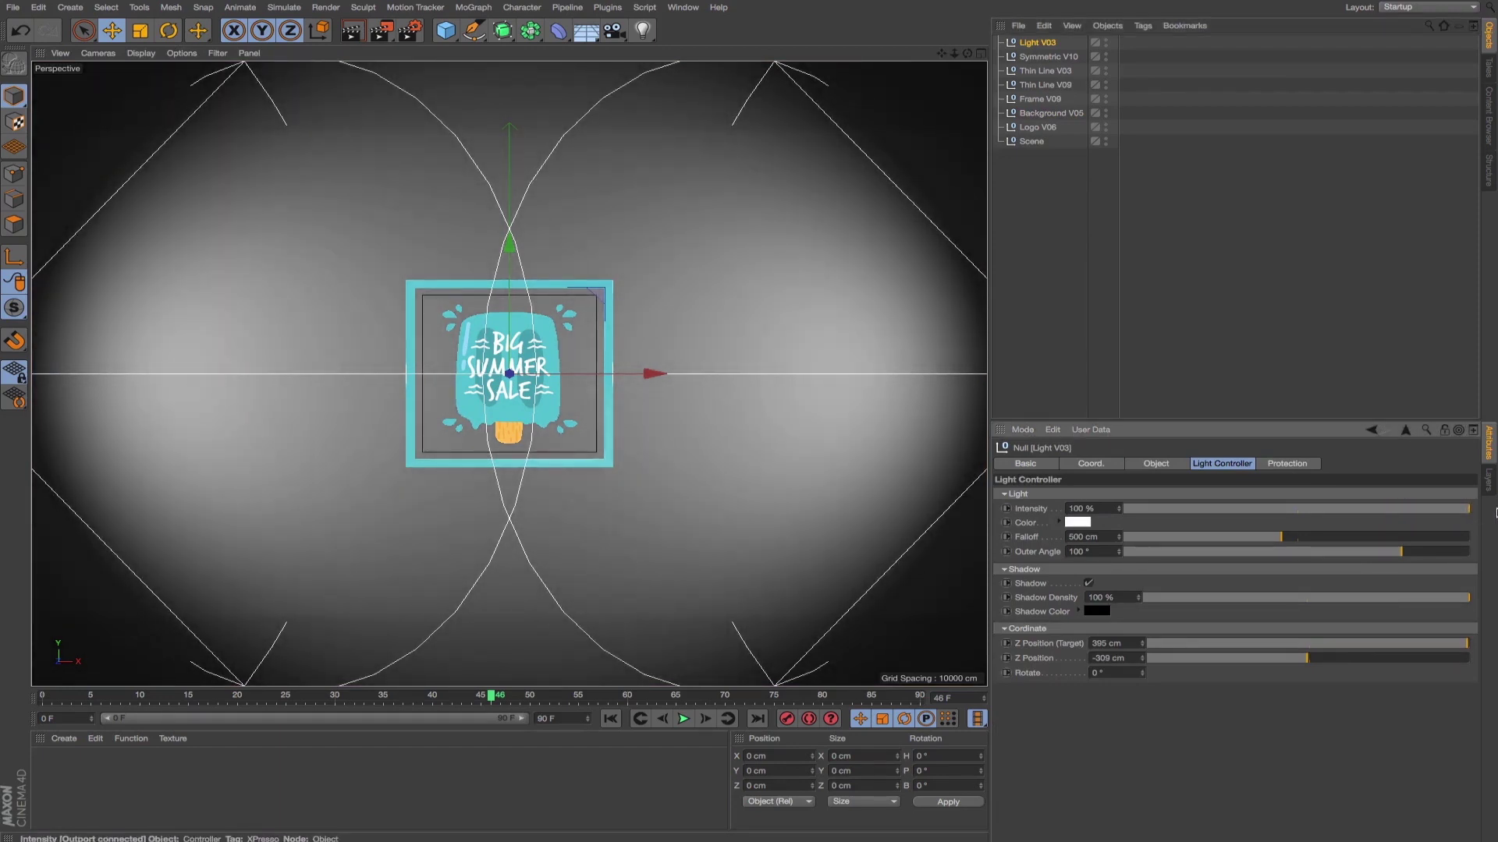
pyautogui.moveTo(1281, 537); pyautogui.dragTo(1496, 551)
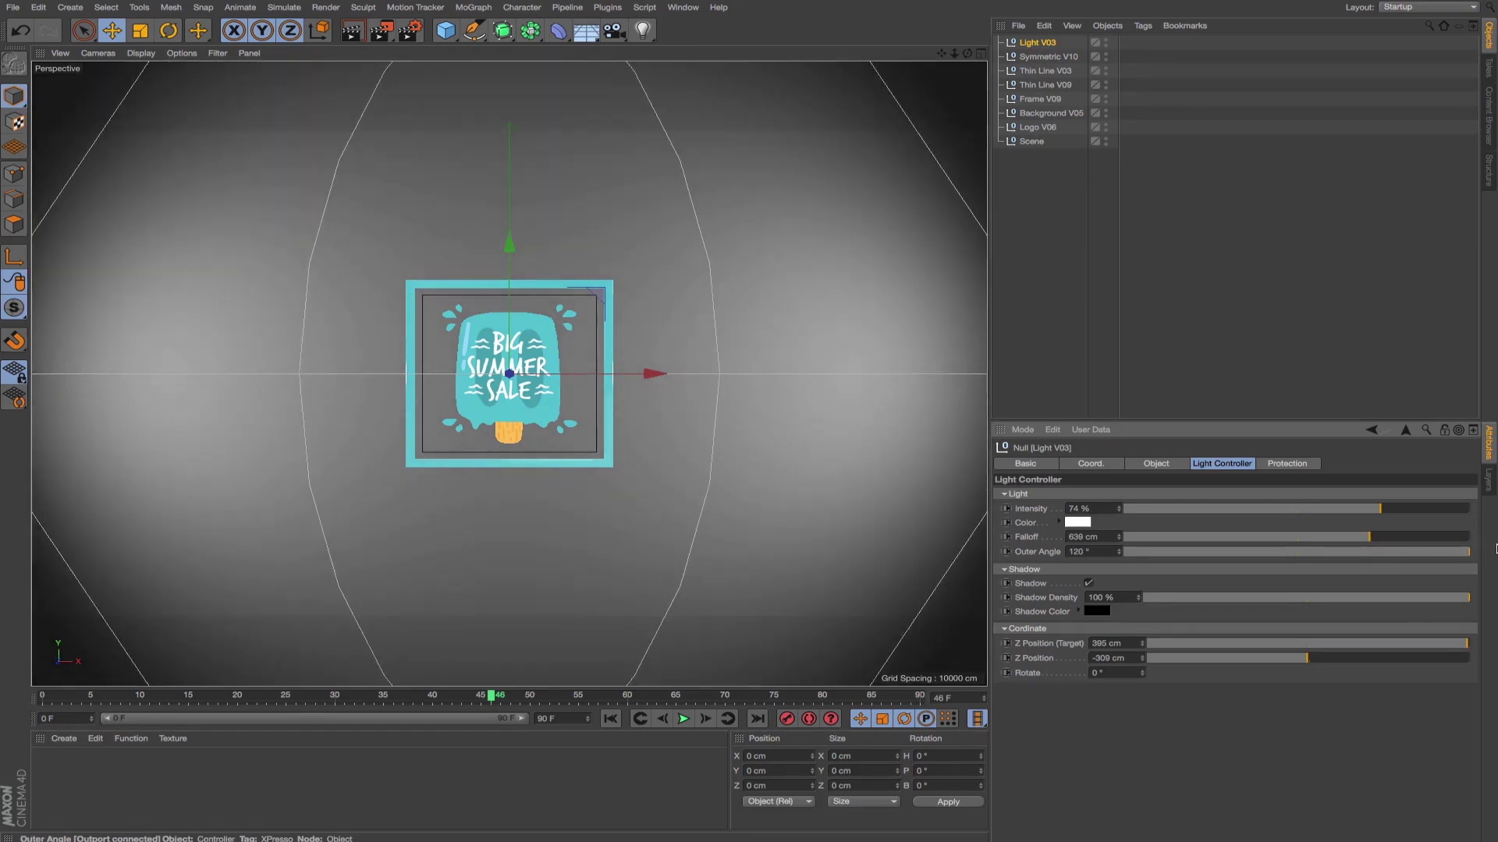
pyautogui.hotkey('shift', 'r')
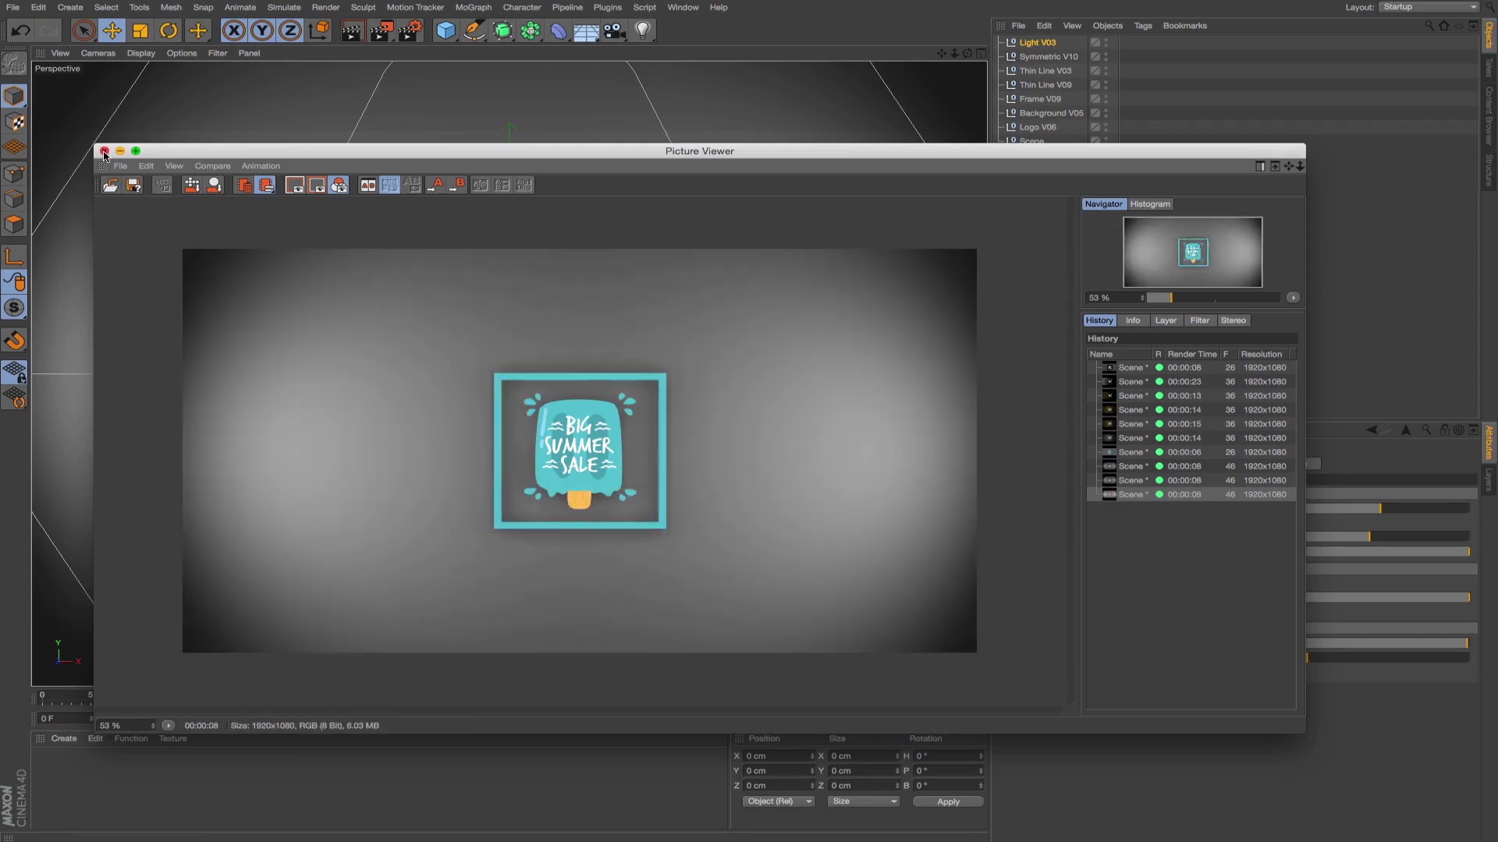
pyautogui.click(104, 152)
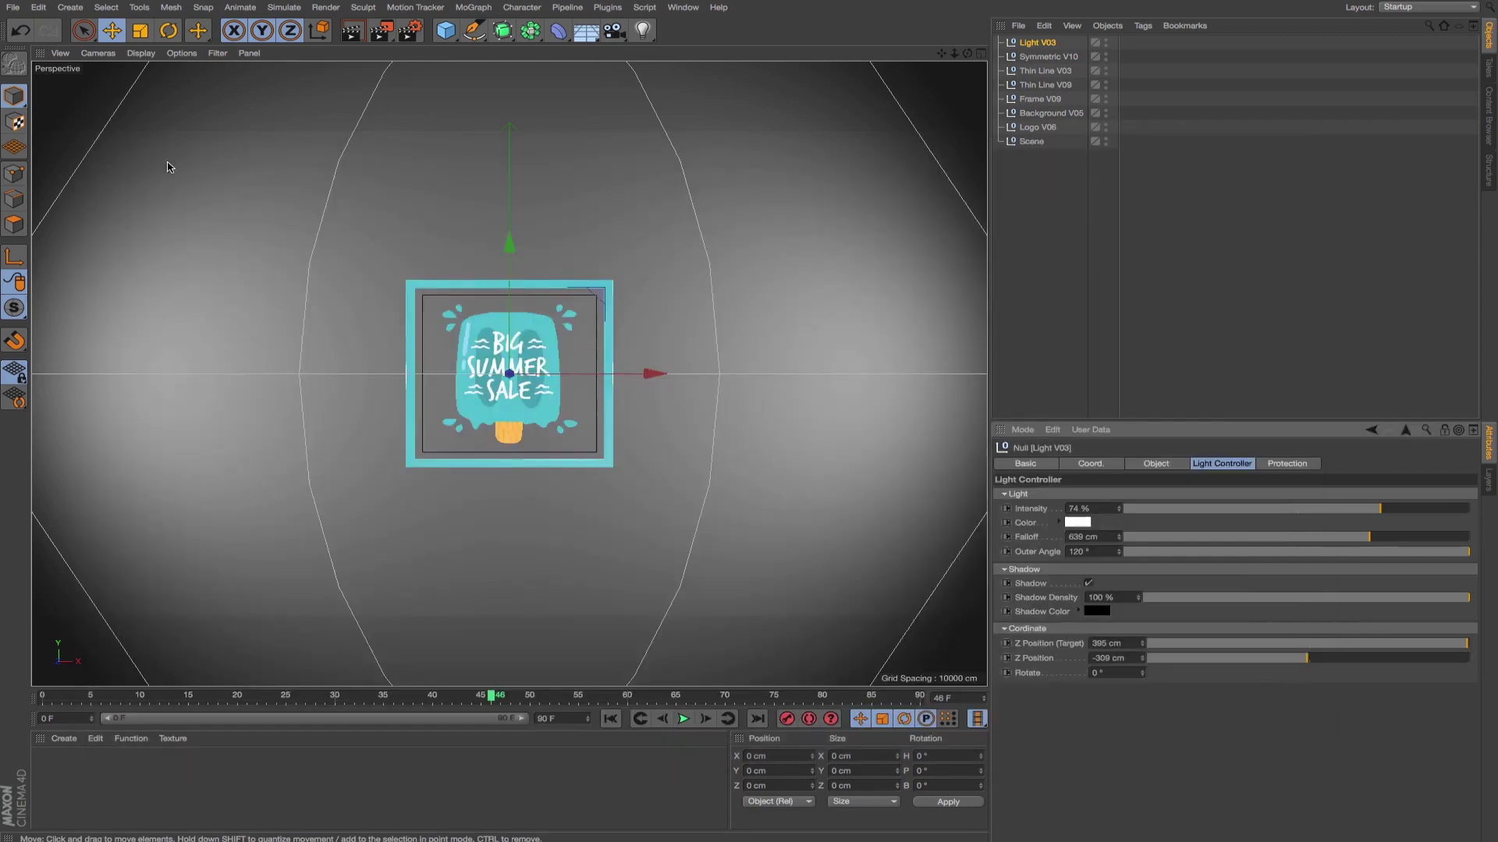
# - At frame 18, set the Background V05 back color to the teal sampled from the logo, darkened to a V value of 55 %
pyautogui.moveTo(176, 694); pyautogui.dragTo(218, 694)
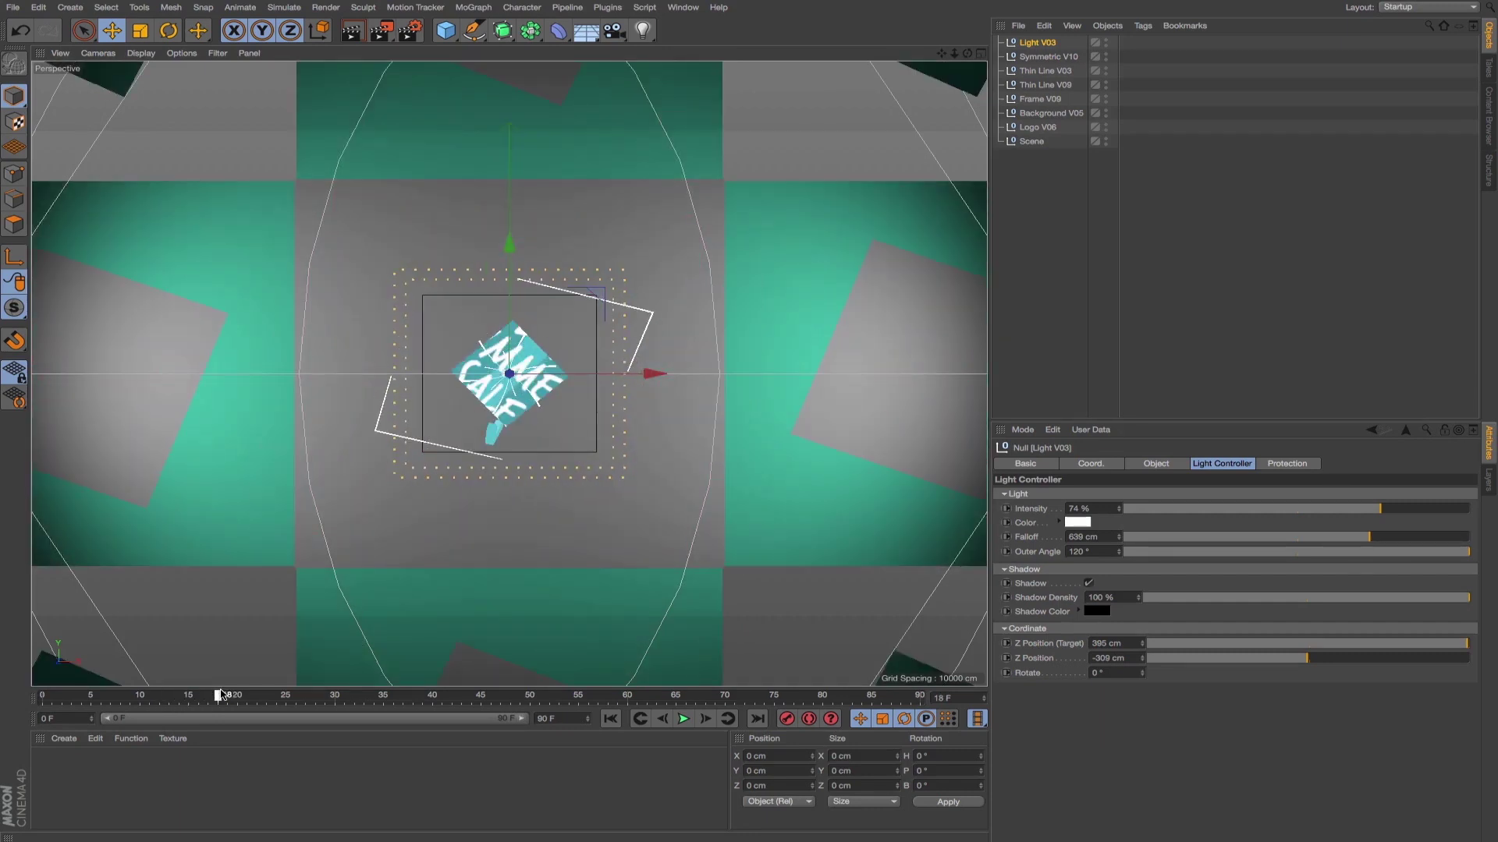
pyautogui.click(1059, 116)
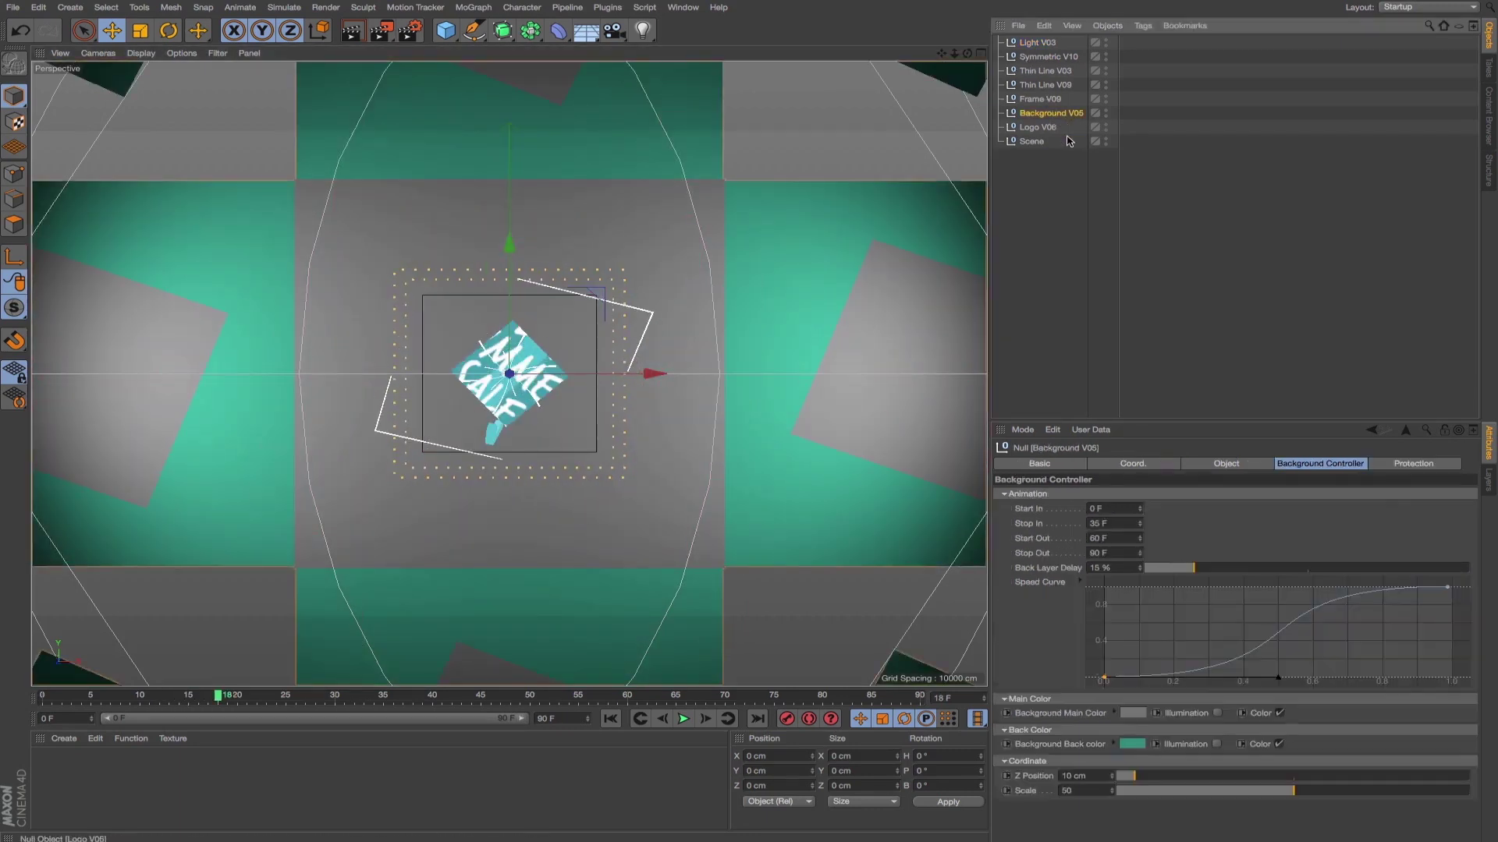
pyautogui.click(1133, 744)
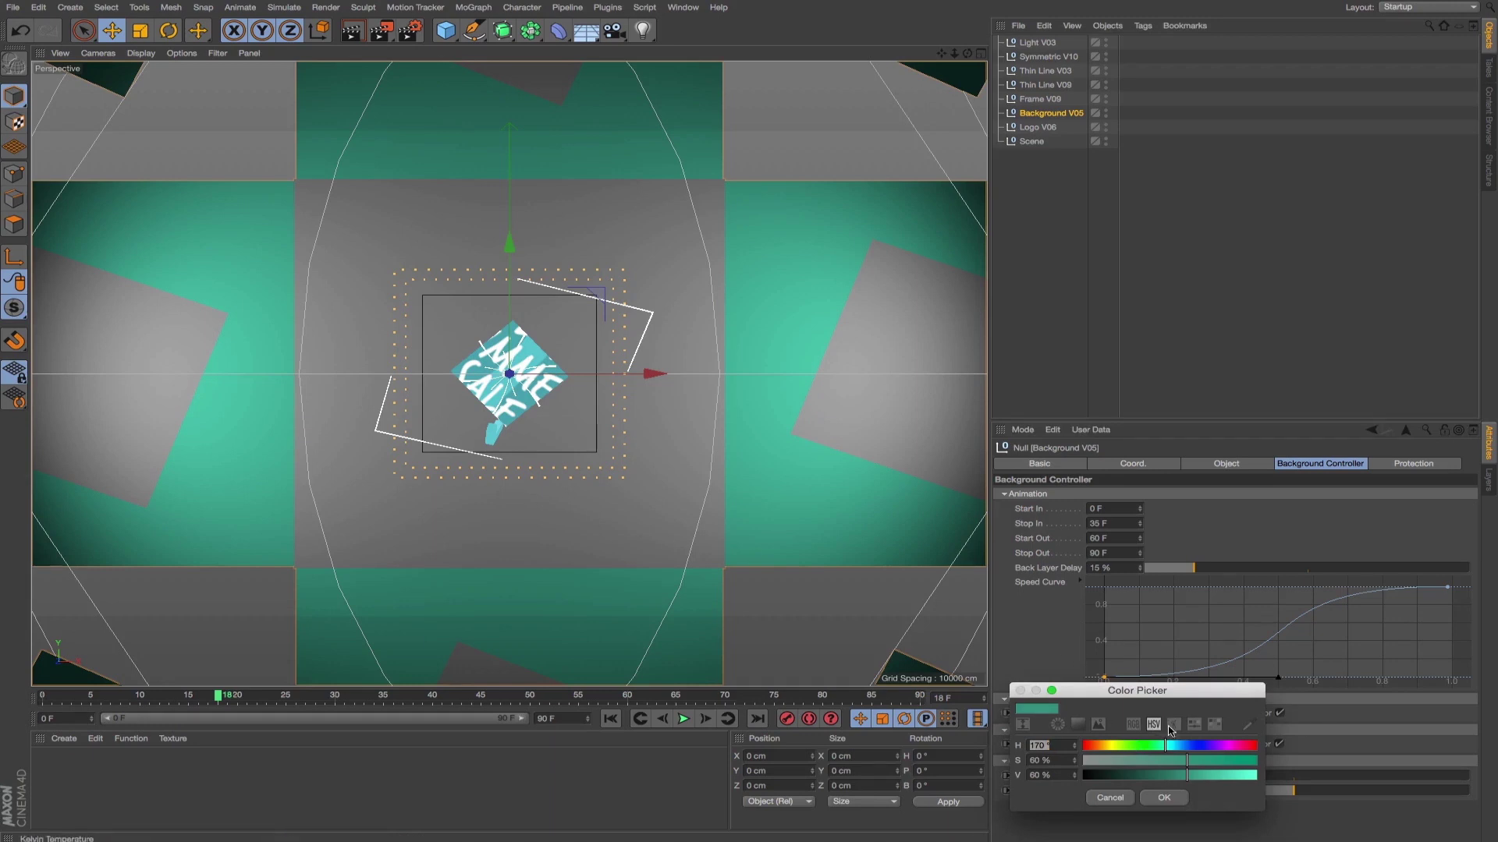
pyautogui.click(1248, 726)
pyautogui.click(508, 405)
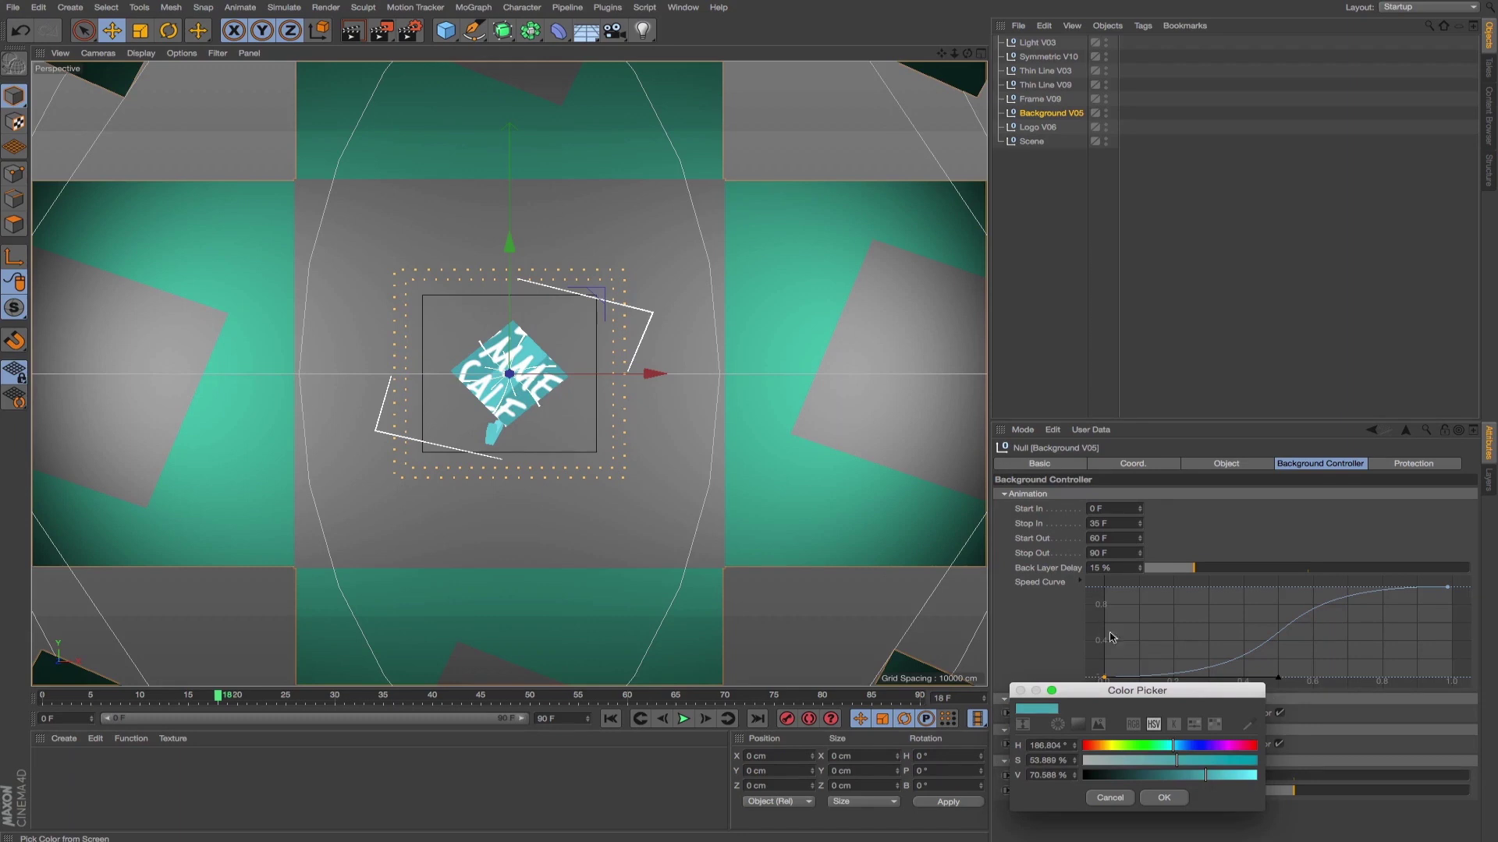
pyautogui.moveTo(1201, 778); pyautogui.dragTo(1186, 778)
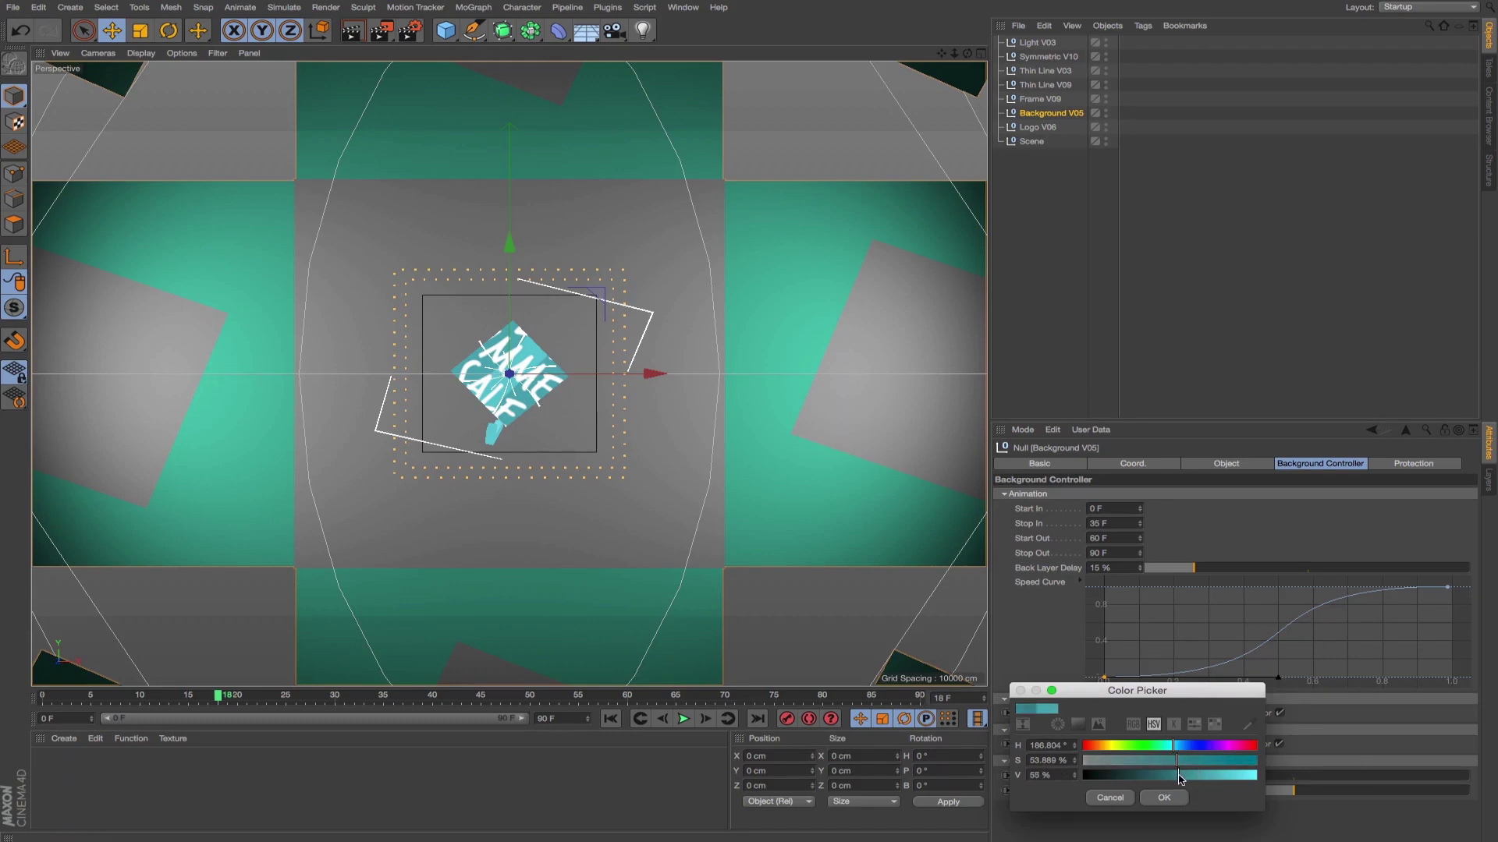
pyautogui.click(1166, 798)
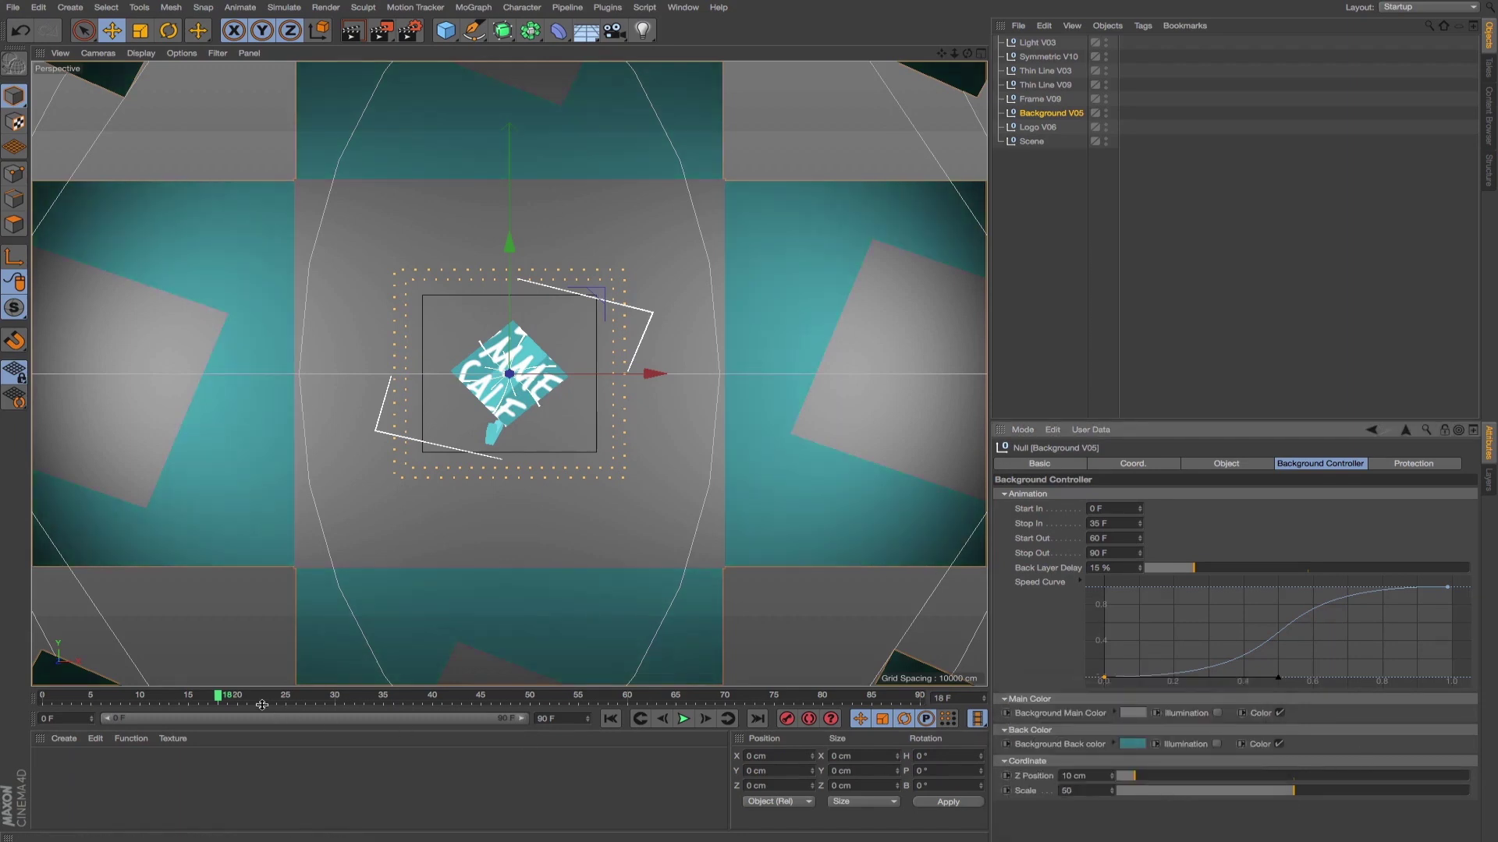
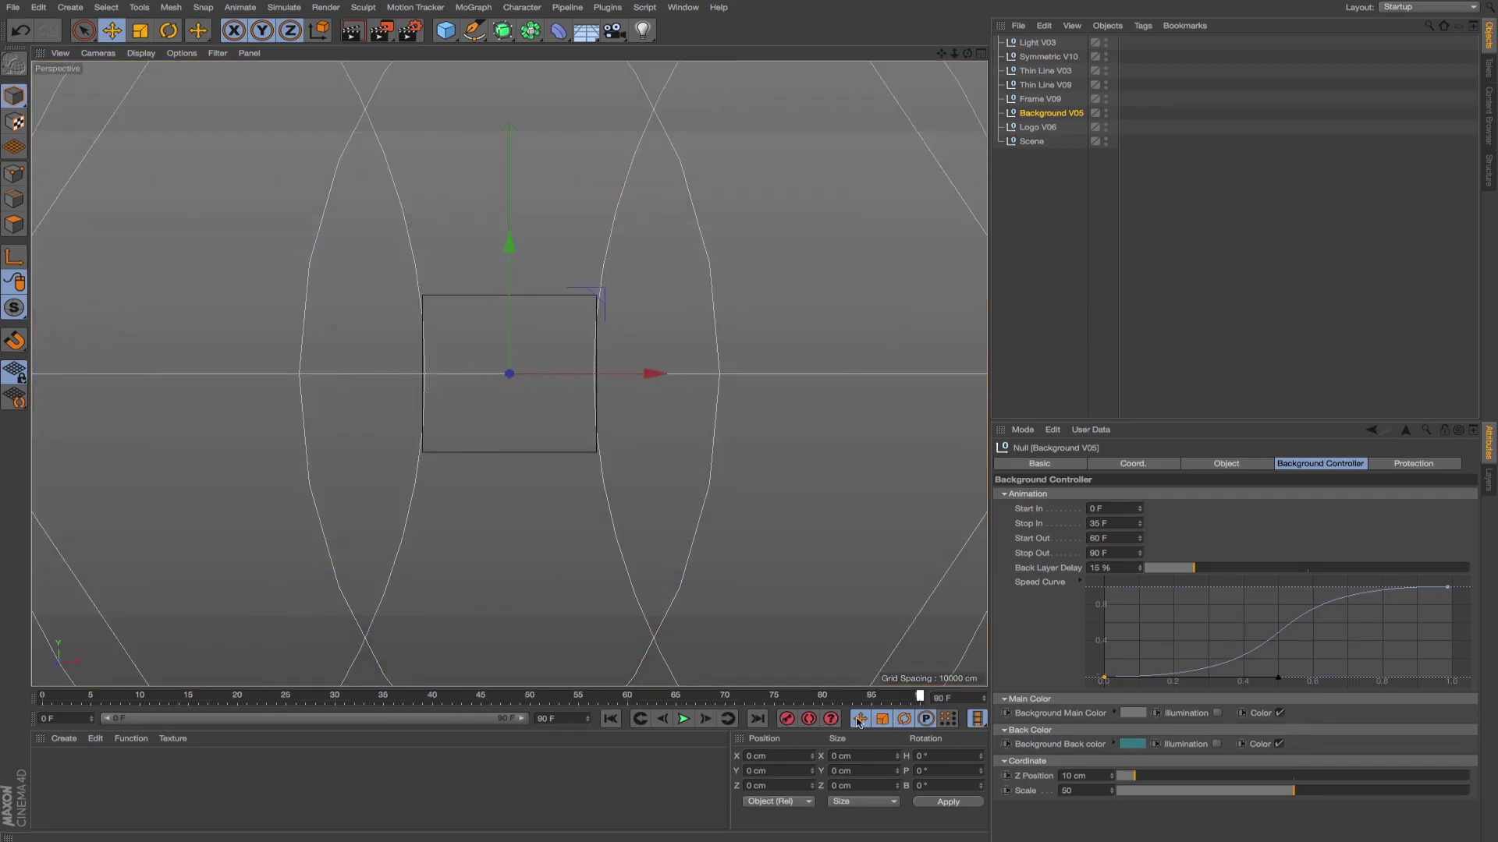
# - Scrub through the timeline and play the animation from the first frame to preview the teal background layers
pyautogui.moveTo(702, 696); pyautogui.dragTo(51, 698)
pyautogui.moveTo(163, 698); pyautogui.dragTo(595, 699)
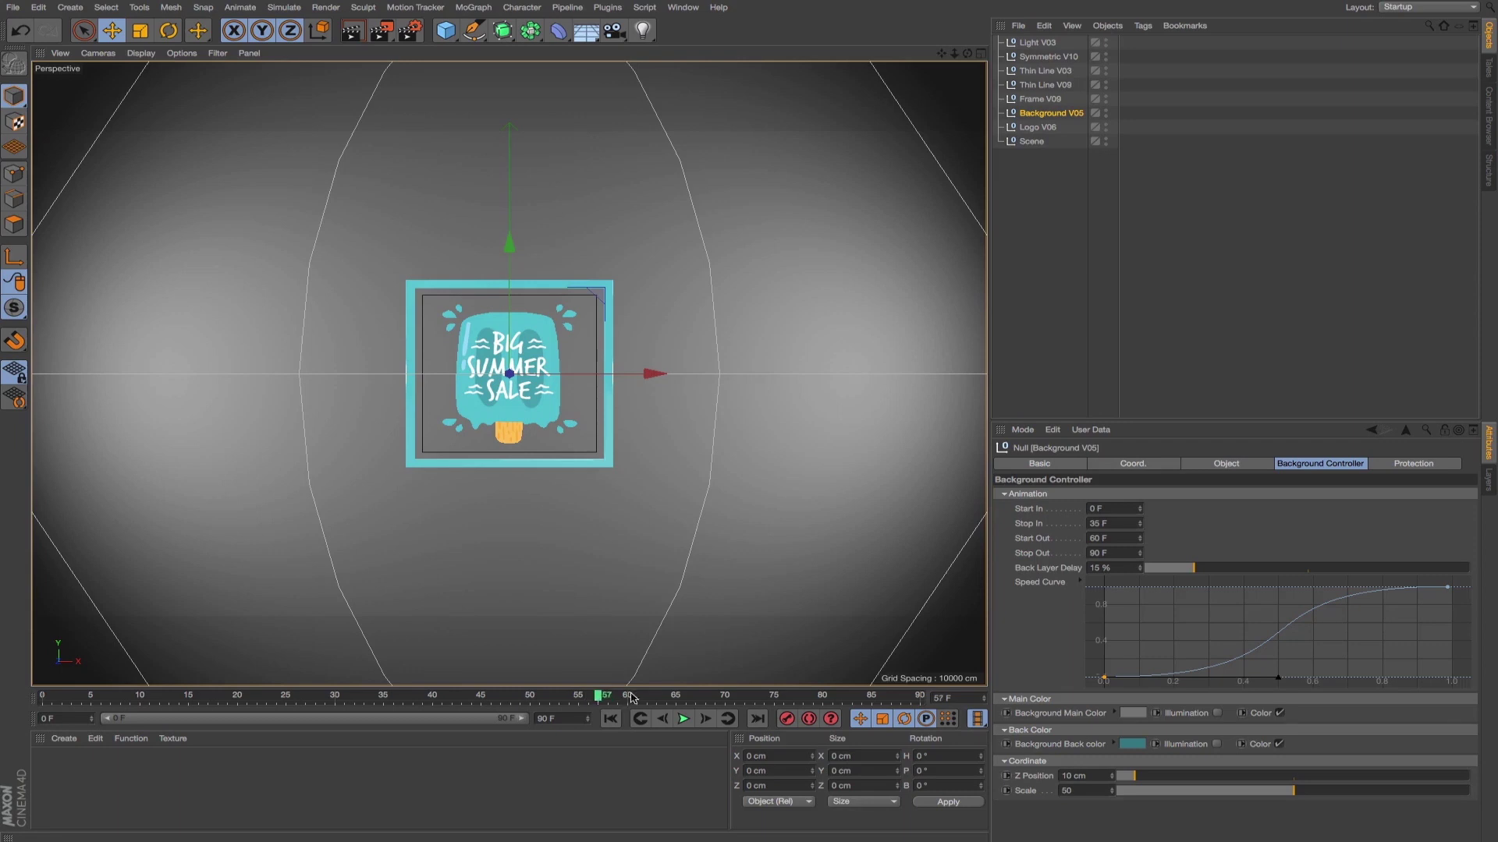
pyautogui.click(571, 696)
pyautogui.click(610, 719)
pyautogui.click(684, 719)
# - Turn off the Scene object's presets switch, exit the view through the separate Camera, and turn the presets back on
pyautogui.click(1031, 141)
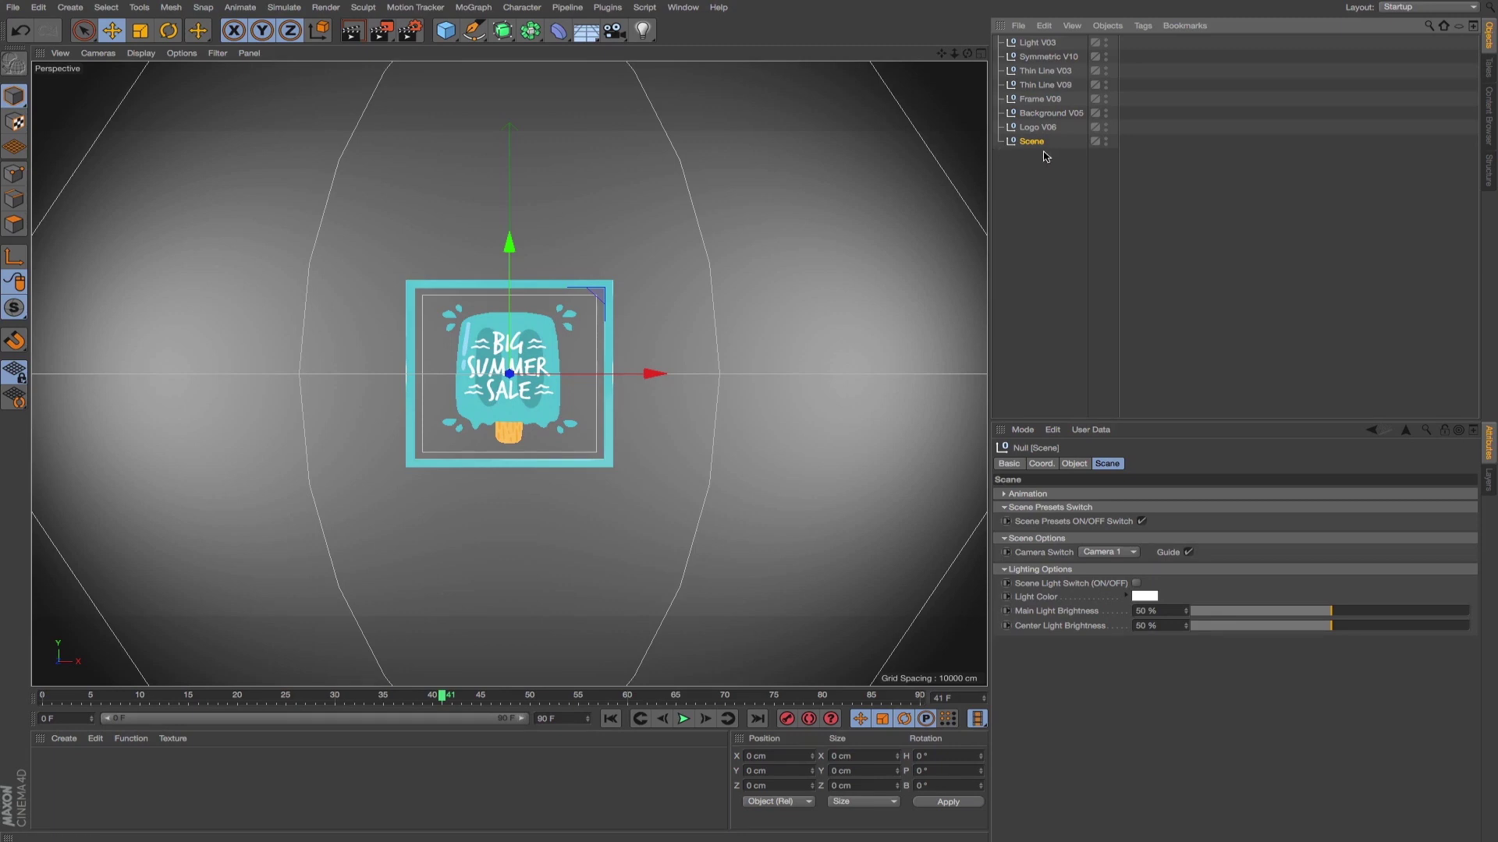
pyautogui.click(1018, 493)
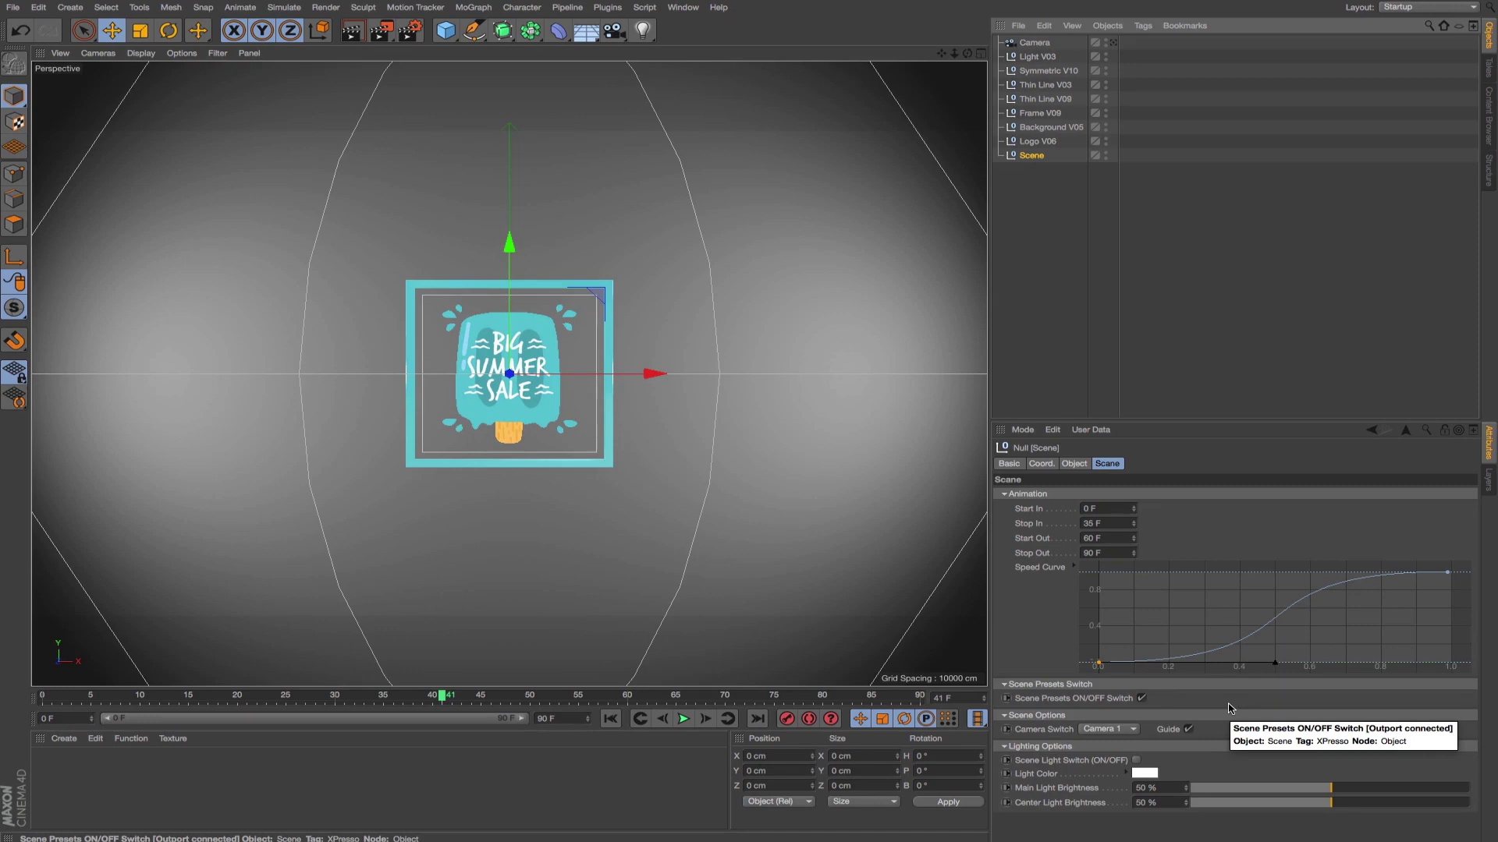
pyautogui.click(1141, 699)
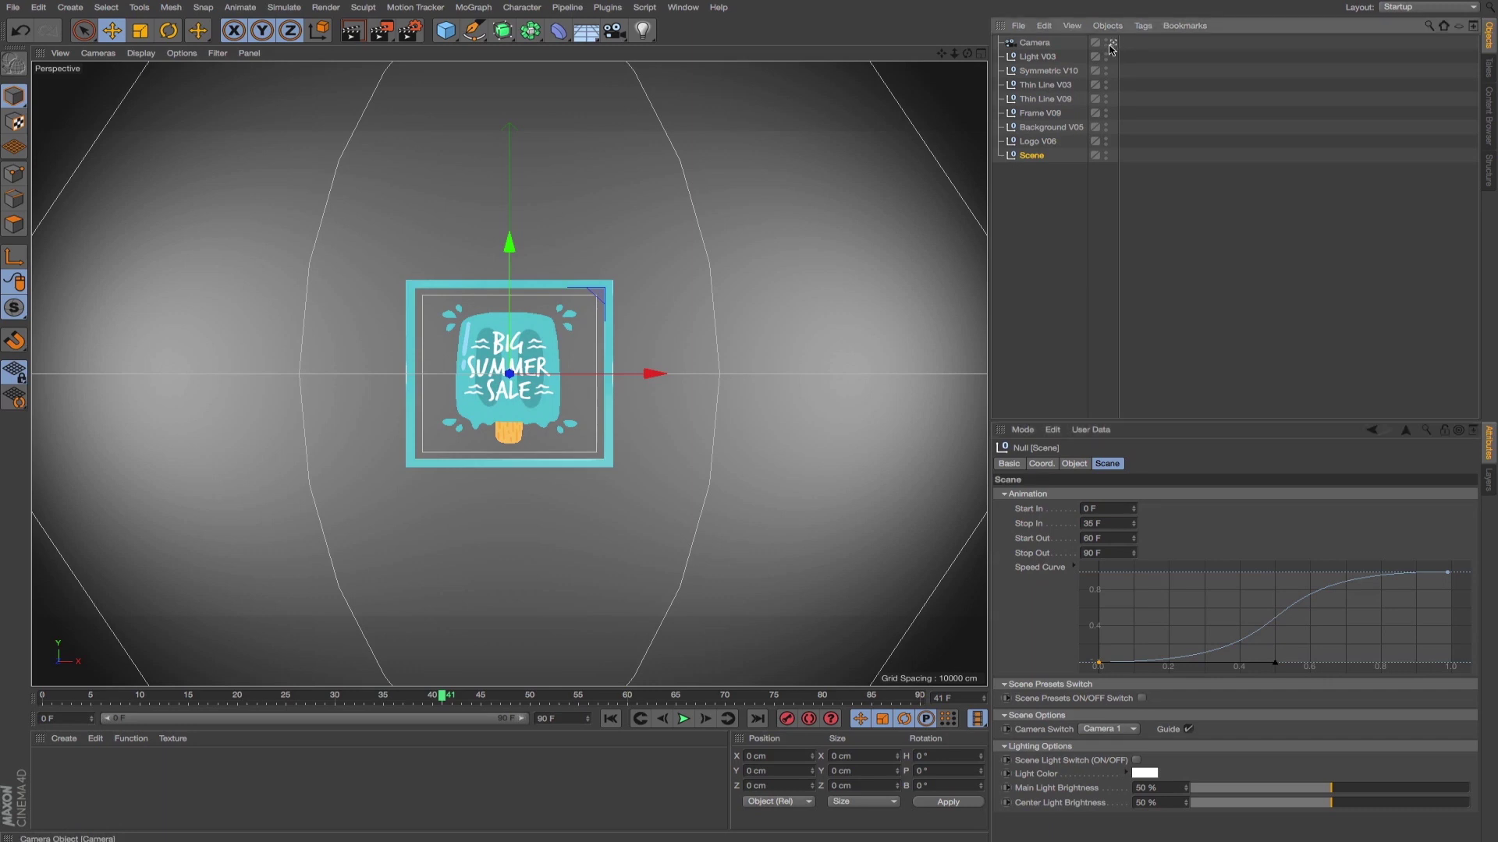
pyautogui.click(1035, 43)
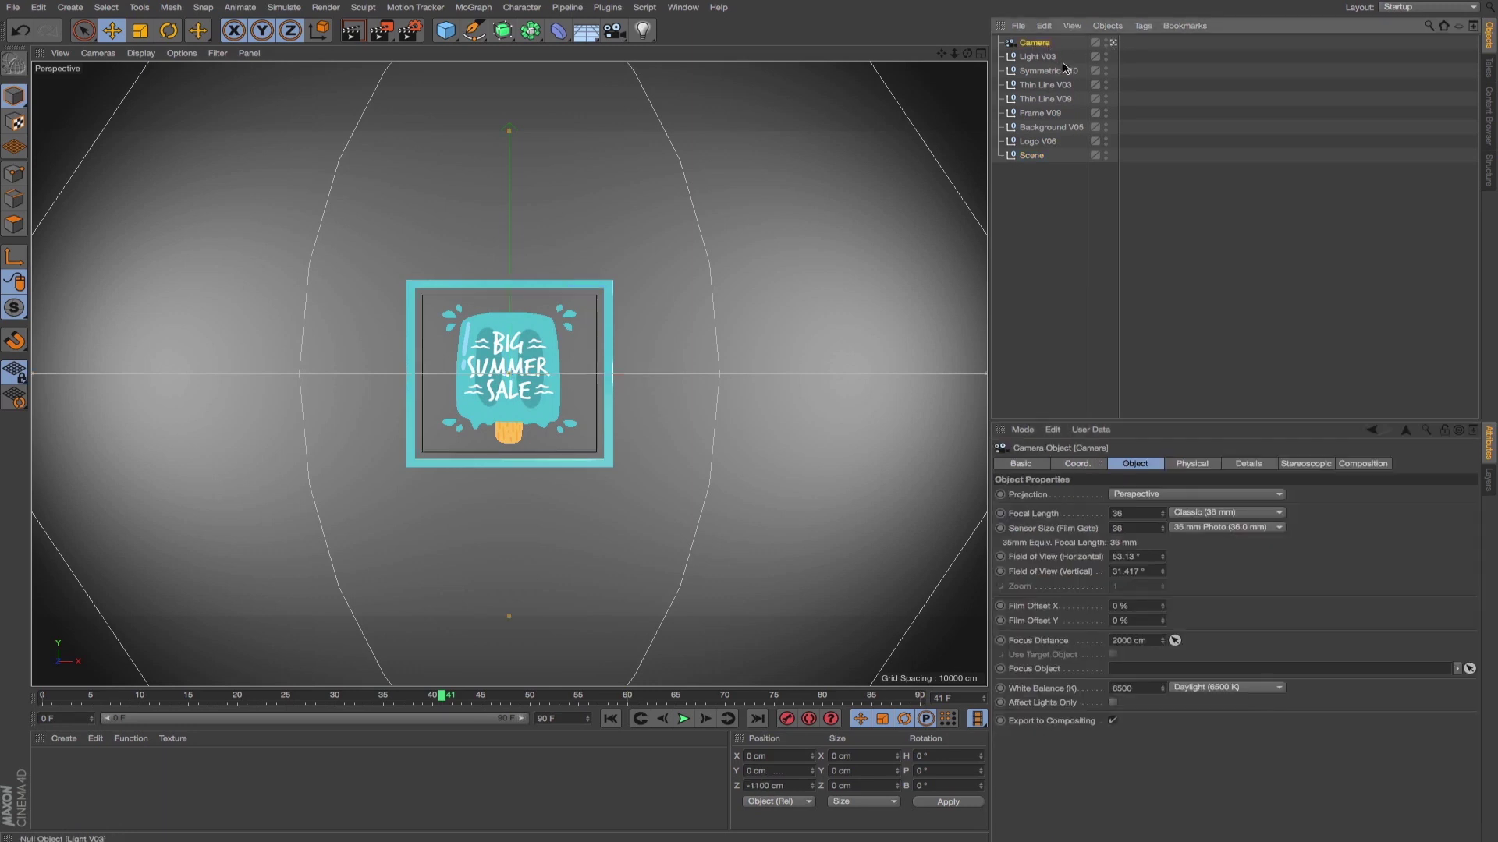
pyautogui.click(1117, 42)
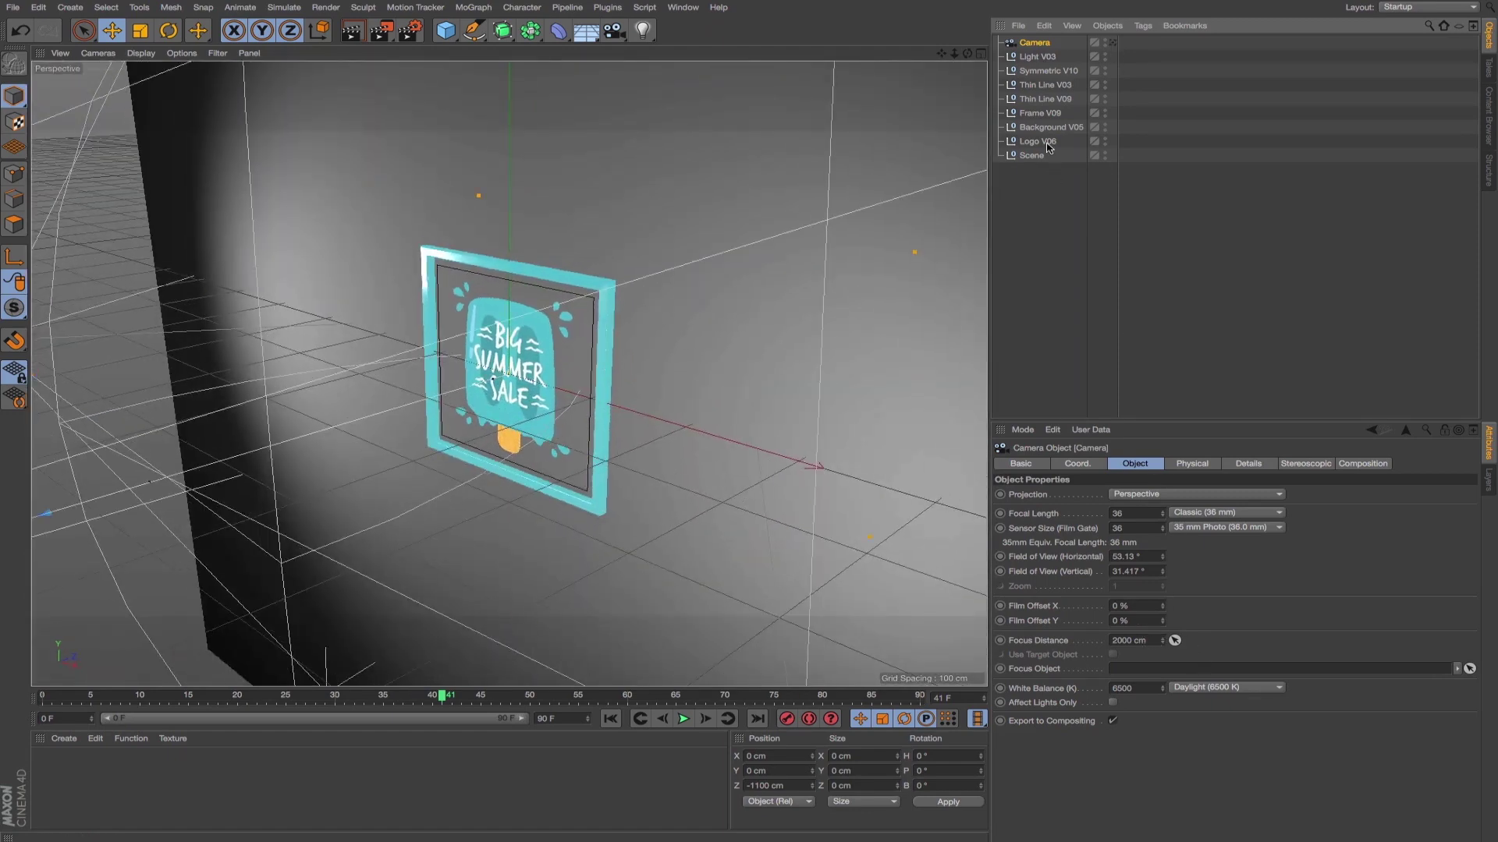
pyautogui.click(1035, 156)
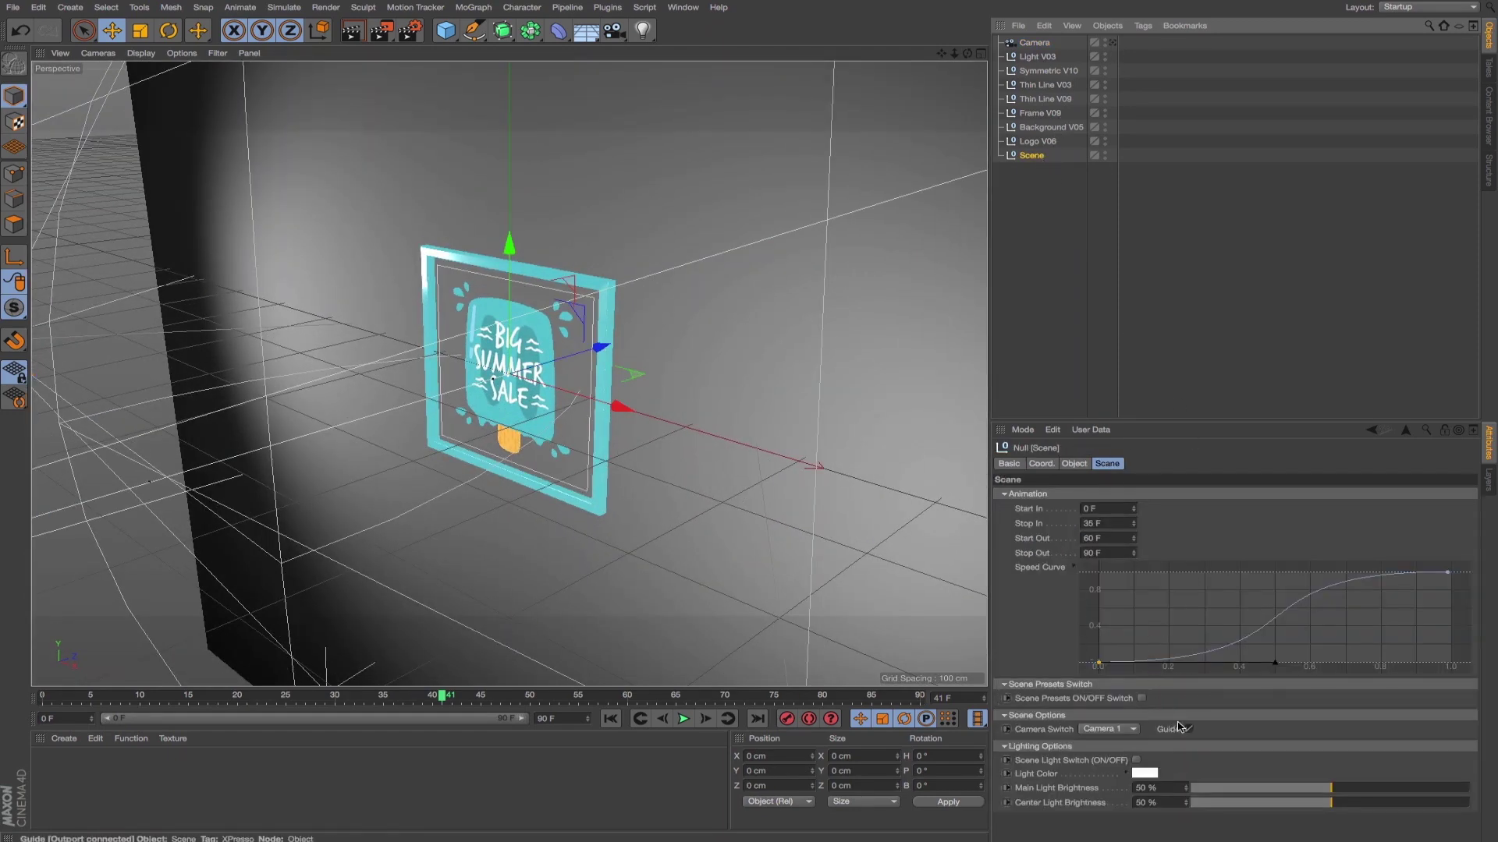
pyautogui.click(1142, 699)
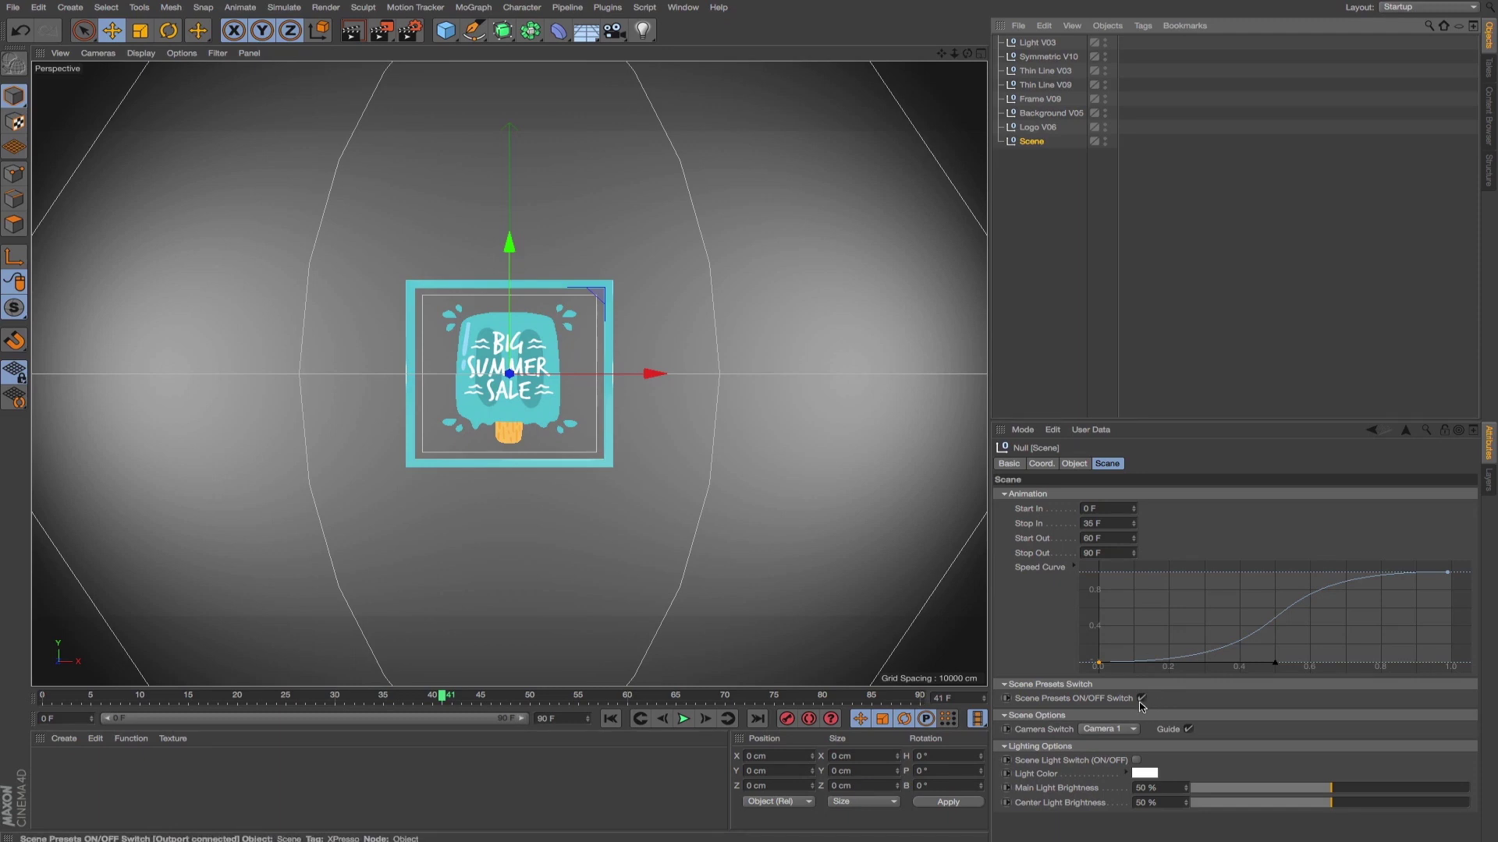
# - Set the Scene object's camera switch to Camera 2 and play the animation
pyautogui.click(1113, 732)
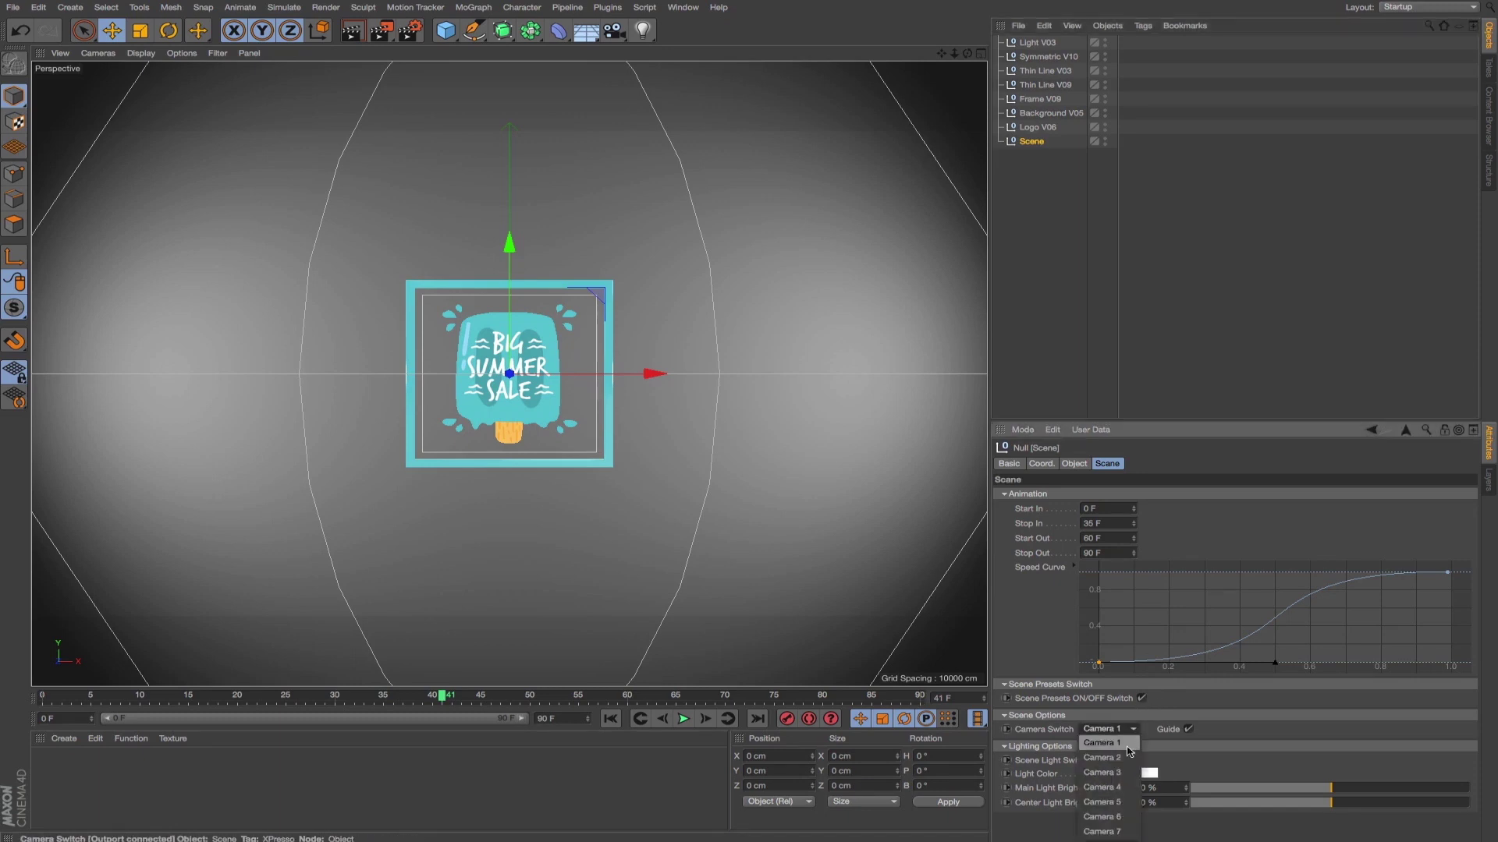
pyautogui.click(1103, 732)
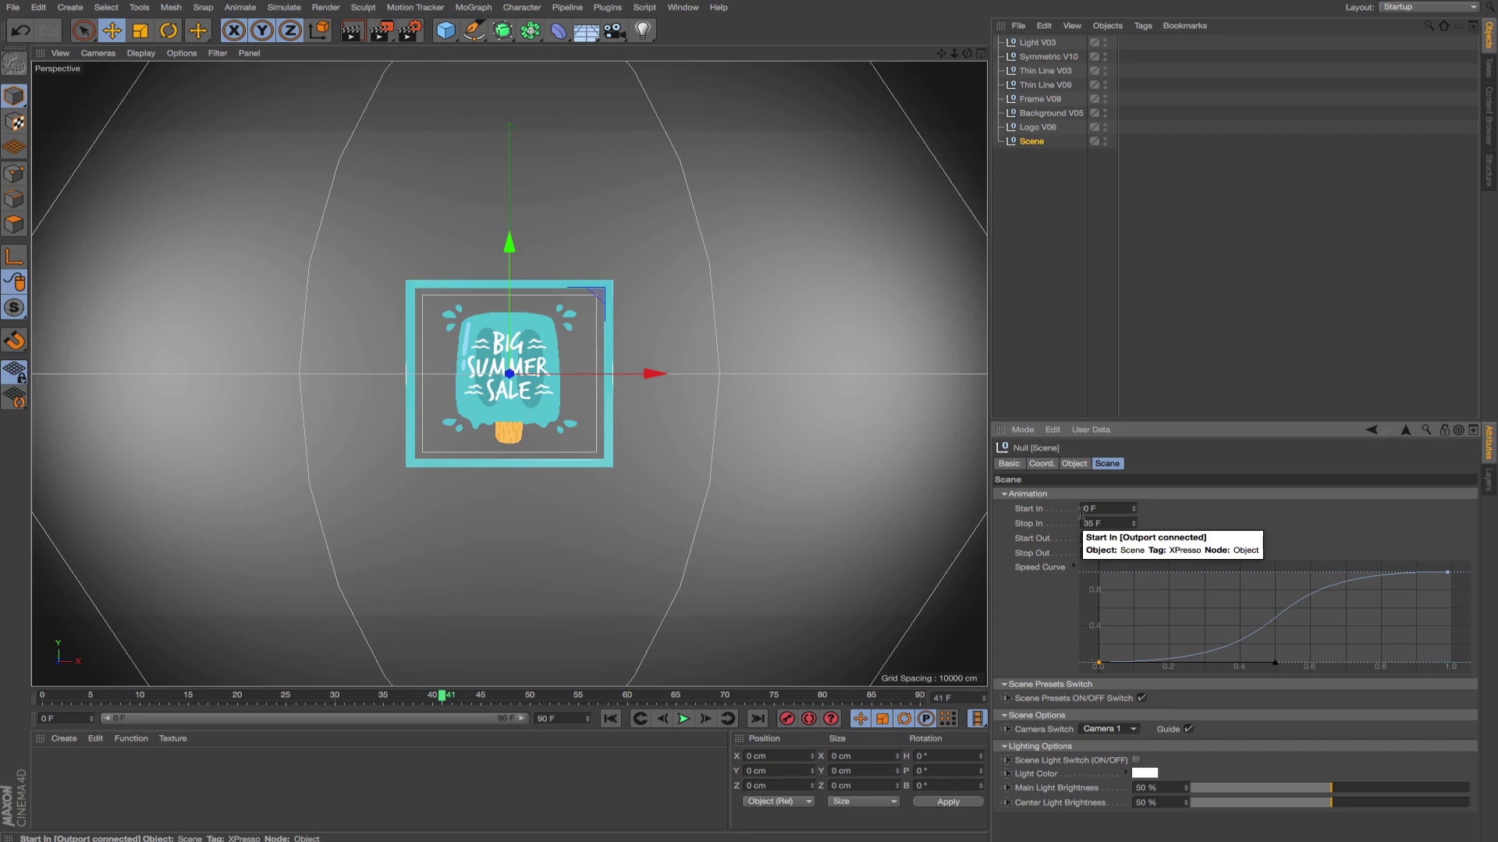
pyautogui.click(683, 718)
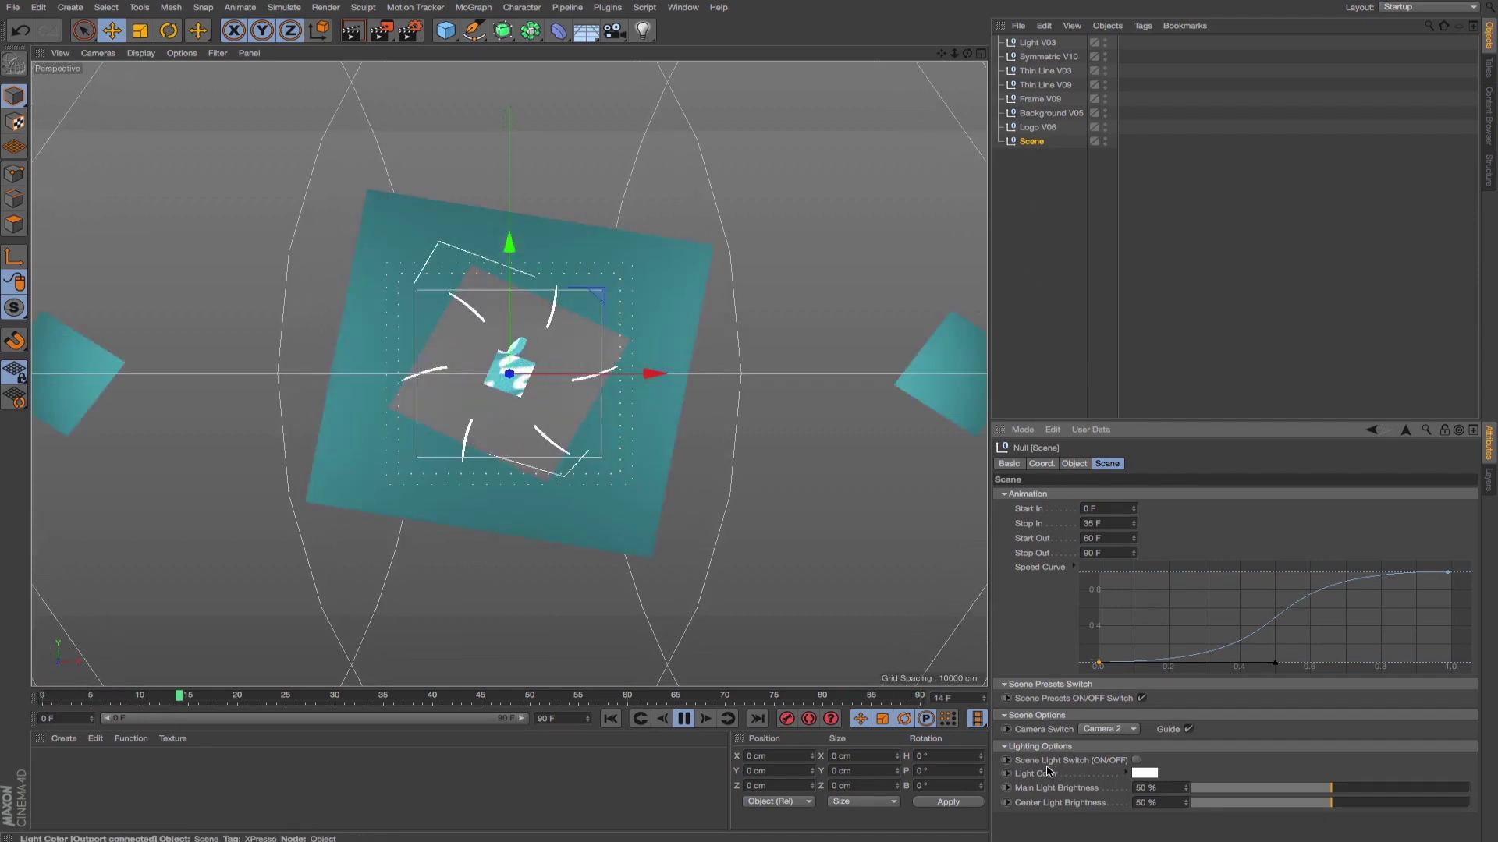
# - Turn on the scene light, set main and center light brightness to 11 %, and test-render frame 66 before and after the brightness change
pyautogui.click(1135, 760)
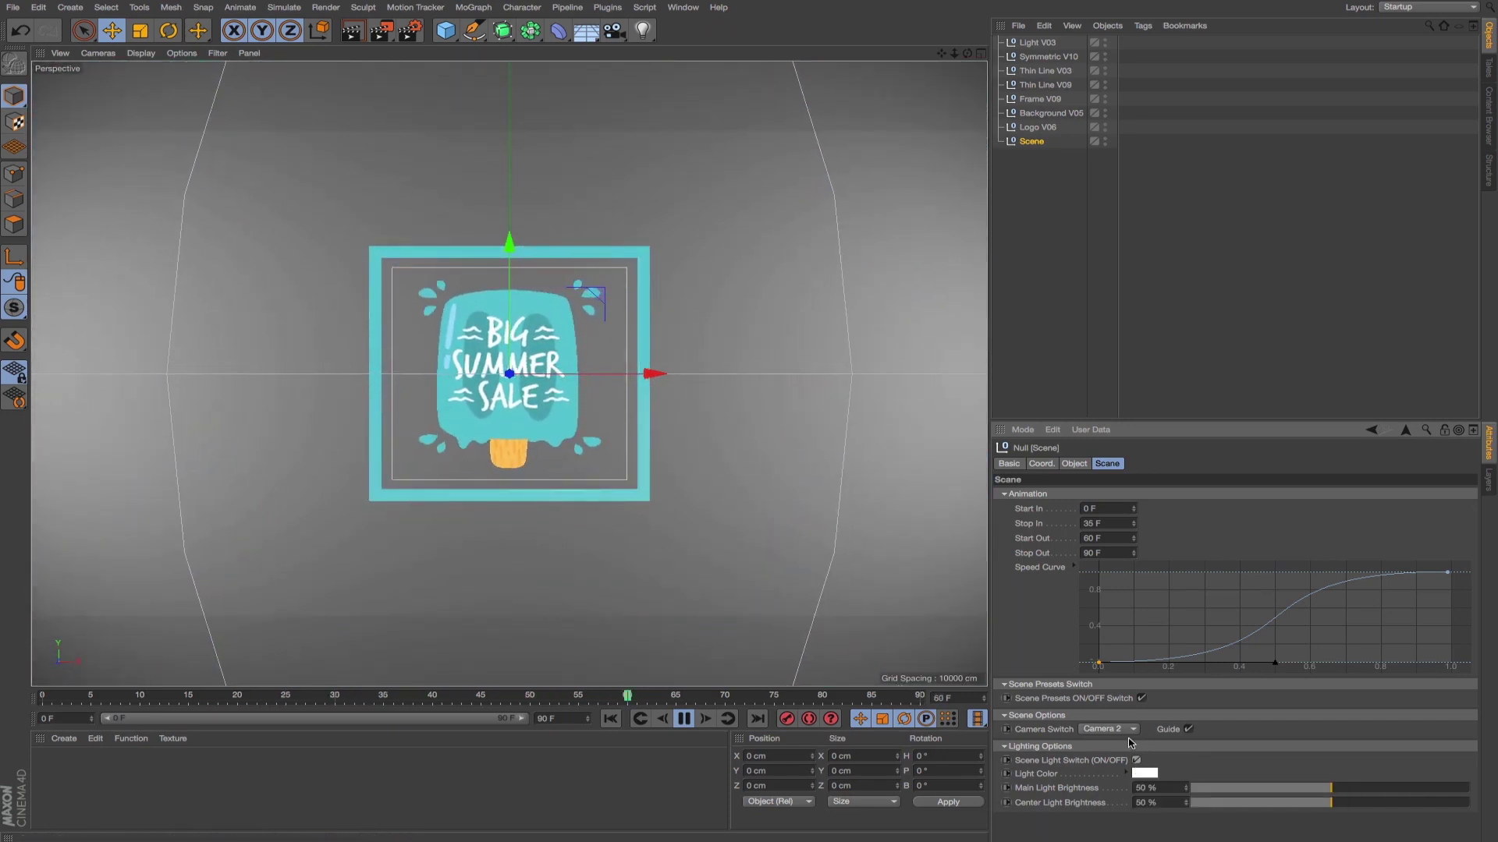
pyautogui.click(683, 719)
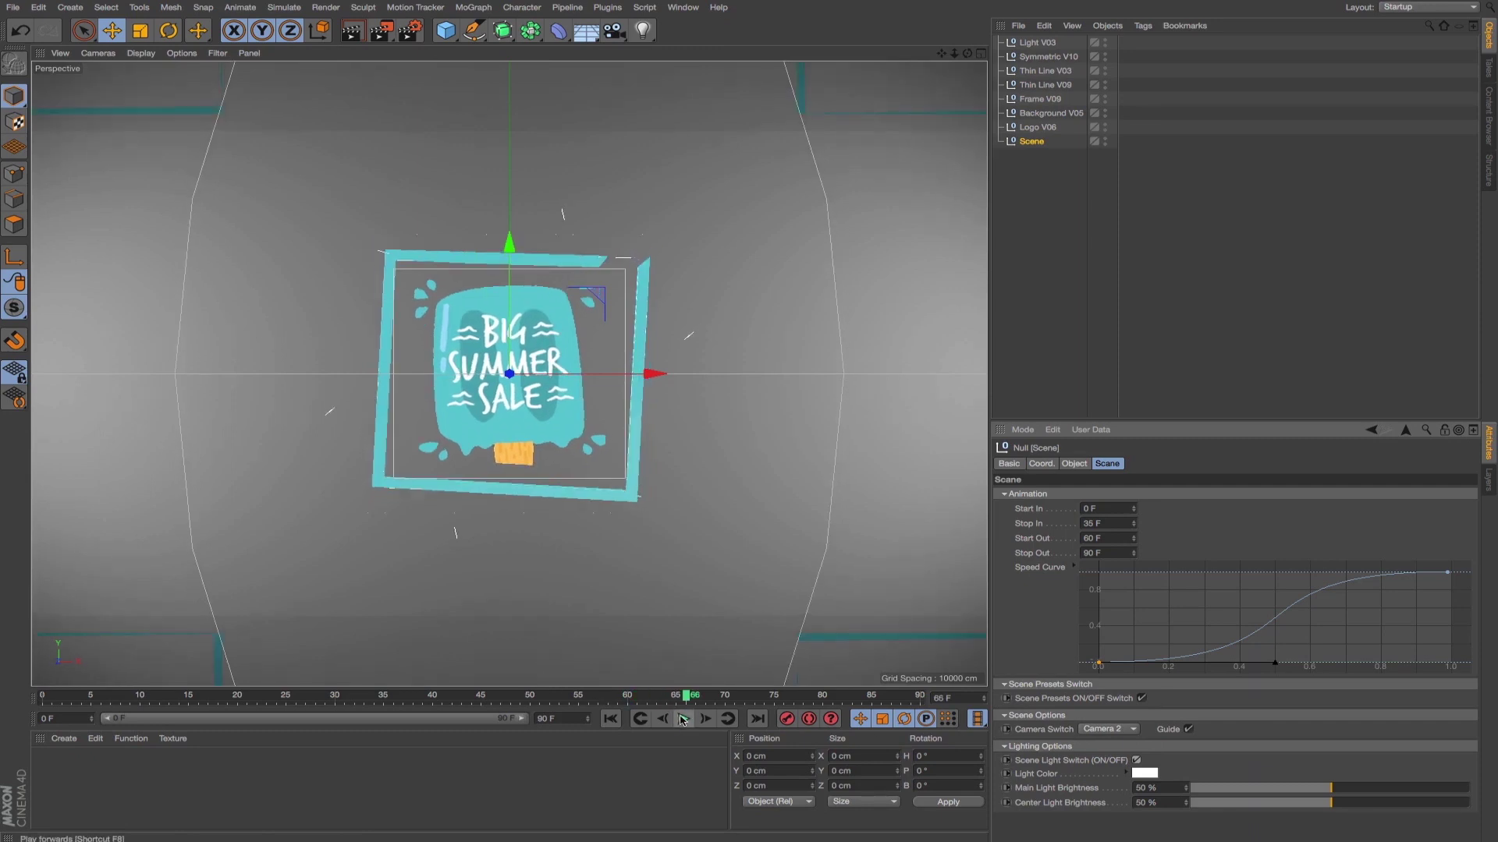
pyautogui.hotkey('shift', 'r')
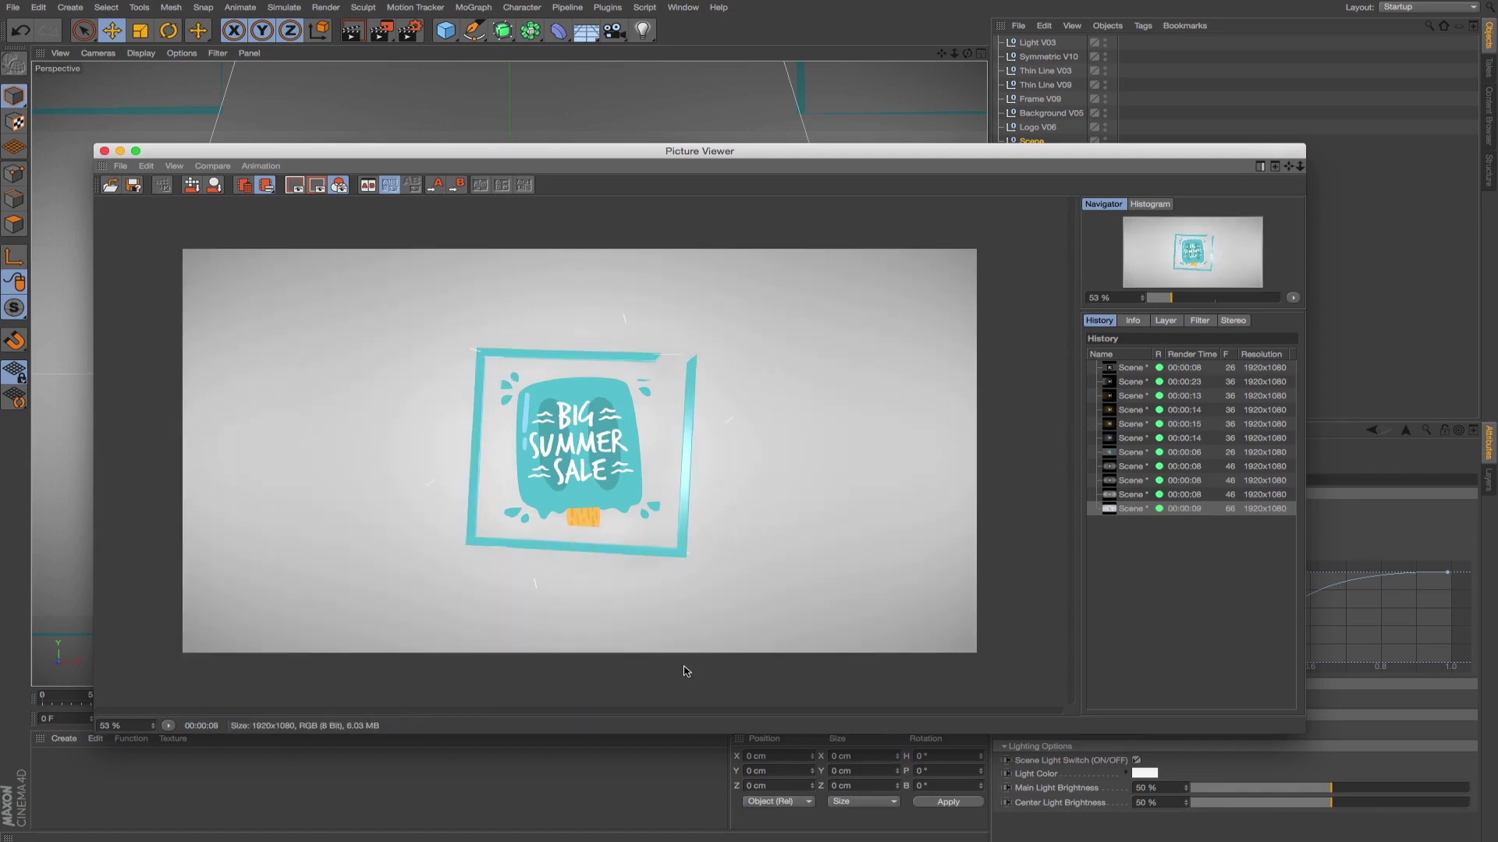
pyautogui.moveTo(1331, 788); pyautogui.dragTo(1226, 811)
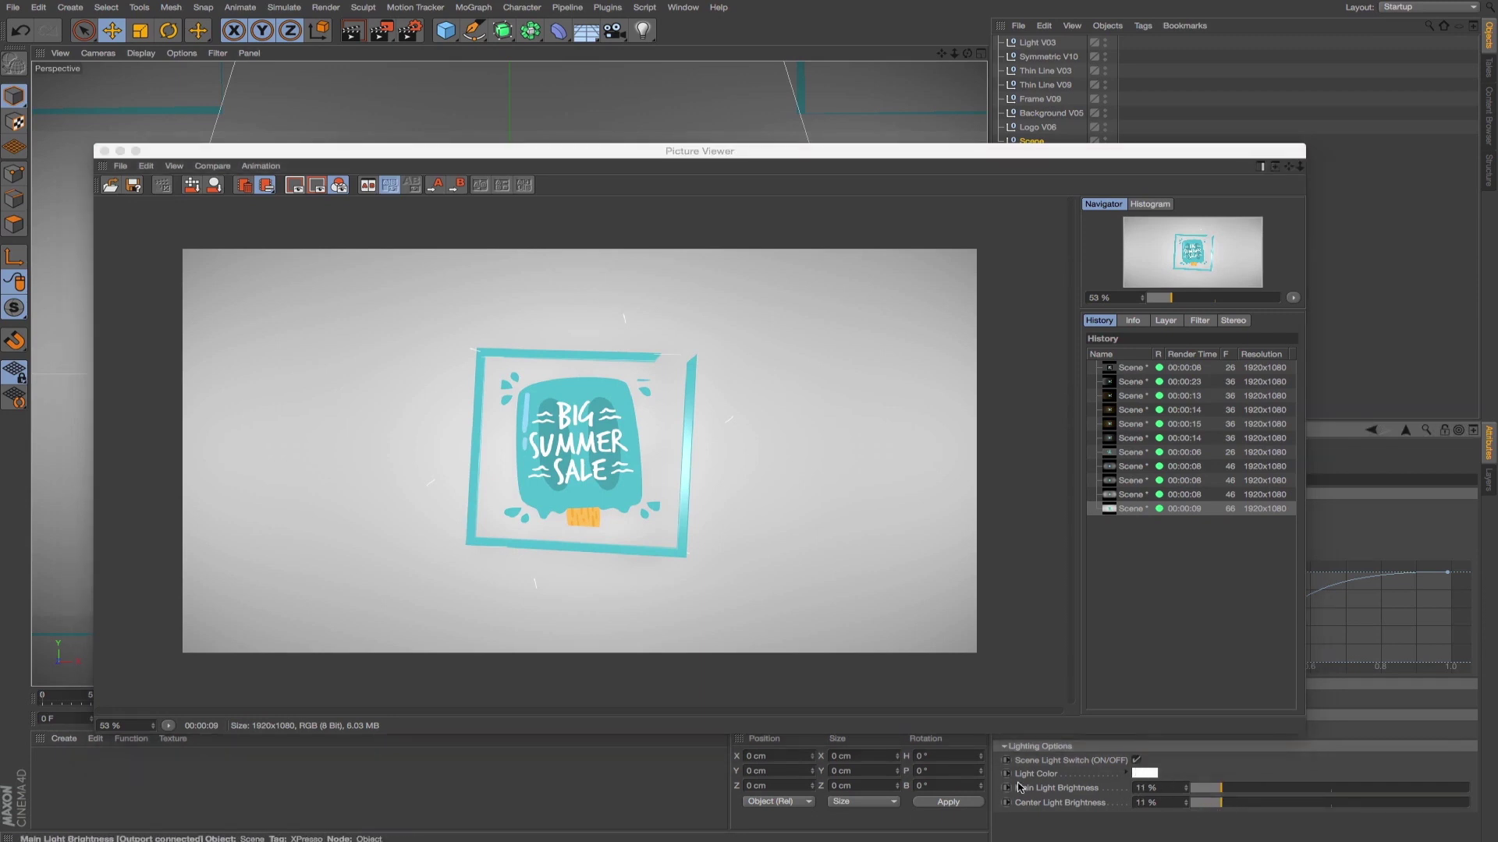
pyautogui.hotkey('shift', 'r')
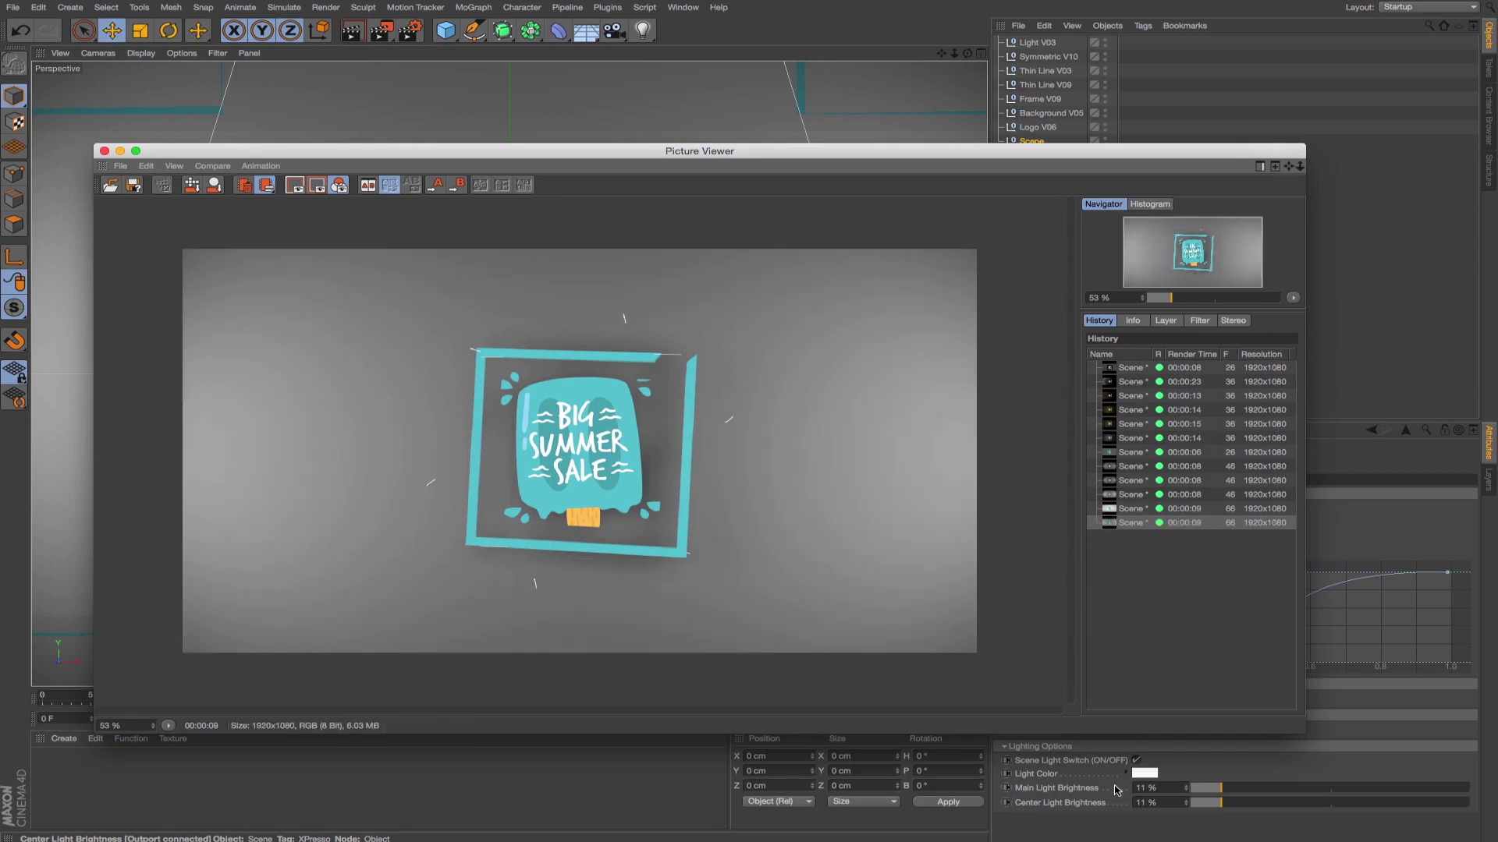
# - Compare the latest frame 46 and frame 66 renders, turn off the scene light and close the Picture Viewer
pyautogui.click(1132, 495)
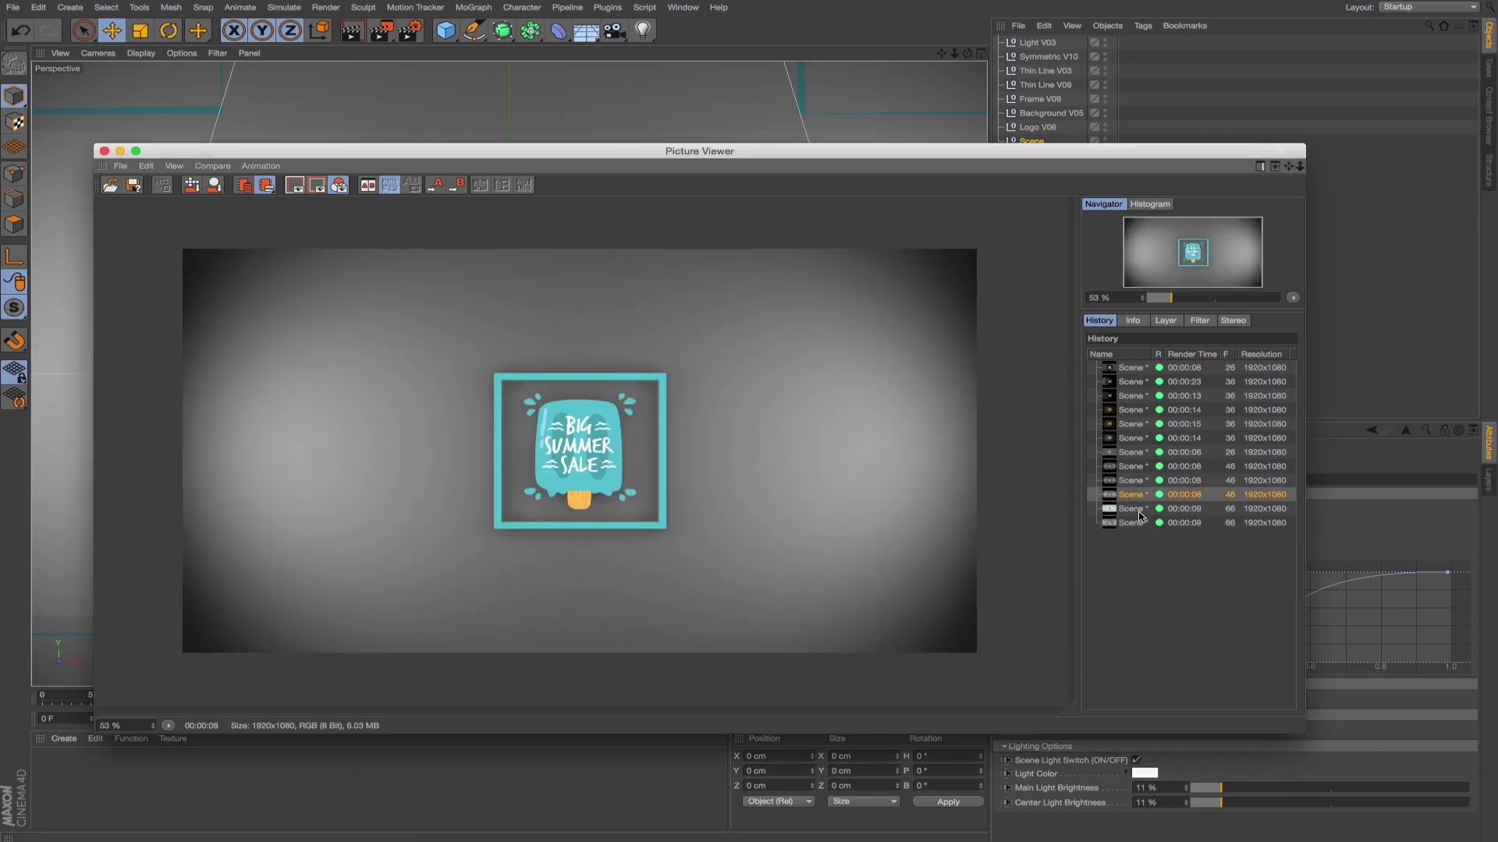
pyautogui.click(1137, 522)
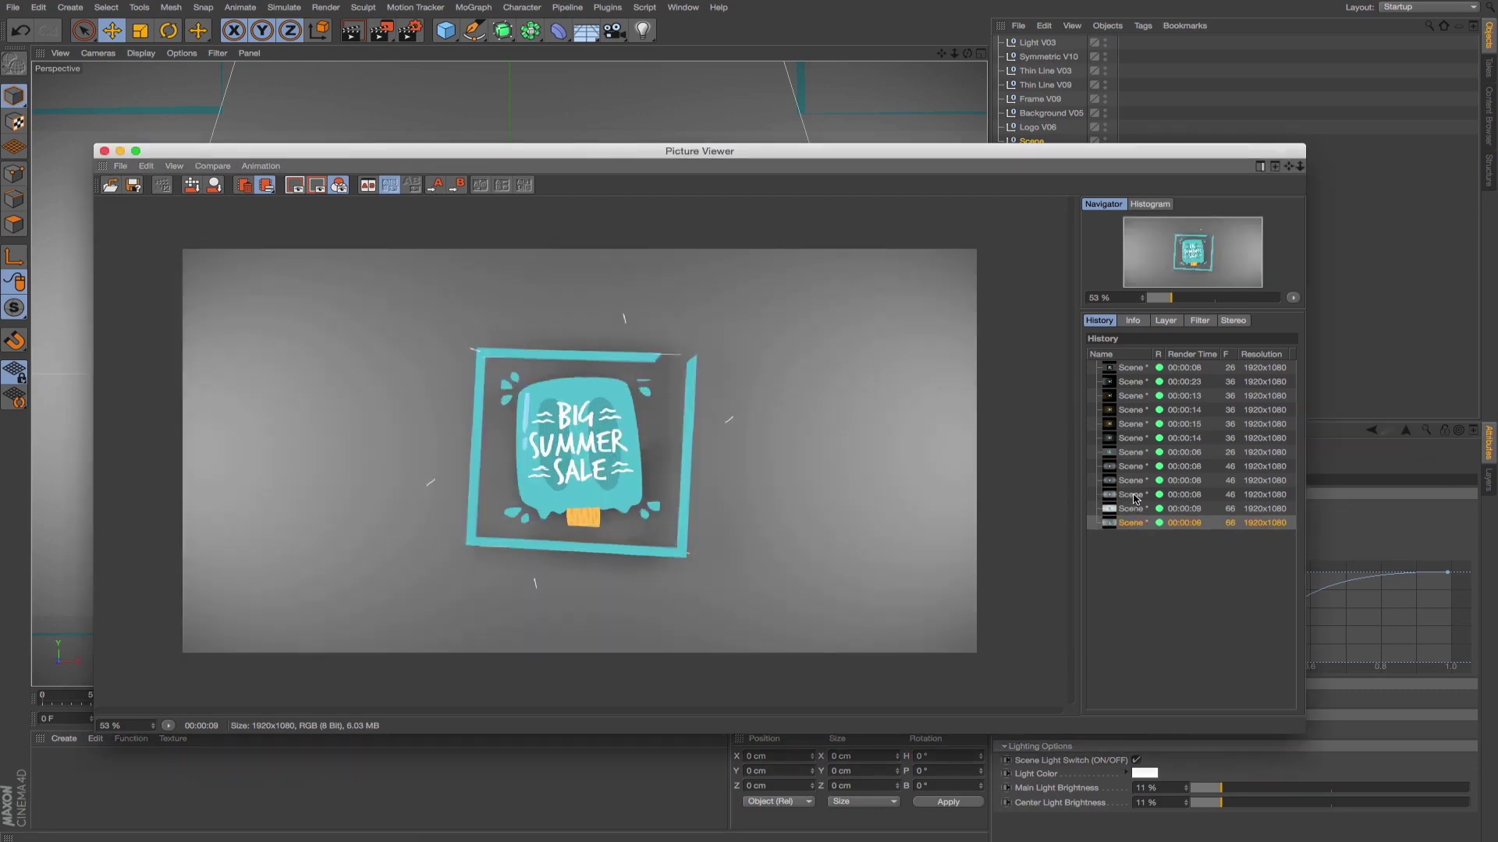
pyautogui.click(1132, 496)
pyautogui.click(1132, 523)
pyautogui.click(1137, 762)
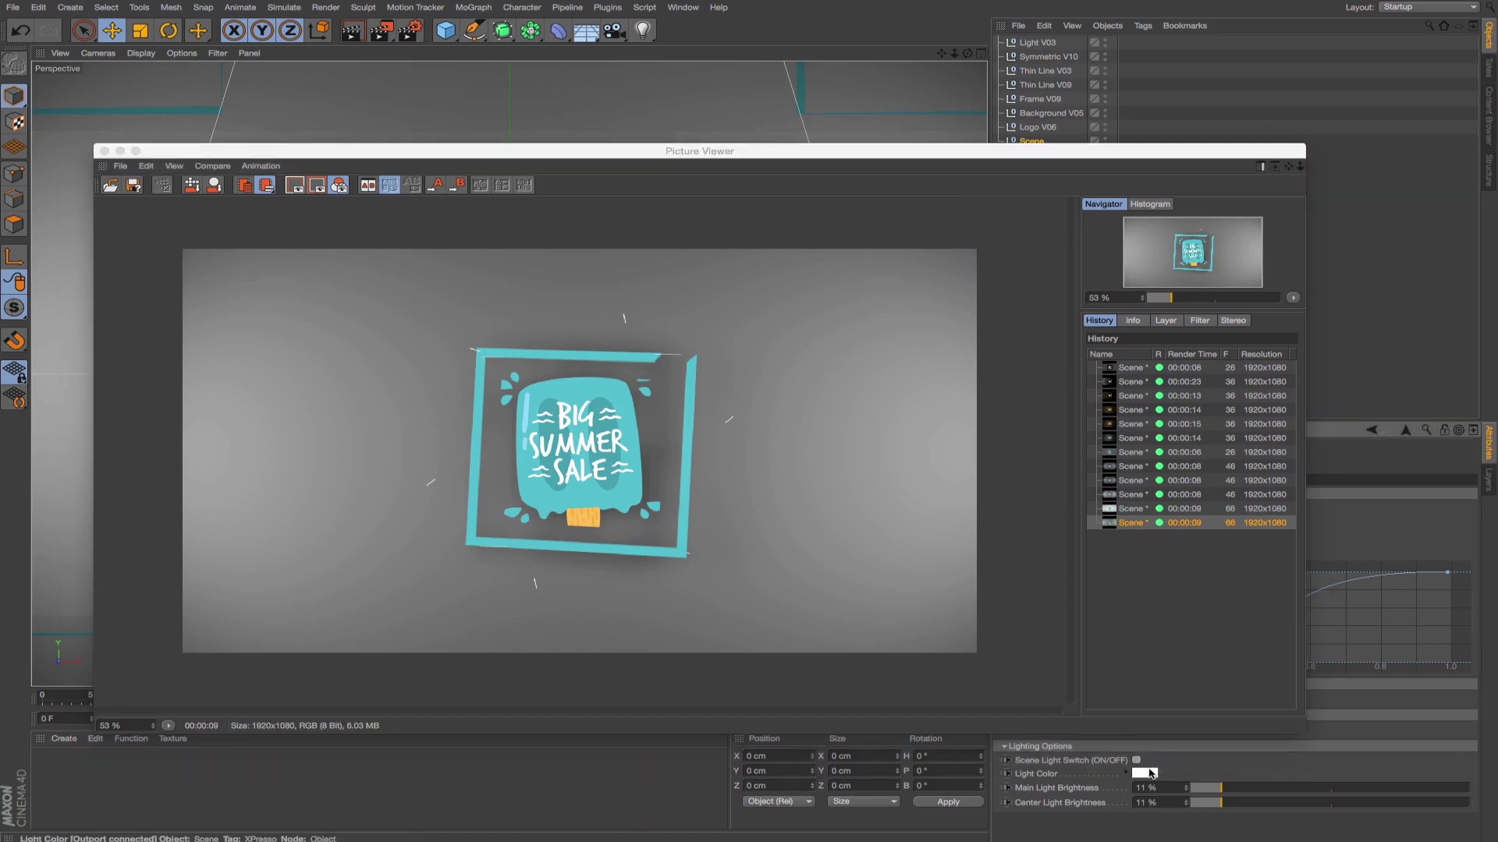
pyautogui.moveTo(1056, 154); pyautogui.dragTo(1150, 141)
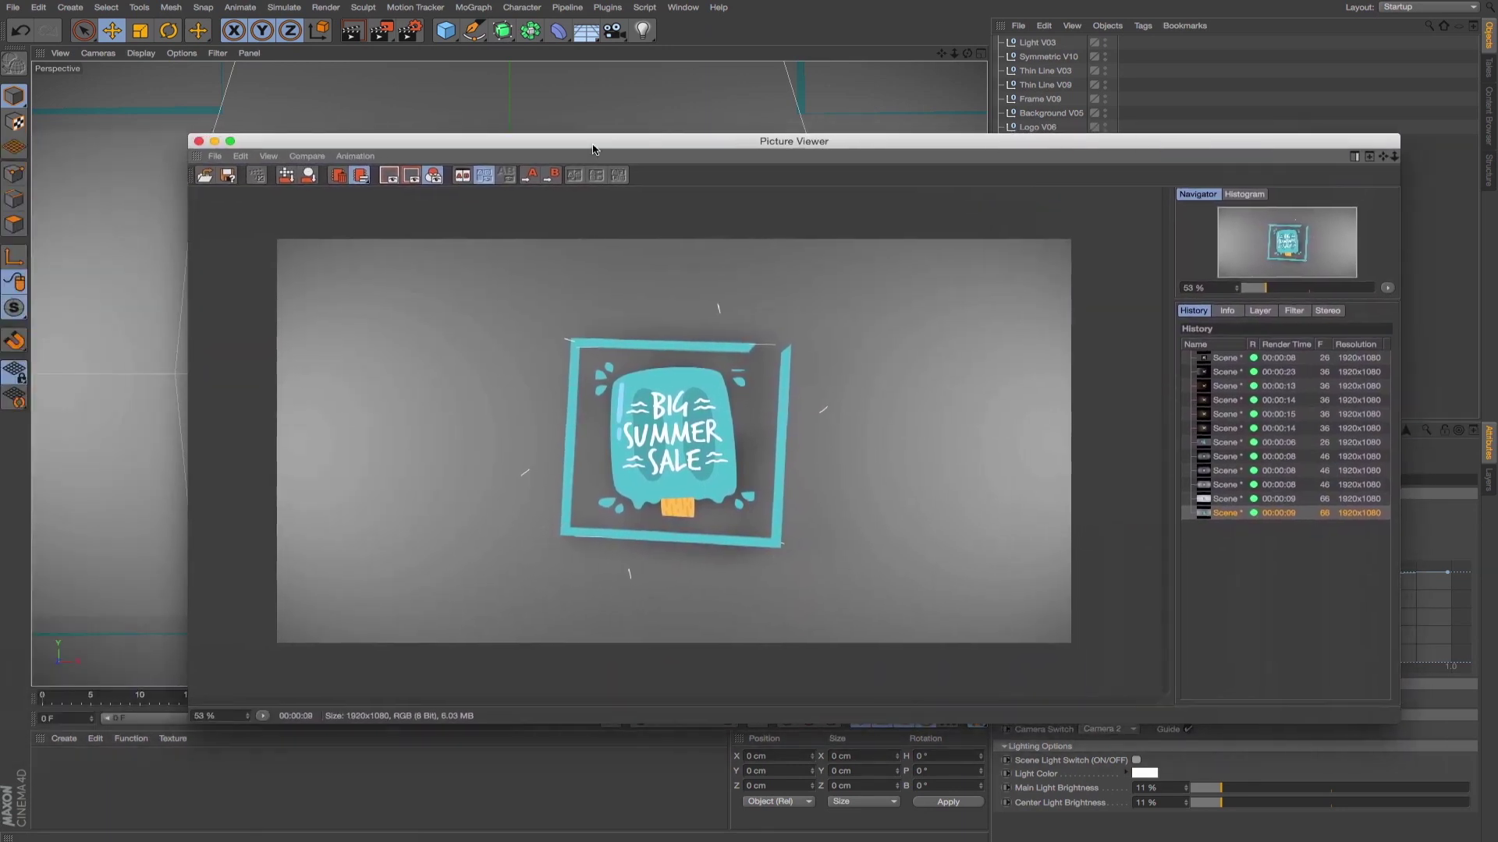
pyautogui.click(221, 142)
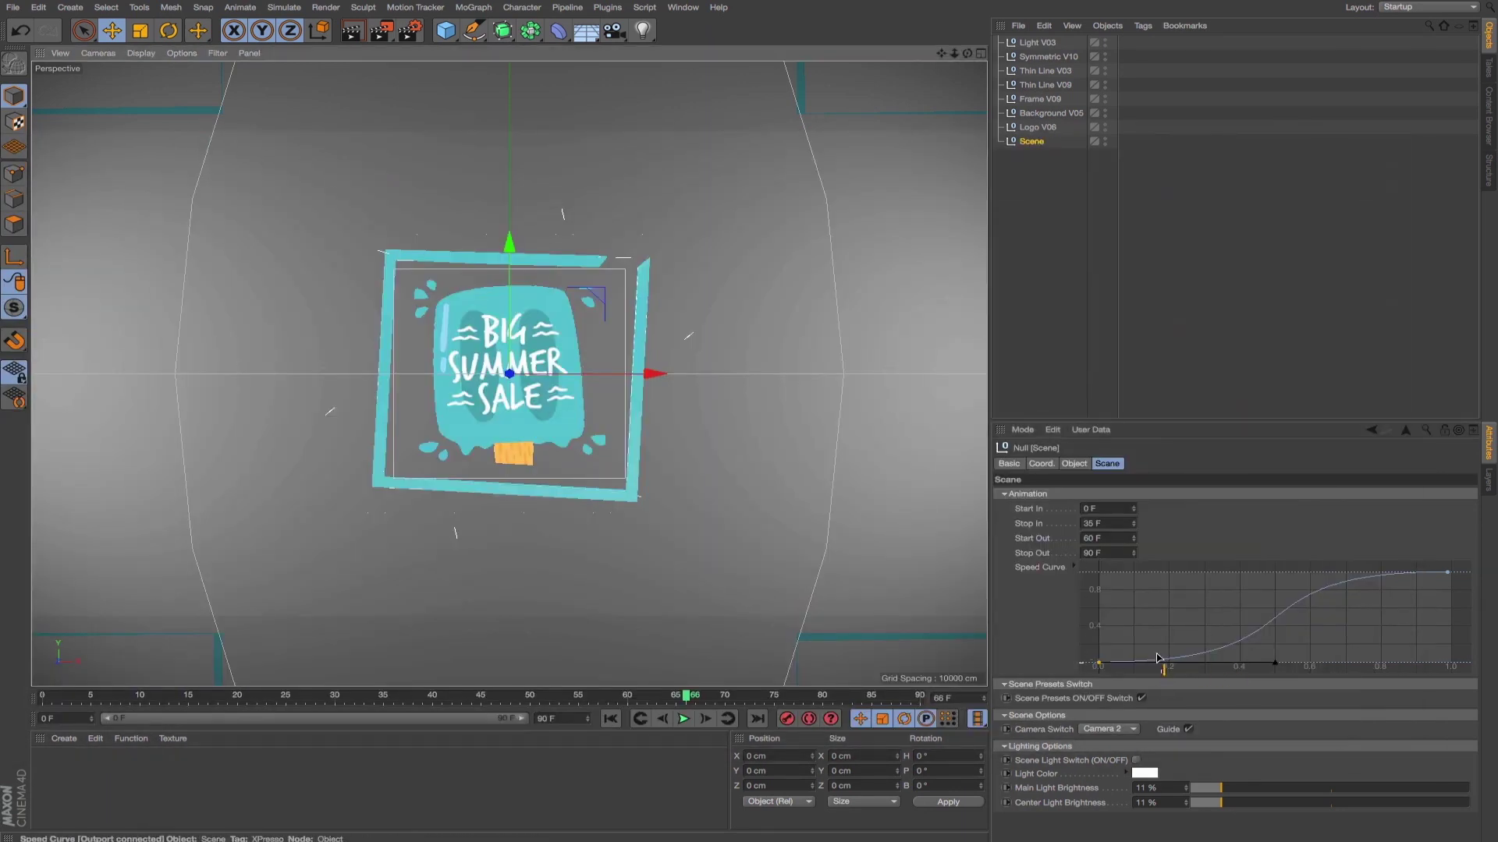
# - Bring up the Logo V06 texture settings, create a new material and open it in the Material Editor
pyautogui.click(1040, 128)
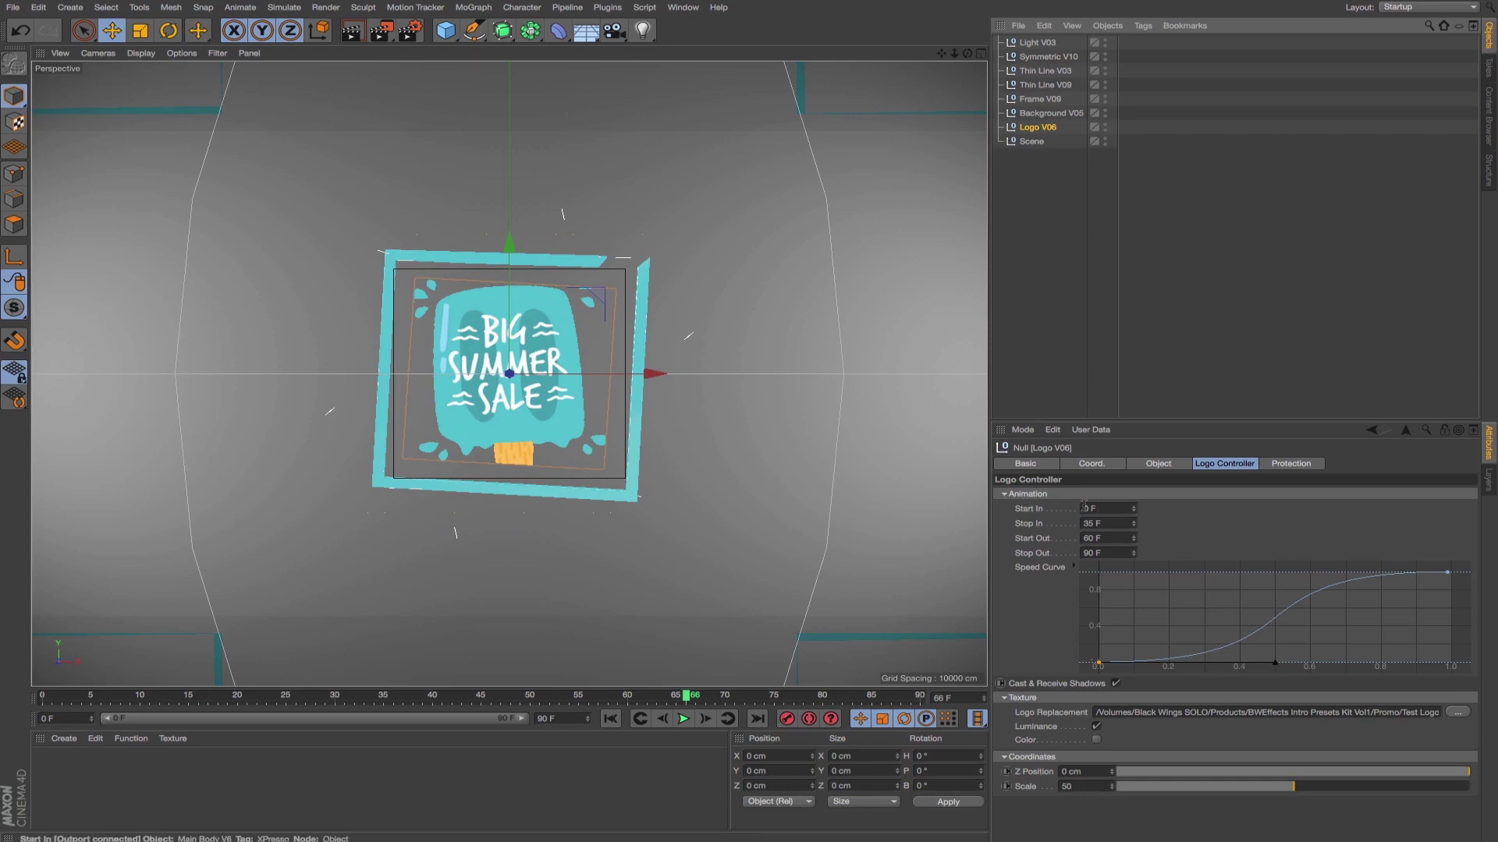
pyautogui.click(1004, 495)
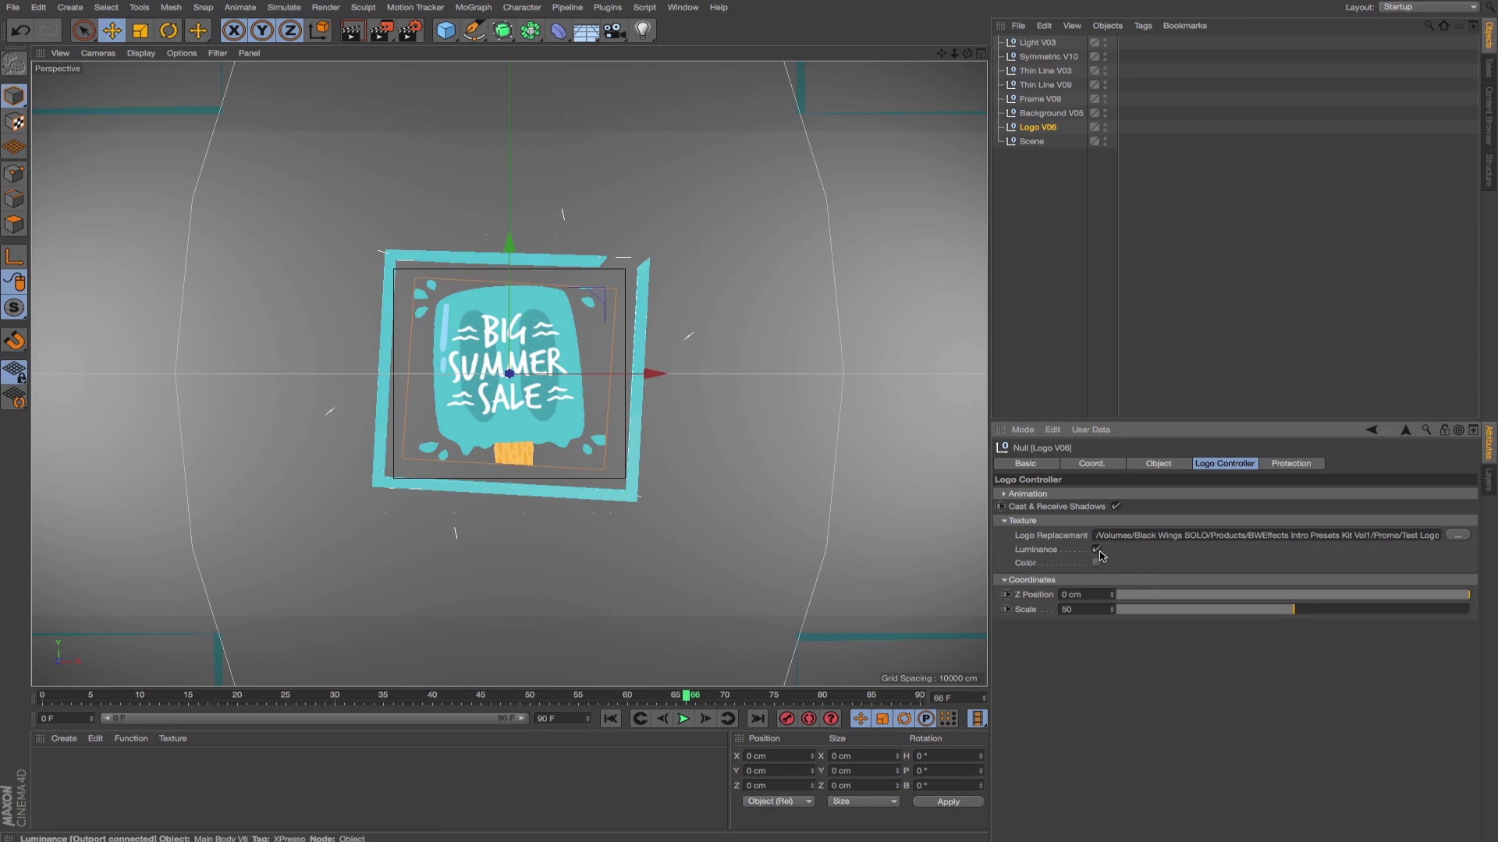
pyautogui.doubleClick(98, 784)
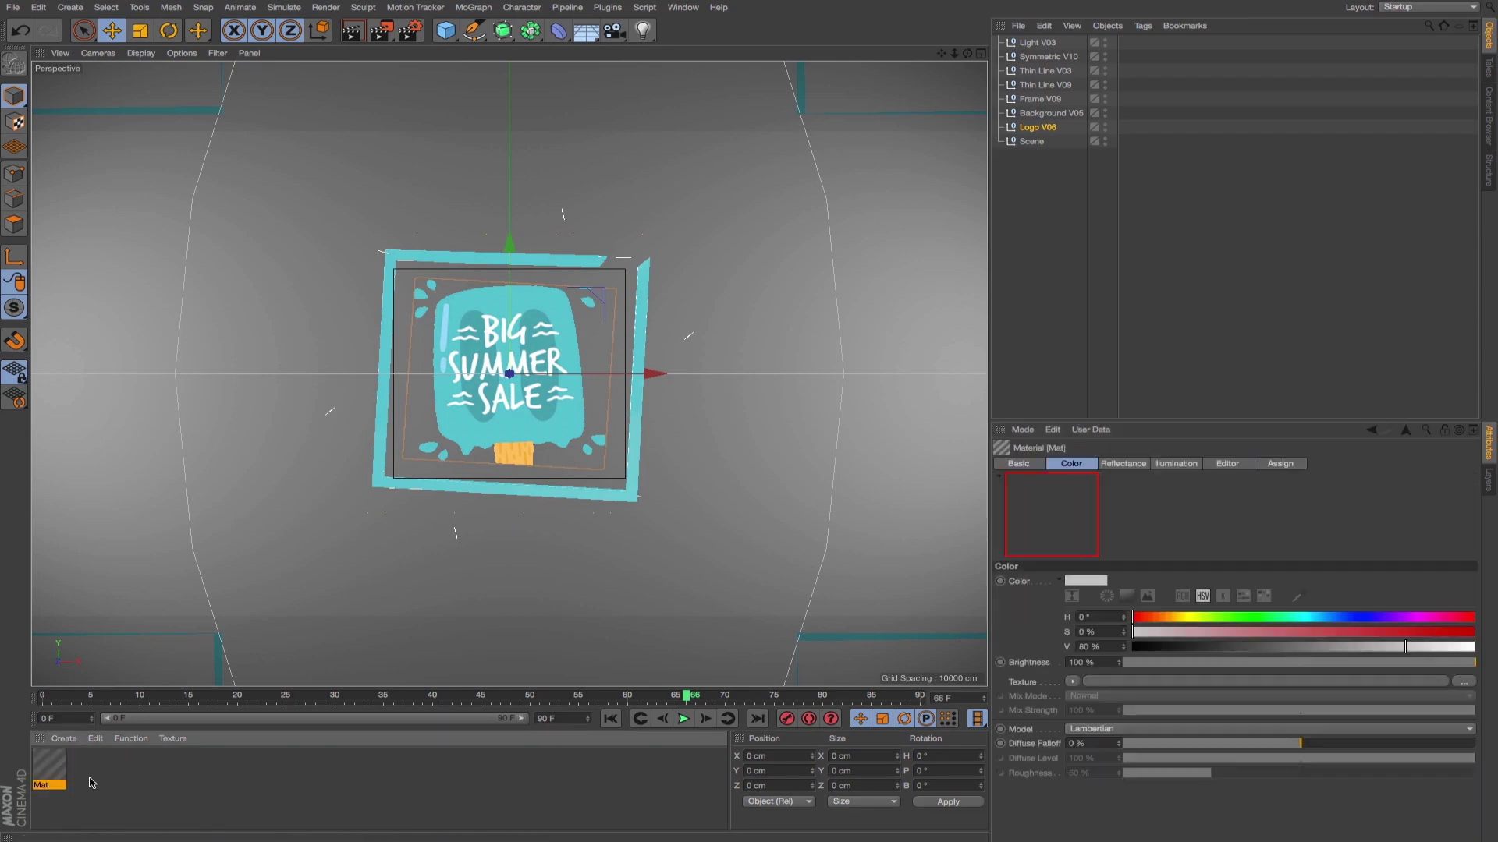
pyautogui.doubleClick(51, 769)
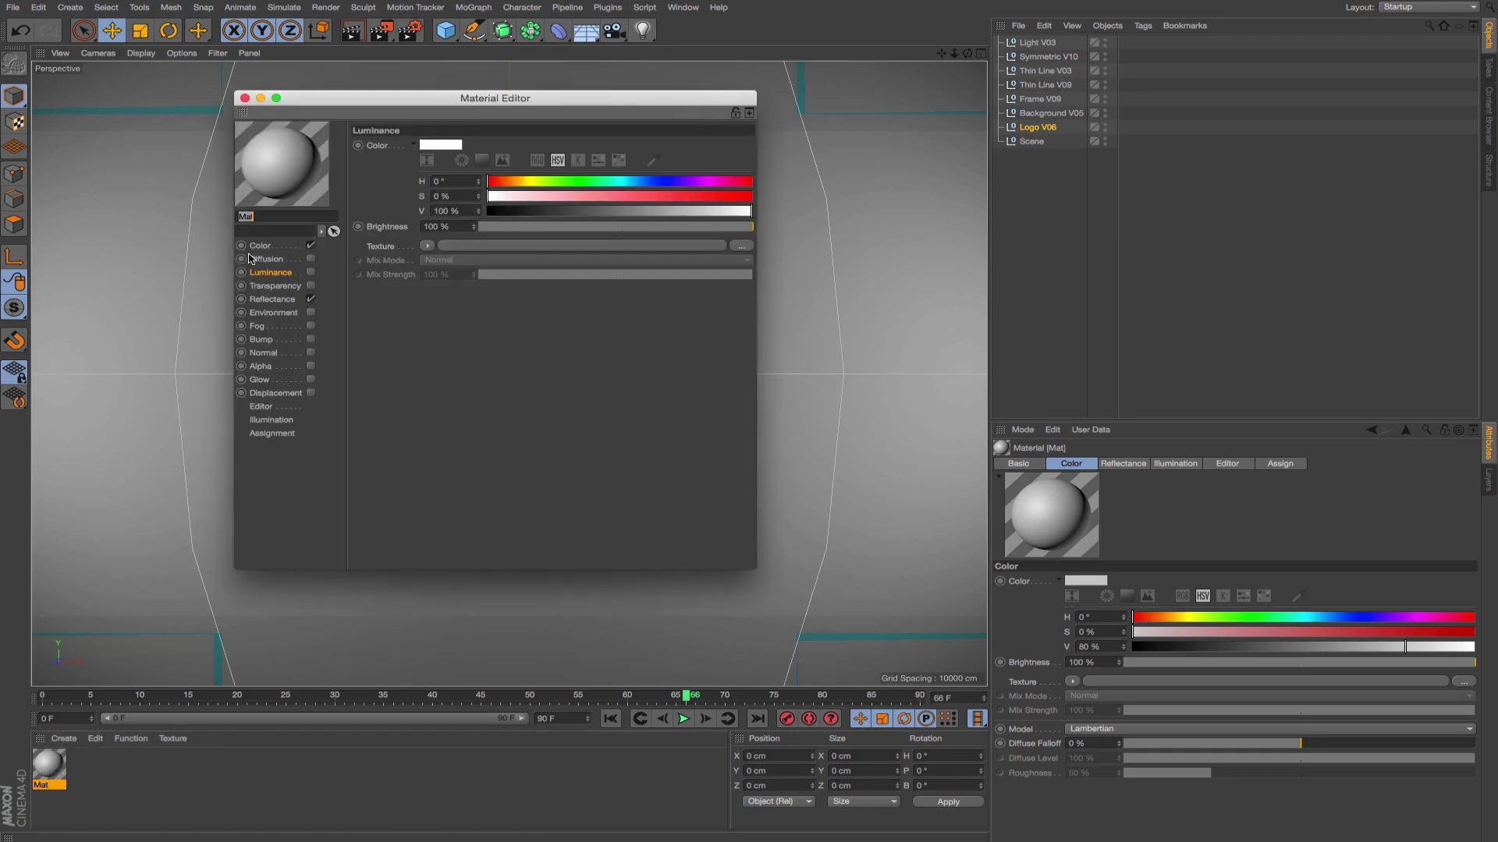
# - Compare the new material's Color and Luminance channels by toggling them, restore Color only, and close the Material Editor
pyautogui.click(311, 245)
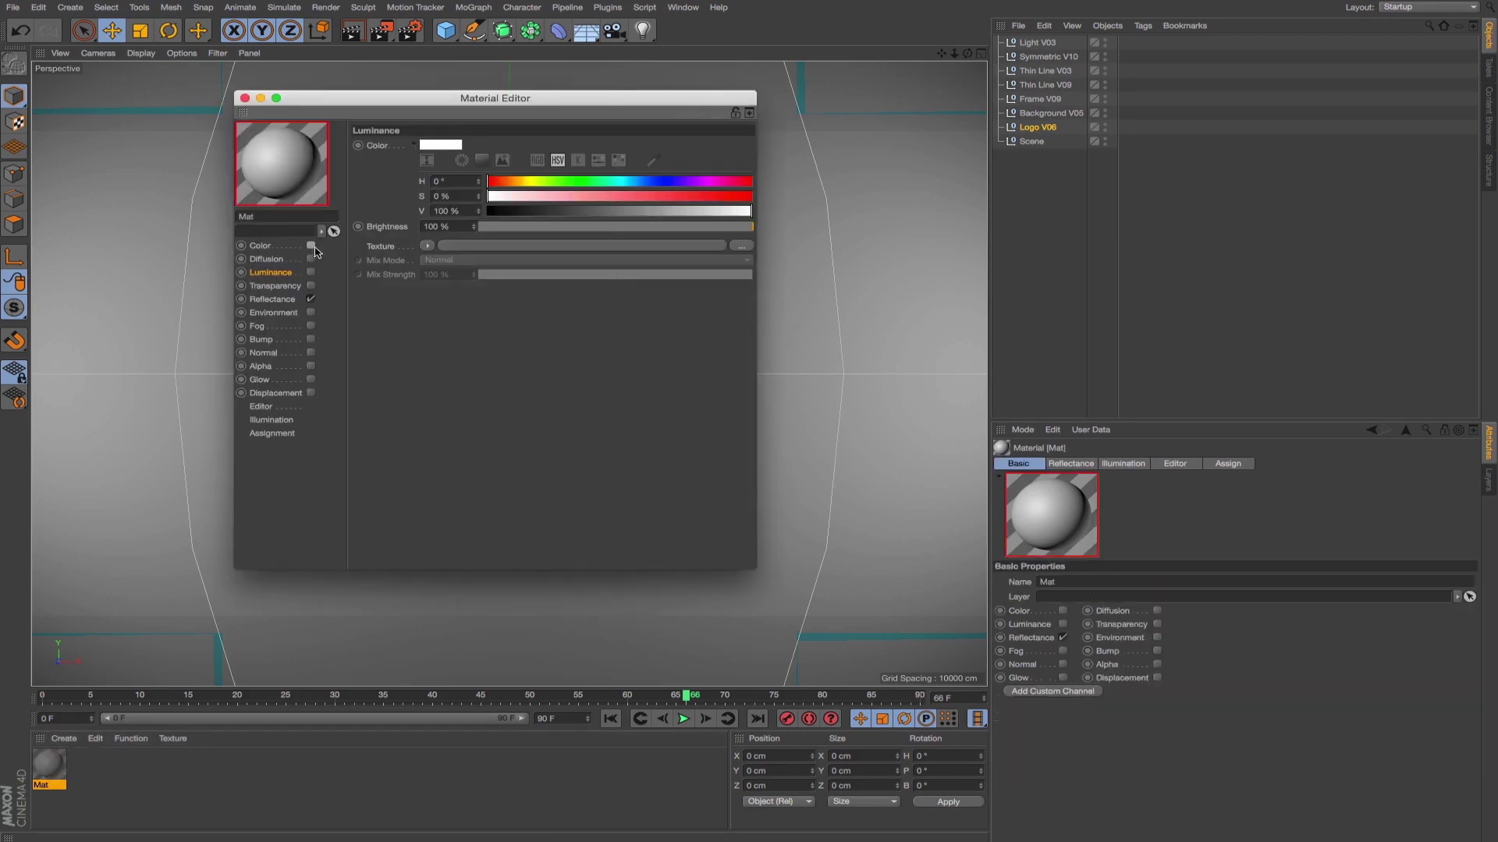
pyautogui.click(310, 272)
pyautogui.click(310, 246)
pyautogui.click(311, 272)
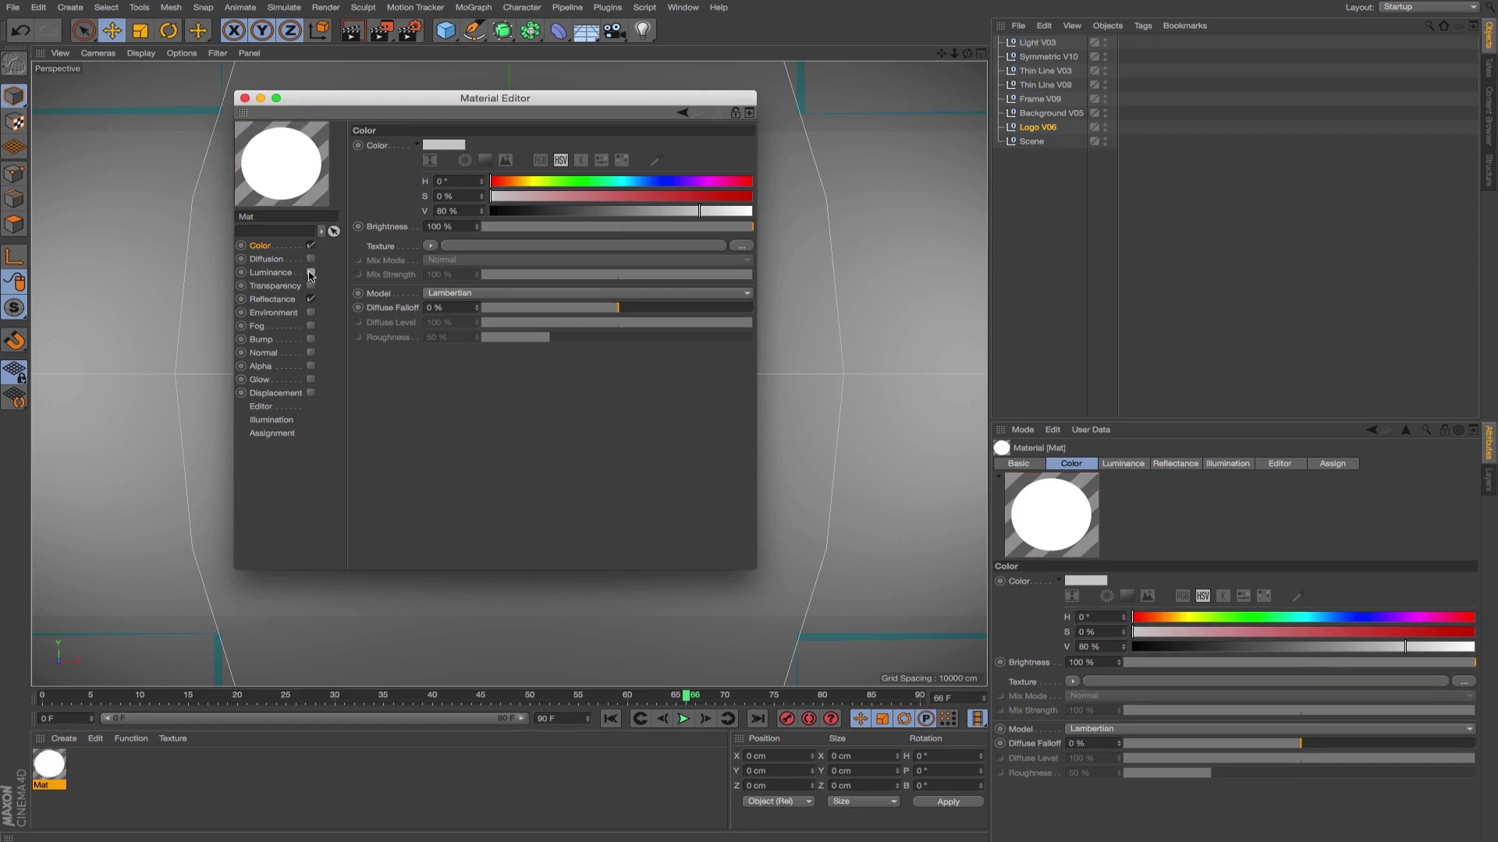
pyautogui.click(311, 245)
pyautogui.click(310, 246)
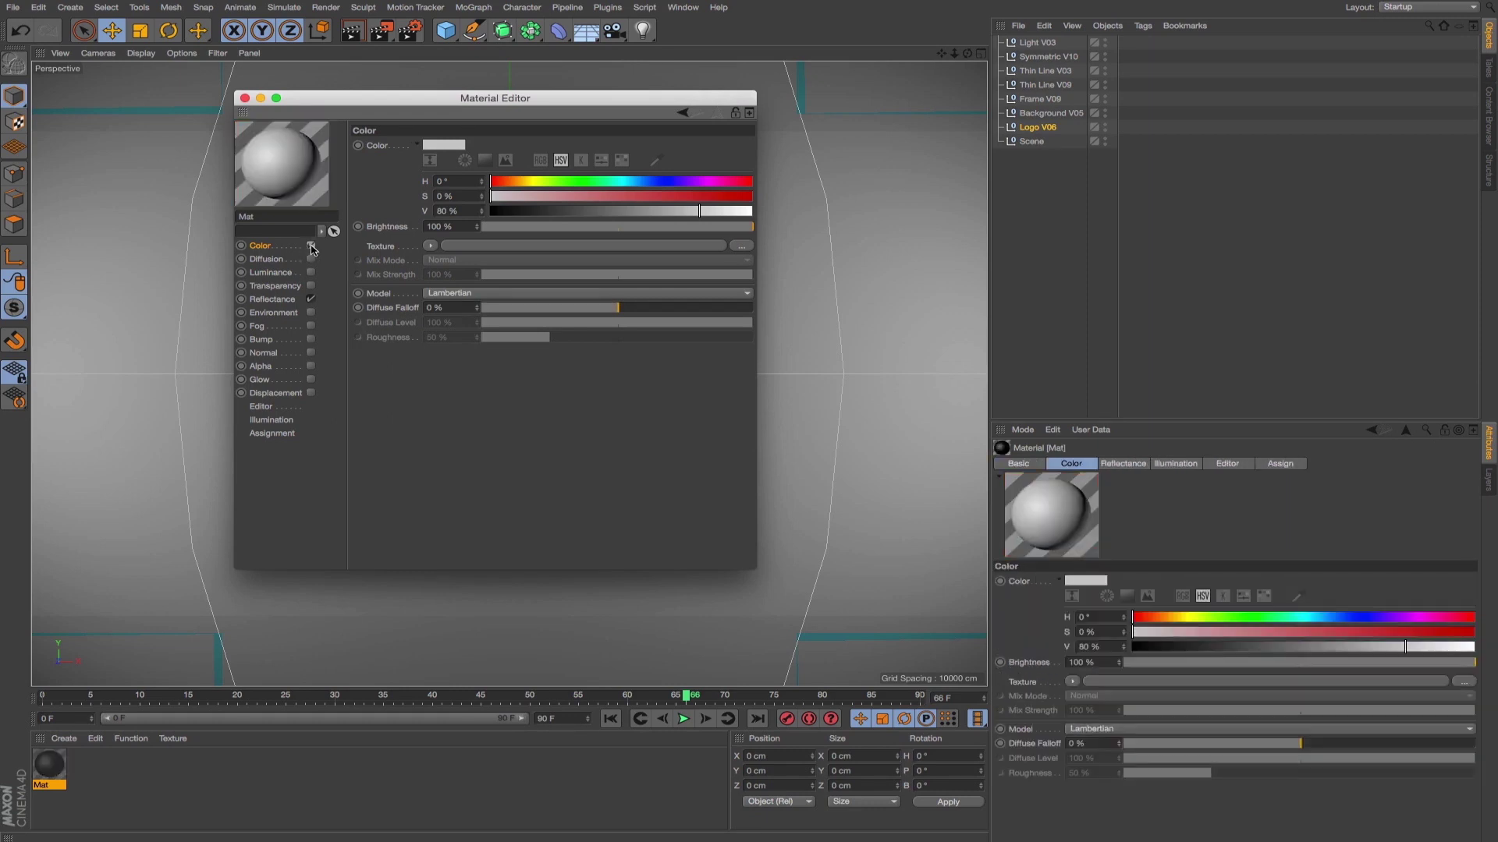
pyautogui.moveTo(262, 102); pyautogui.dragTo(348, 118)
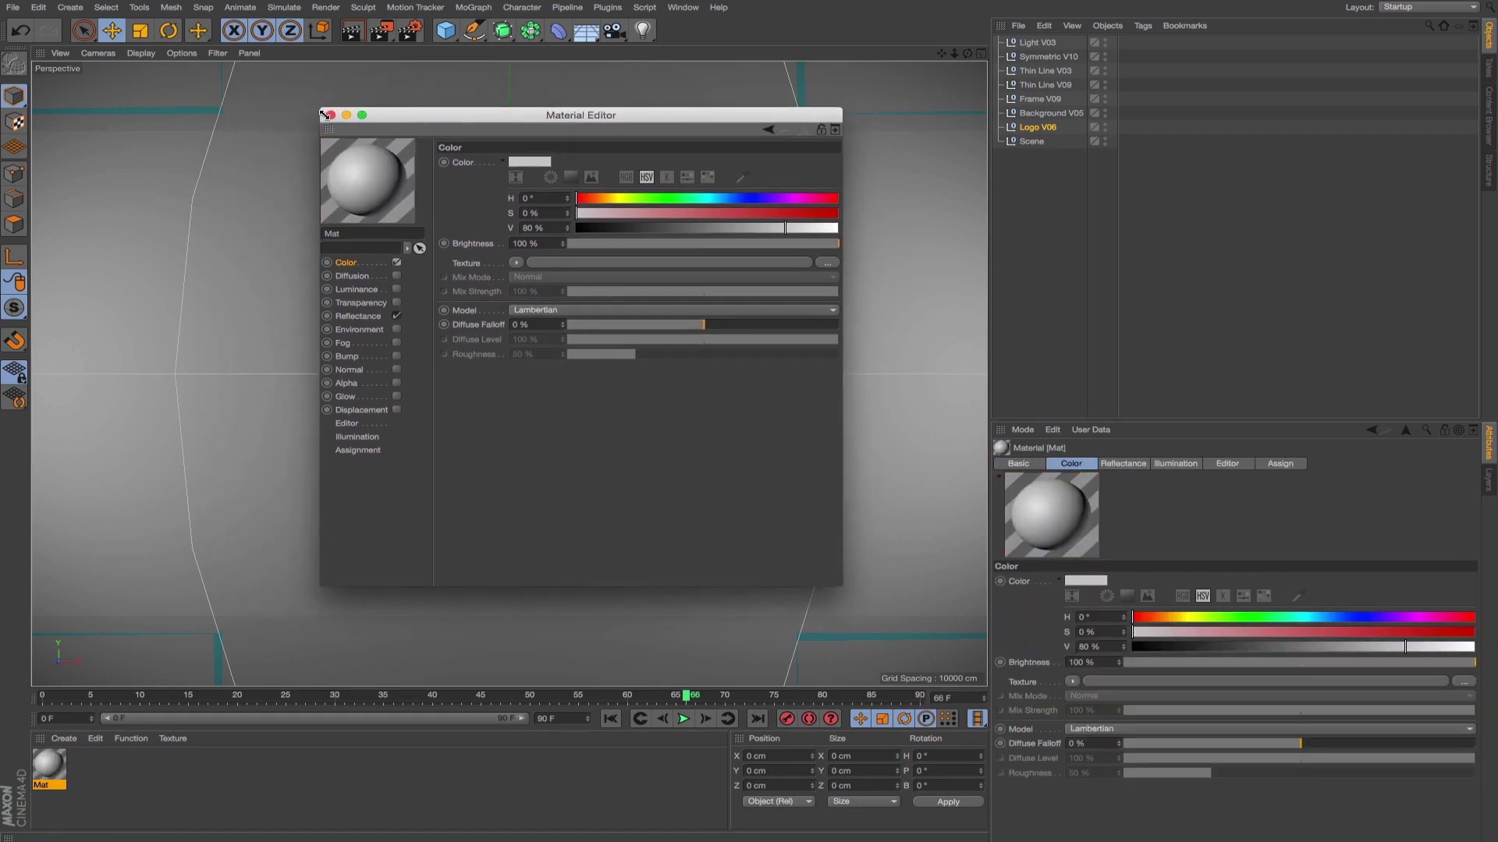
pyautogui.click(330, 116)
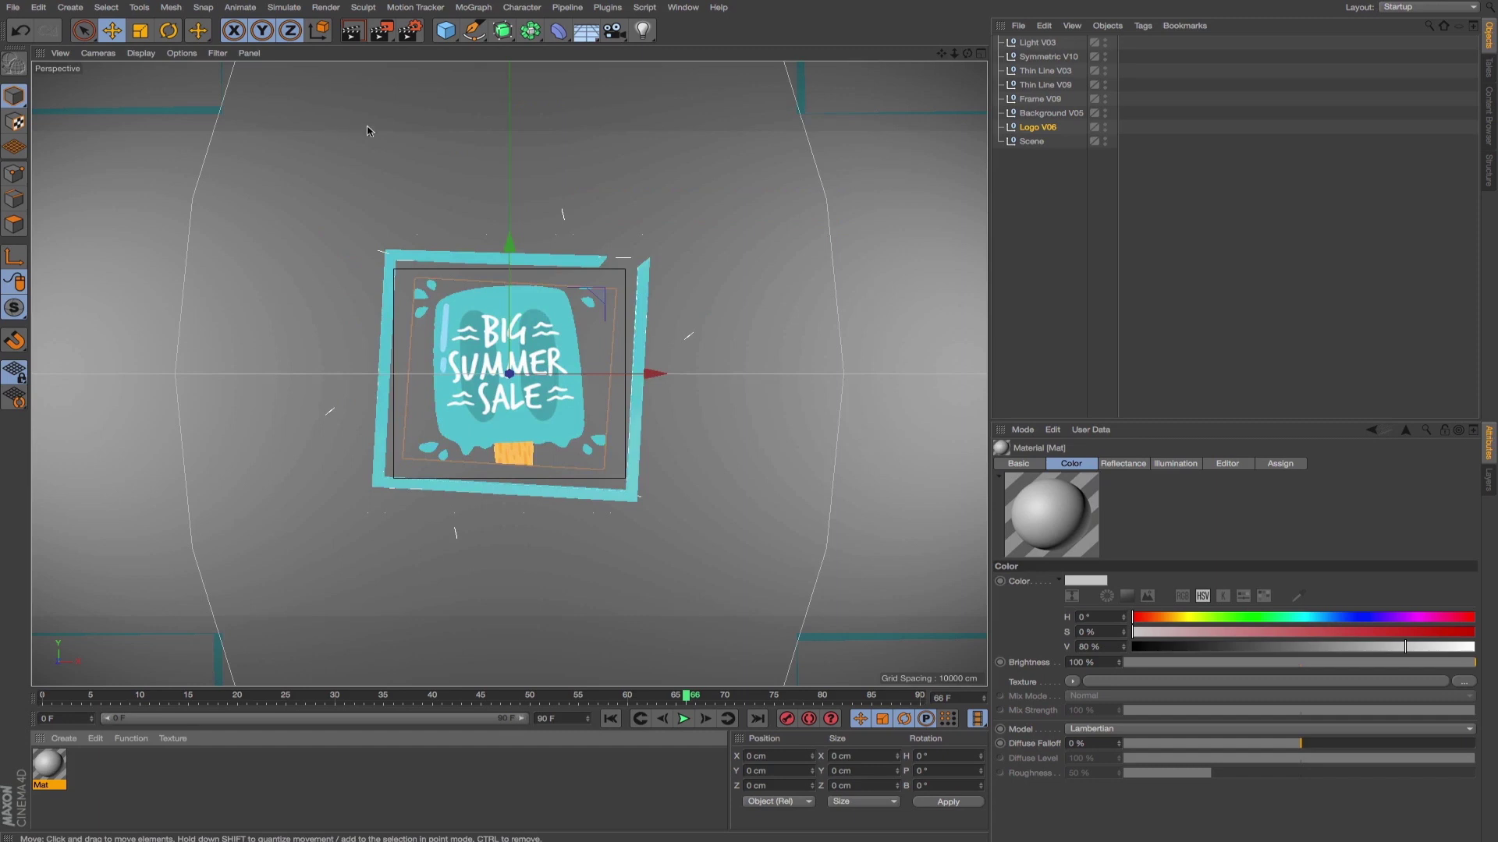
# - Switch the Logo V06 texture from Luminance to Color
pyautogui.click(1038, 128)
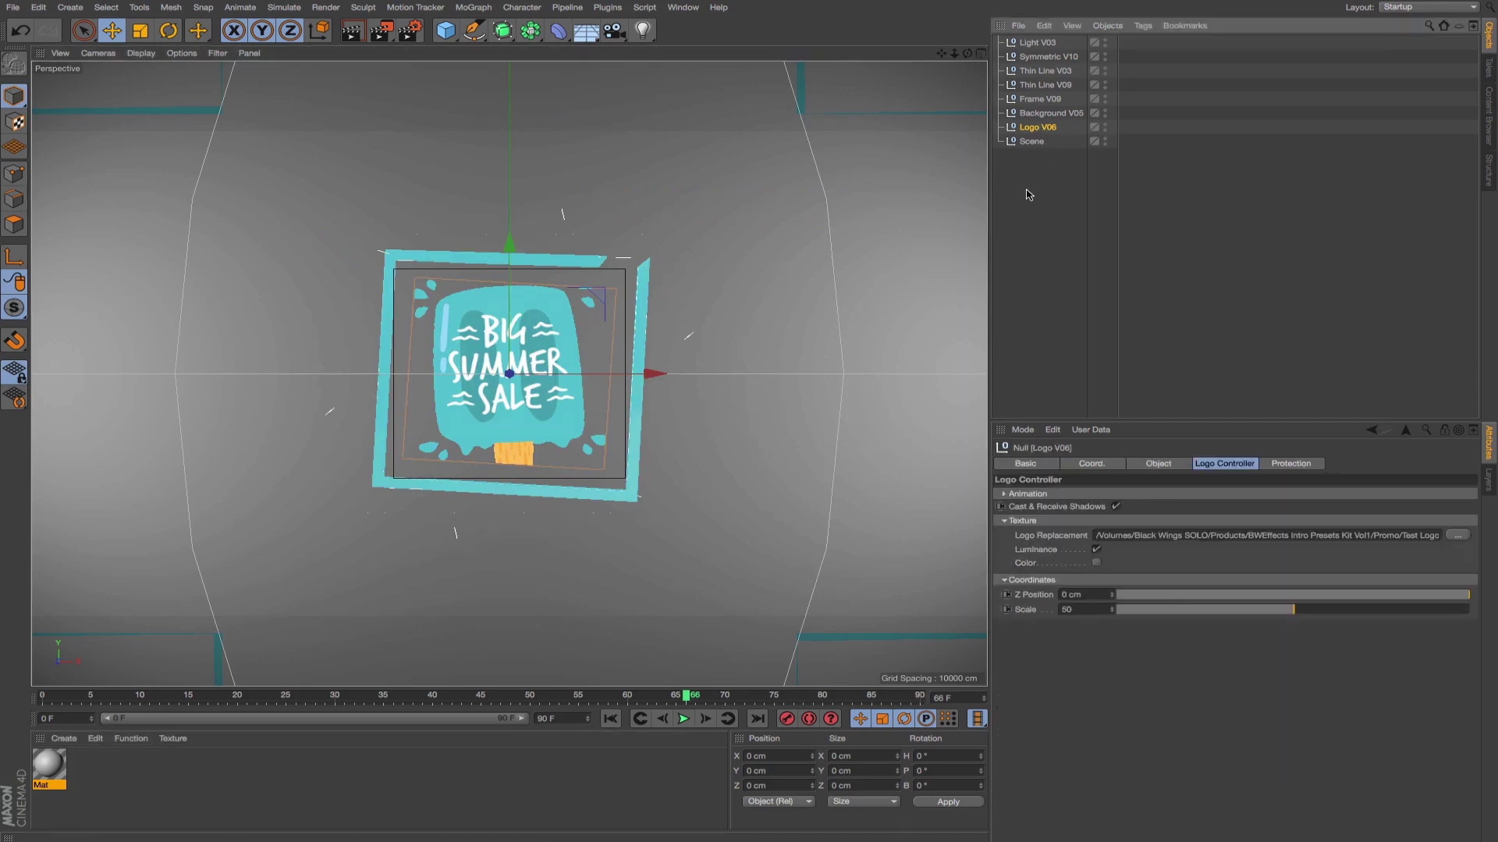
pyautogui.click(1096, 550)
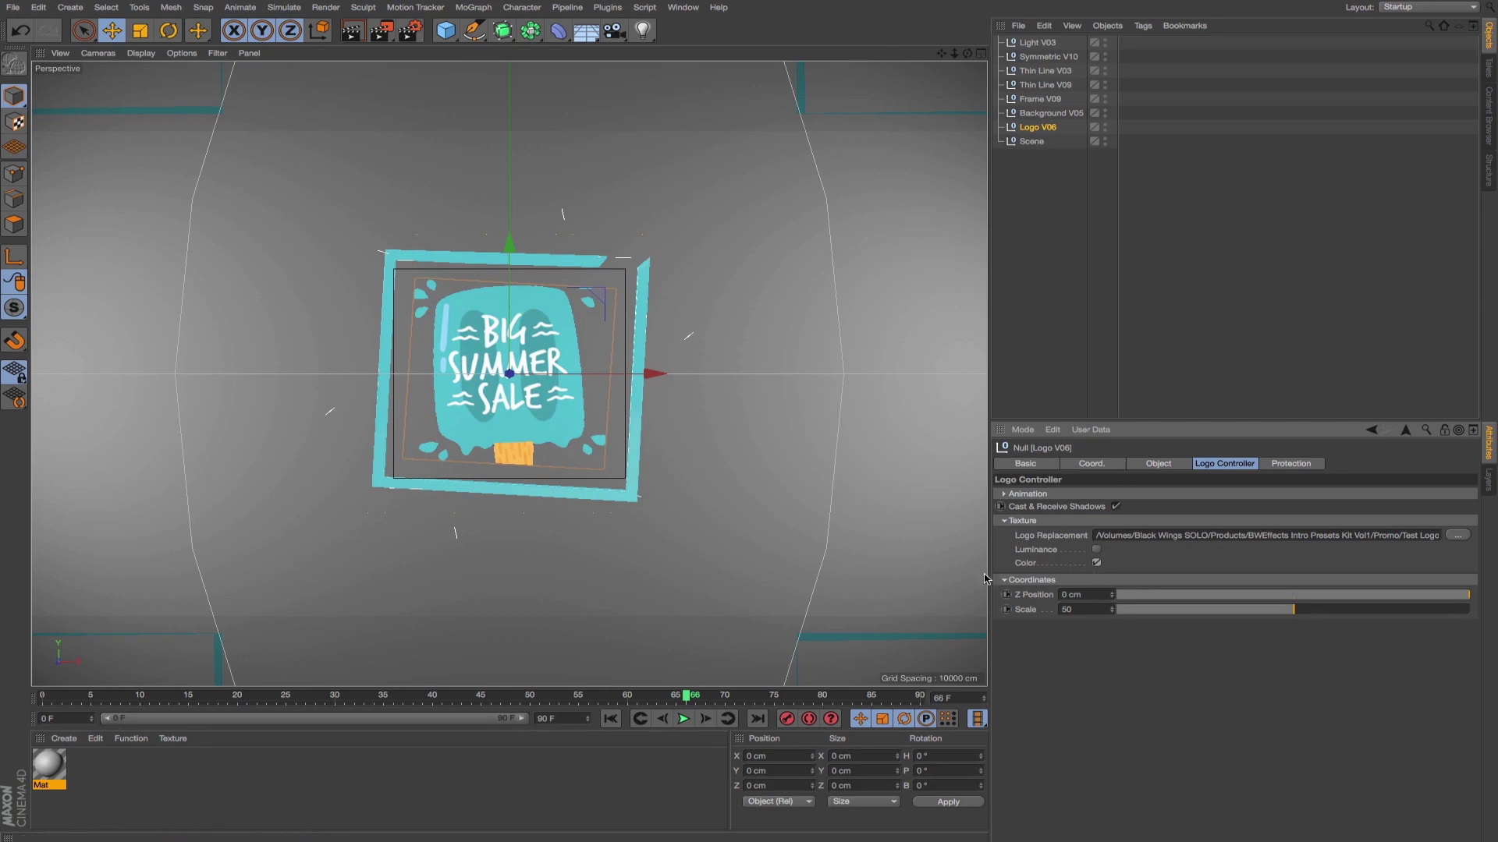
# - Set the Z position of Background V05 to 200 cm and test-render frame 66
pyautogui.click(525, 534)
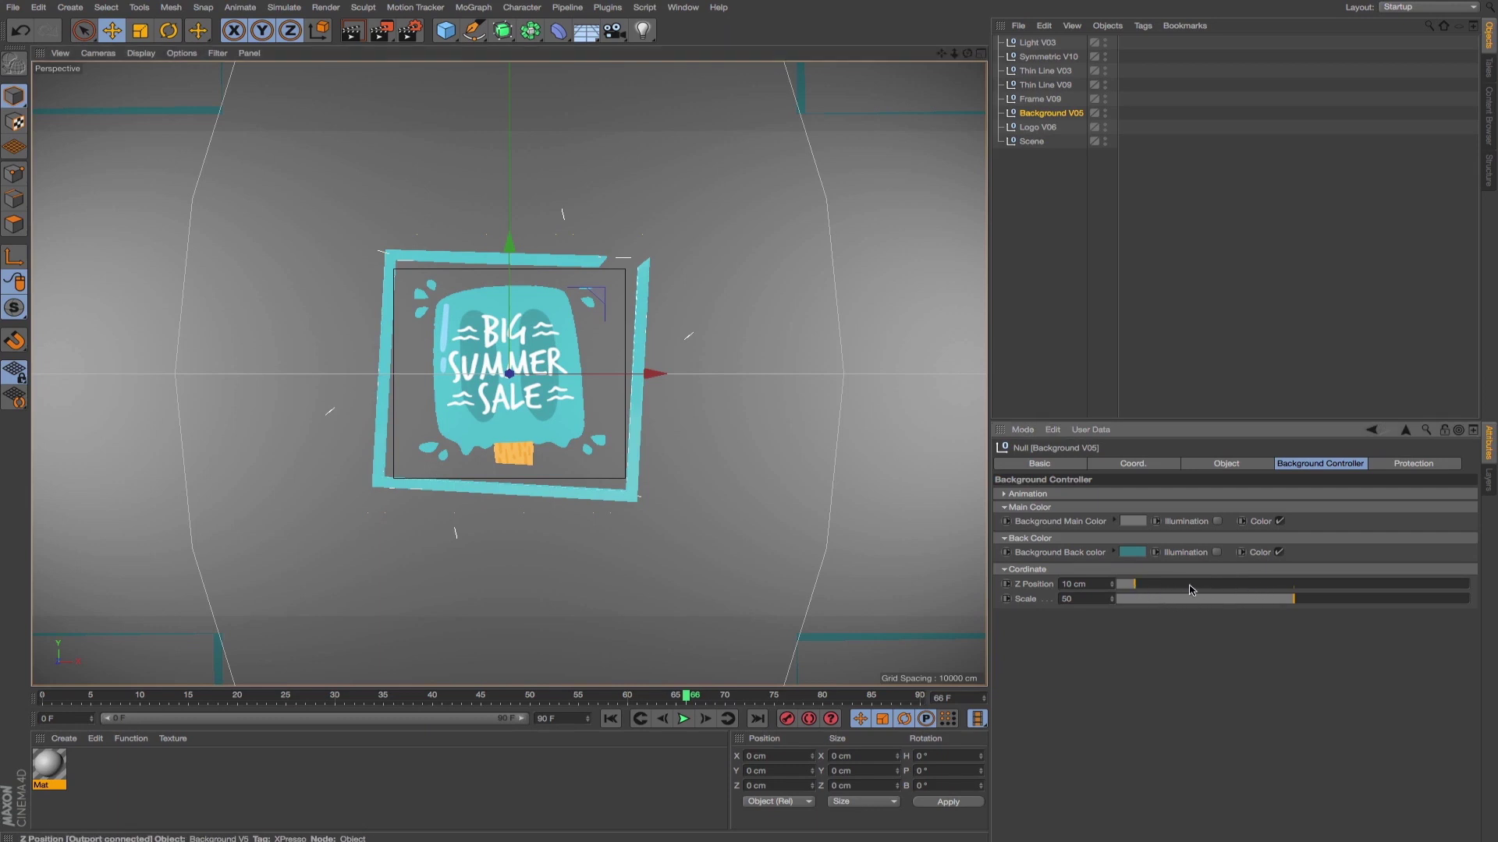
pyautogui.moveTo(1134, 590); pyautogui.dragTo(1490, 585)
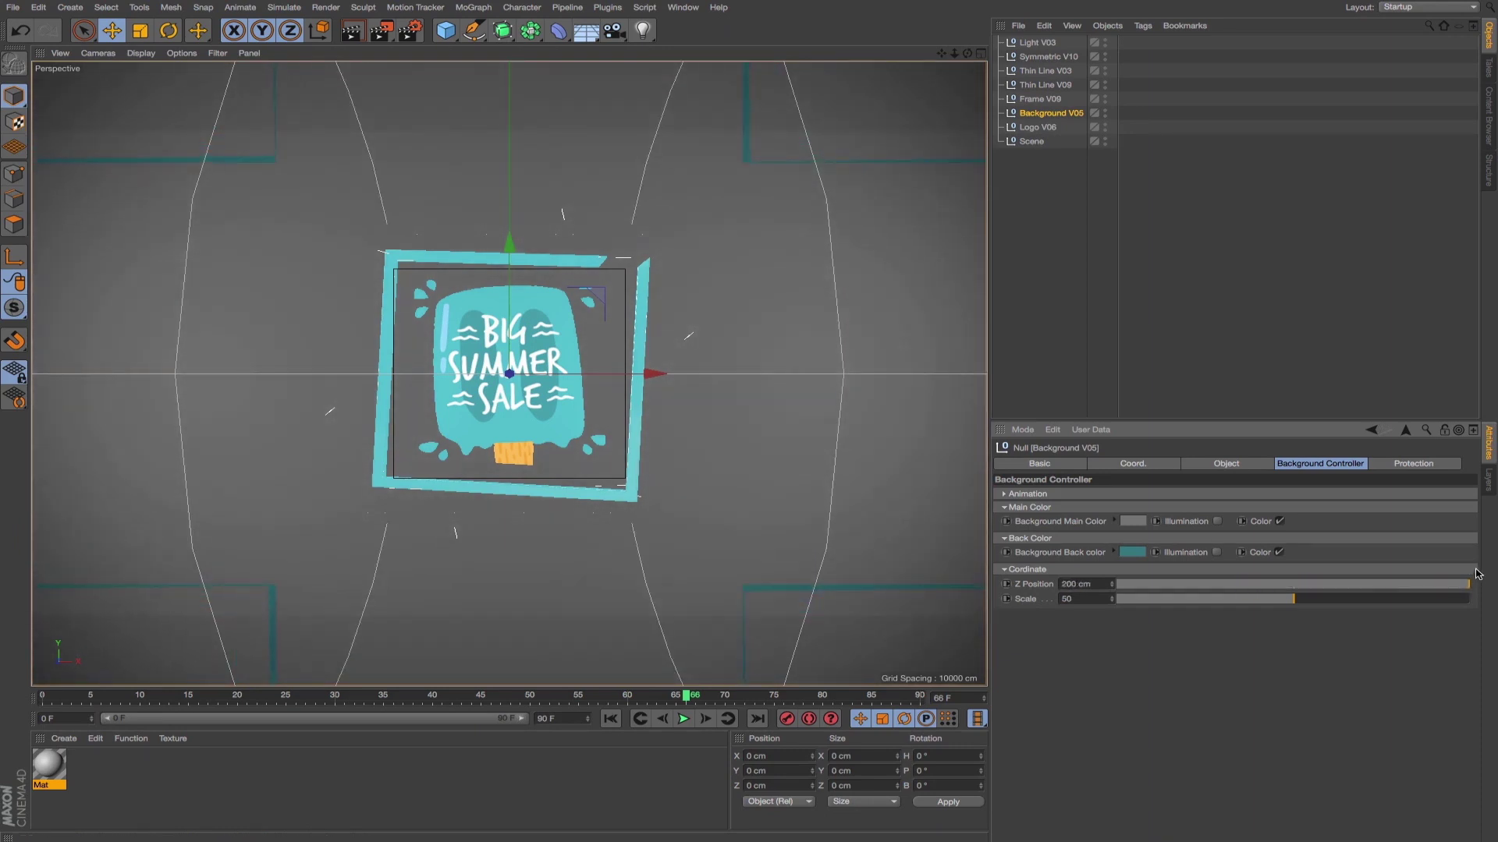
pyautogui.hotkey('shift', 'r')
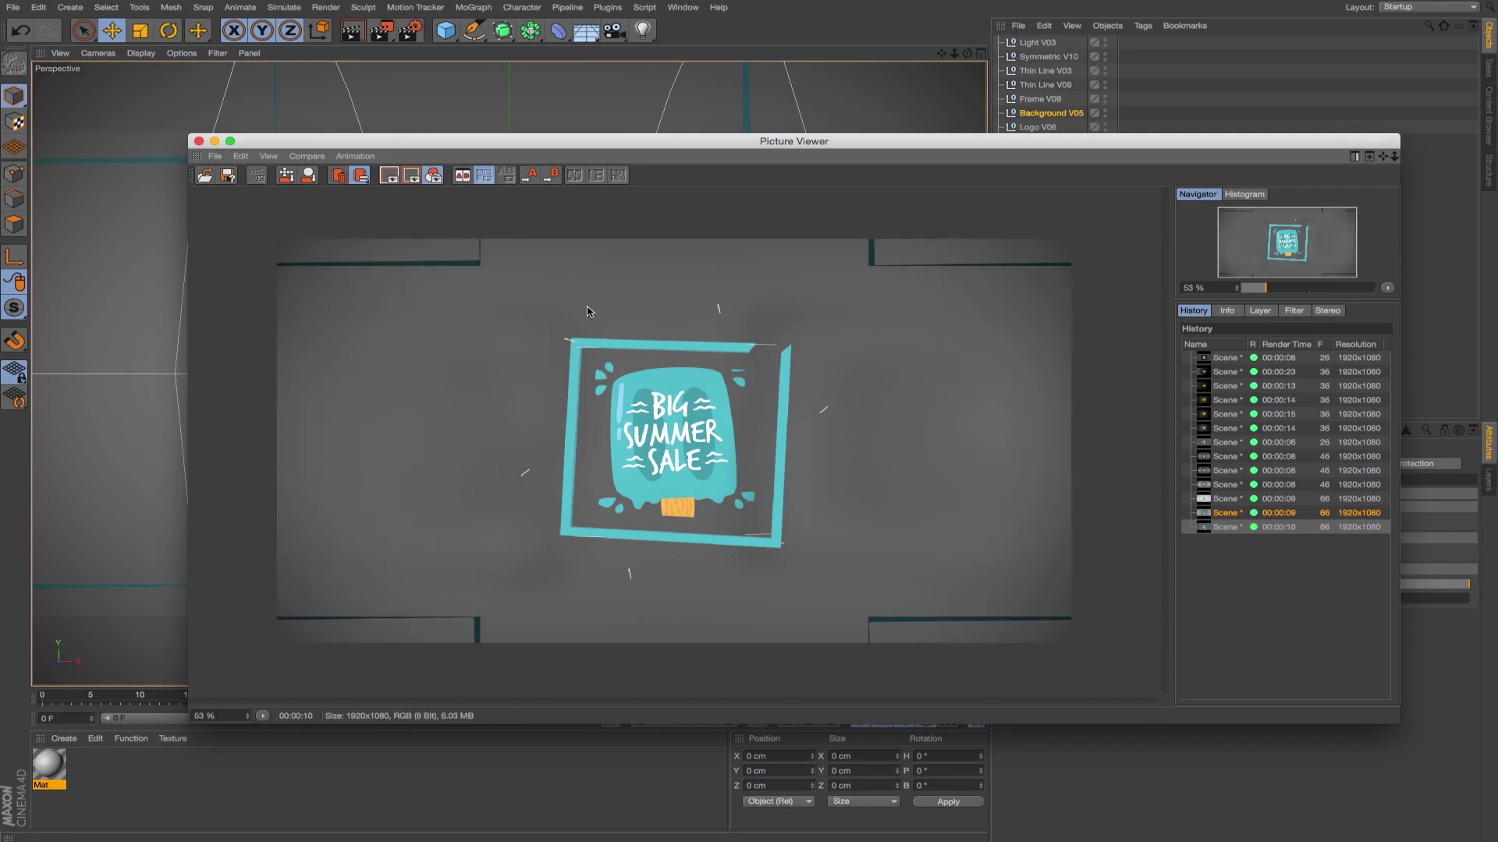
# - Close the test render and set Frame V09's Scale to 56, trying a larger Width and undoing it
pyautogui.click(198, 142)
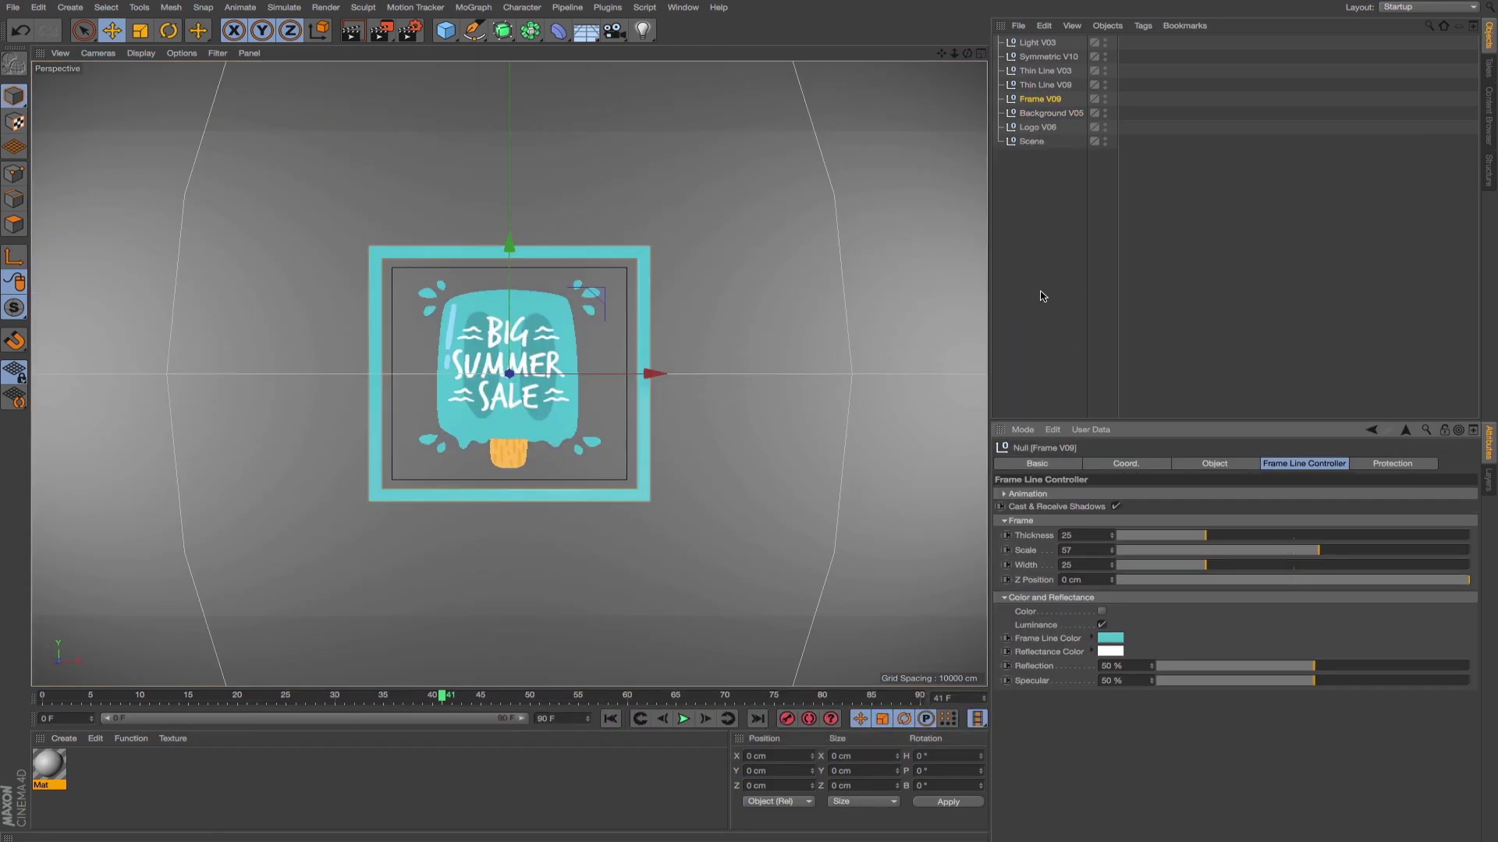
pyautogui.moveTo(1318, 551)
pyautogui.mouseDown()
pyautogui.moveTo(1373, 551)
pyautogui.moveTo(1256, 550)
pyautogui.moveTo(1362, 551)
pyautogui.moveTo(1315, 551)
pyautogui.mouseUp()
pyautogui.moveTo(1211, 567); pyautogui.dragTo(1372, 562)
pyautogui.hotkey('ctrl', 'z')
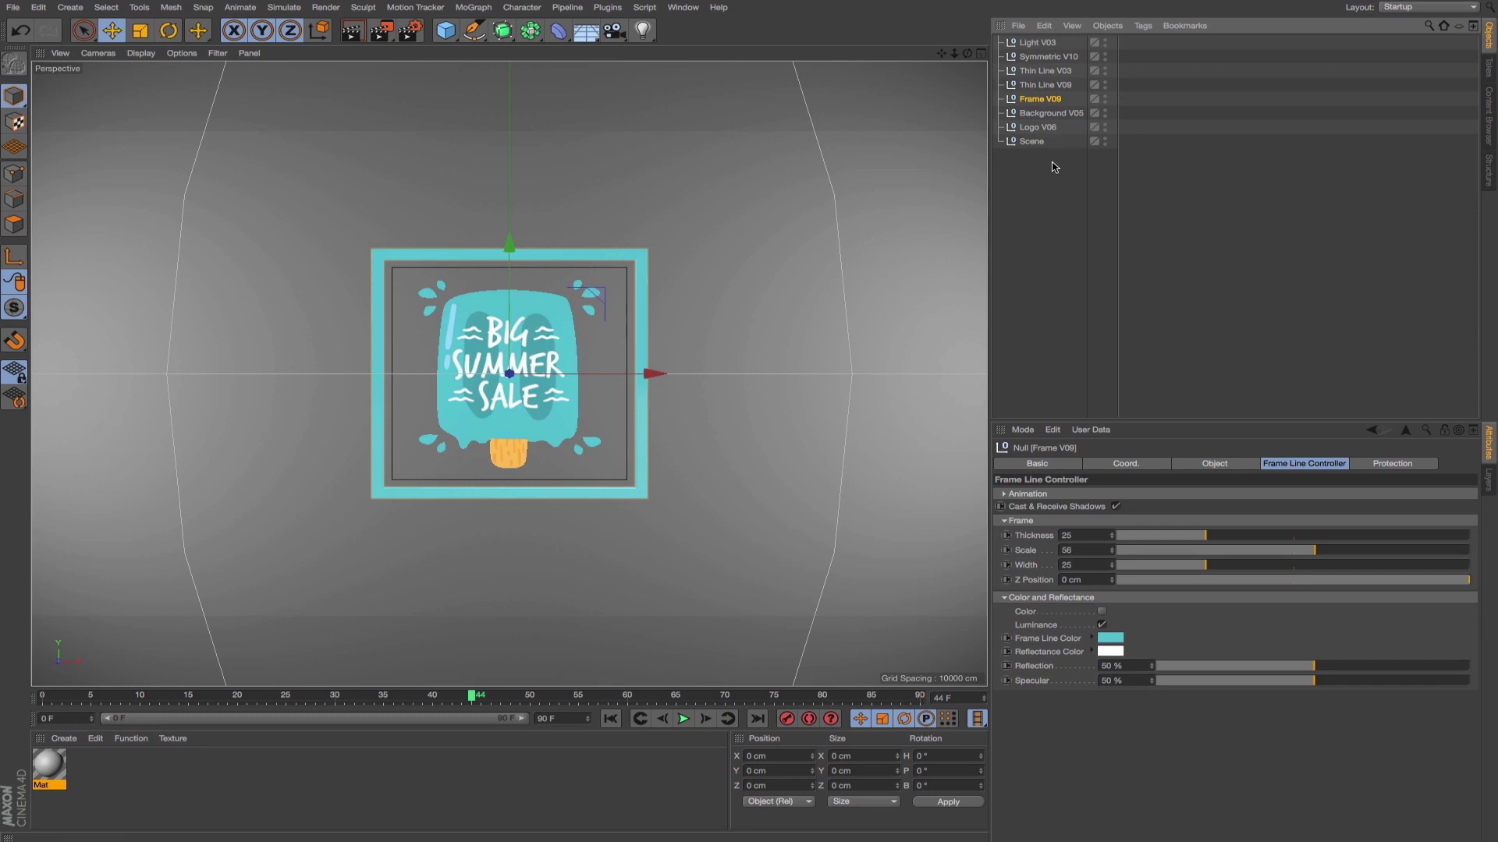
# - Try a Count of 3 on Symmetric V10, check it at frame 71, and restore the Count to 6
pyautogui.click(1049, 85)
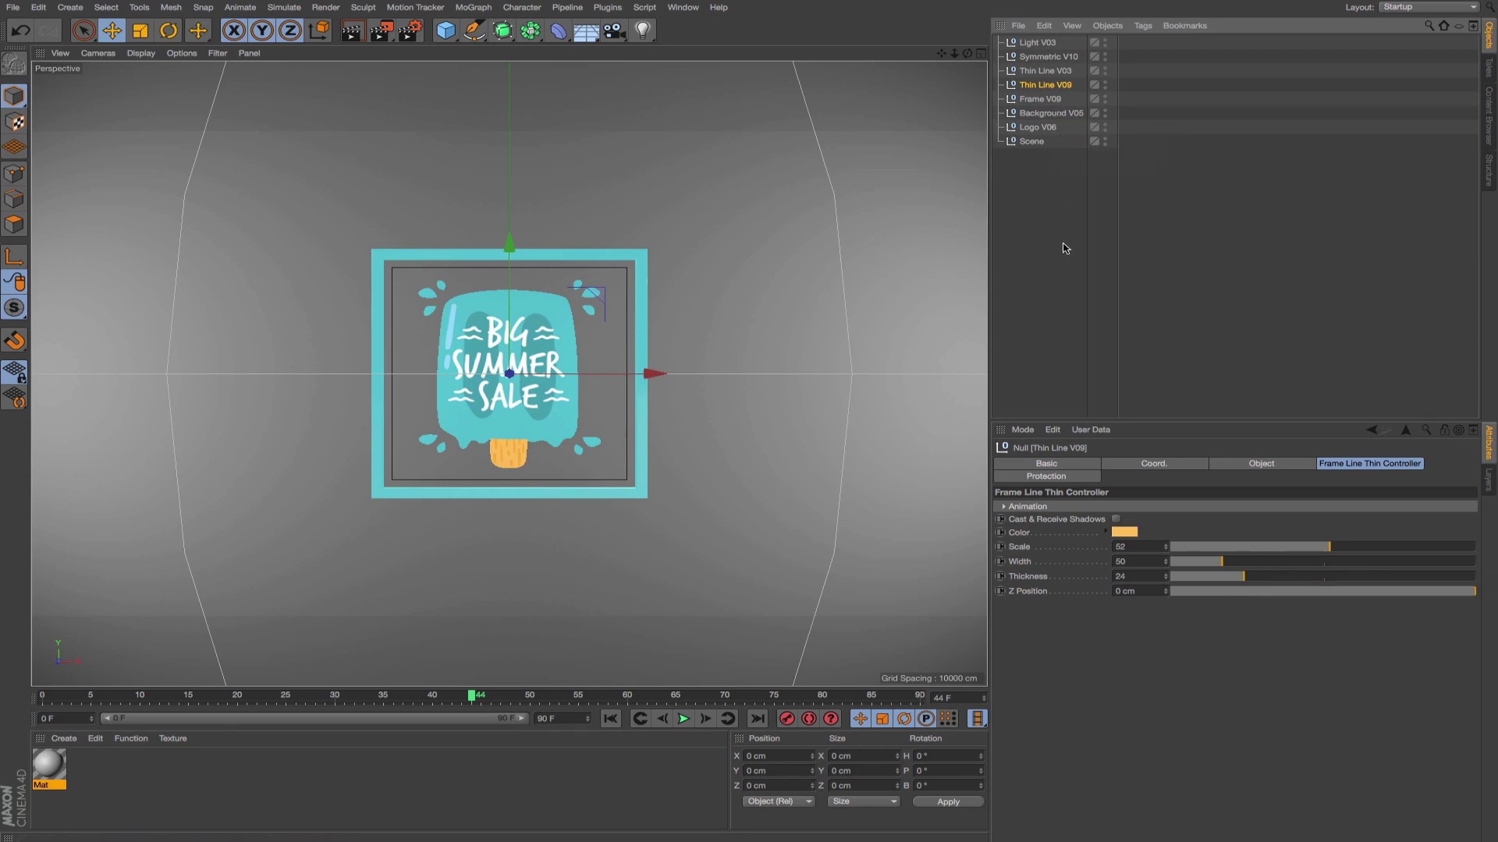
pyautogui.click(1045, 58)
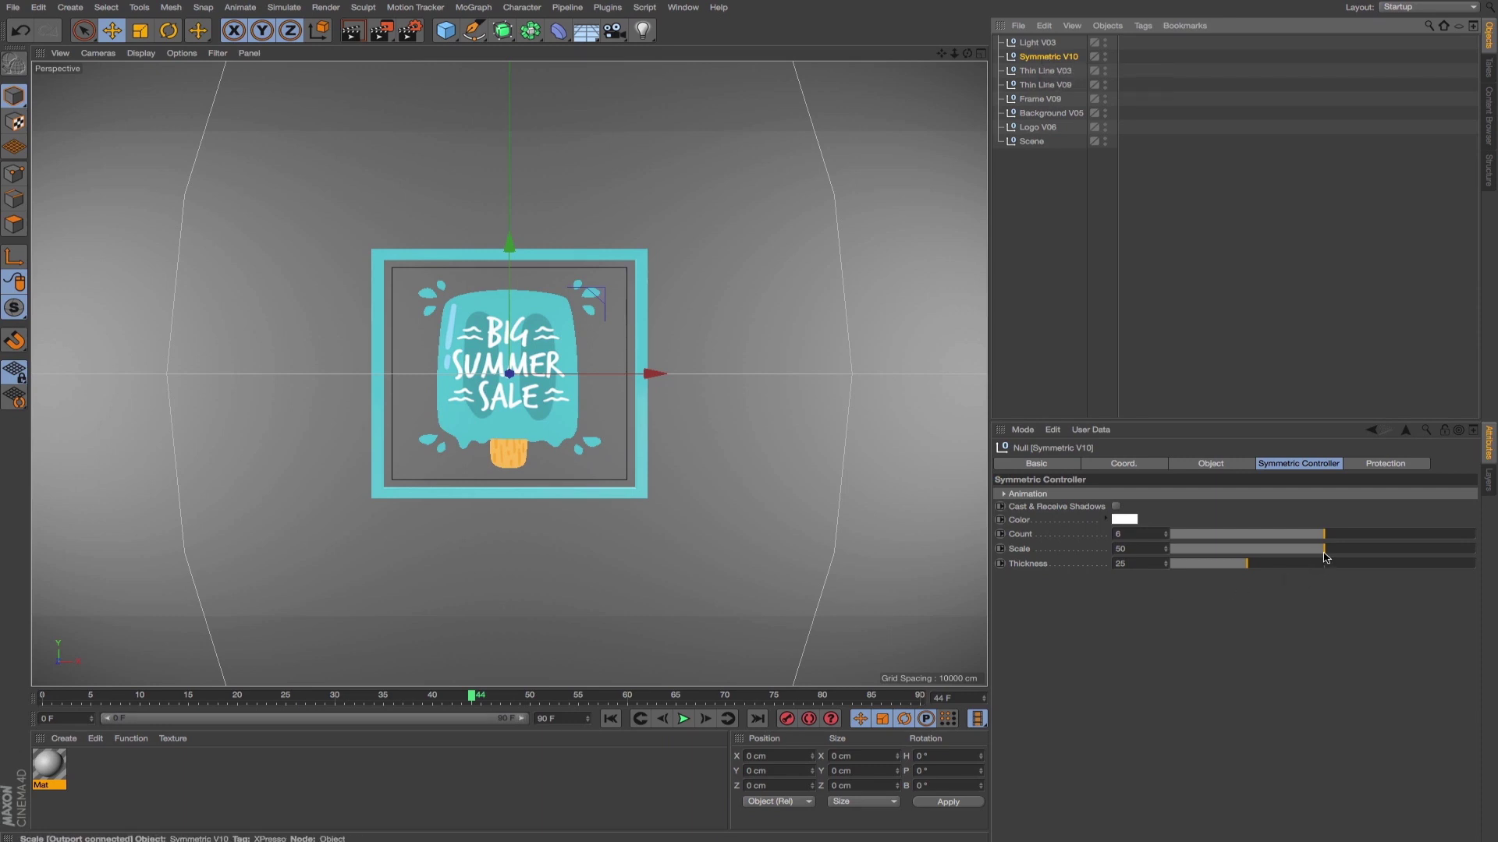
pyautogui.moveTo(1324, 539); pyautogui.dragTo(1162, 538)
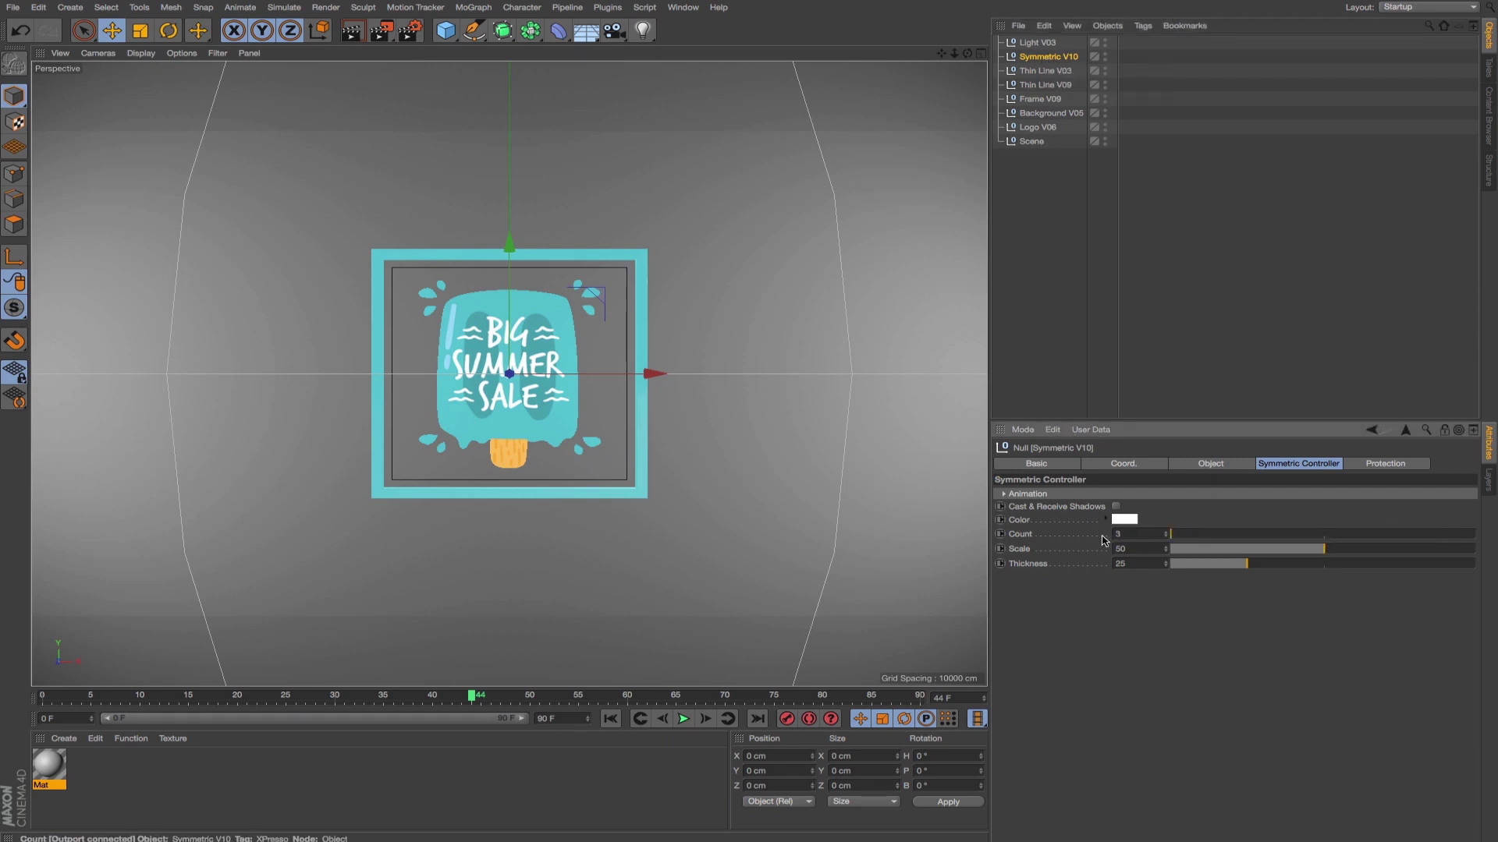
pyautogui.moveTo(492, 695); pyautogui.dragTo(734, 695)
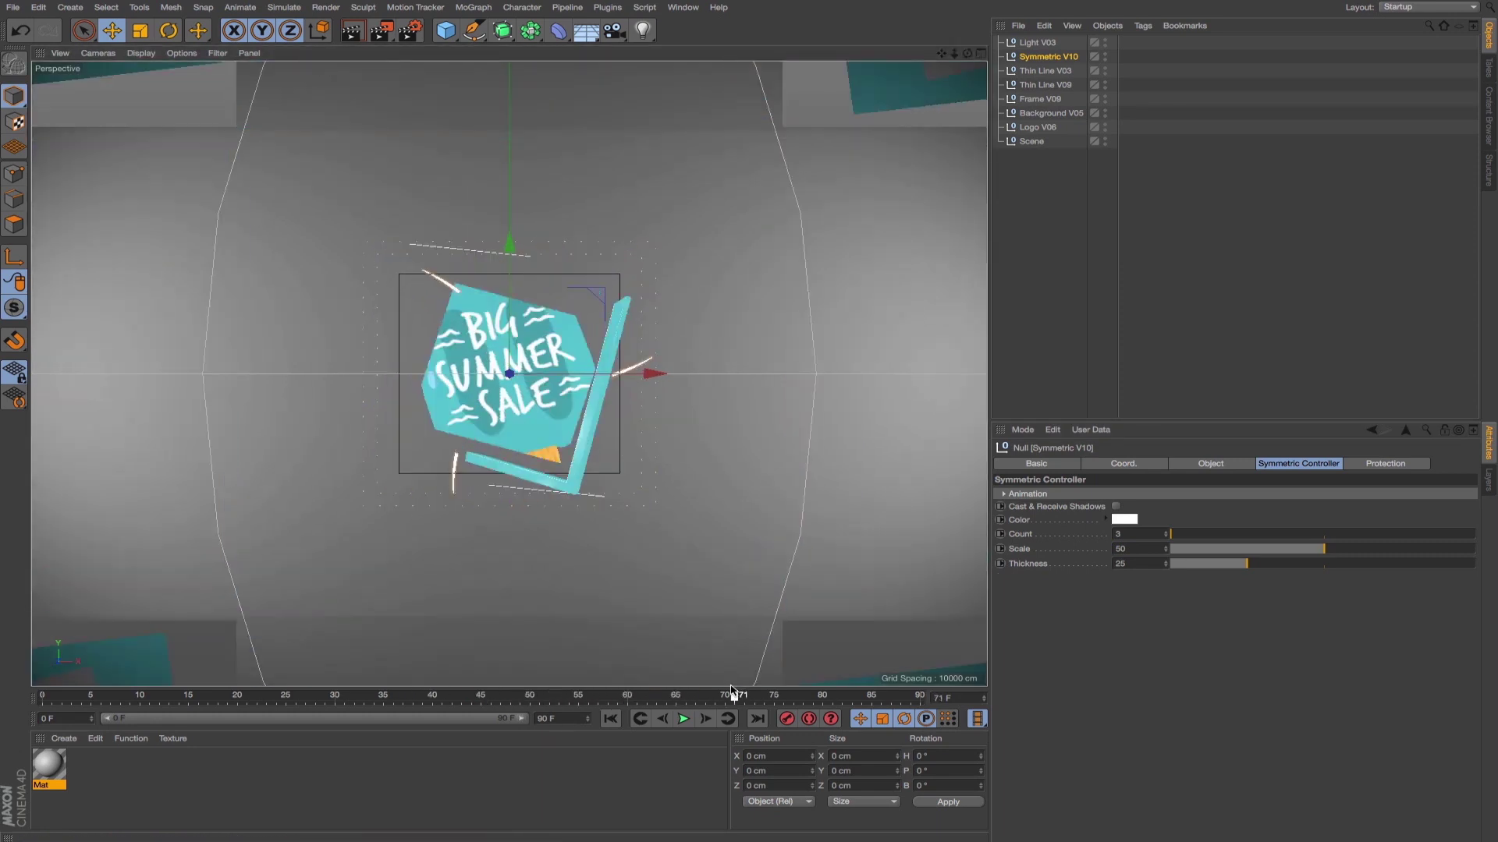
pyautogui.click(1324, 537)
# - Set Light V03's target Z Position to 400 cm and lower its own Z Position further into the negative range
pyautogui.click(1037, 42)
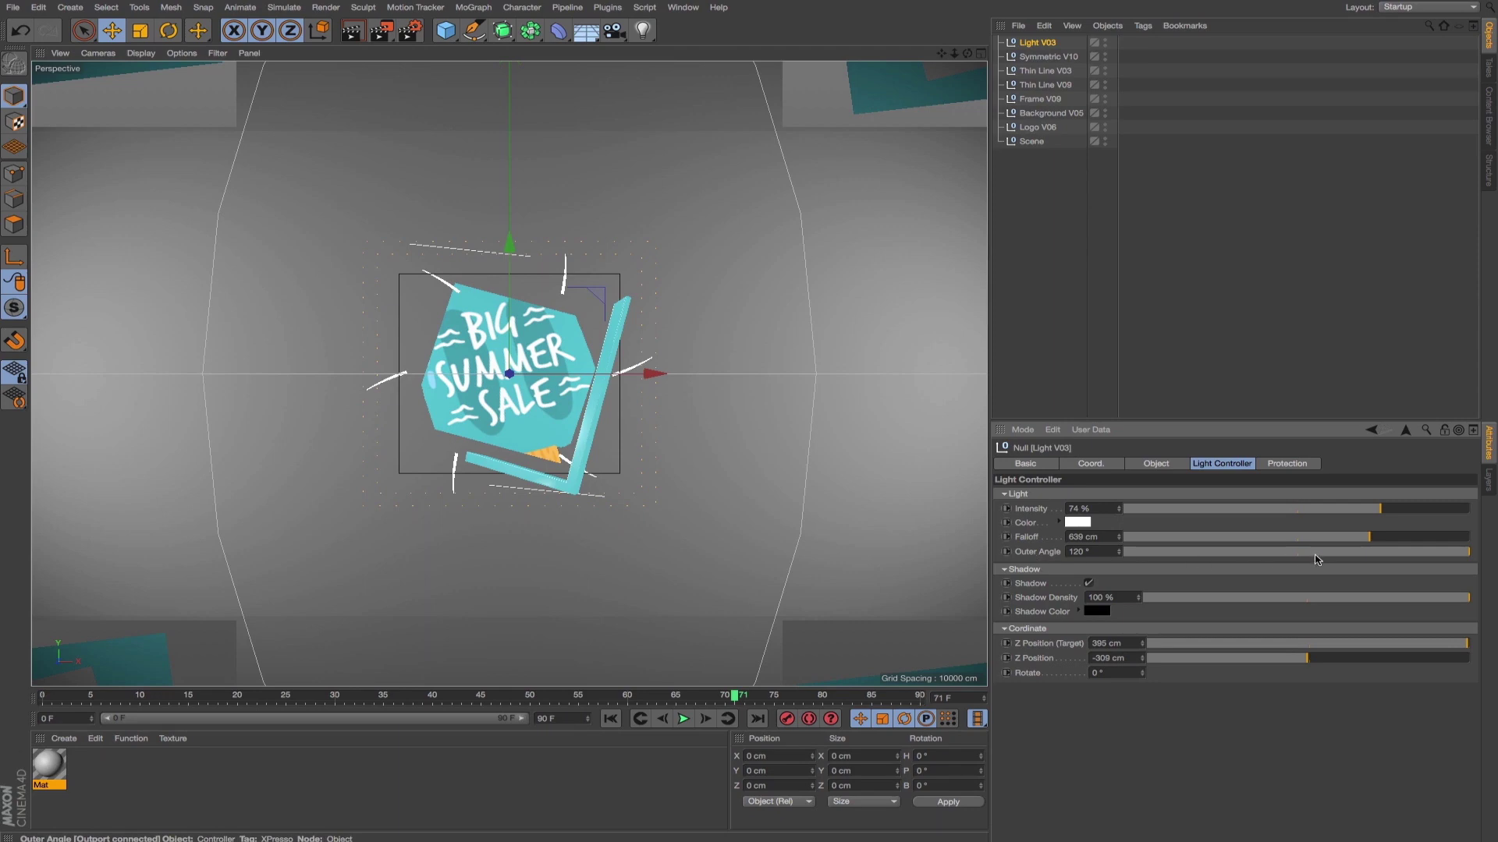
pyautogui.moveTo(1387, 554); pyautogui.dragTo(1470, 551)
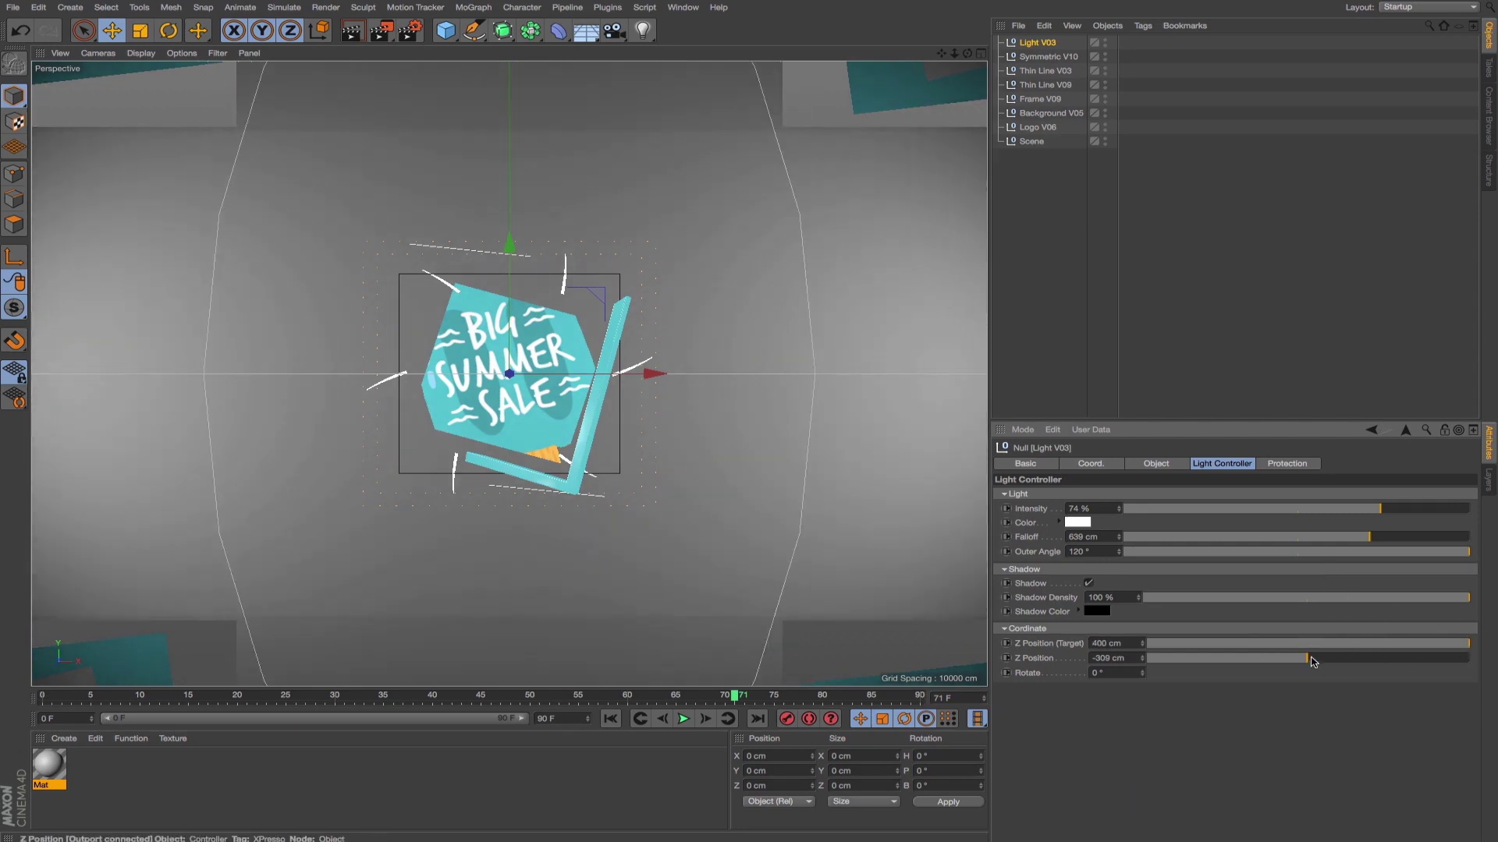
pyautogui.moveTo(1308, 663); pyautogui.dragTo(1217, 663)
# - Review the lit scene at frames 30 and 43 and inspect the animation settings of Background V05
pyautogui.click(1049, 113)
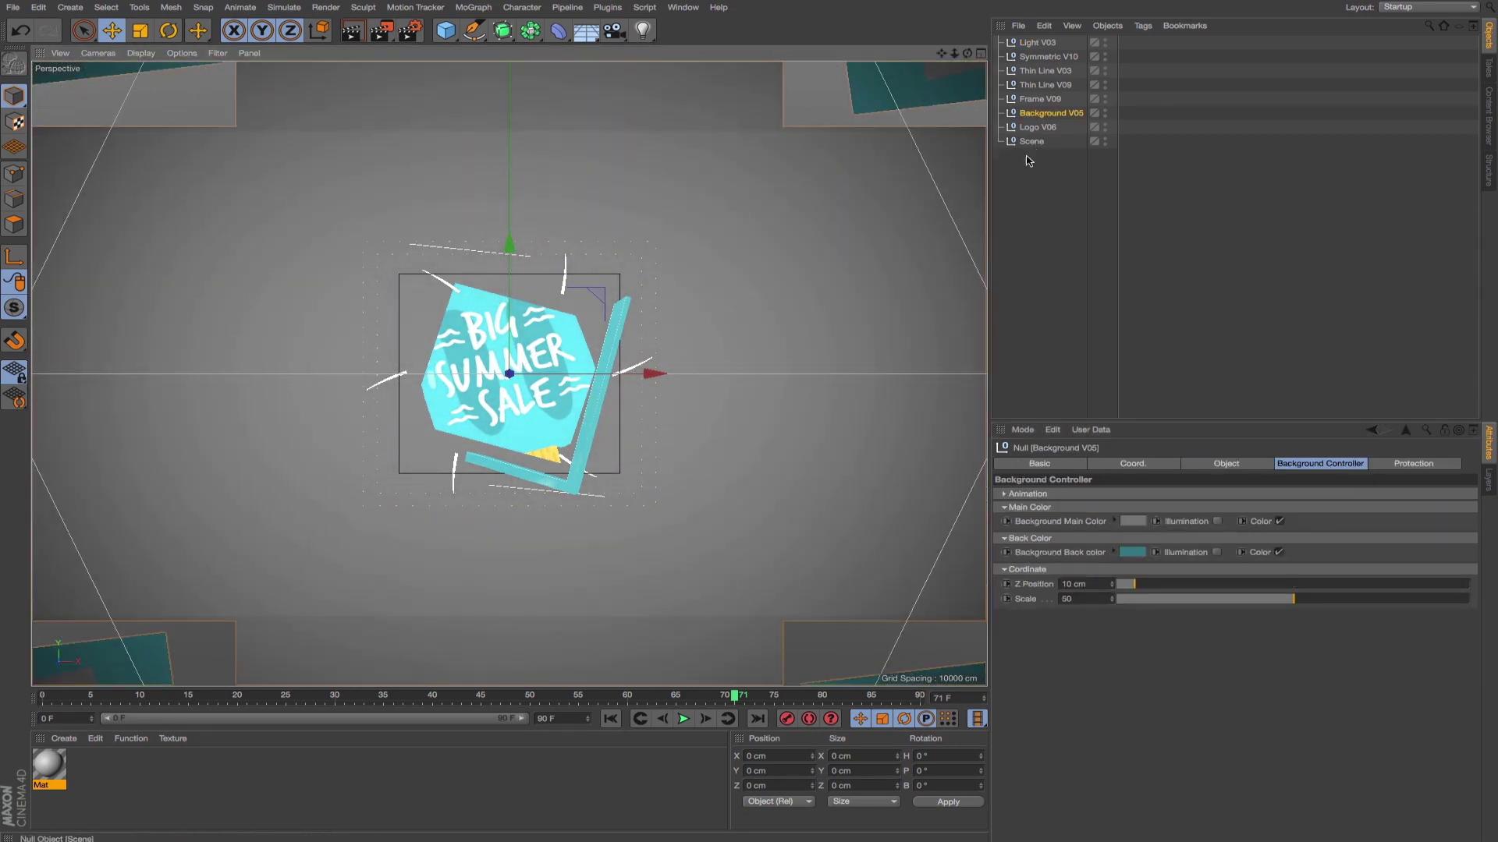
pyautogui.click(337, 700)
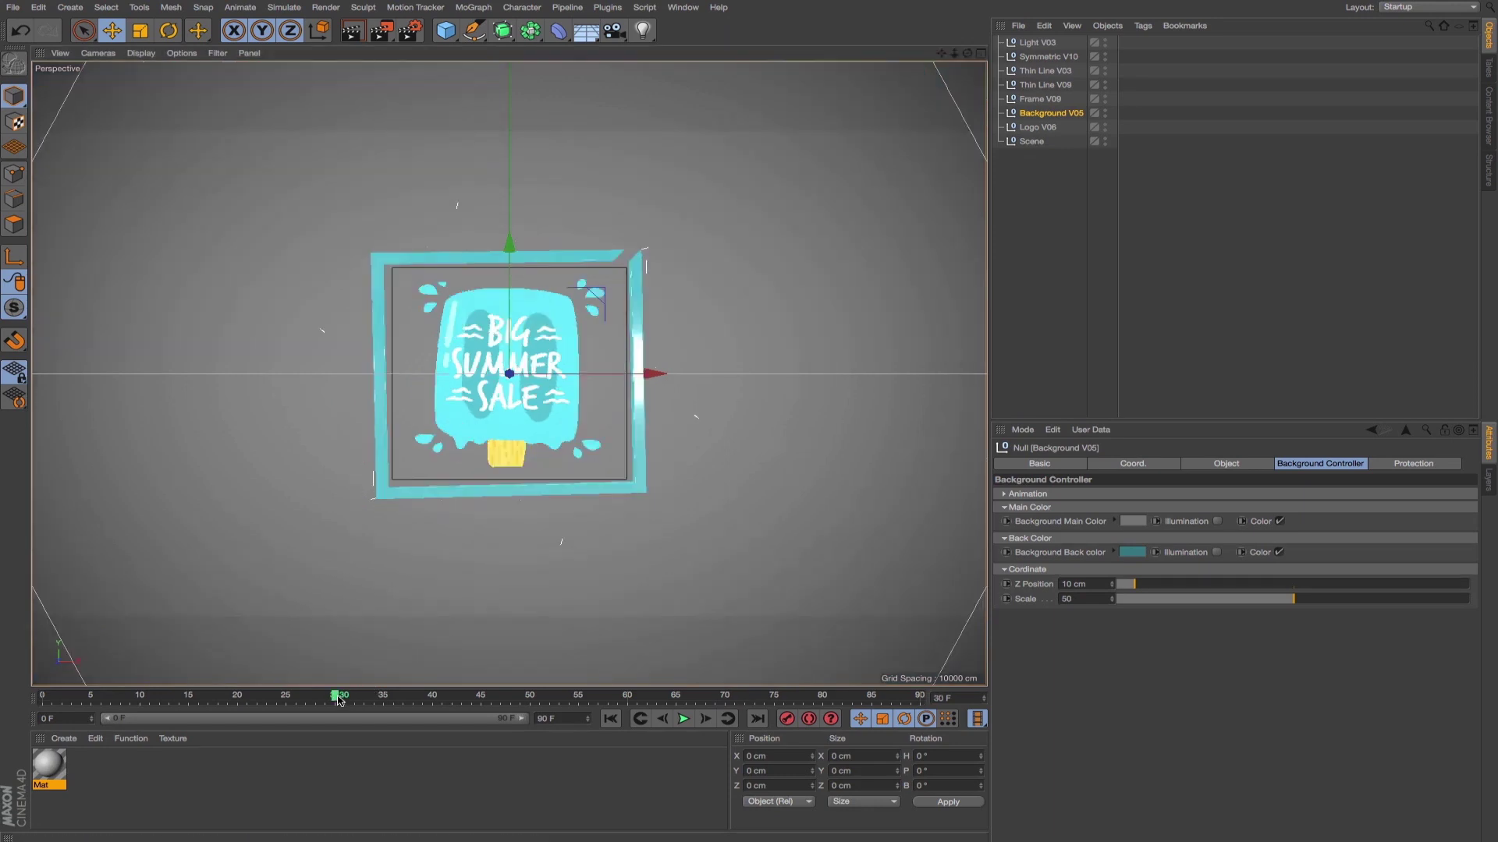
pyautogui.click(461, 696)
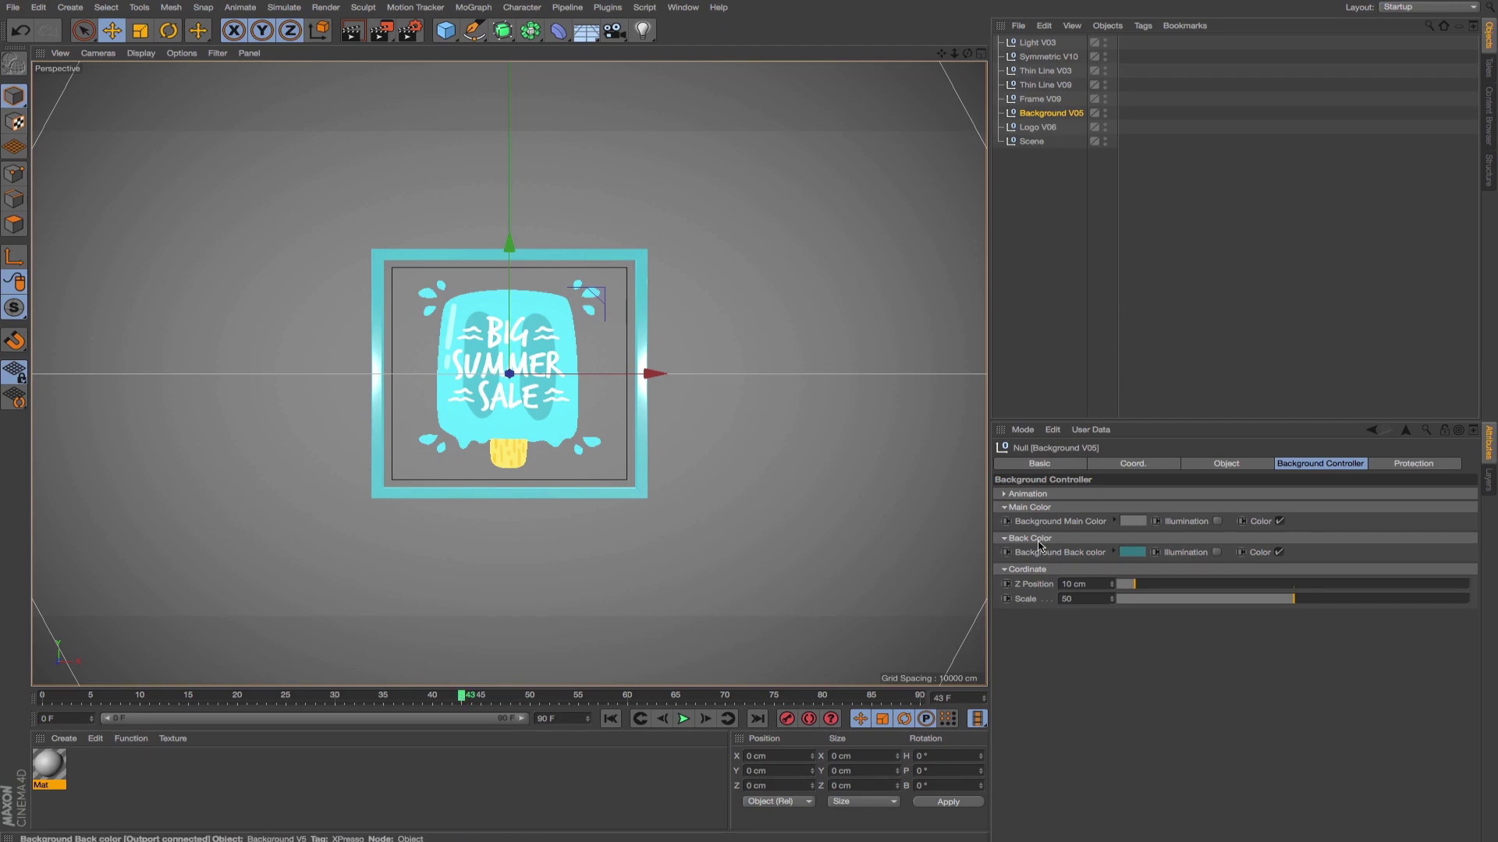
pyautogui.click(1026, 494)
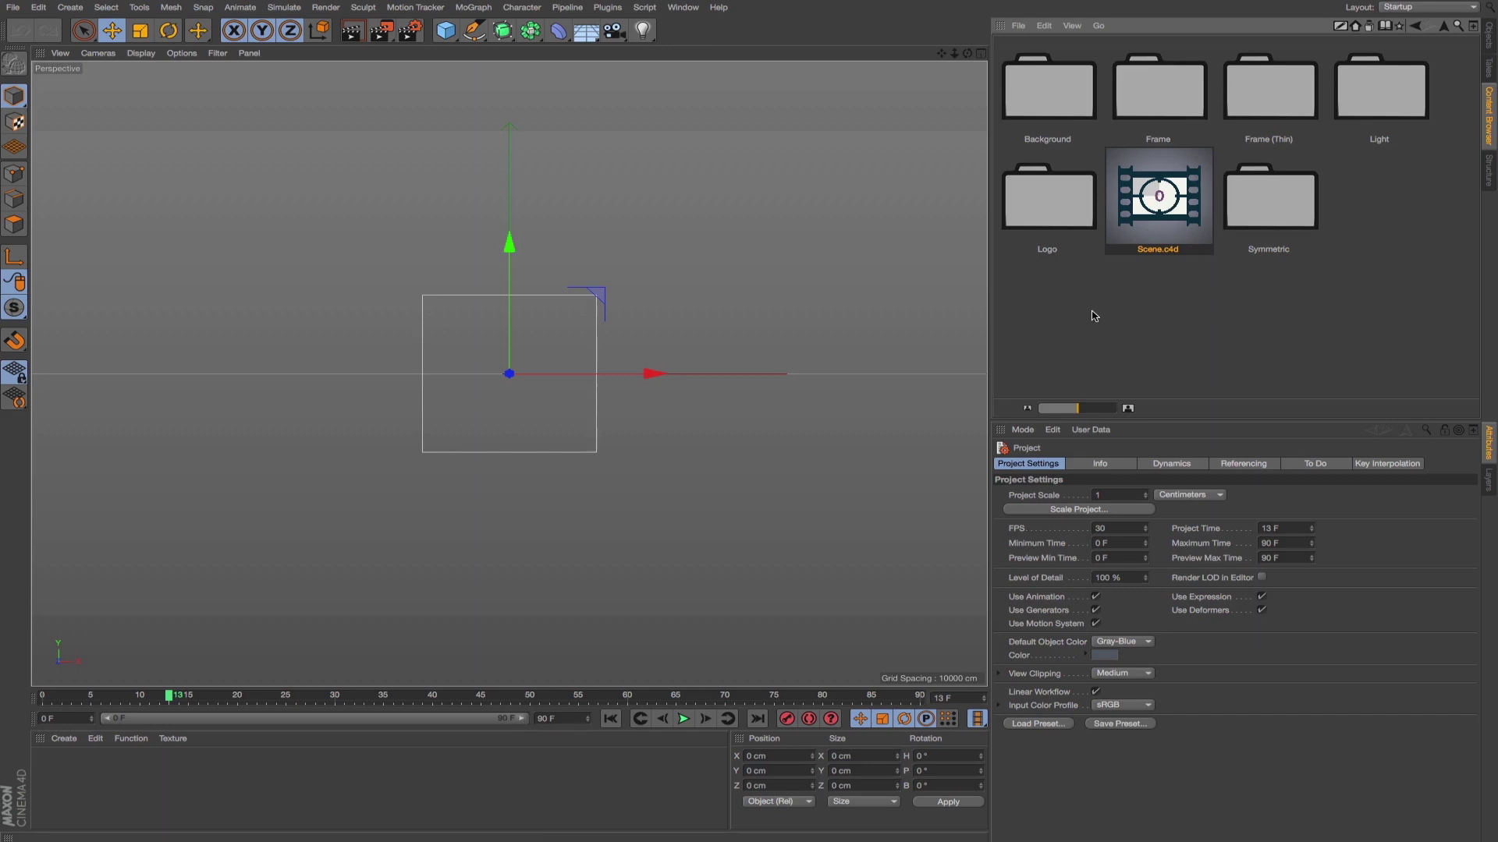
# - Load the Logo V11 preset from the Logo folder and preview its entrance animation from the start to about frame 50
pyautogui.doubleClick(1051, 216)
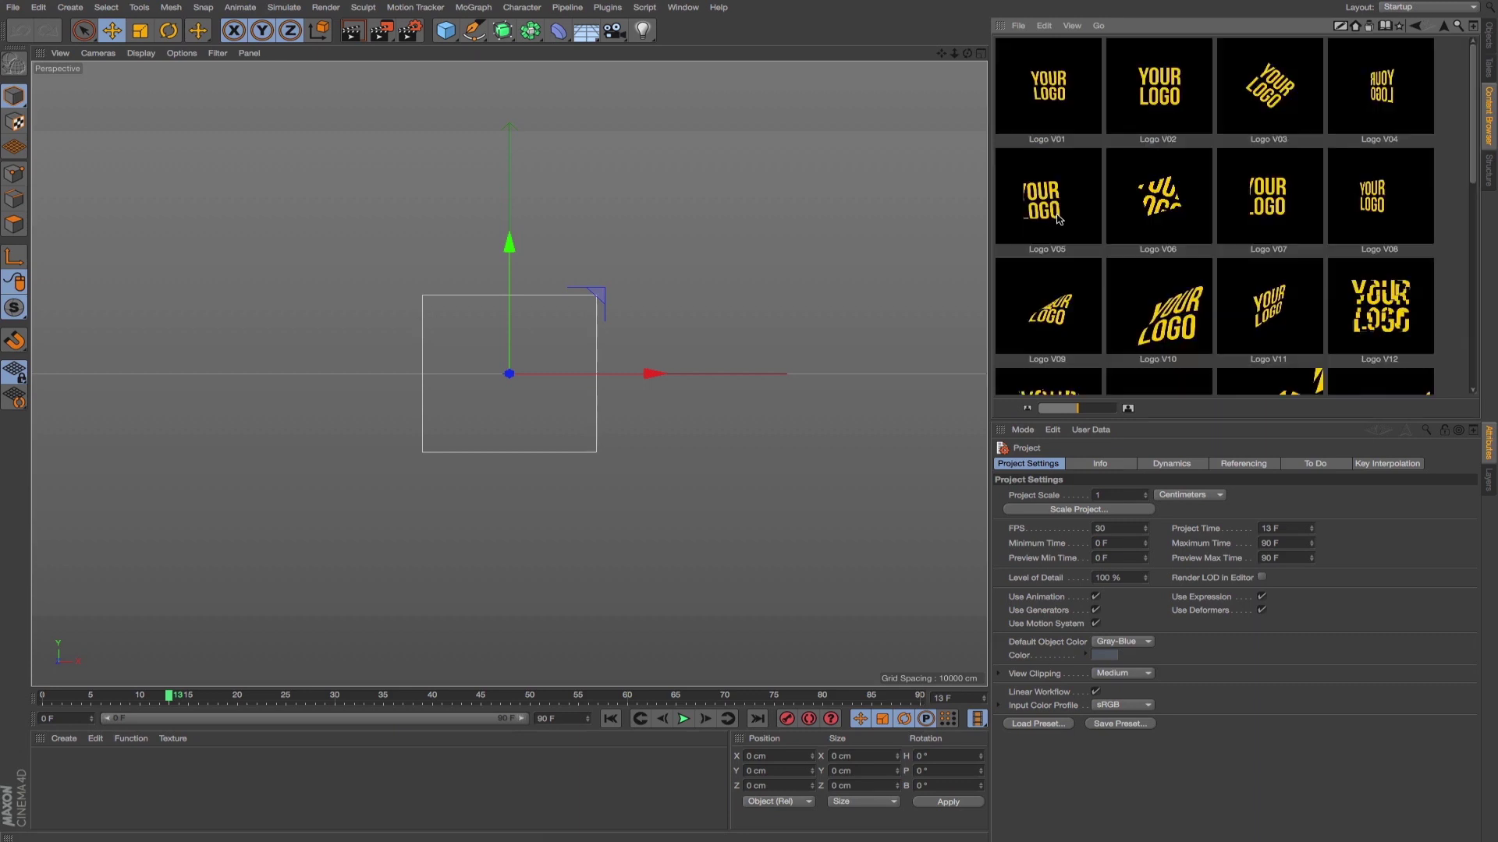
pyautogui.doubleClick(1270, 314)
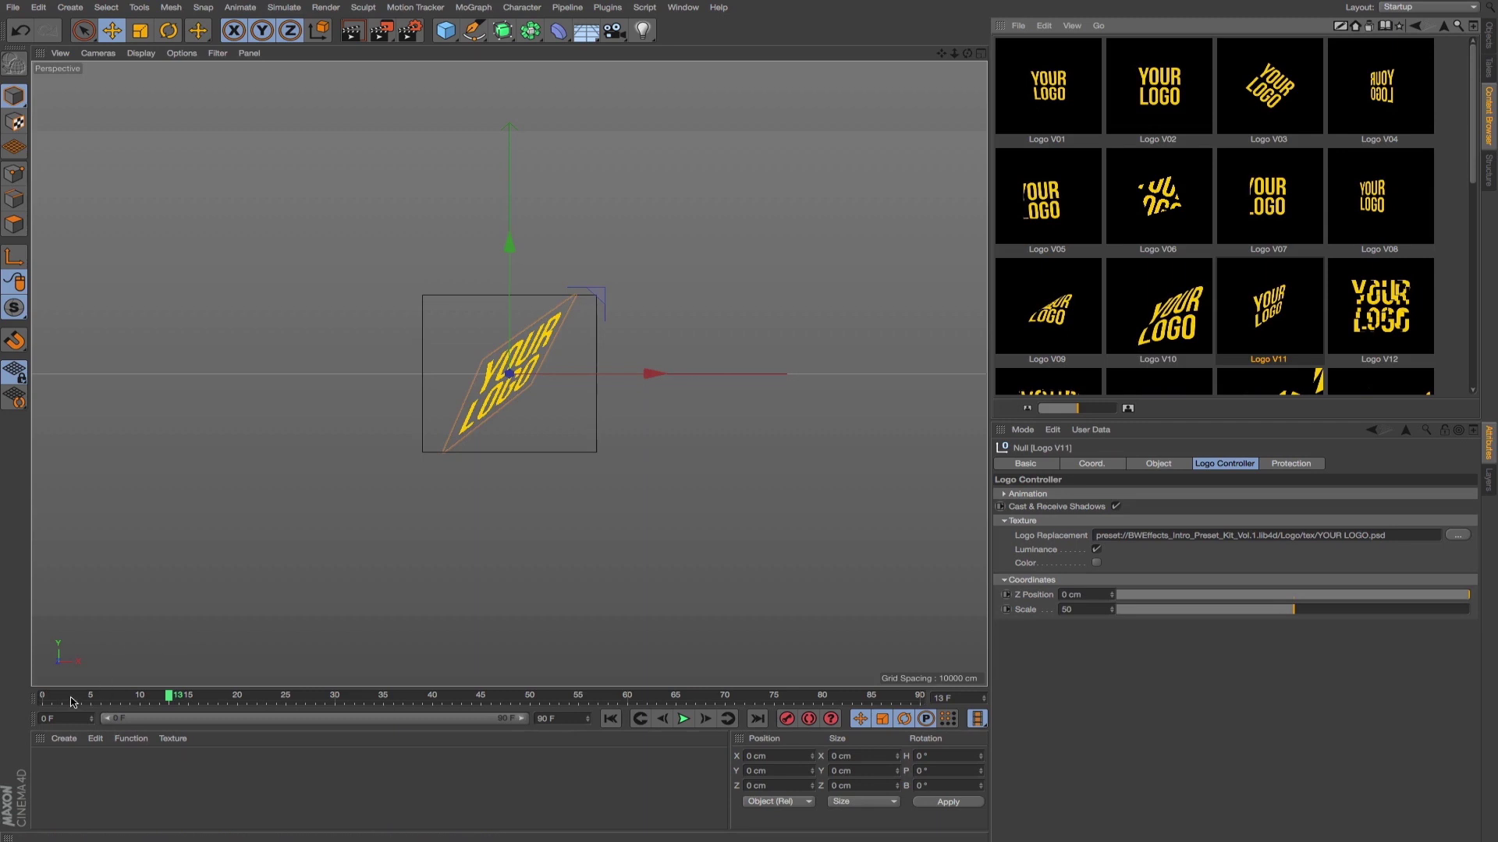
pyautogui.click(47, 696)
pyautogui.moveTo(51, 698); pyautogui.dragTo(521, 695)
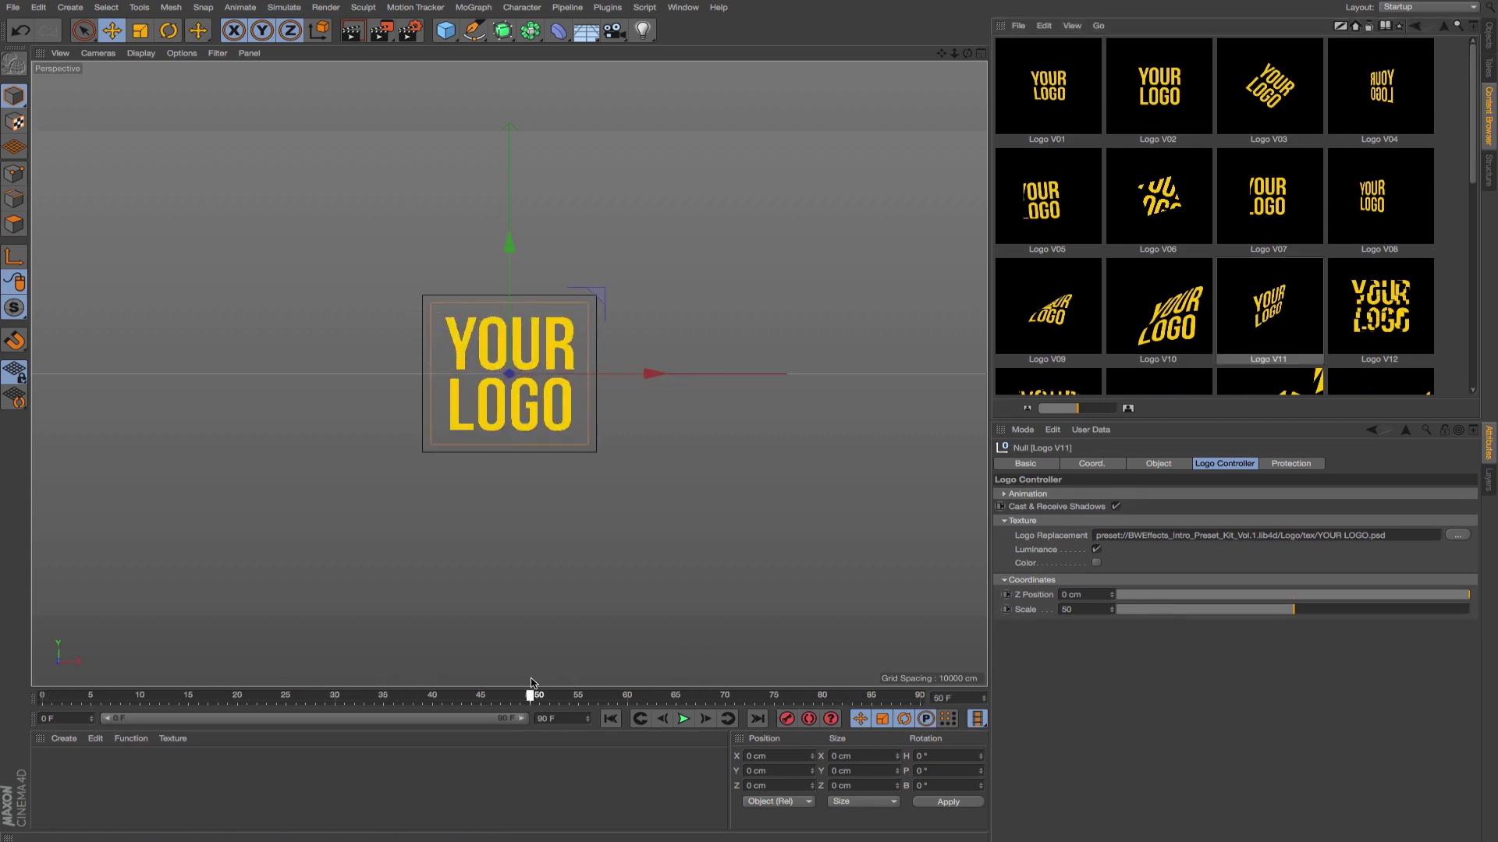
# - Set Logo V11's Start Out to 50 F and Stop Out to 80 F, and check the animation at frame 54
pyautogui.click(1004, 494)
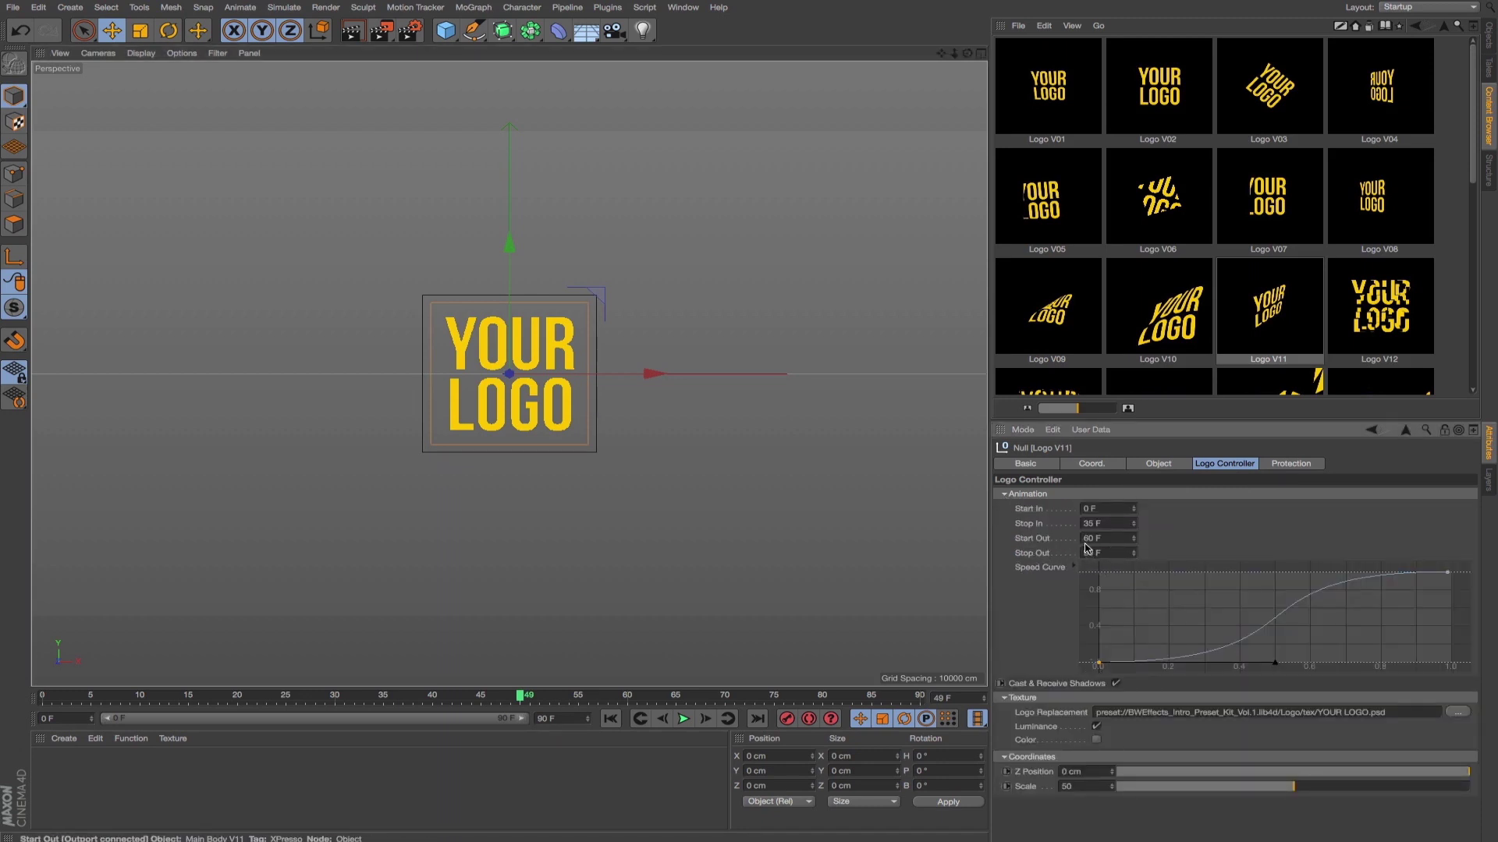
pyautogui.moveTo(1088, 540)
pyautogui.mouseDown()
pyautogui.moveTo(1073, 538)
pyautogui.moveTo(1086, 555)
pyautogui.mouseUp()
pyautogui.write('5')
pyautogui.write('8')
pyautogui.press('Return')
pyautogui.moveTo(520, 695); pyautogui.dragTo(567, 705)
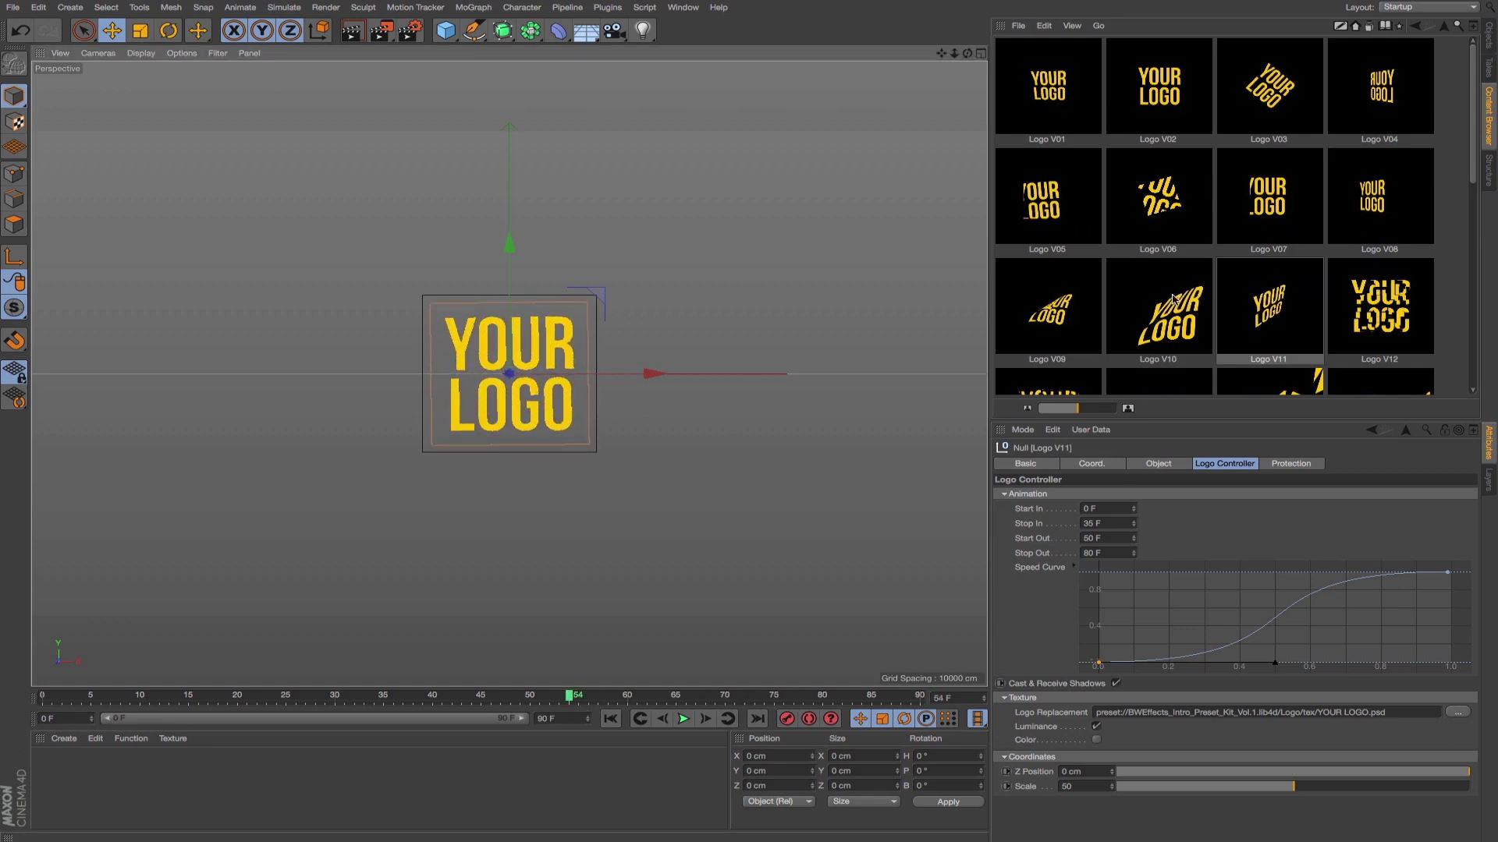
# - Load the Logo V09 preset and set its Start In to 50 F and Stop In to 80 F
pyautogui.doubleClick(1045, 314)
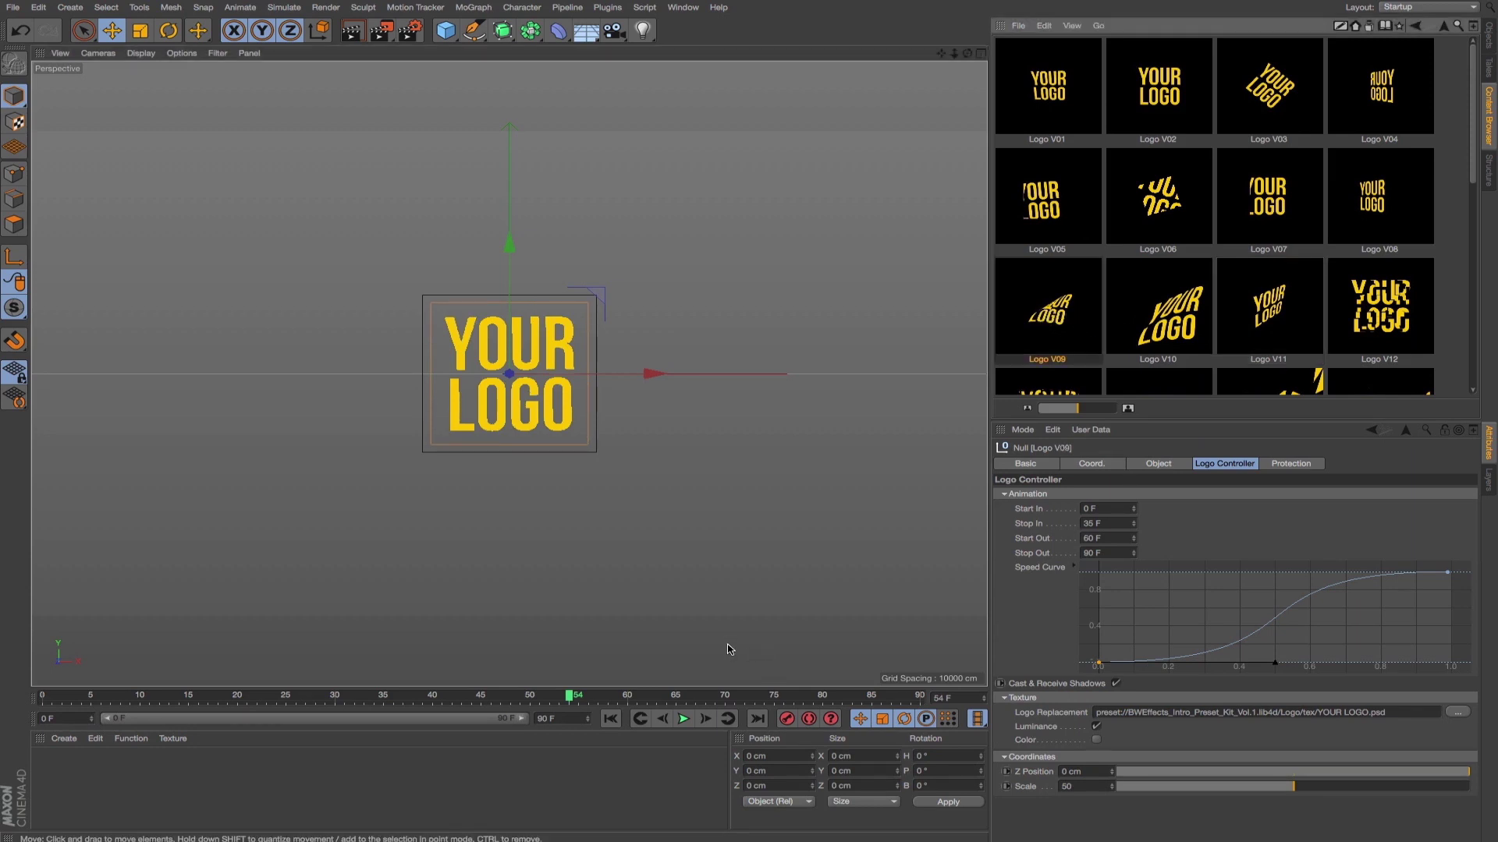
pyautogui.doubleClick(1087, 509)
pyautogui.write('50')
pyautogui.press('Tab')
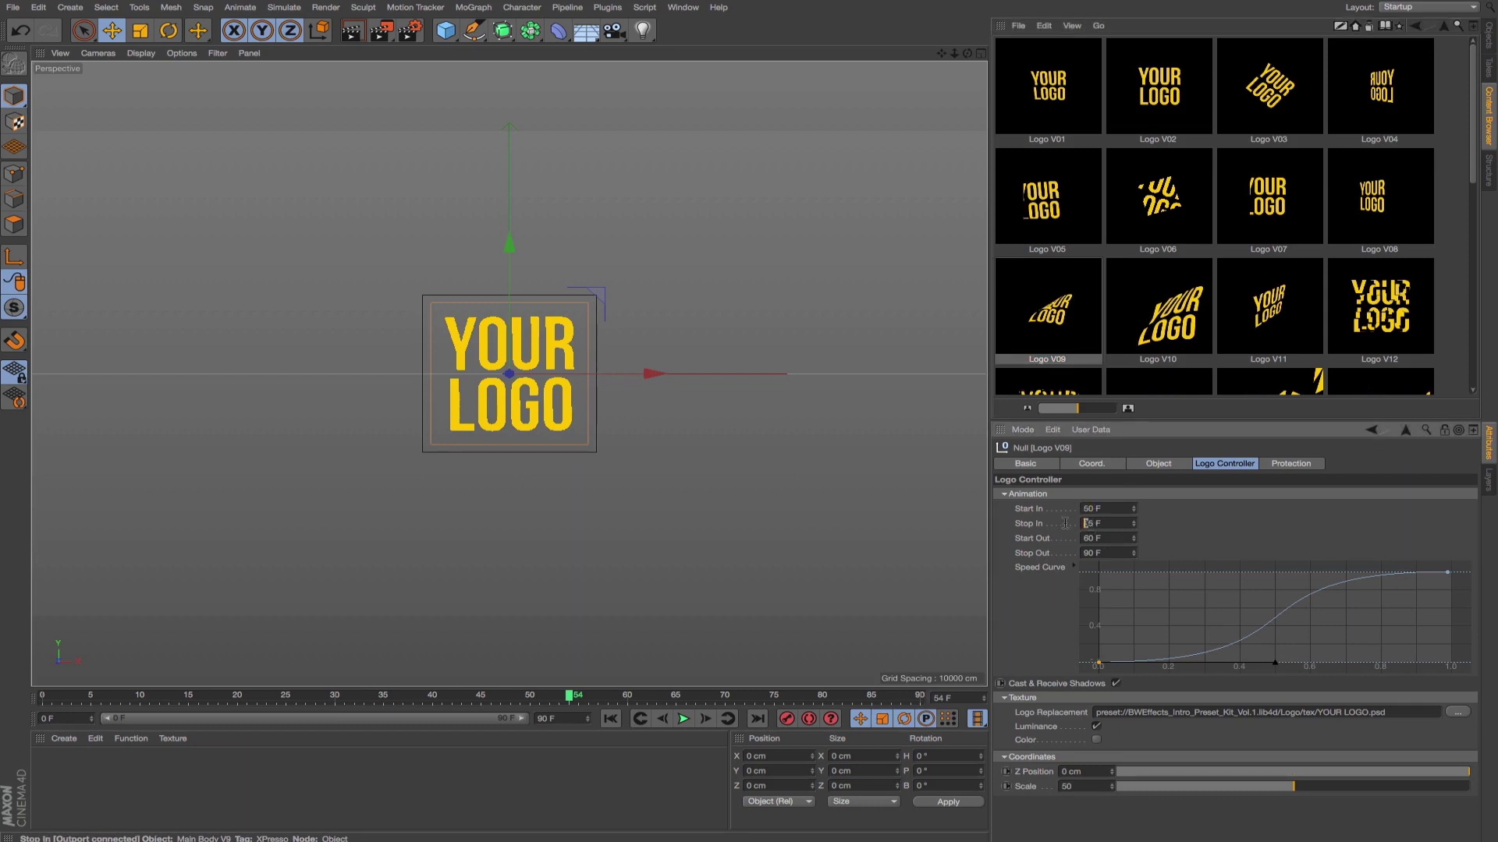
pyautogui.write('80')
pyautogui.press('Return')
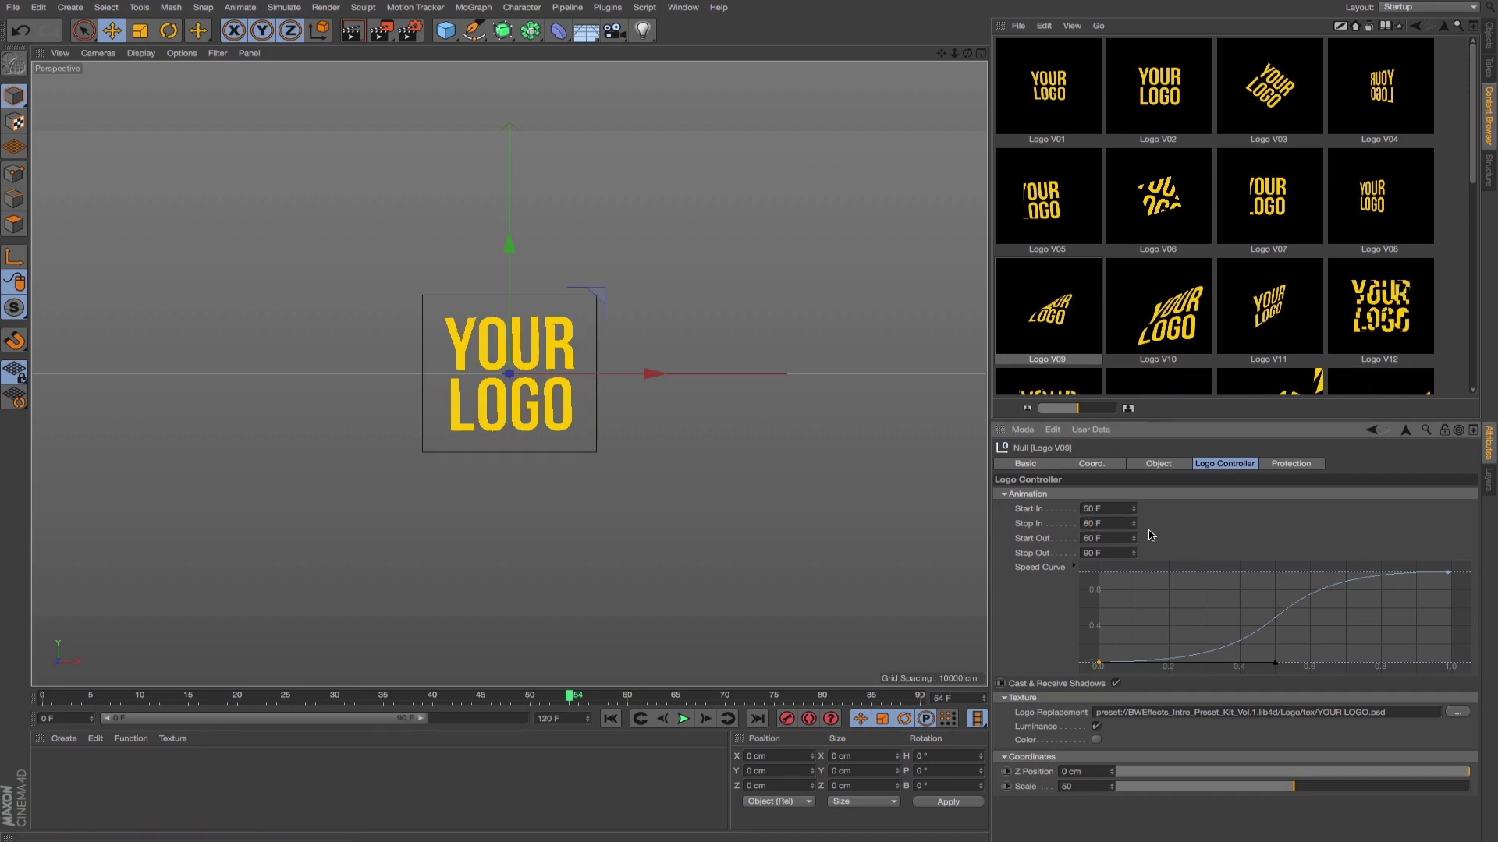
# - Set both Start Out and Stop Out of Logo V09 to 81 F
pyautogui.doubleClick(1089, 539)
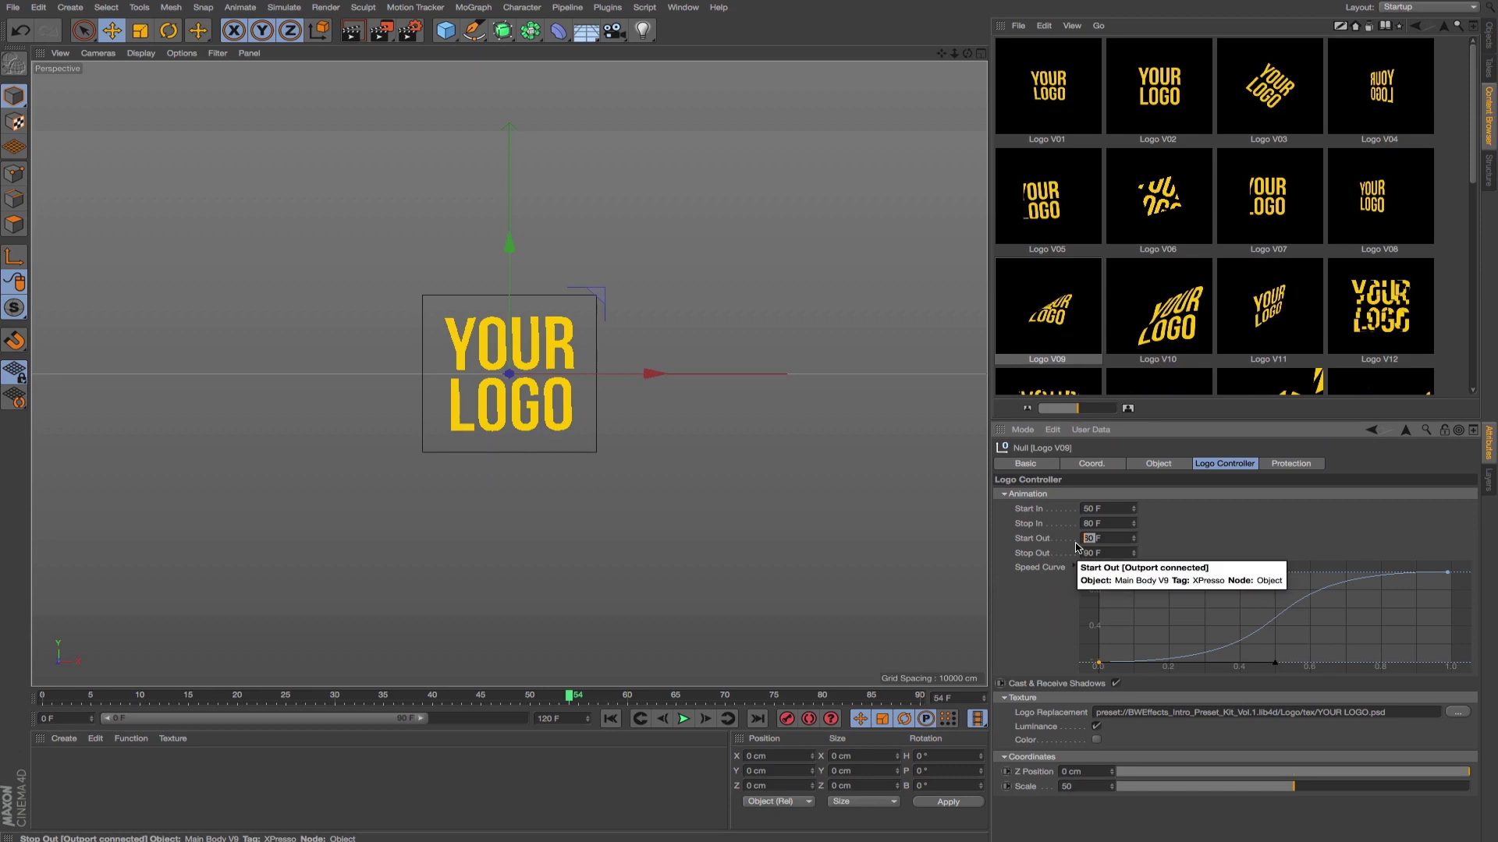
pyautogui.write('50')
pyautogui.hotkey('shift', 'F1')
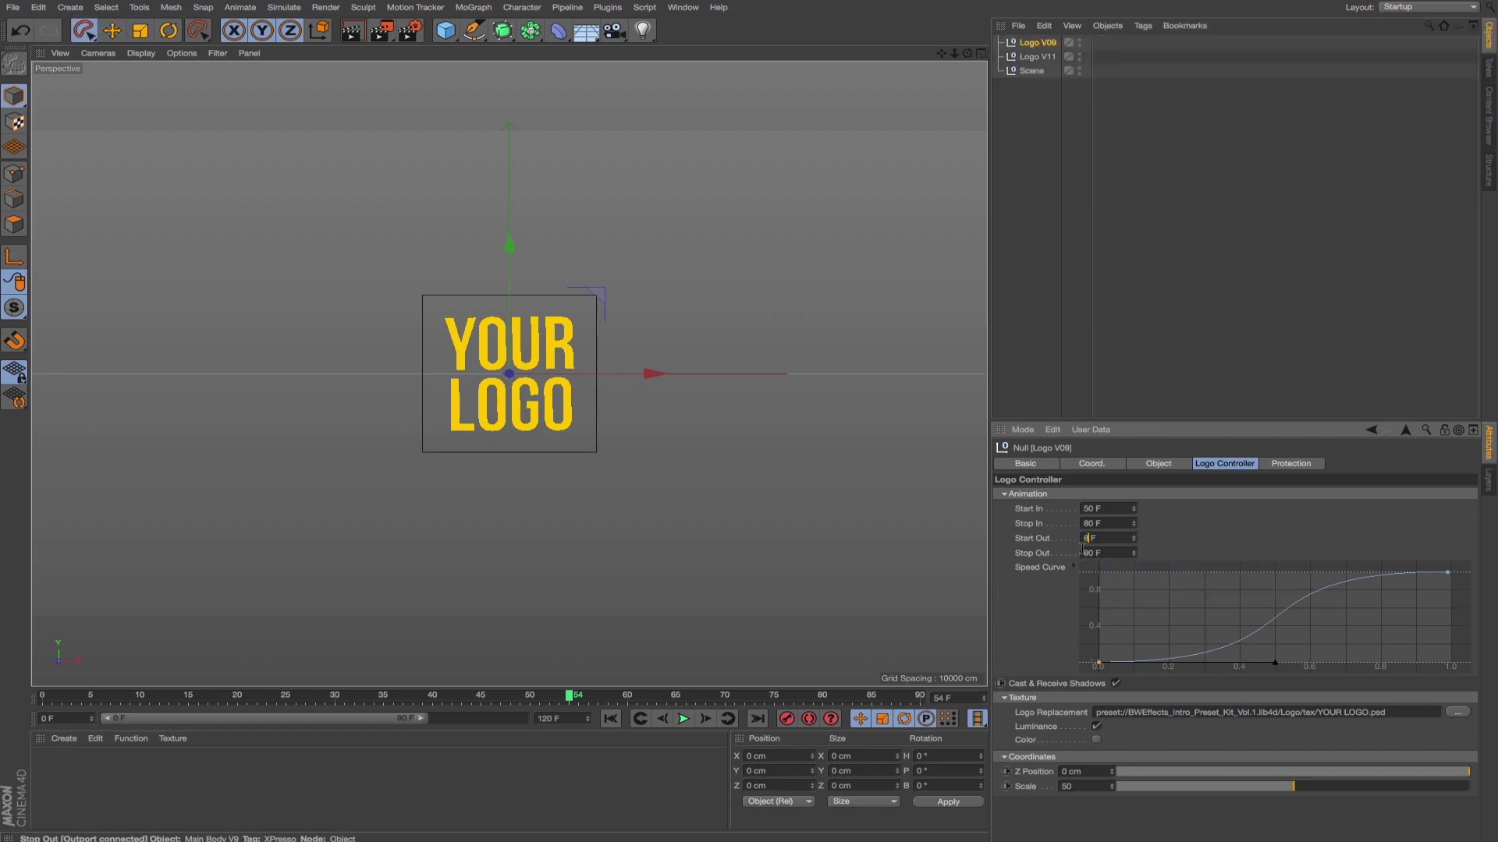
pyautogui.doubleClick(1089, 553)
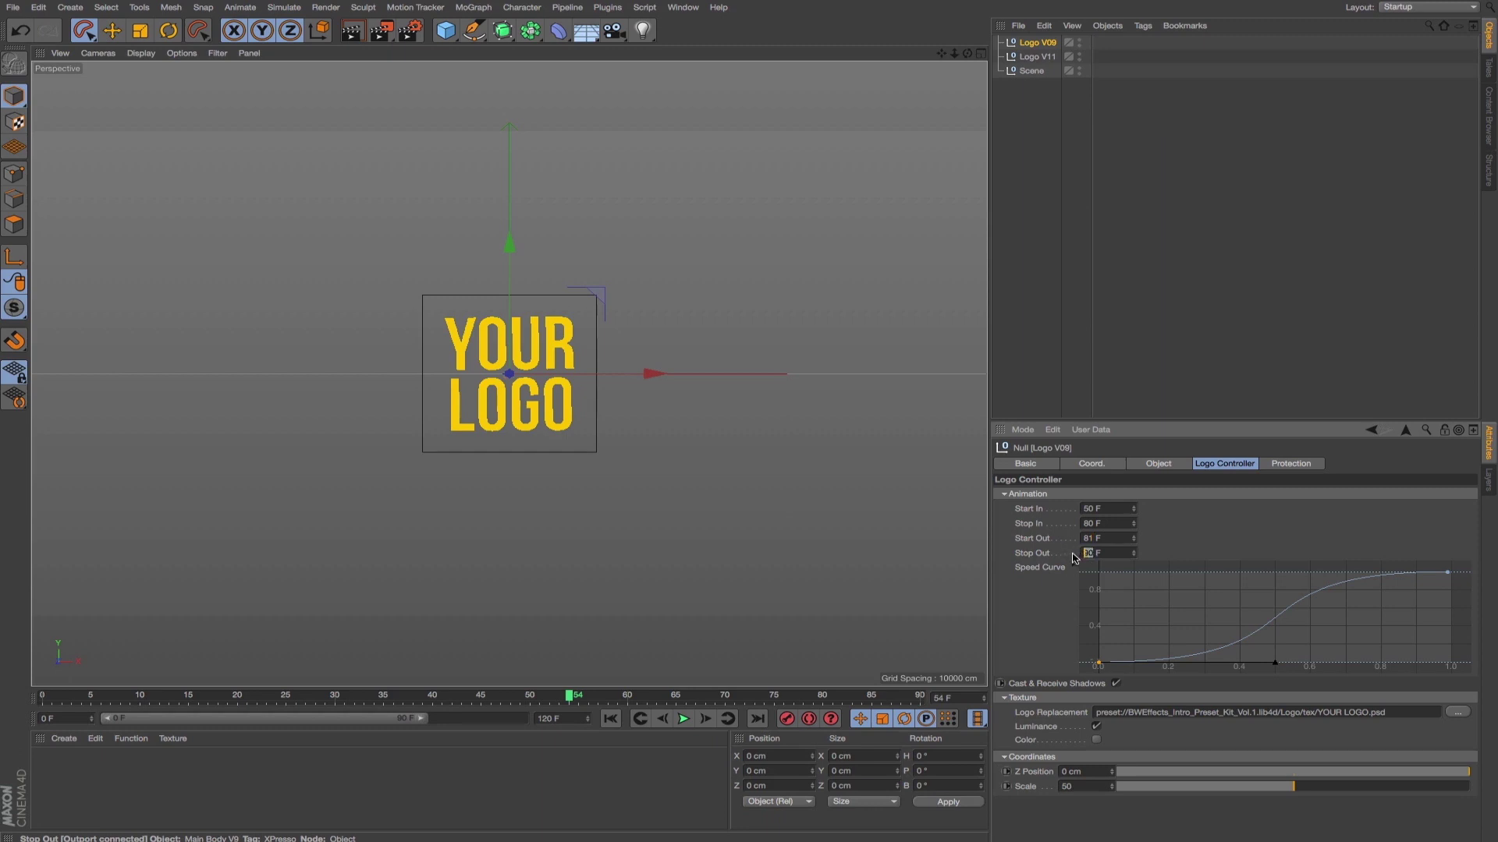
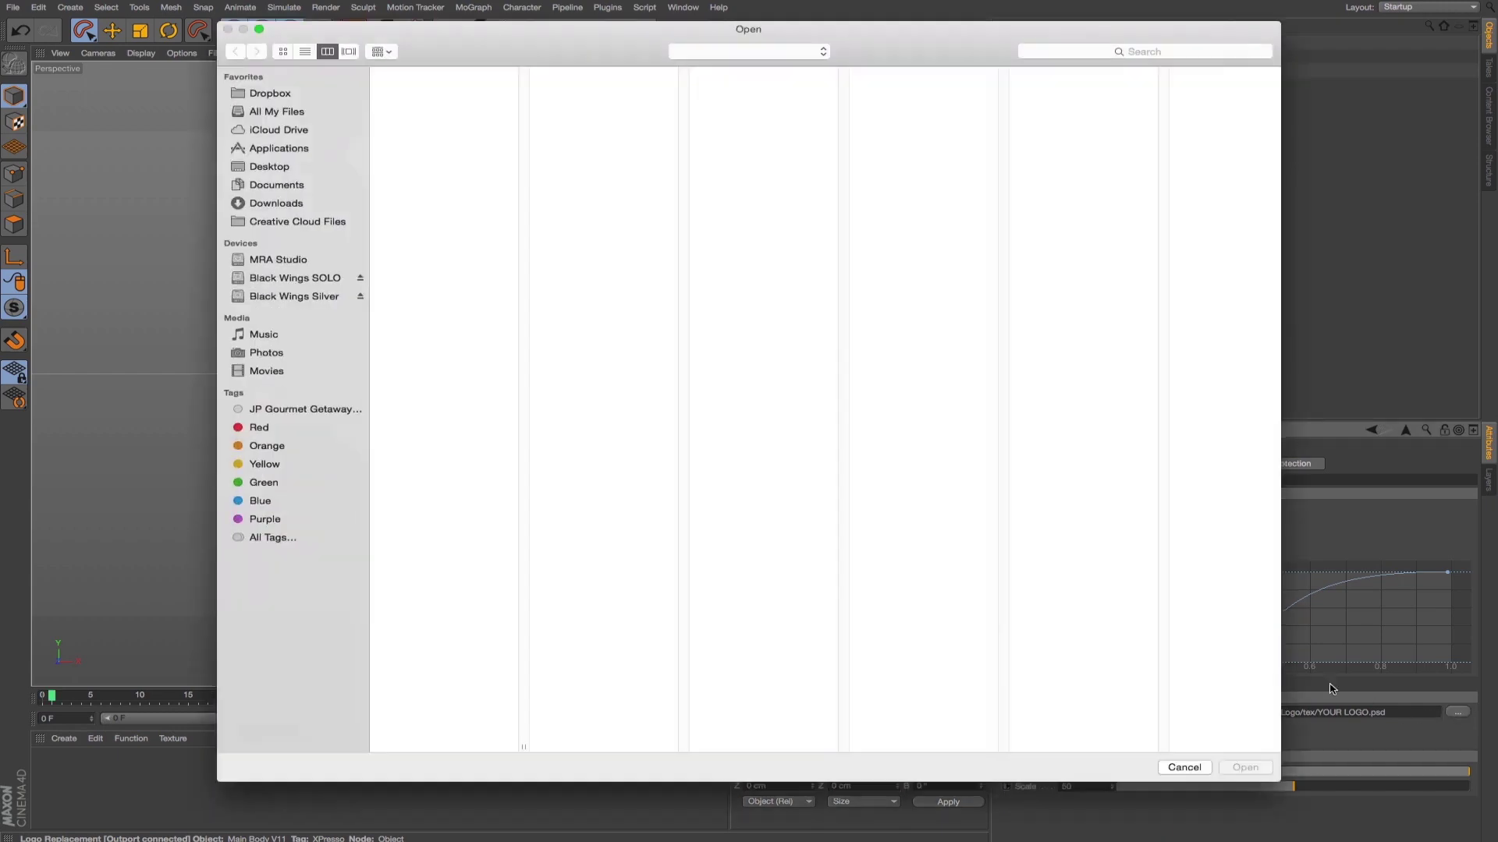
# - Replace Logo V11's texture with YOUR LOGO 21.psd and Logo V09's texture with YOUR LOGO 3.psd
pyautogui.click(1058, 354)
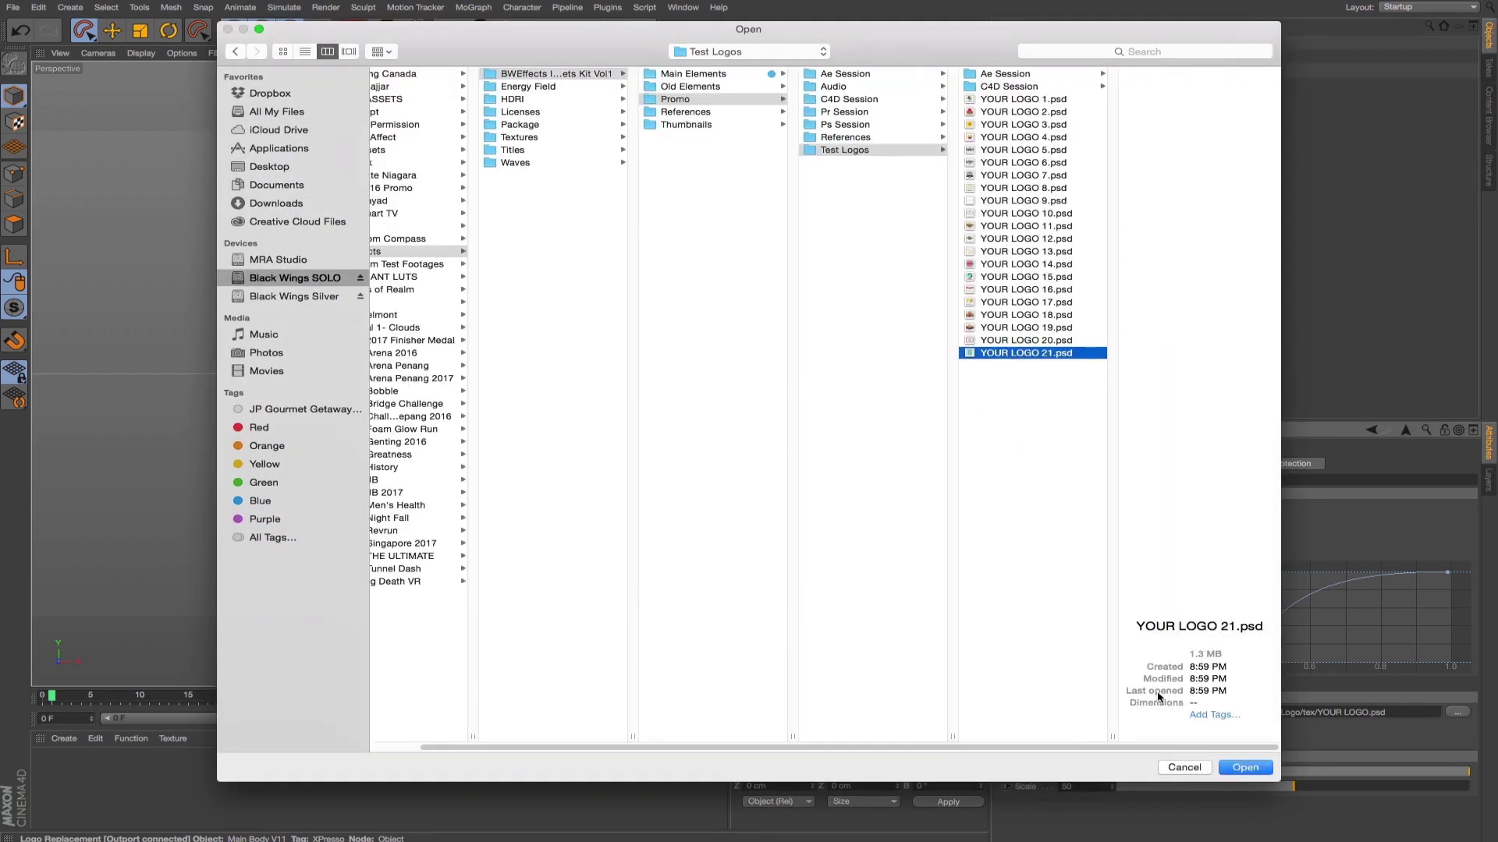
pyautogui.click(1242, 768)
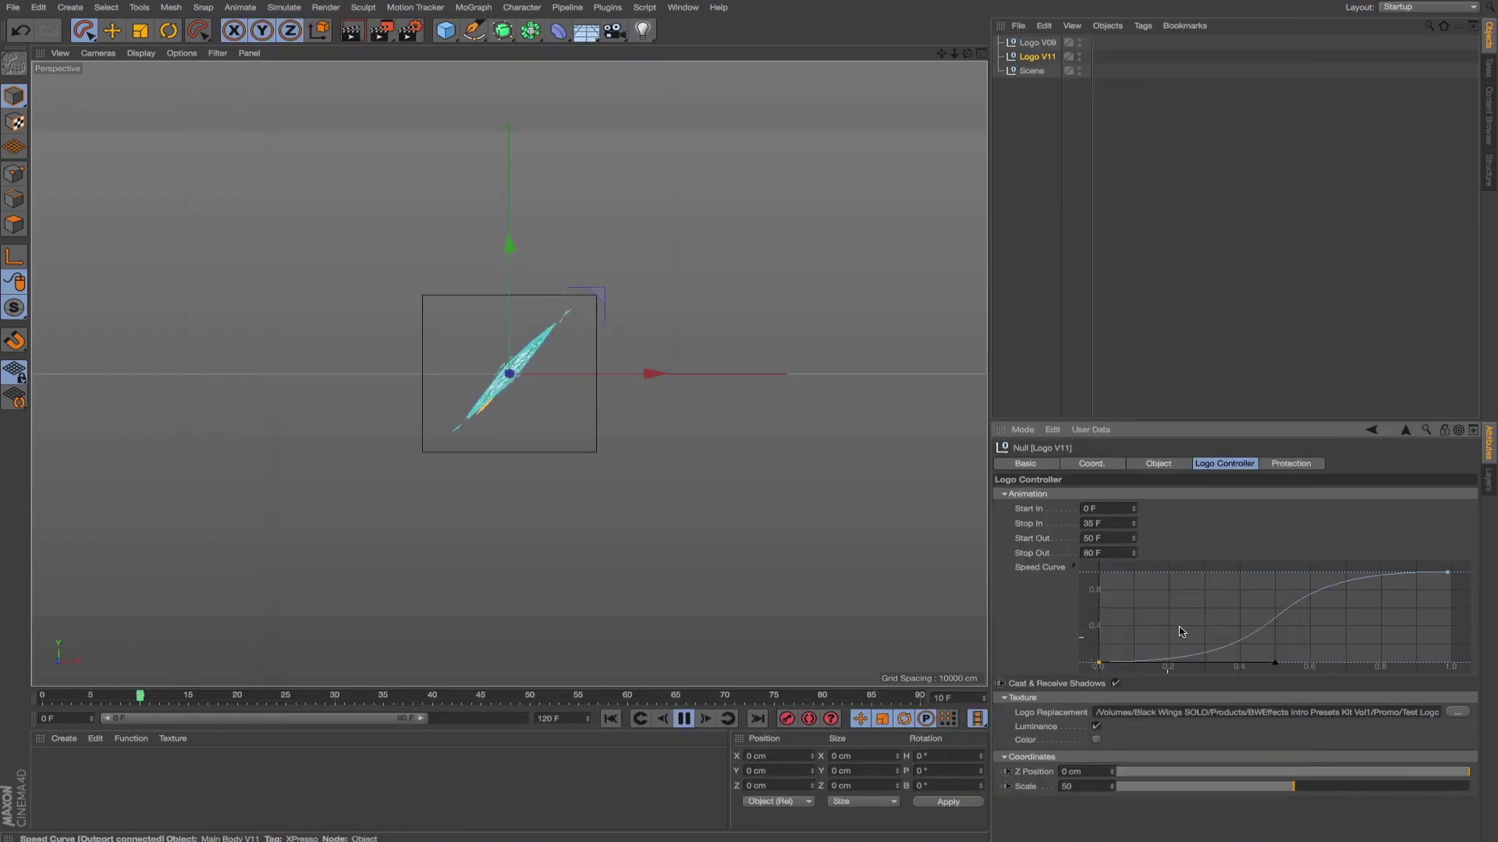
pyautogui.click(1037, 43)
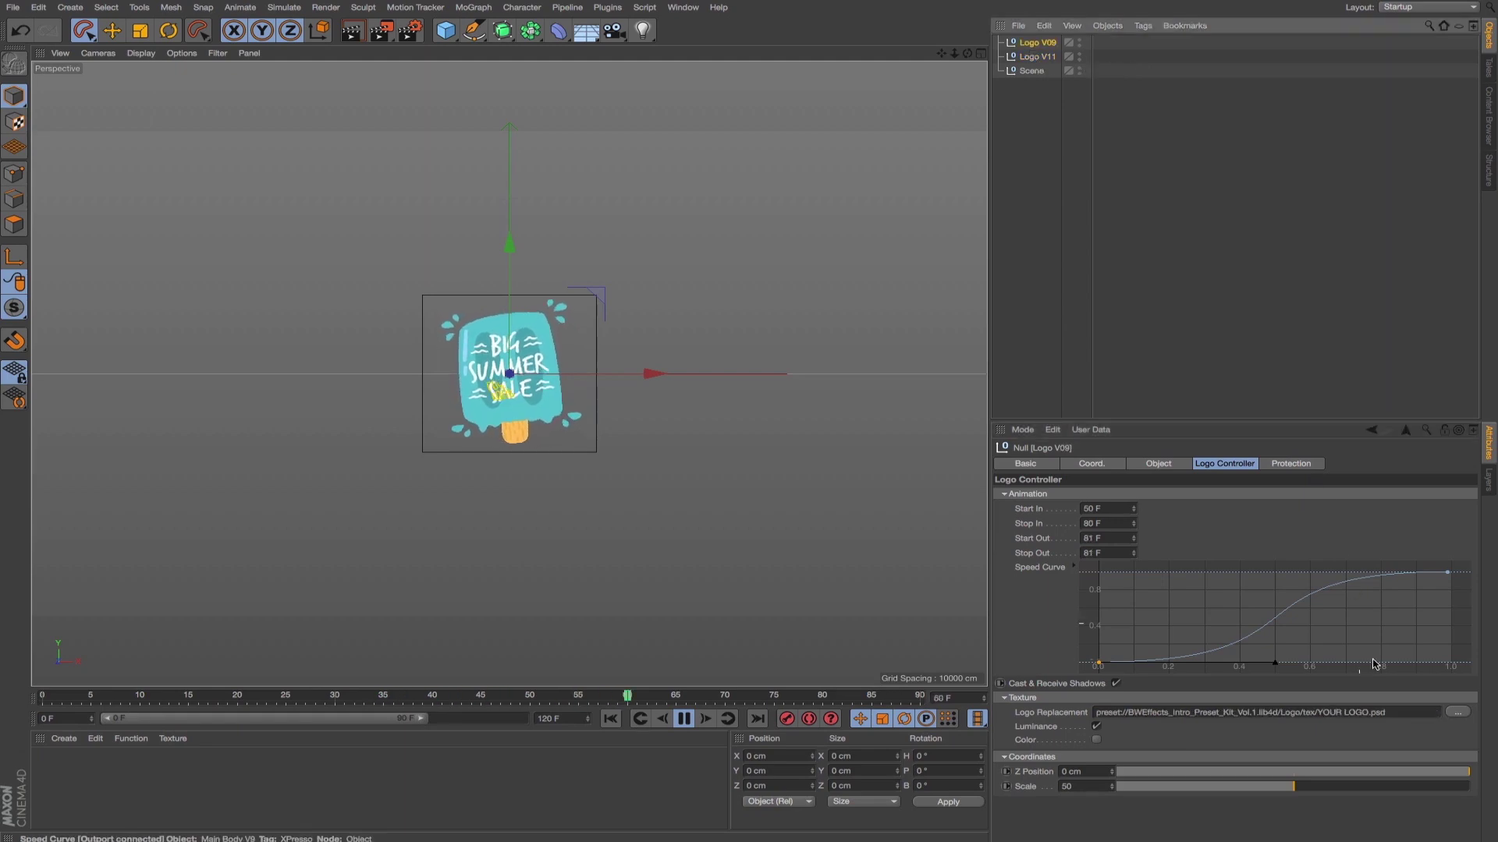
pyautogui.click(1458, 712)
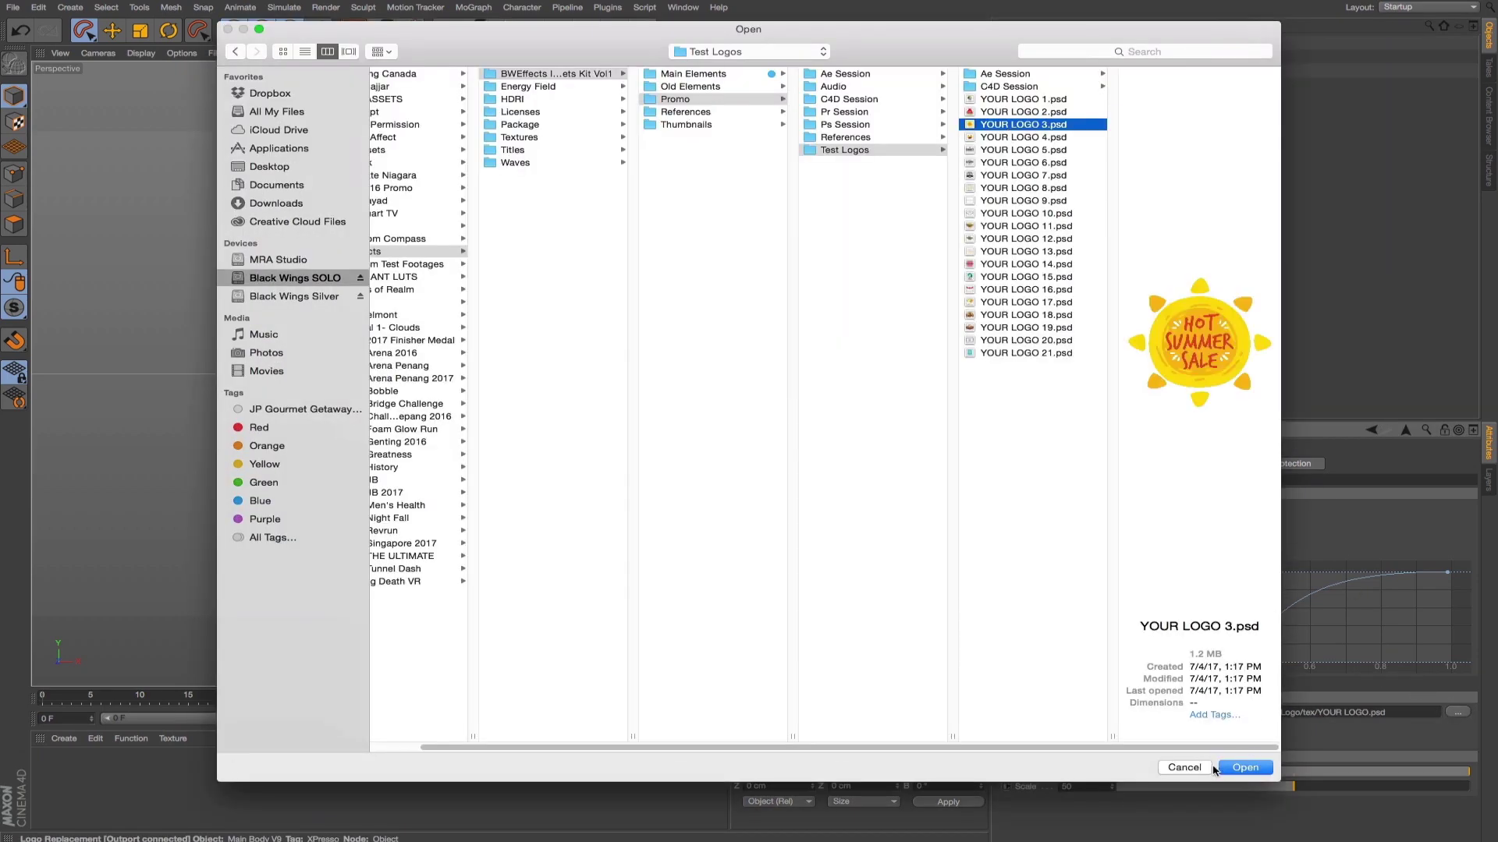
pyautogui.click(1241, 768)
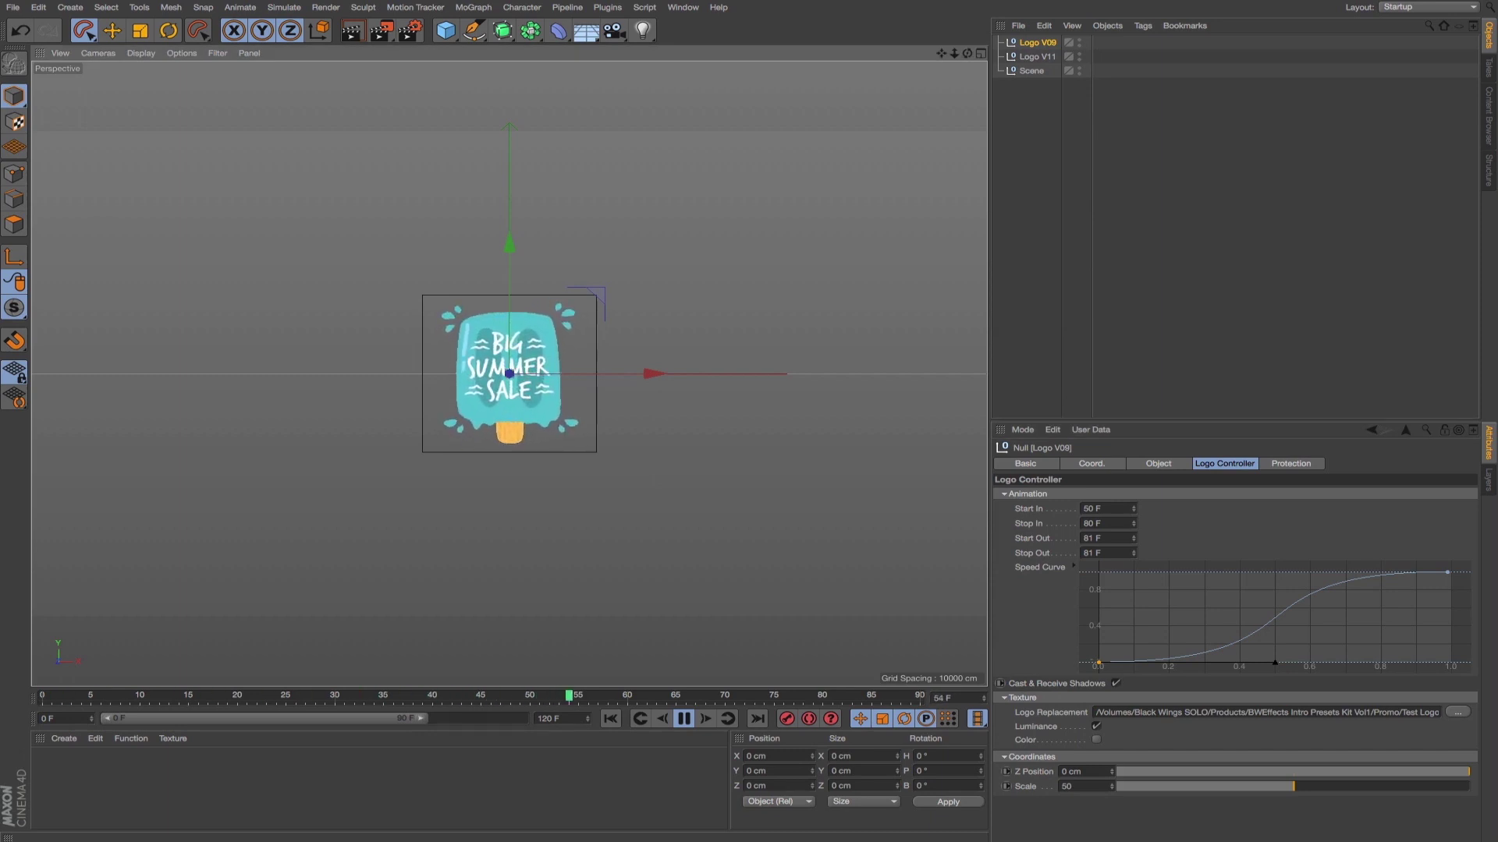
# - Animate Logo V09's Z Position from -111 cm at frame 50 to 0 cm at about frame 80
pyautogui.click(1037, 56)
pyautogui.click(577, 696)
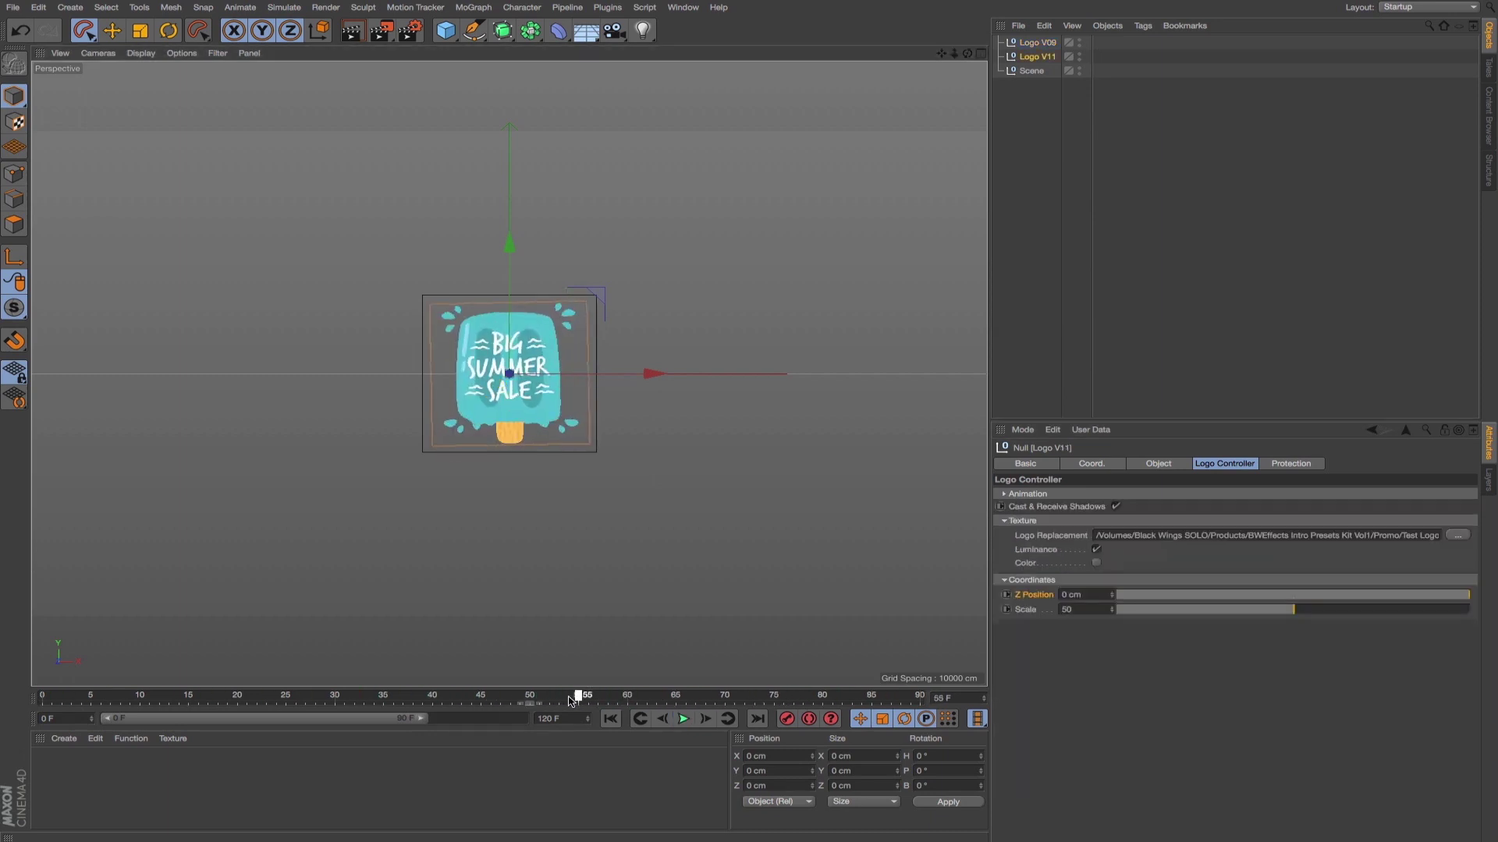
pyautogui.moveTo(570, 699); pyautogui.dragTo(533, 717)
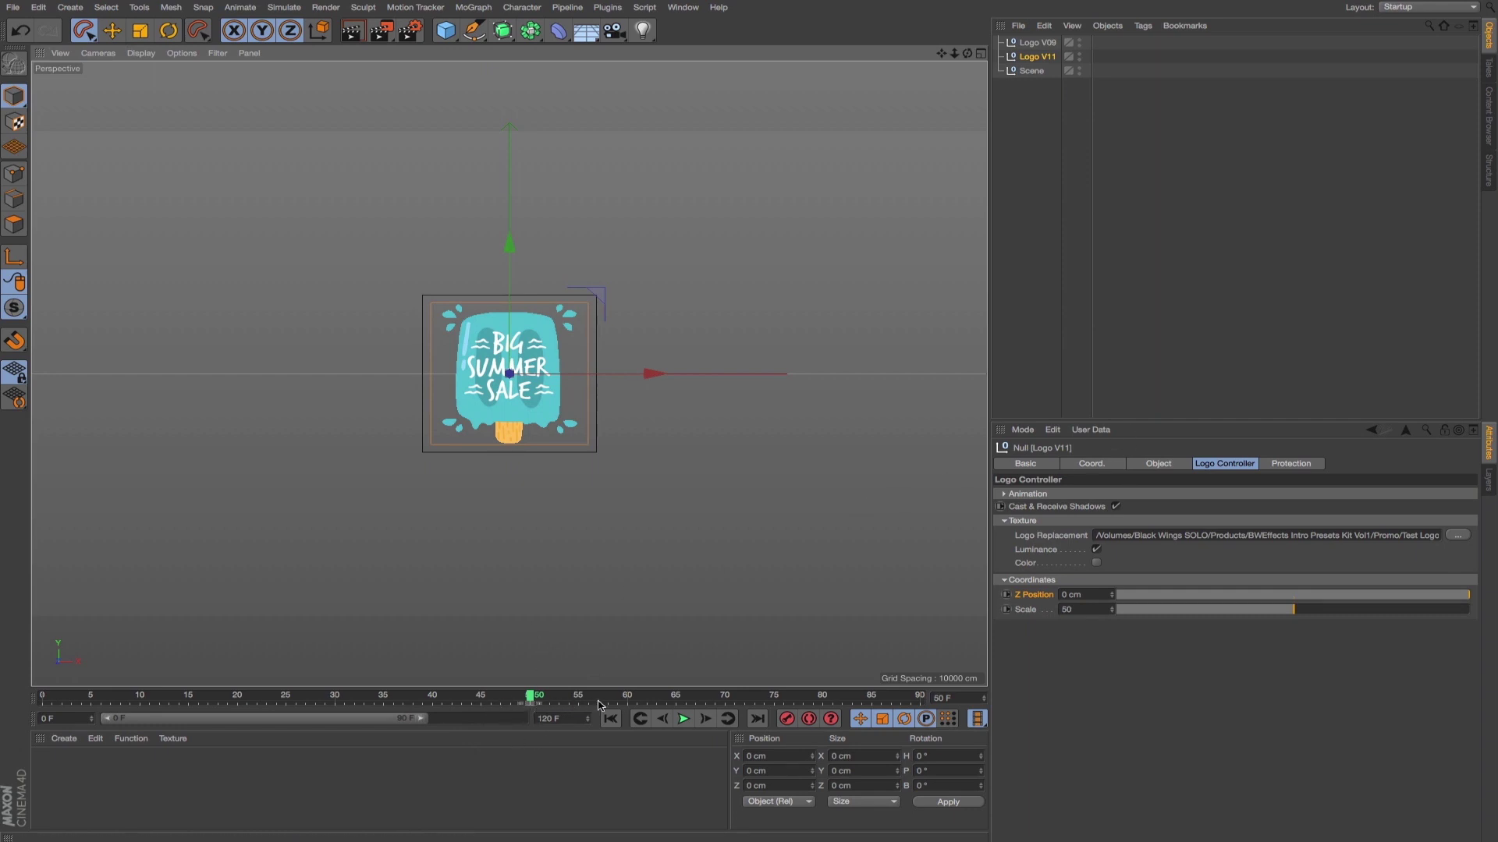
pyautogui.click(1038, 44)
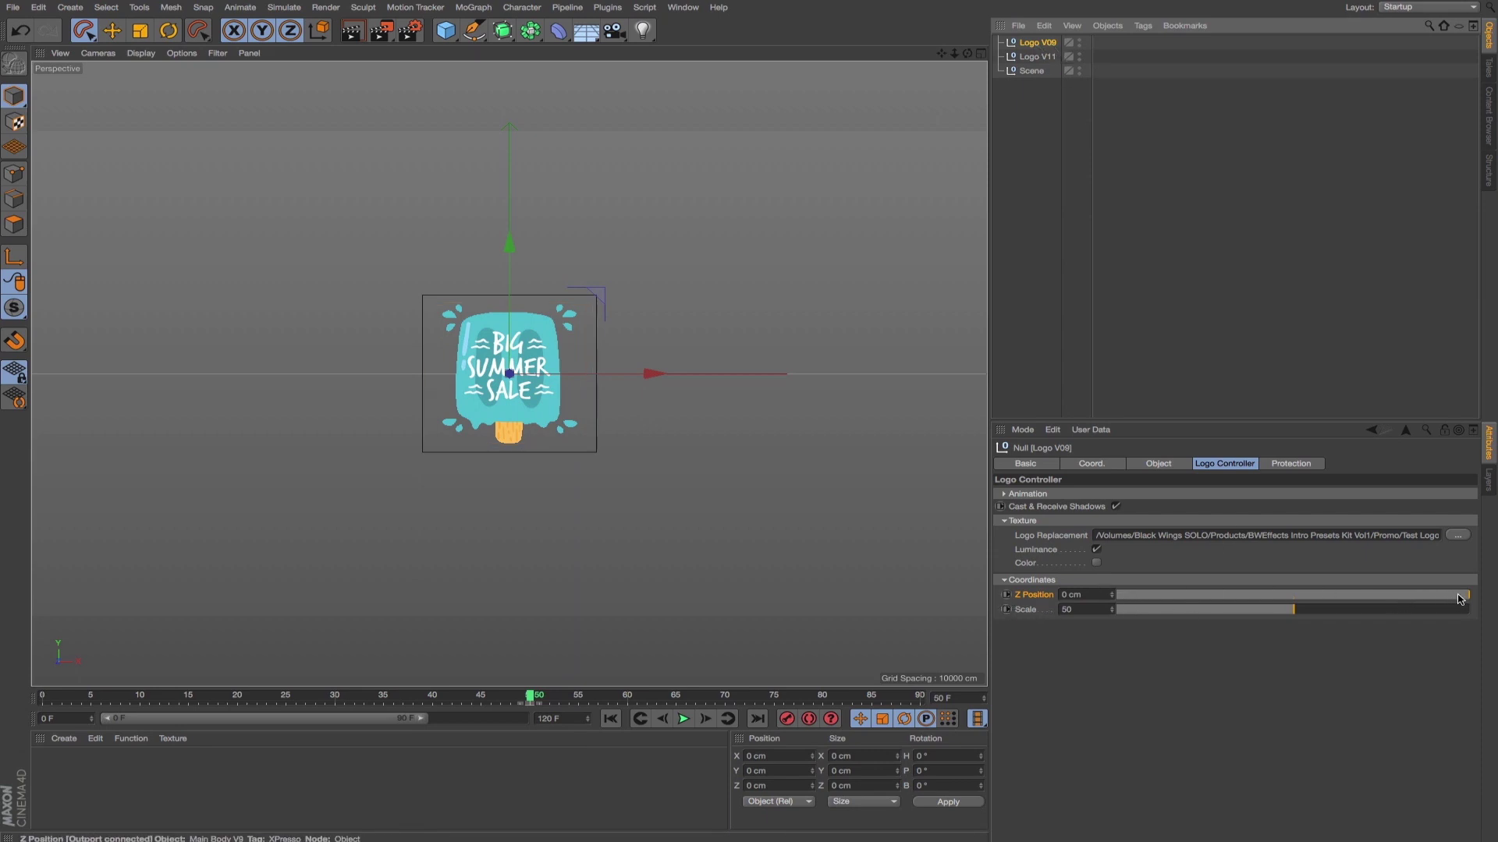
pyautogui.moveTo(1467, 597); pyautogui.dragTo(1304, 607)
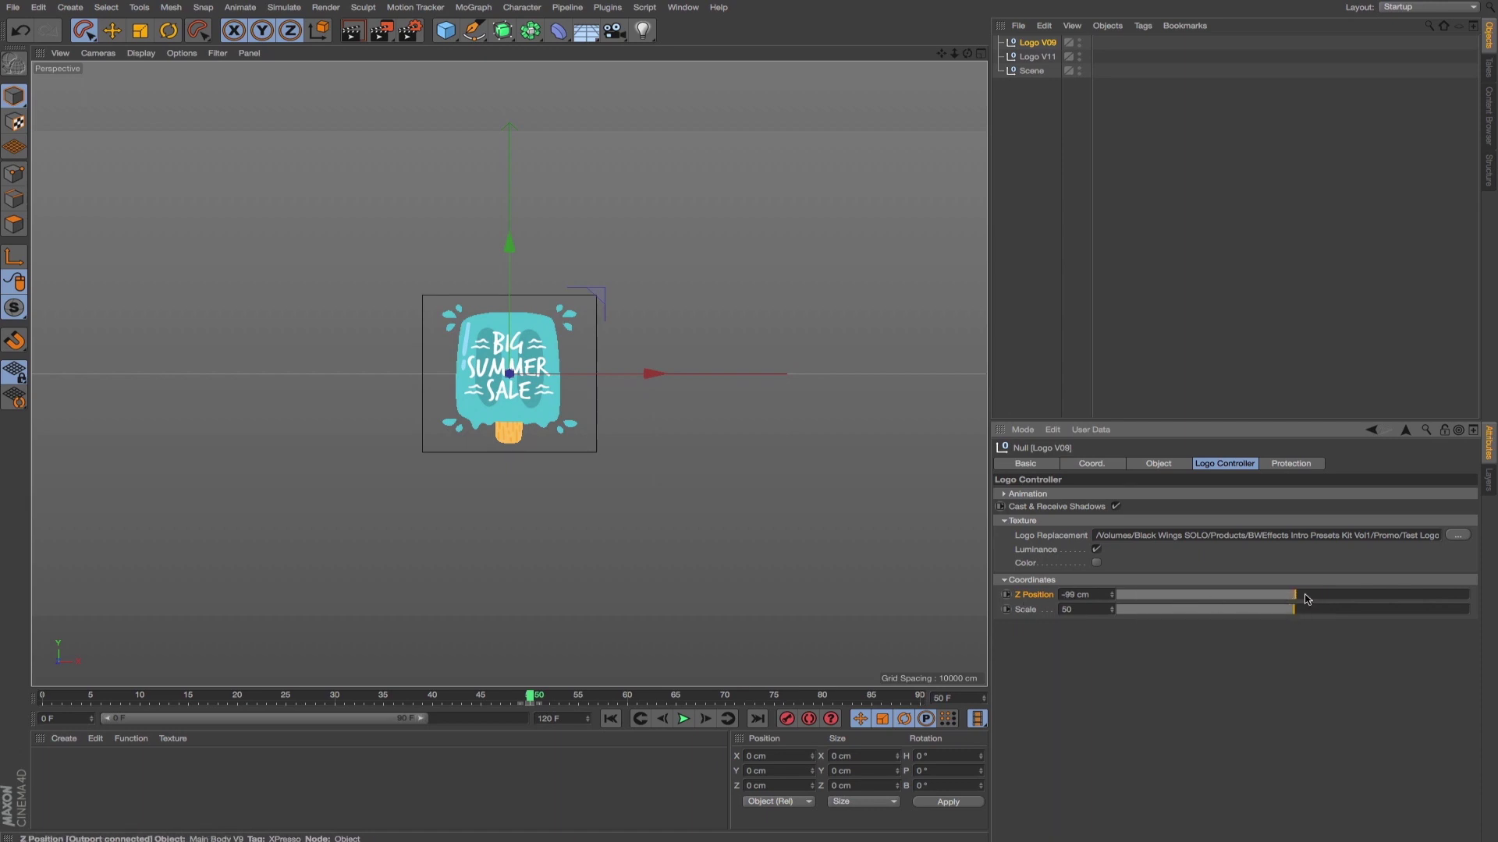
pyautogui.moveTo(1306, 598); pyautogui.dragTo(1275, 598)
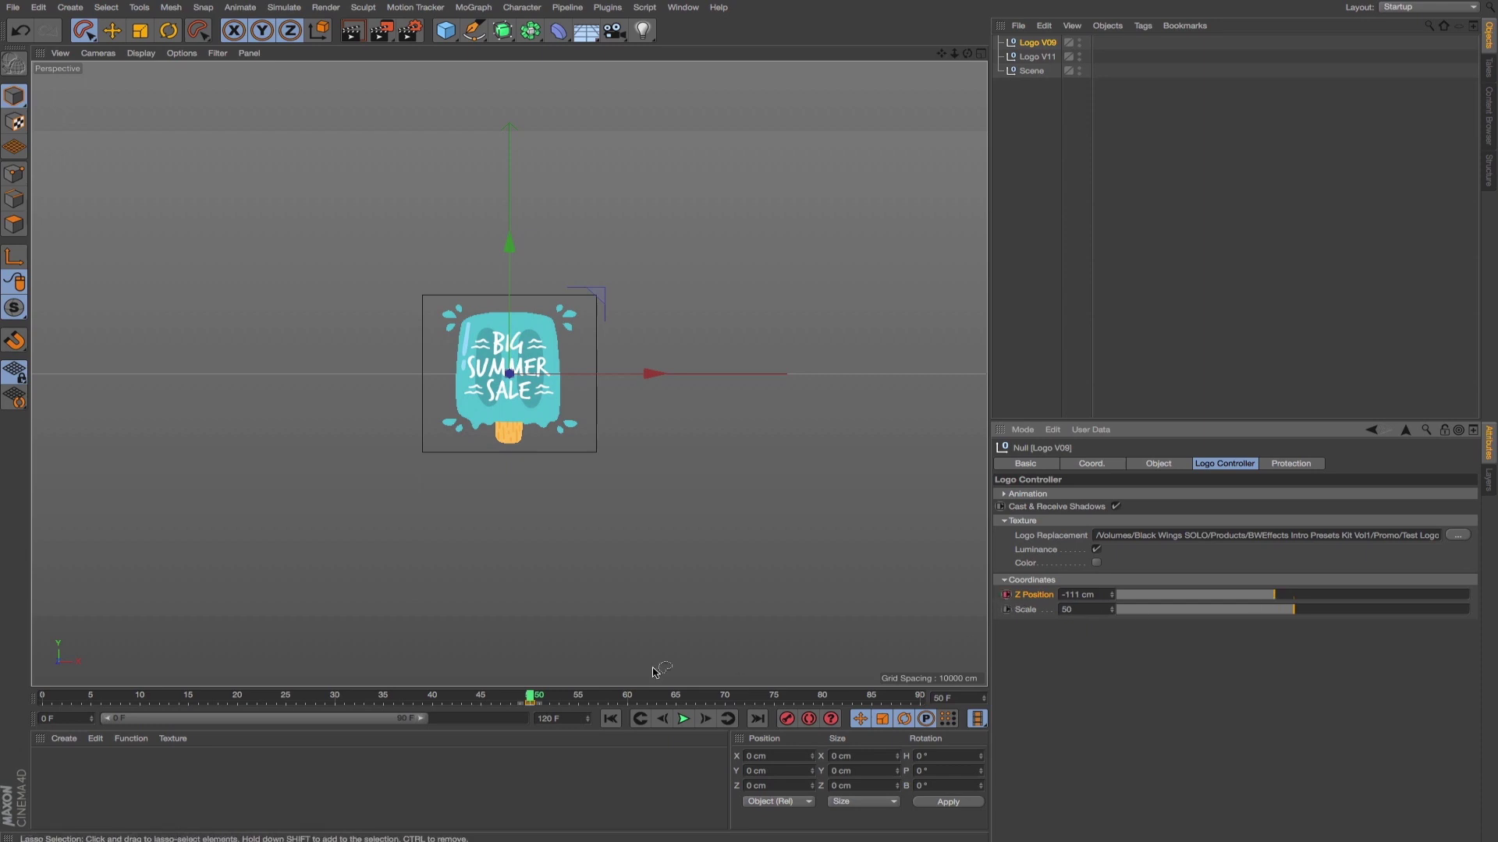
pyautogui.moveTo(535, 696); pyautogui.dragTo(827, 712)
pyautogui.moveTo(1276, 596); pyautogui.dragTo(1481, 607)
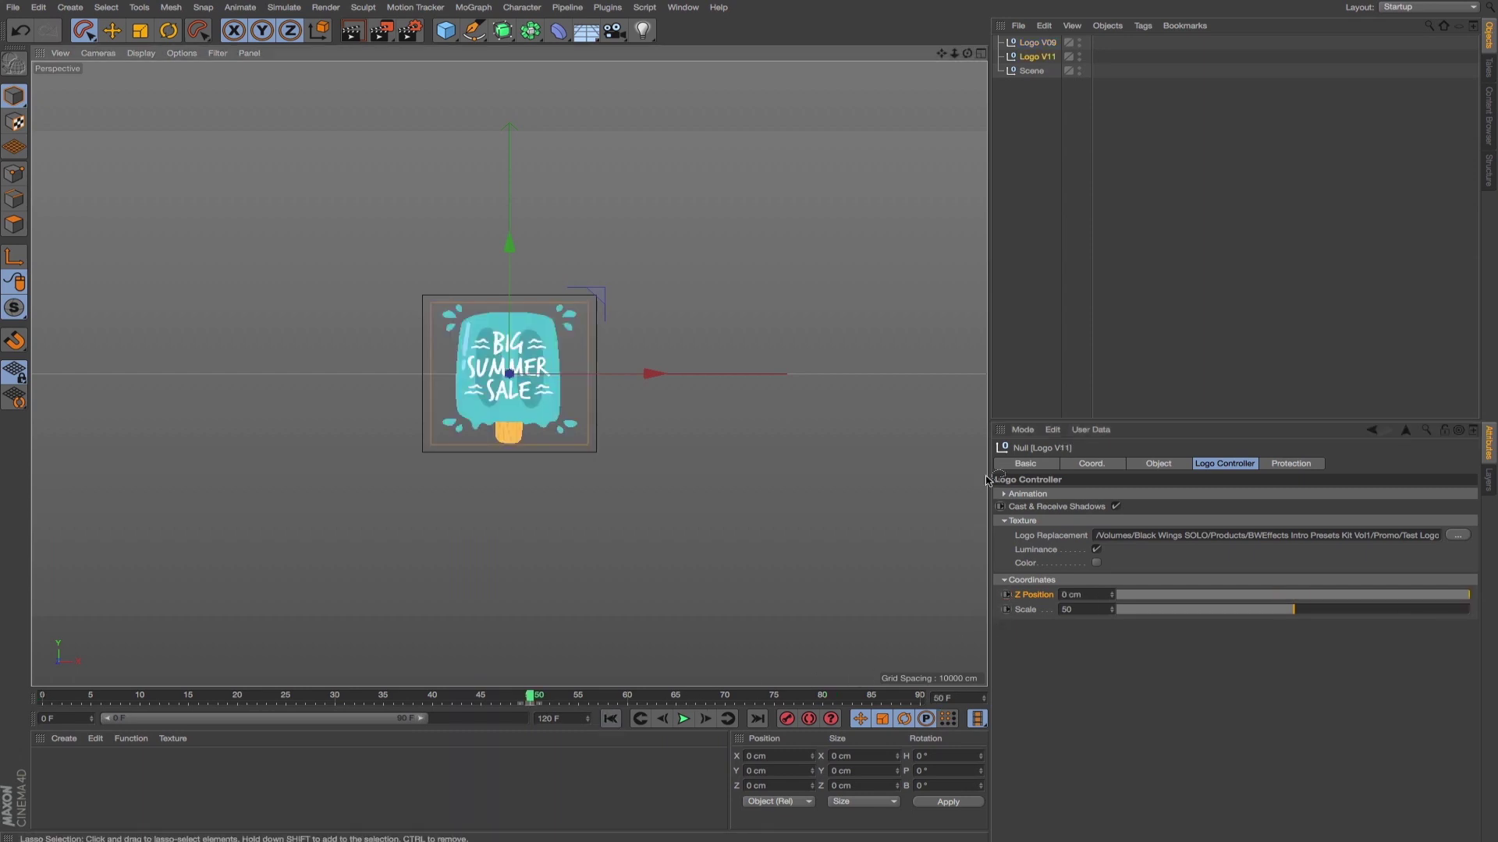
# - Animate Logo V11's Scale from 50 at frame 50 to 0 at frame 80
pyautogui.click(1036, 56)
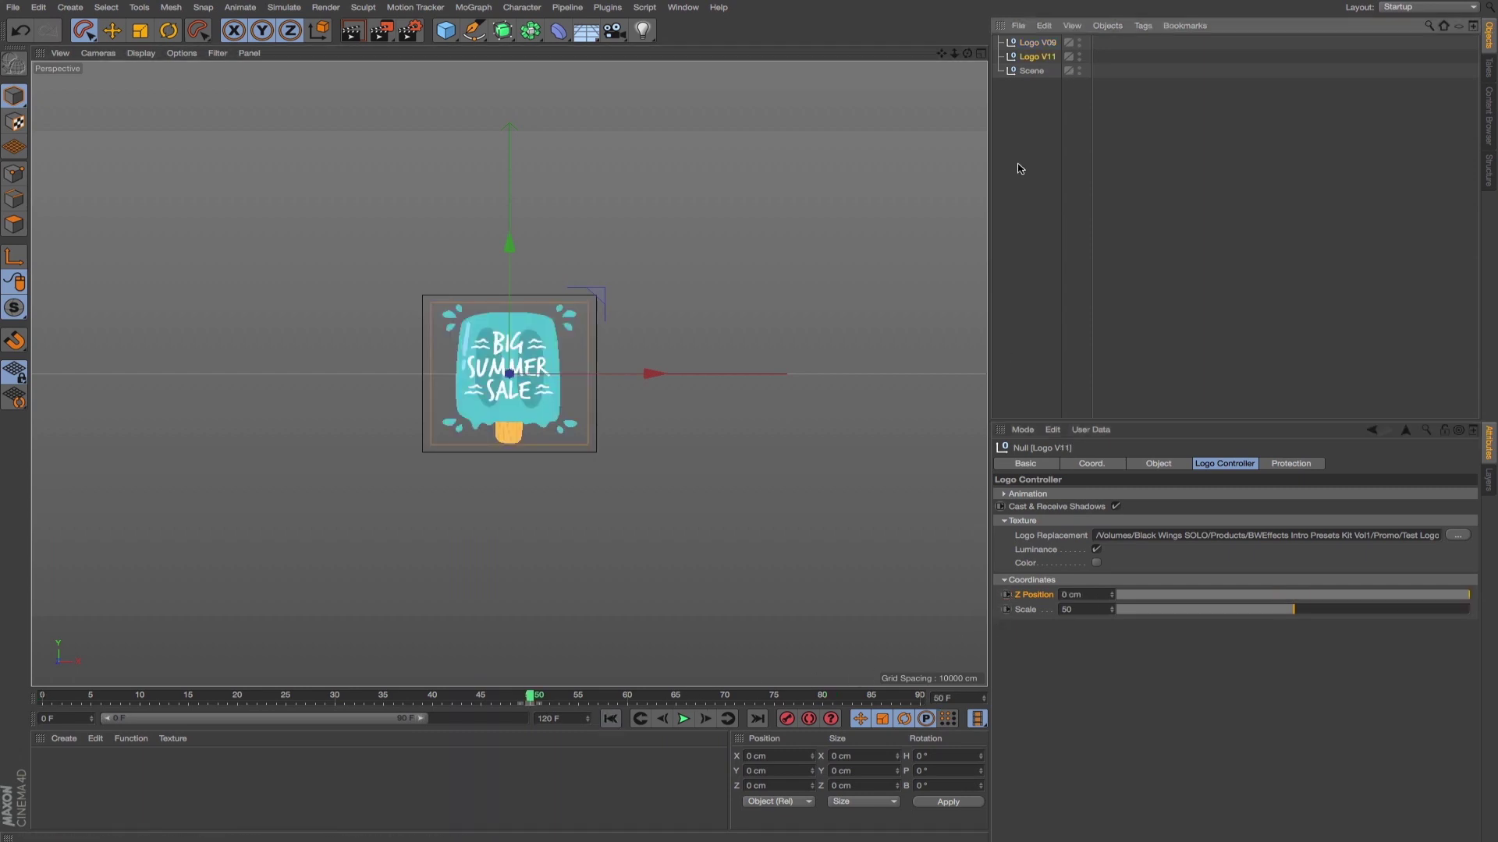
pyautogui.click(1007, 610)
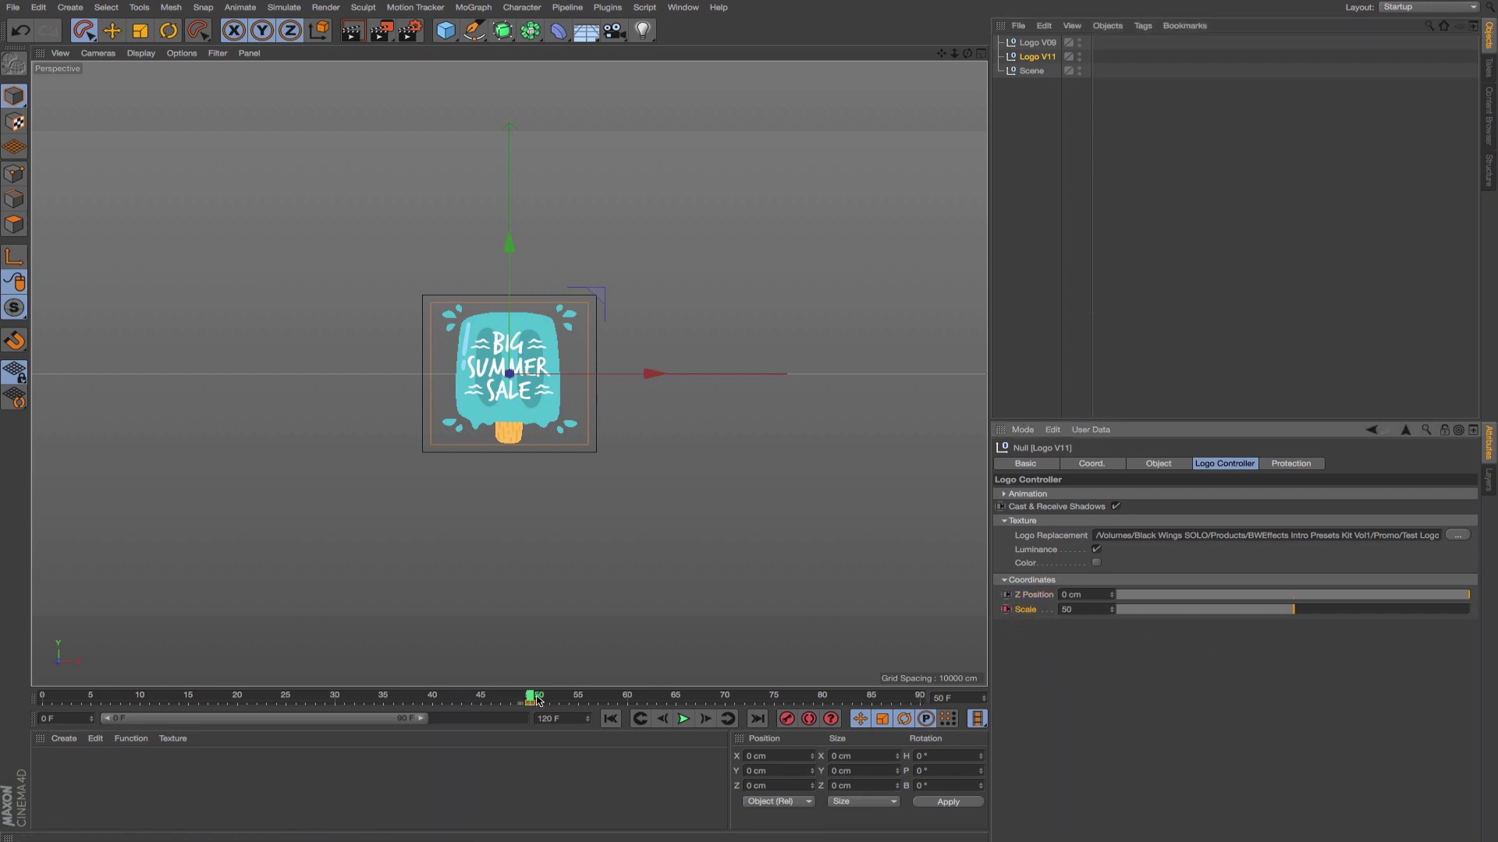
pyautogui.moveTo(537, 701); pyautogui.dragTo(819, 705)
pyautogui.moveTo(1294, 610); pyautogui.dragTo(1103, 625)
pyautogui.click(1006, 610)
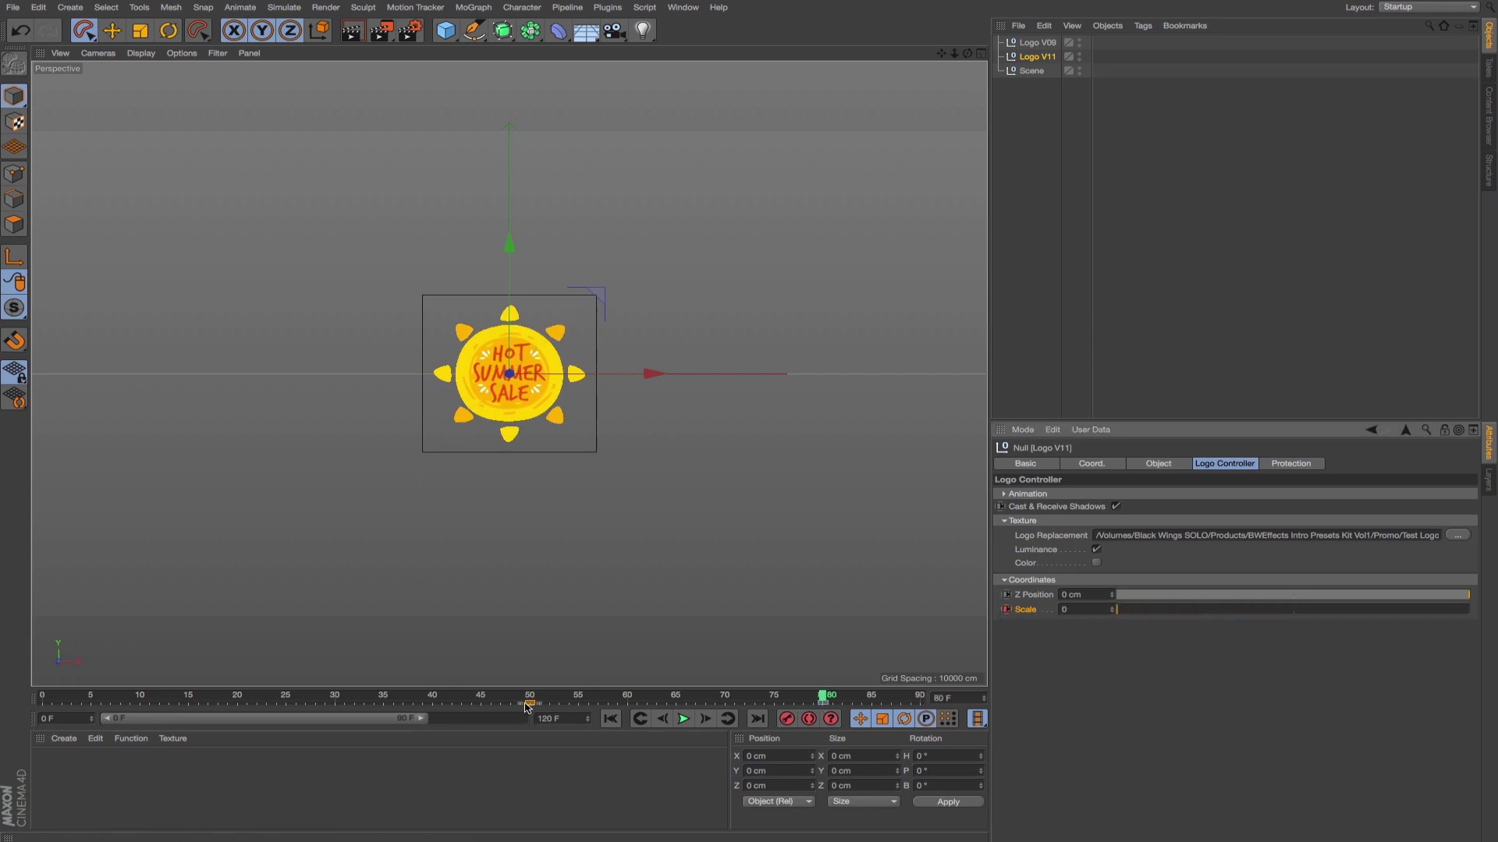
# - Scrub and play back the transition between Logo V11 and Logo V09 from frame 50 to check its timing
pyautogui.click(569, 696)
pyautogui.moveTo(609, 696); pyautogui.dragTo(686, 696)
pyautogui.click(551, 695)
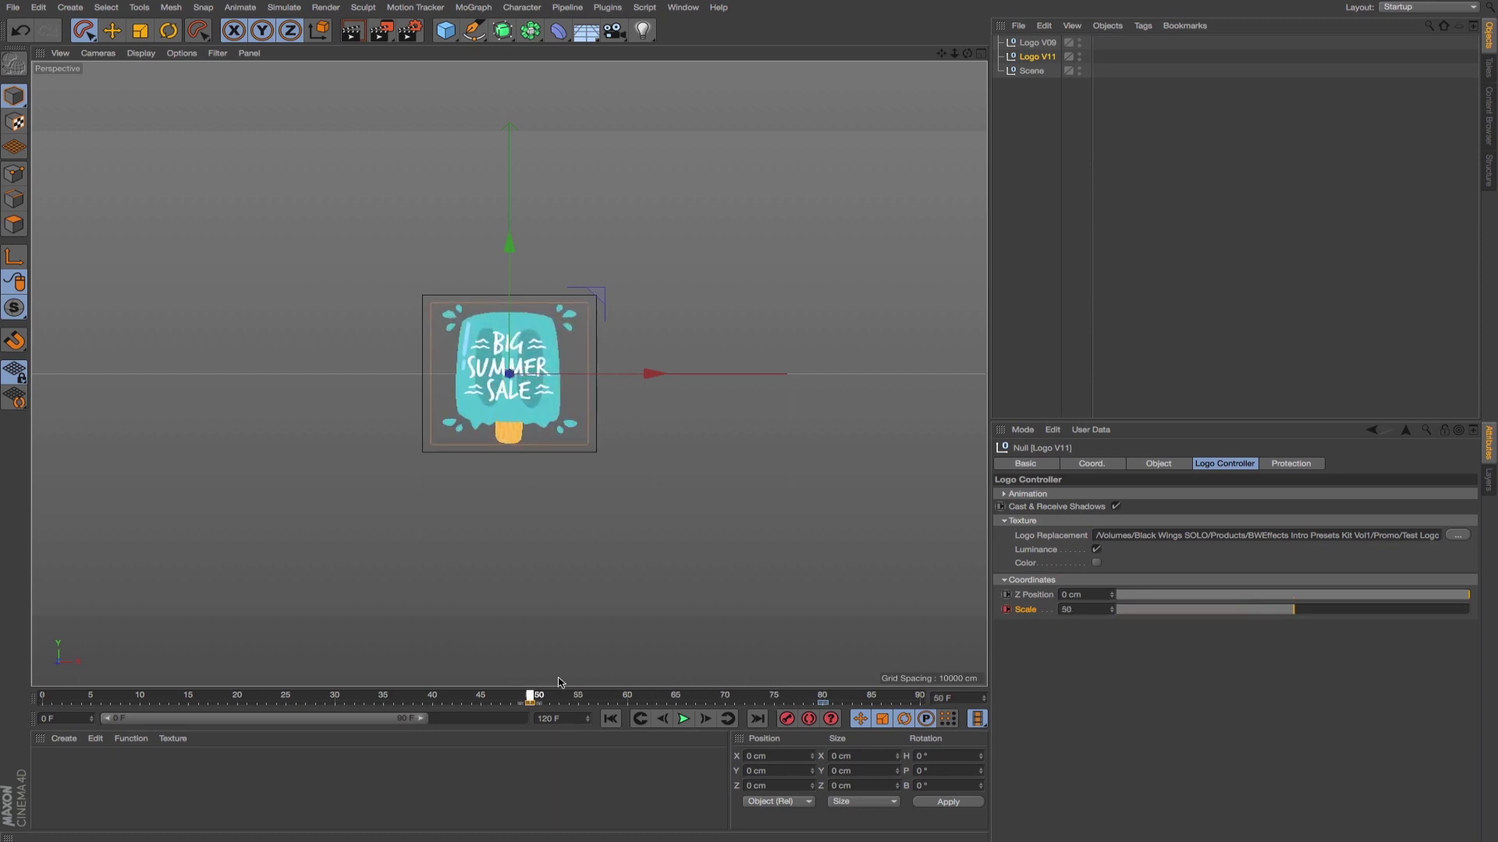
pyautogui.press('F8')
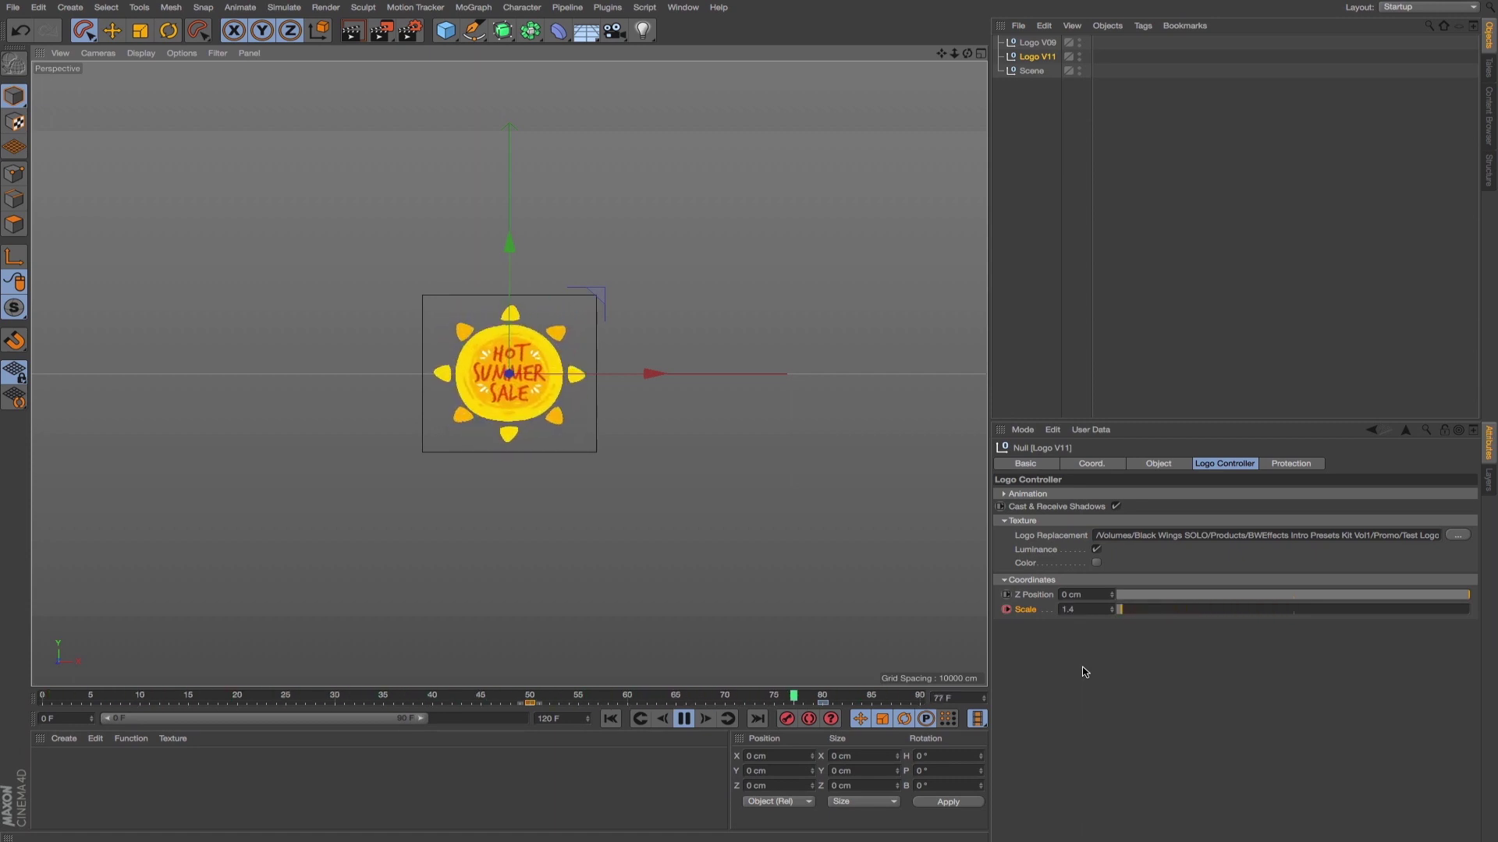
pyautogui.press('F8')
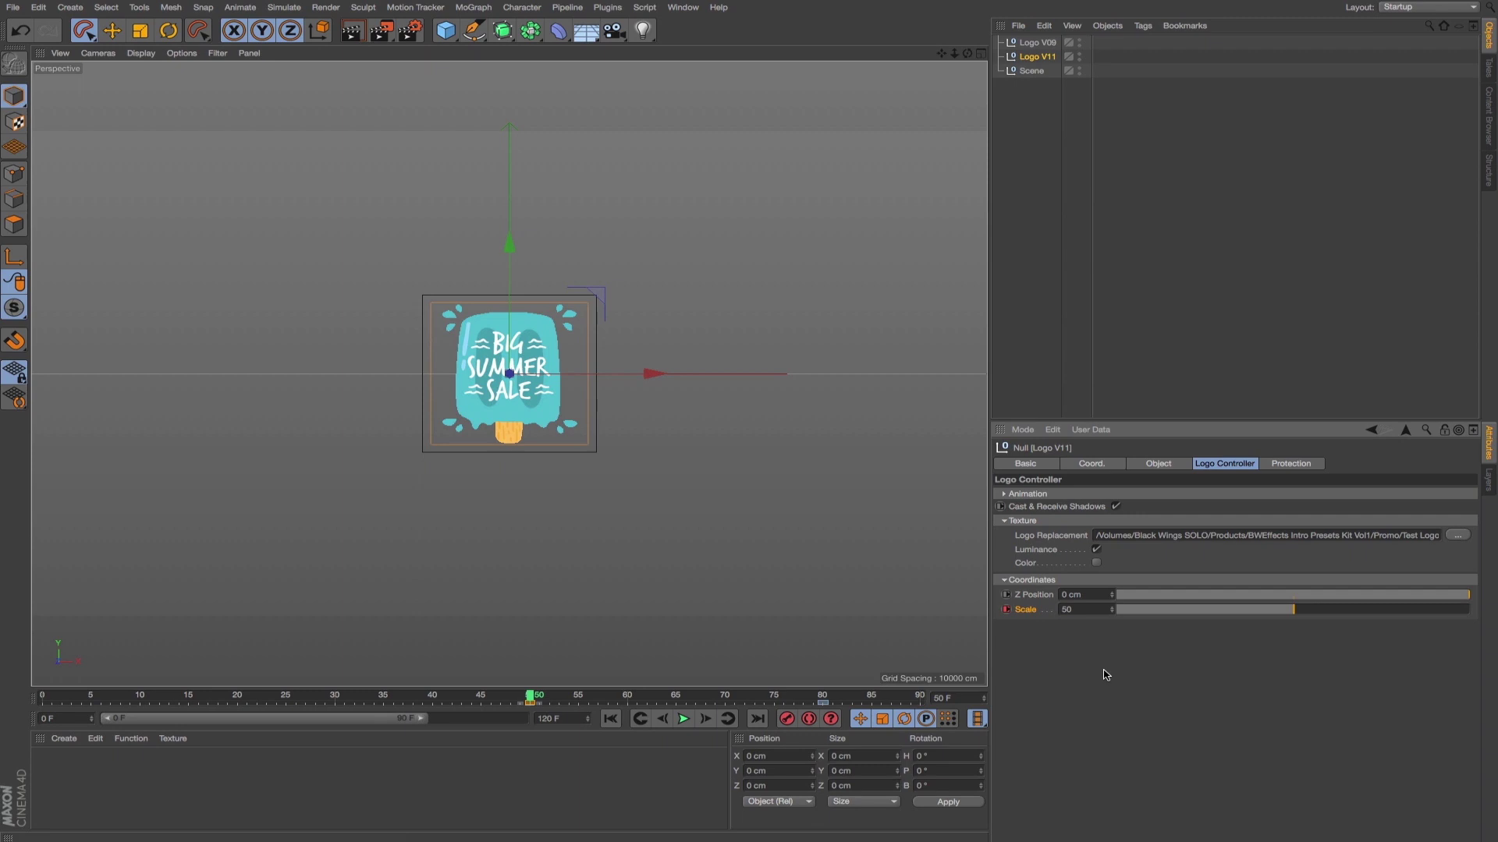
# - Show the intro preset folders in the Content Browser
pyautogui.hotkey('shift', 'F8')
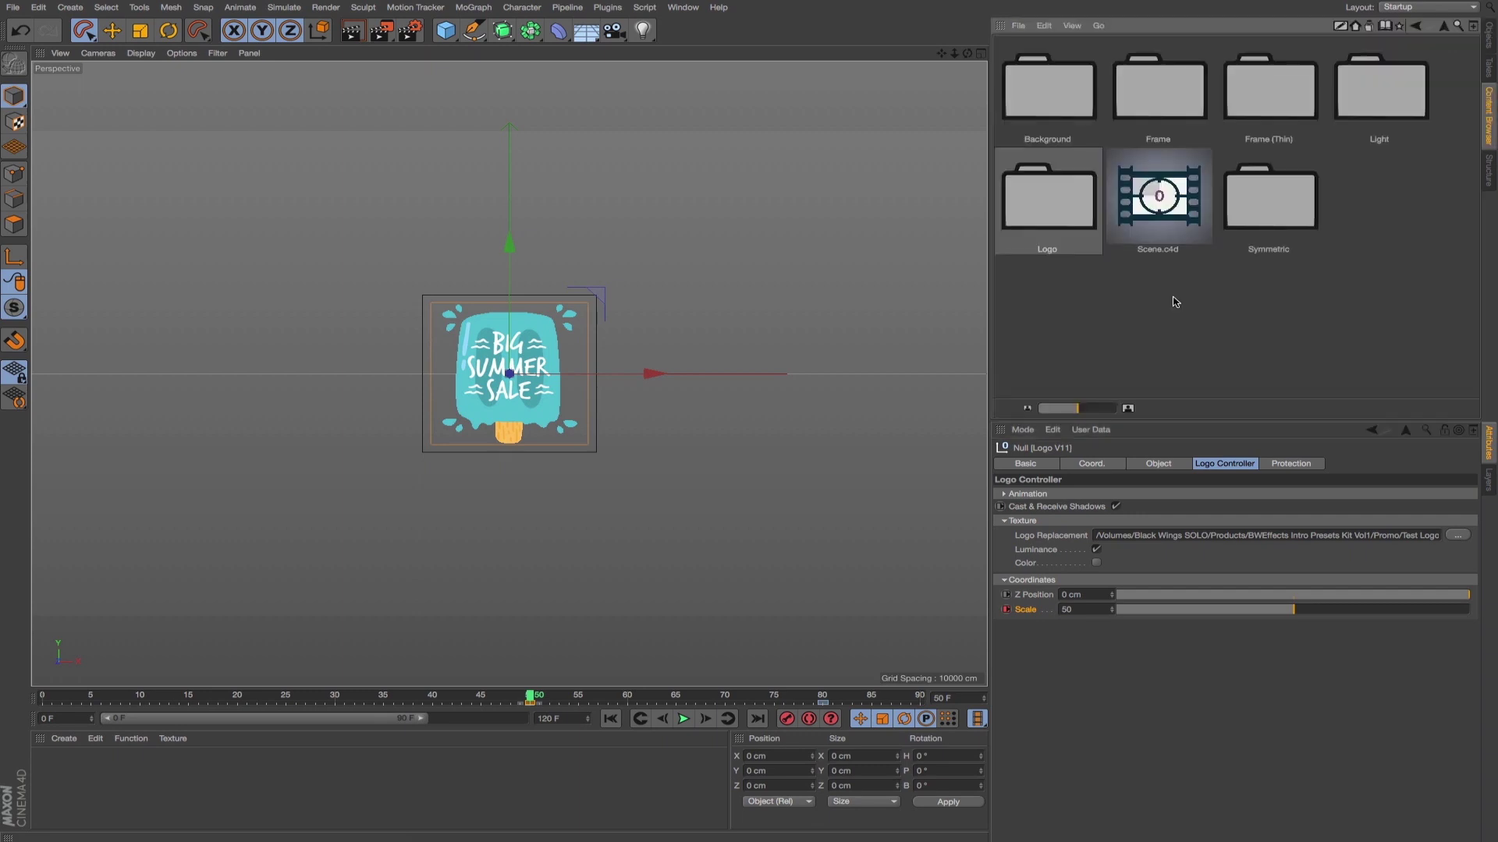